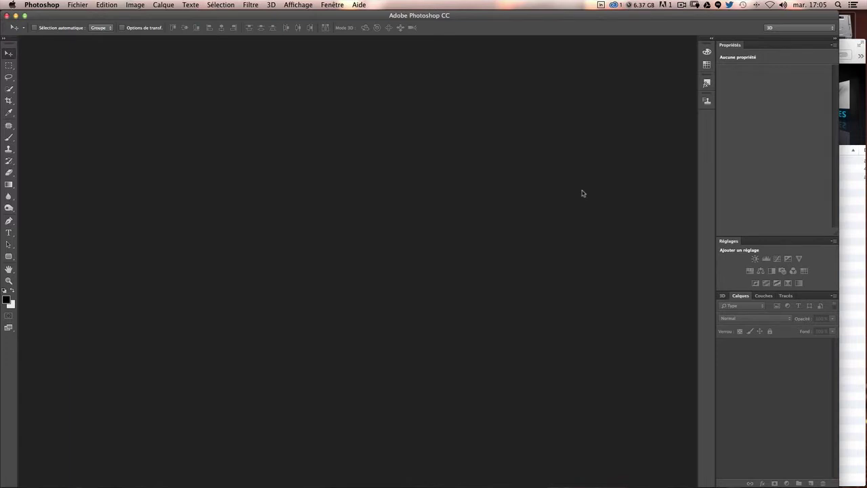
- Preview image.jpg, particules.abr and trame.jpg in the sources folder, then open a new Finder window
left_click(863, 197)
left_click(752, 162)
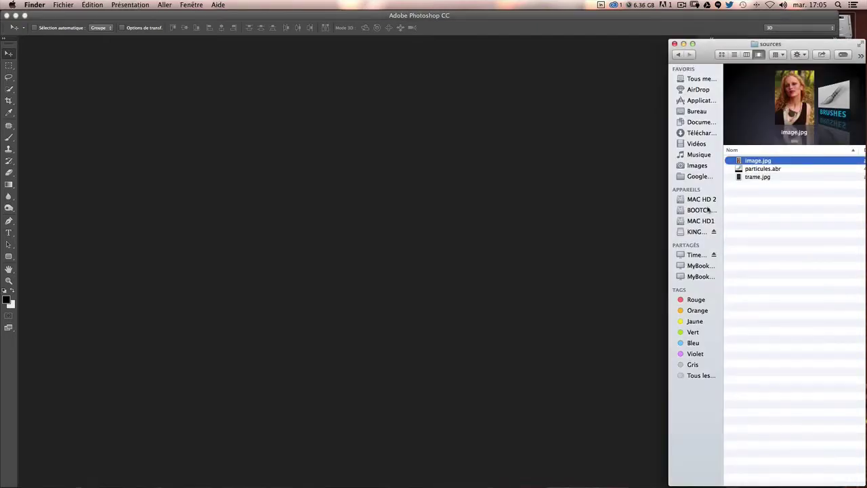
left_click(753, 169)
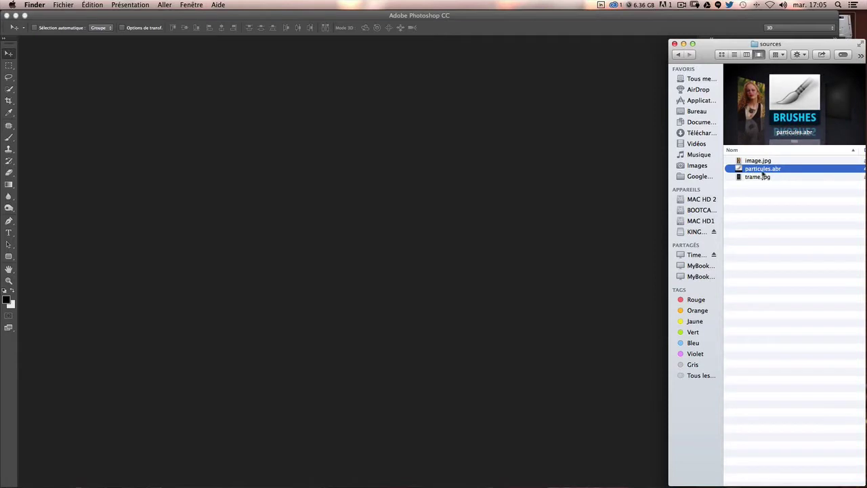
left_click(752, 177)
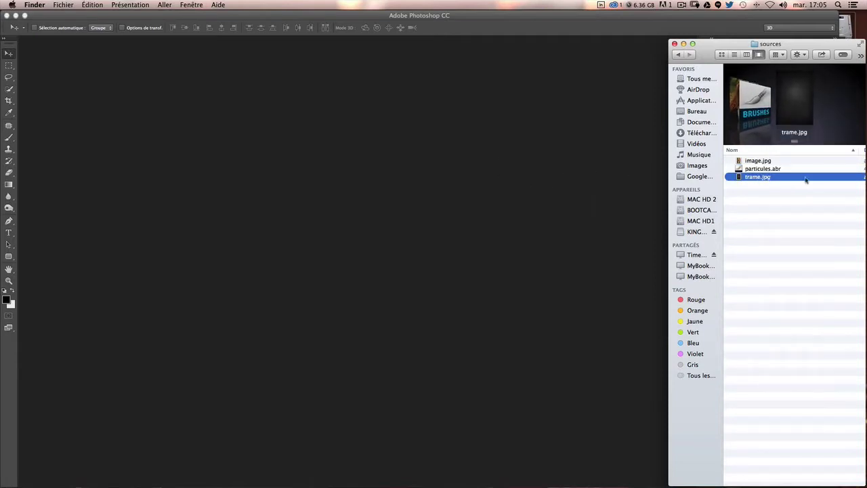
left_click(747, 169)
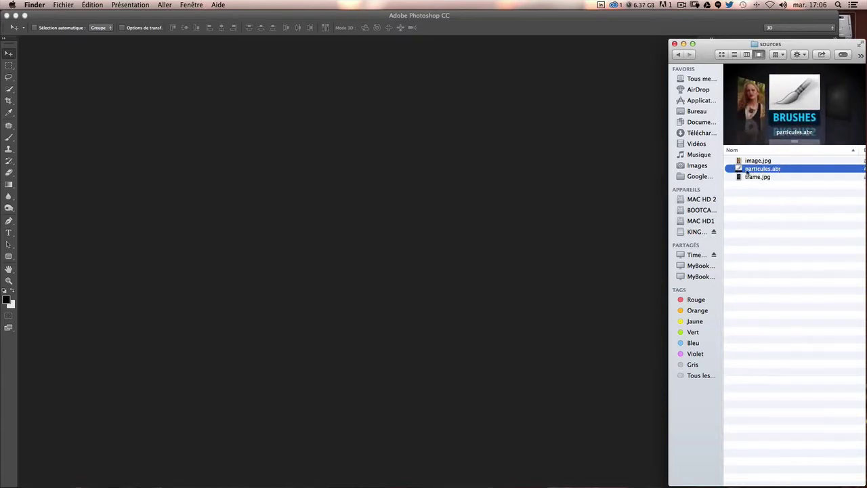
double_click(846, 30)
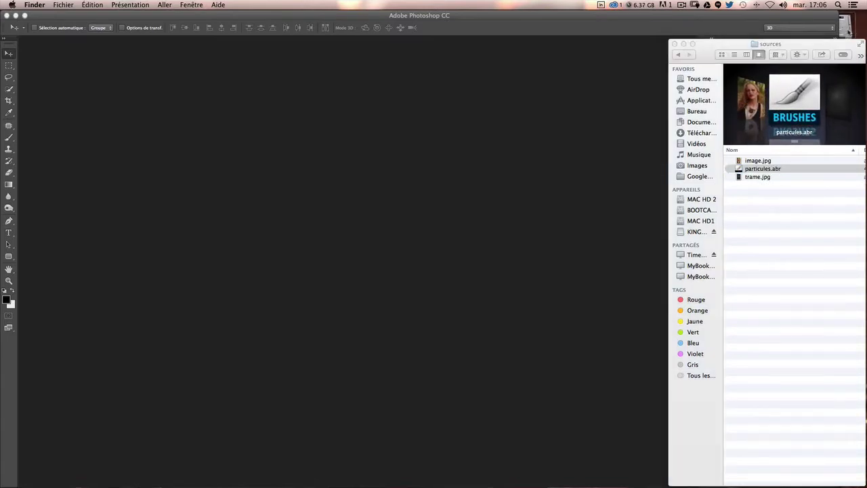
- Navigate to Applications > Adobe Photoshop CC > Presets > Brushes in Finder
double_click(519, 141)
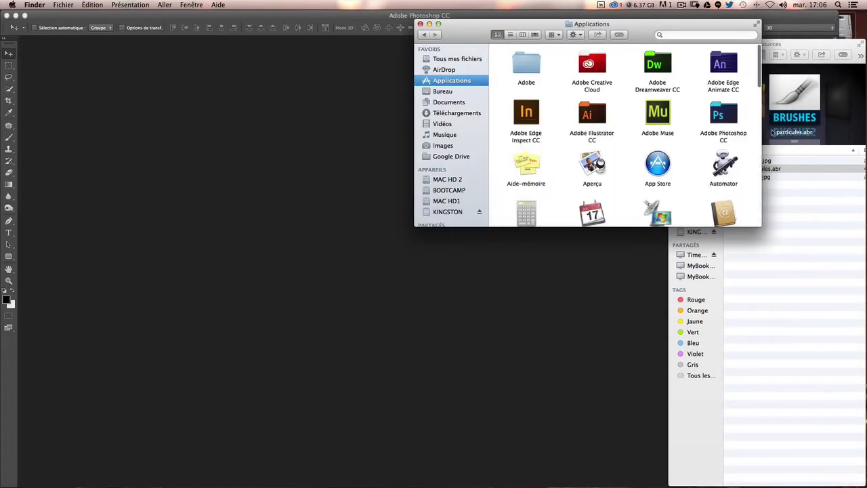
double_click(738, 121)
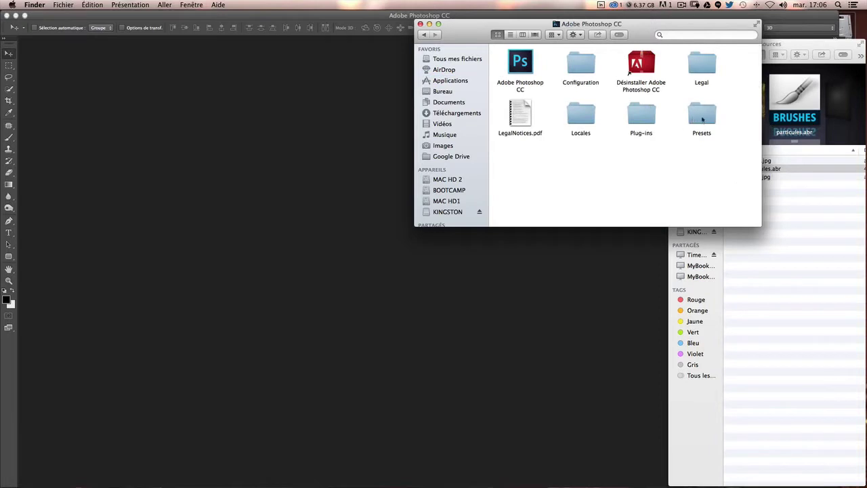
left_click(703, 120)
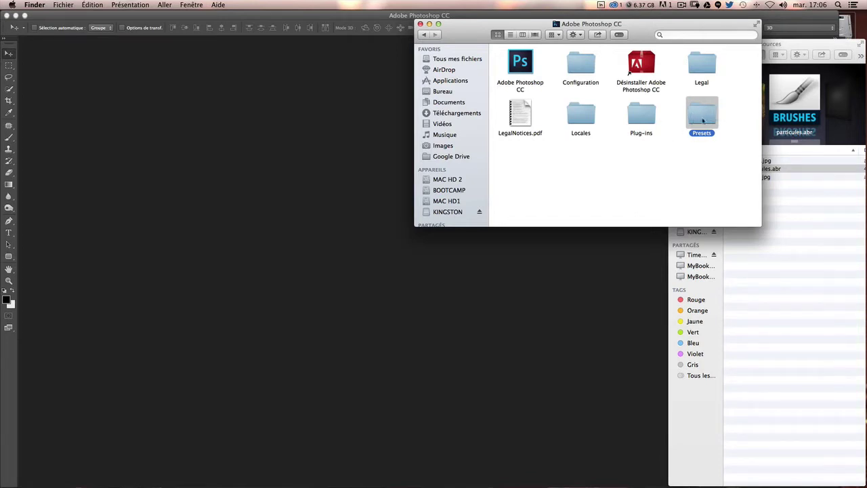
double_click(702, 121)
left_click(521, 113)
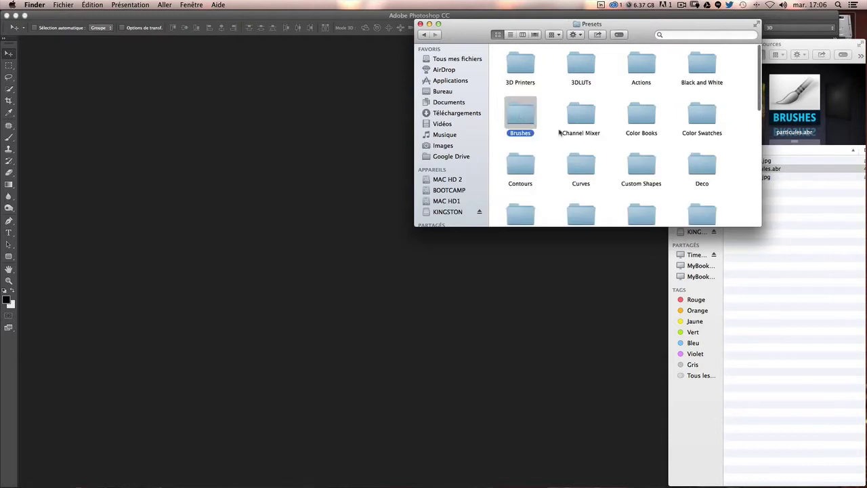
double_click(524, 122)
- Copy particules.abr from sources into the Brushes folder and close that window
left_click(750, 170)
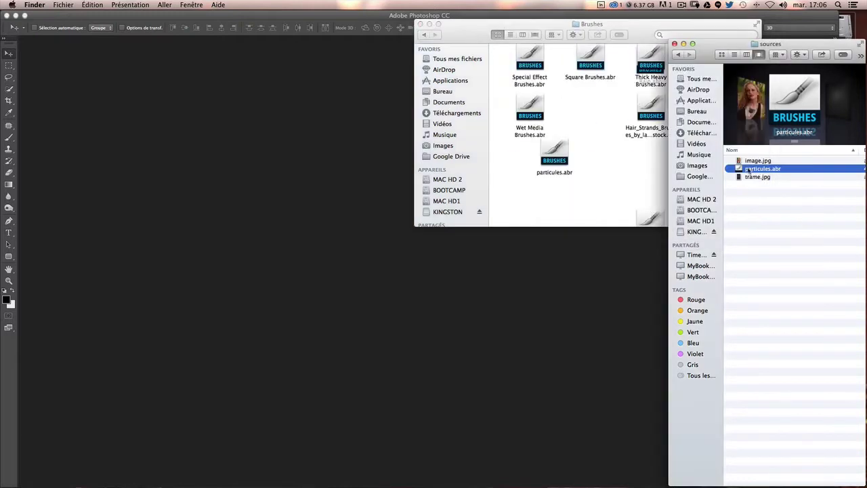
left_click_drag(749, 171, 637, 168)
left_click(602, 174)
left_click(559, 163)
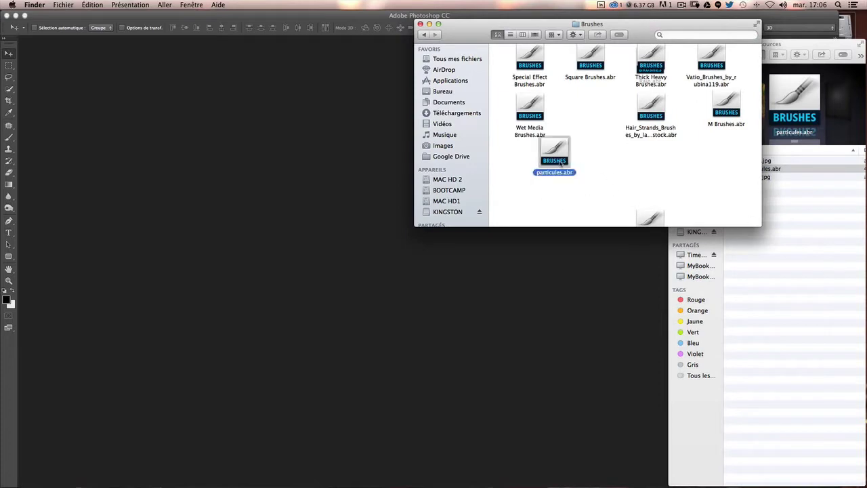
left_click_drag(560, 163, 581, 113)
left_click(682, 180)
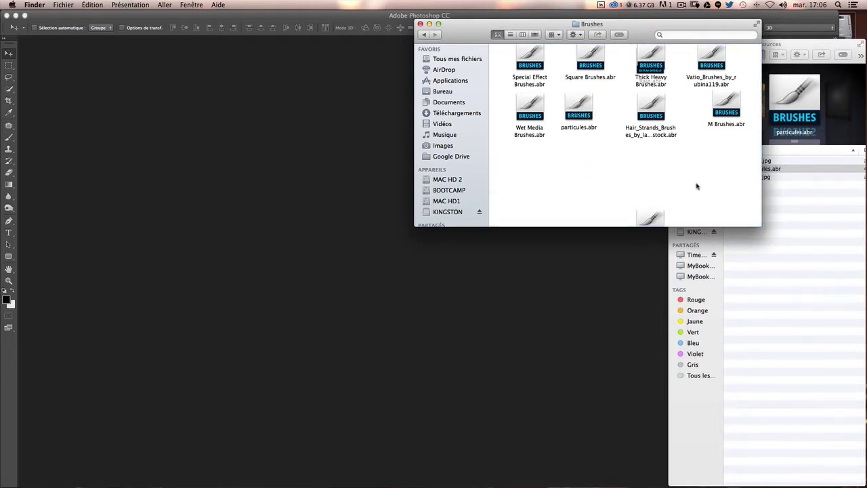
key("super+w")
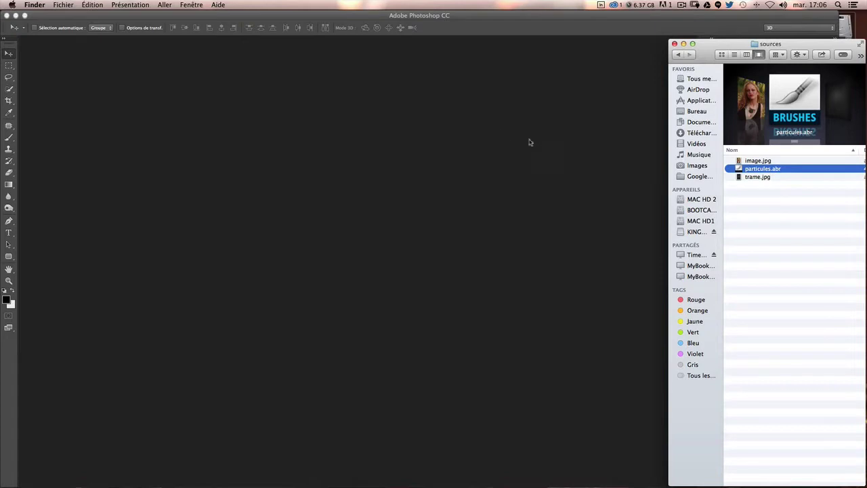
- Open image.jpg from the sources folder with Adobe Photoshop CC via the context menu
left_click(757, 215)
right_click(748, 162)
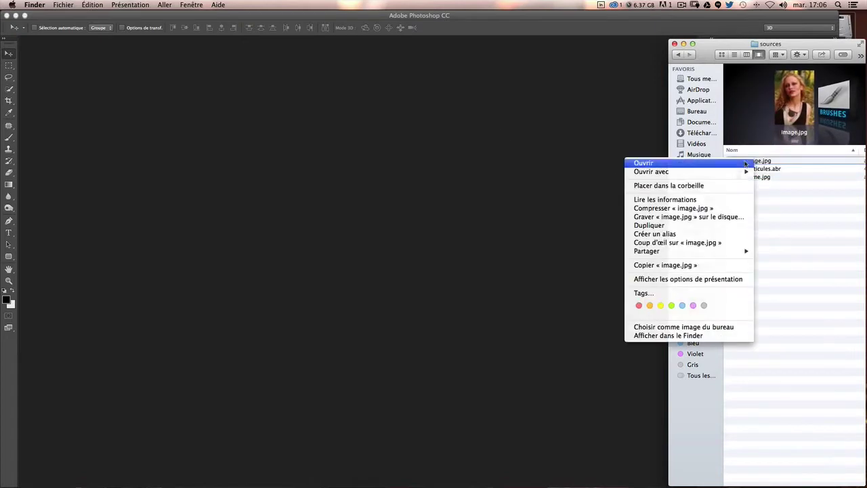
mouse_move(651, 172)
left_click(794, 197)
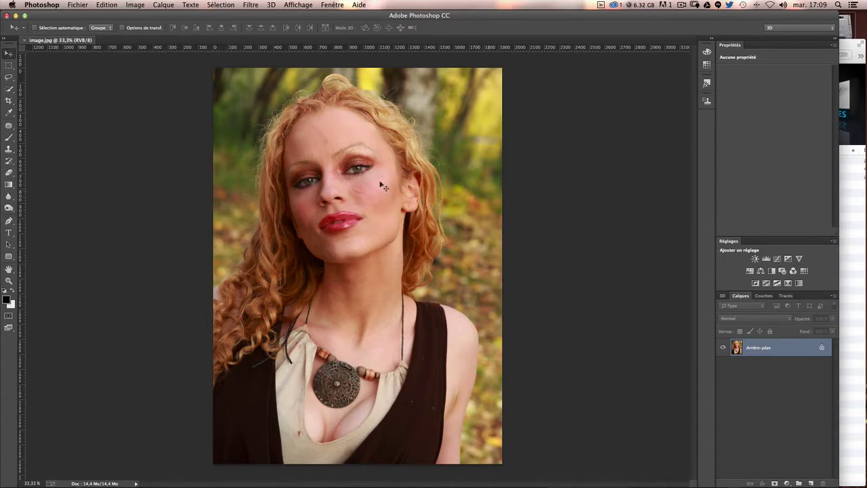
- Choose the Quick Selection tool and set its brush size to about 92 px
left_click(13, 92)
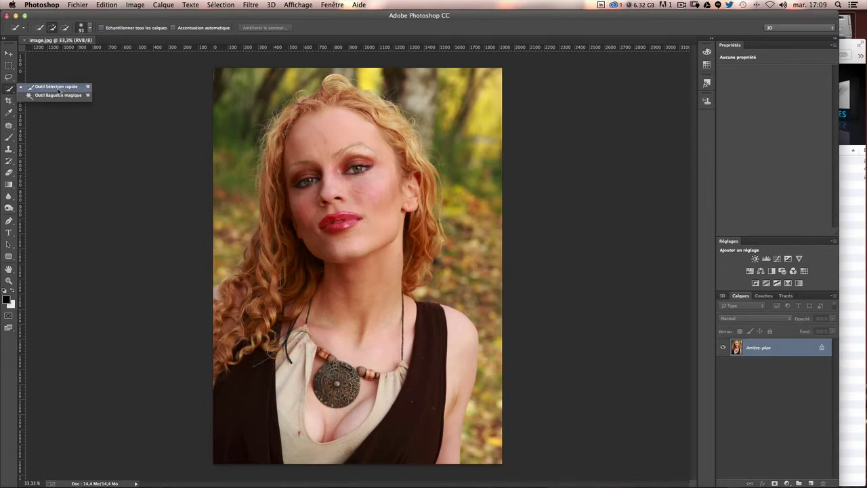
left_click(75, 89)
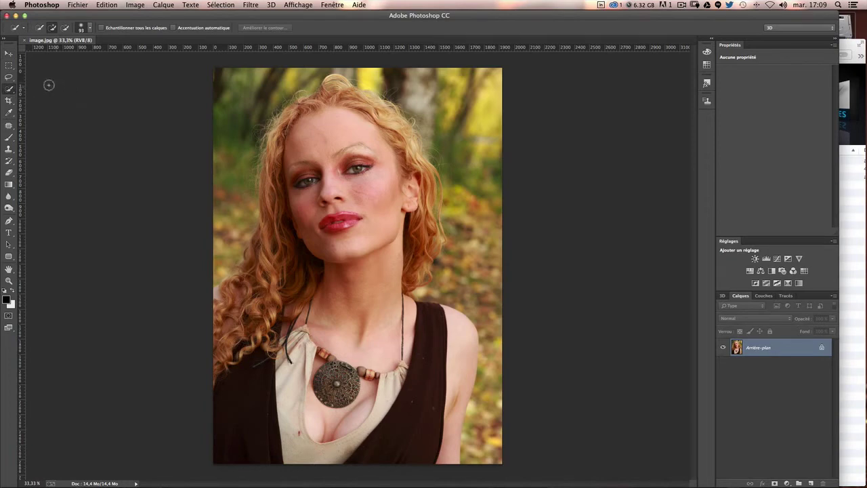
left_click(81, 28)
left_click_drag(85, 54, 80, 54)
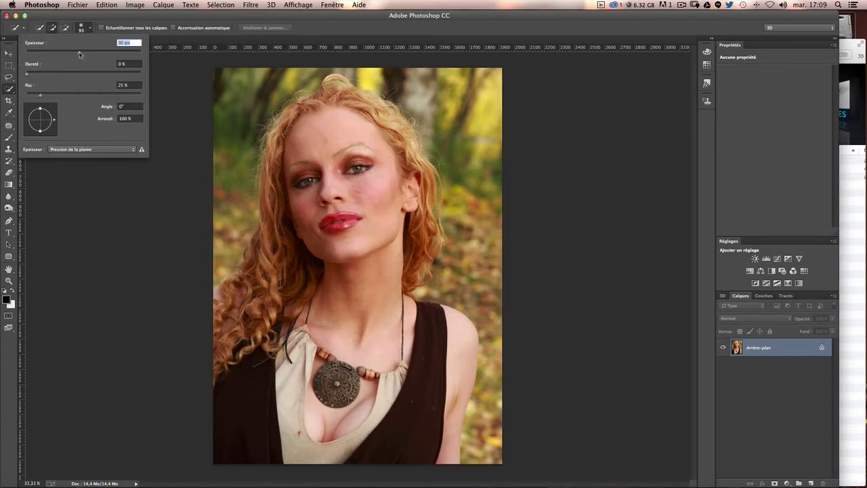
left_click(391, 37)
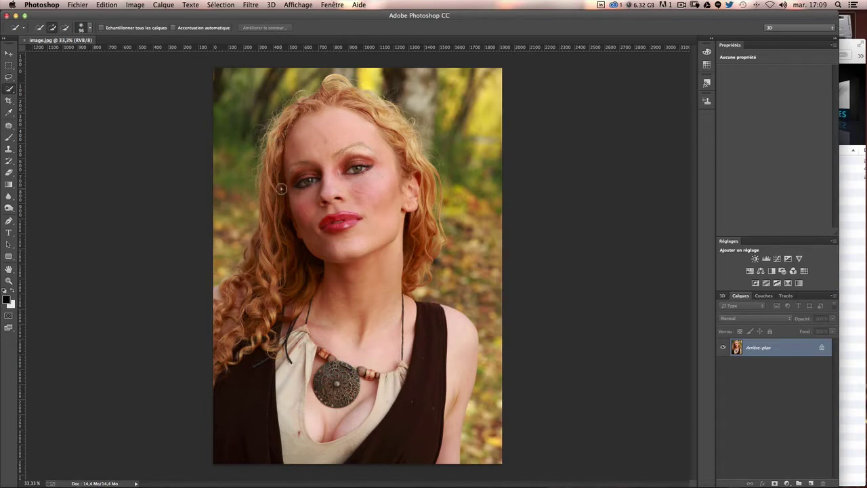
- Resize the selection brush to 99 px and paint over the hair, face and left background
left_click_drag(281, 189, 281, 189)
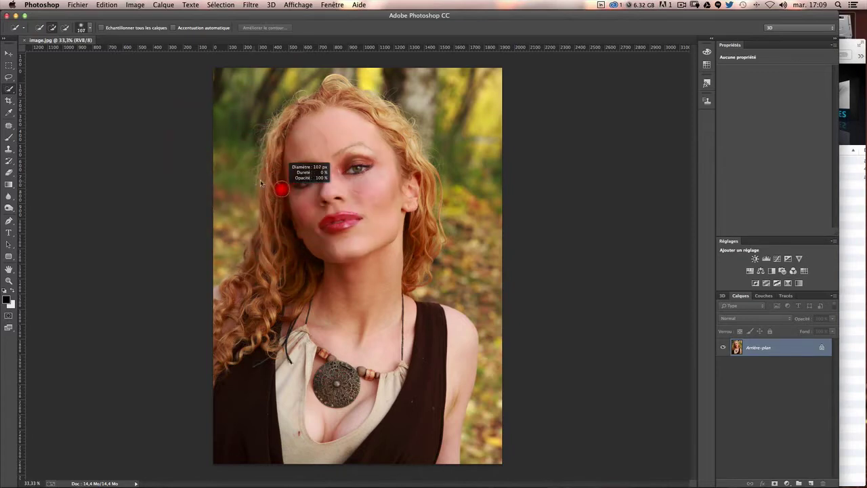
left_click_drag(263, 186, 277, 183)
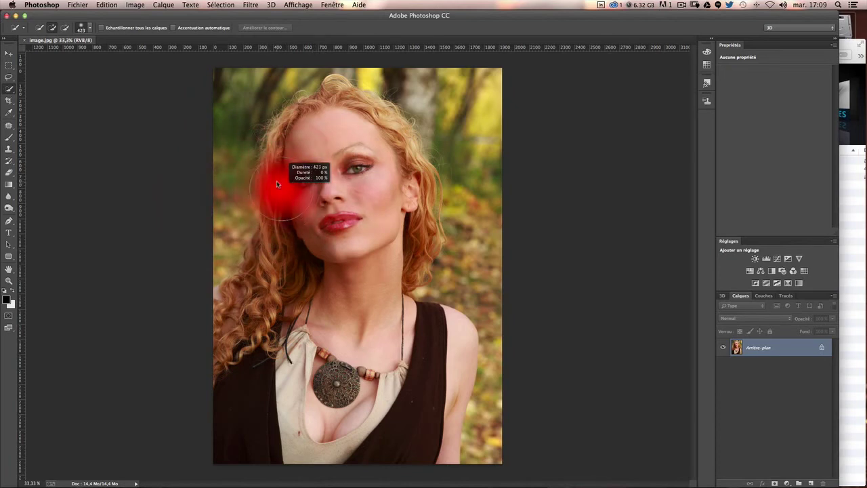
mouse_move(284, 133)
left_mouse_down()
mouse_move(293, 208)
mouse_move(284, 88)
mouse_move(157, 145)
left_mouse_up()
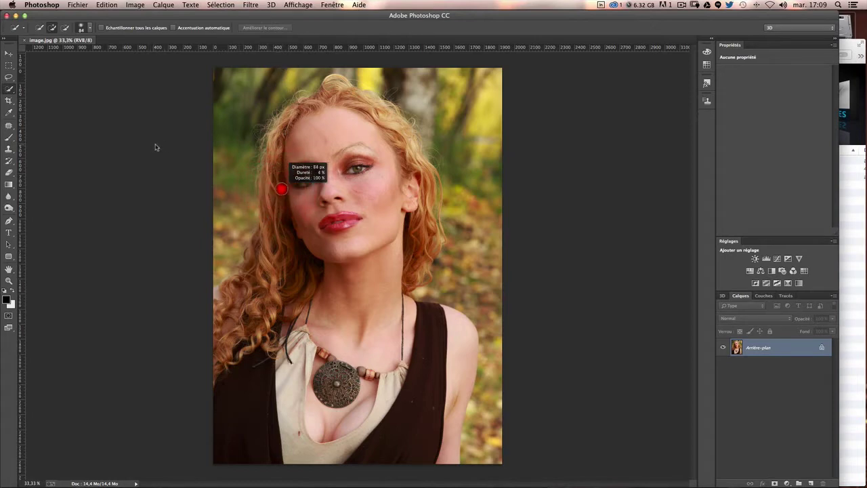
left_click_drag(156, 144, 158, 146)
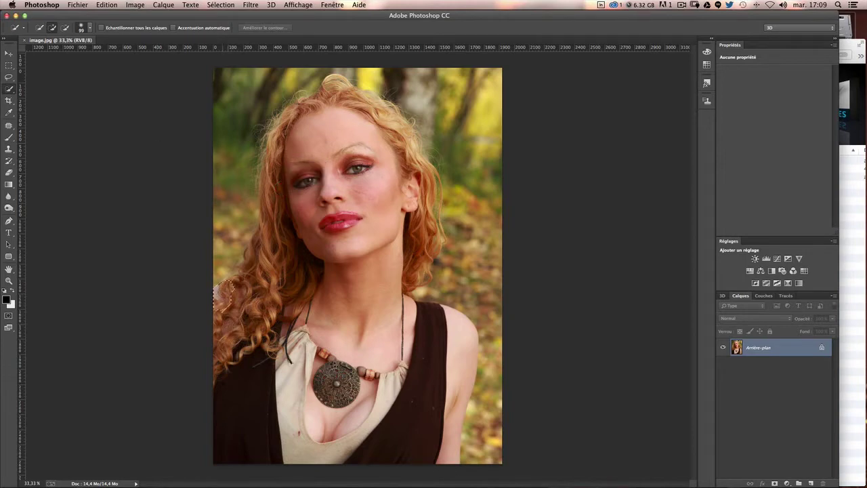
mouse_move(215, 285)
left_mouse_down()
mouse_move(355, 289)
mouse_move(406, 301)
left_mouse_up()
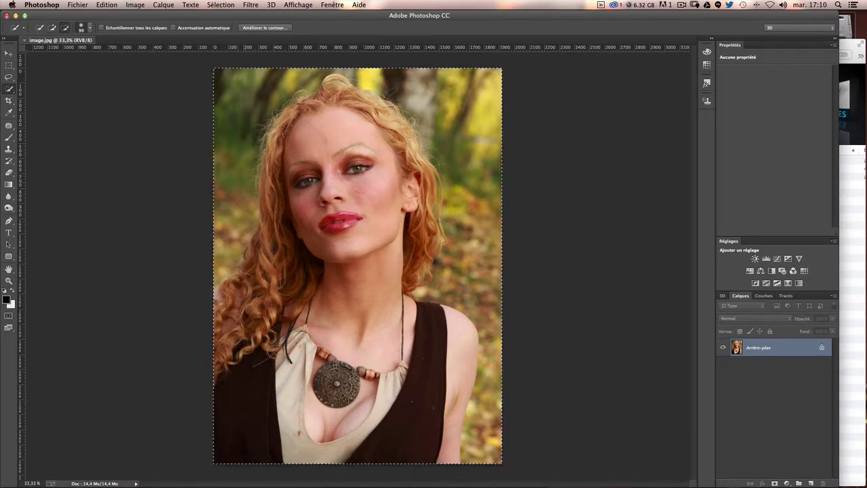
- Subtract background strips and refine the selection around the hair, ear and shoulder
key("alt")
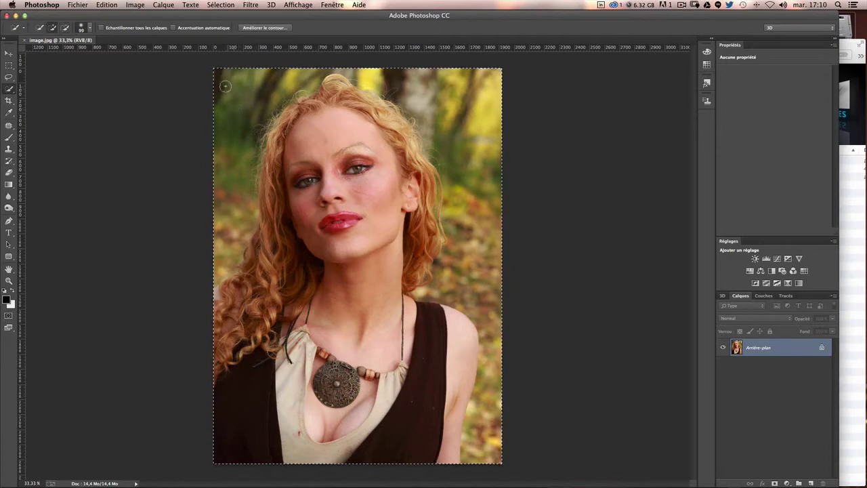
mouse_move(228, 71)
left_mouse_down()
mouse_move(212, 251)
mouse_move(242, 135)
mouse_move(220, 180)
left_mouse_up()
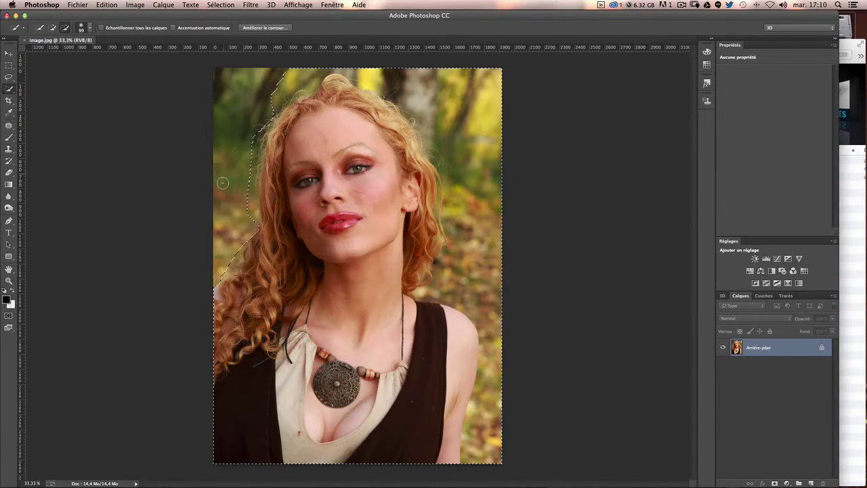
mouse_move(224, 260)
left_mouse_down()
mouse_move(271, 103)
mouse_move(298, 78)
mouse_move(342, 76)
mouse_move(393, 86)
mouse_move(421, 114)
mouse_move(403, 71)
mouse_move(452, 76)
mouse_move(480, 250)
mouse_move(395, 58)
mouse_move(439, 87)
mouse_move(487, 173)
mouse_move(454, 135)
mouse_move(486, 65)
mouse_move(498, 240)
mouse_move(489, 146)
mouse_move(474, 279)
mouse_move(451, 288)
mouse_move(458, 179)
mouse_move(447, 224)
mouse_move(446, 164)
mouse_move(486, 385)
mouse_move(488, 417)
mouse_move(471, 447)
mouse_move(475, 396)
mouse_move(464, 440)
mouse_move(474, 467)
mouse_move(506, 472)
mouse_move(500, 264)
mouse_move(502, 339)
left_mouse_up()
left_click_drag(460, 270, 485, 319)
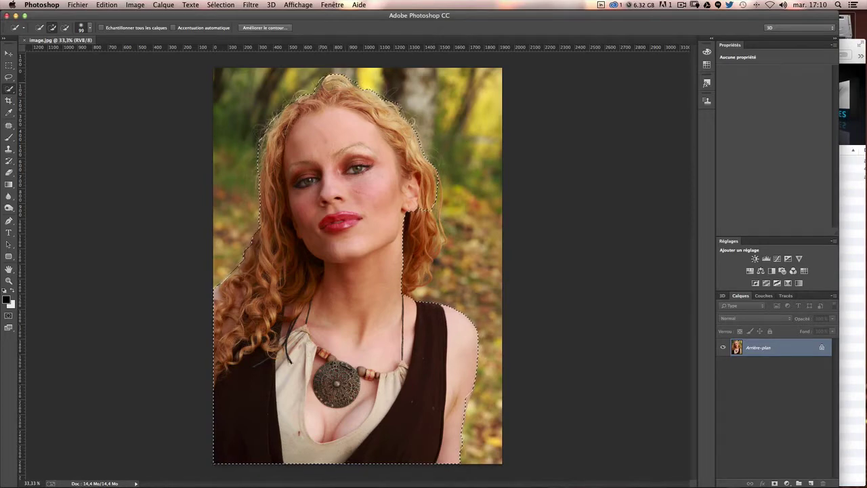
key("alt")
mouse_move(418, 231)
left_mouse_down()
mouse_move(411, 248)
mouse_move(425, 221)
left_mouse_up()
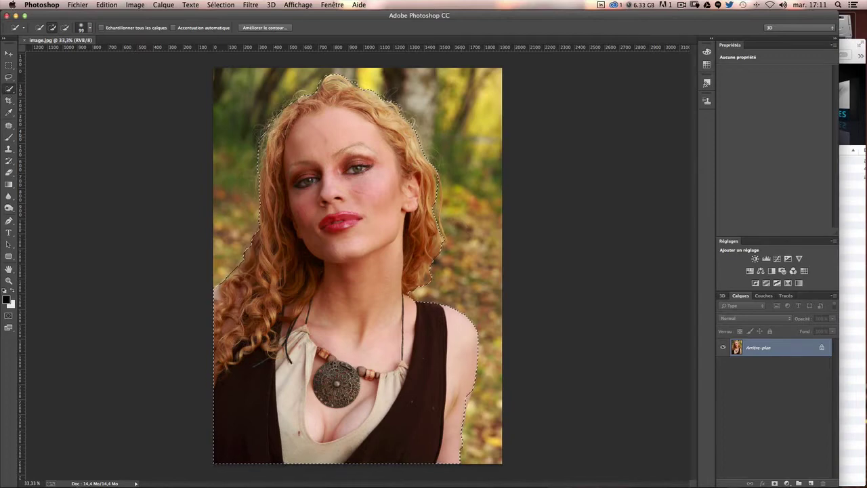
key("alt")
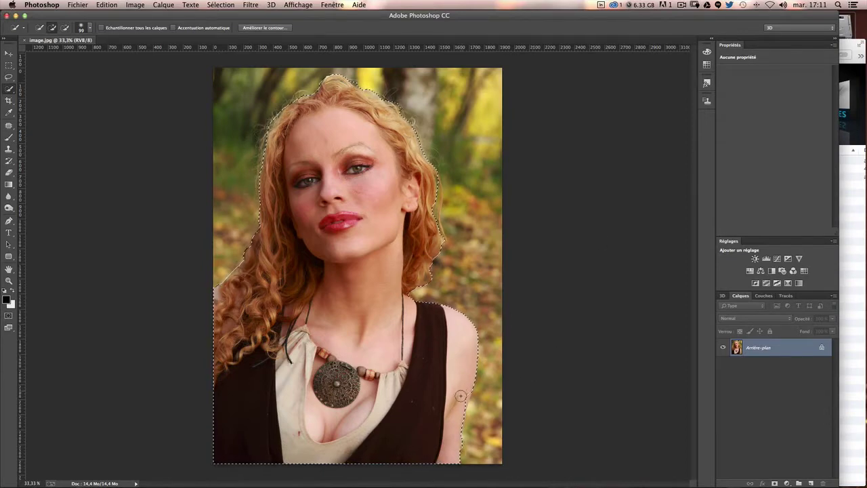
left_click(470, 441, "alt")
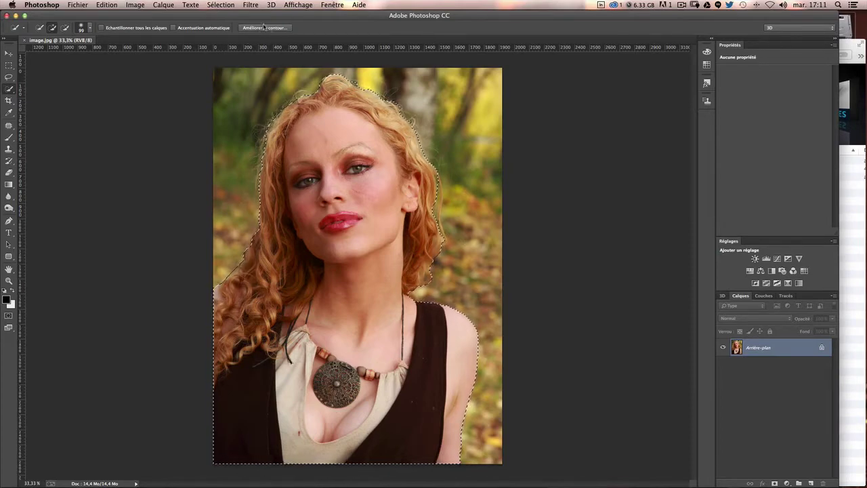
- Return to the Quick Selection tool after browsing the other selection tools
left_click(12, 92)
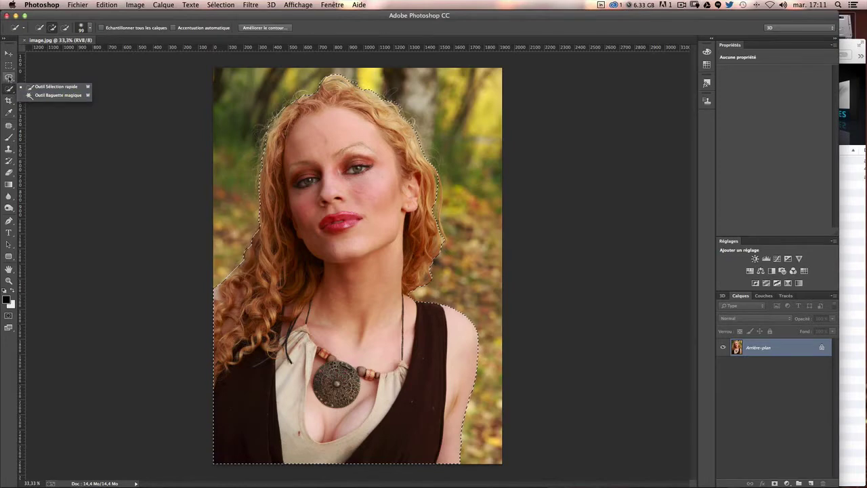
left_click(9, 66)
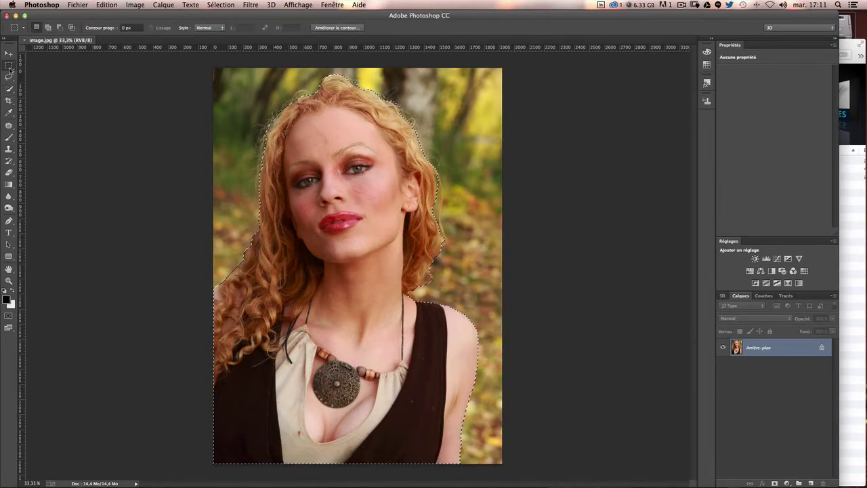
left_click(10, 68)
left_click(9, 69)
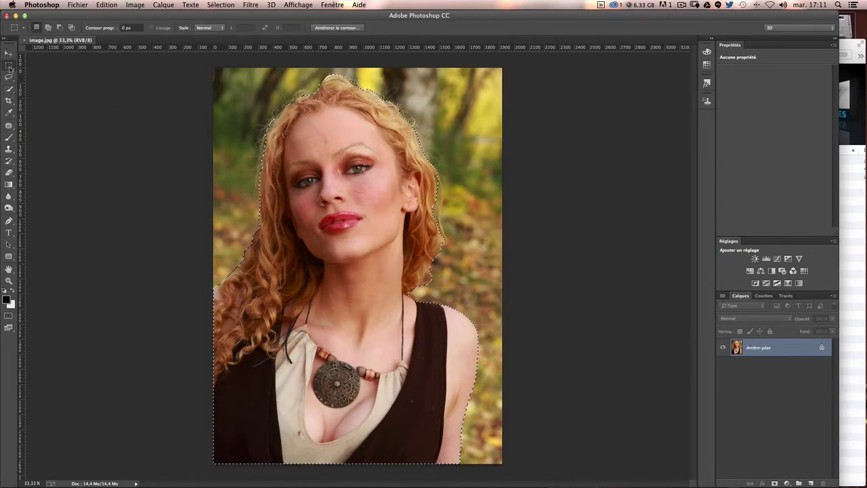
left_click(10, 89)
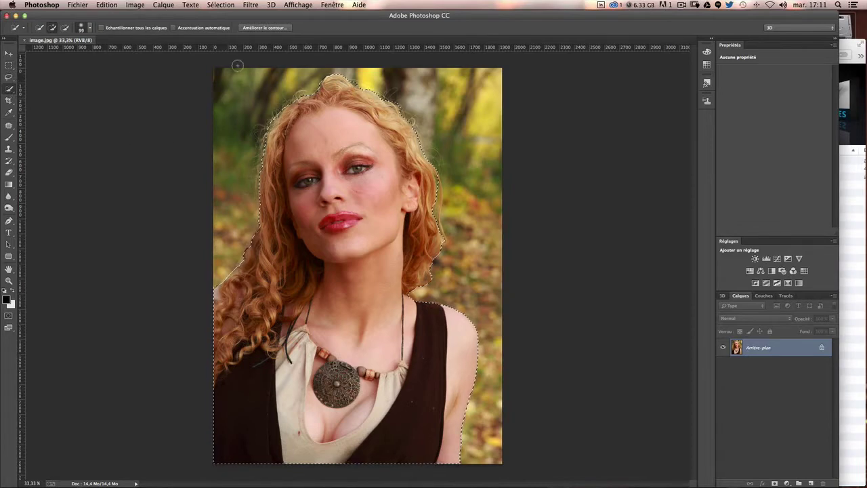
- Open Refine Edge, move the dialog aside and zoom in on the woman's face
left_click(271, 28)
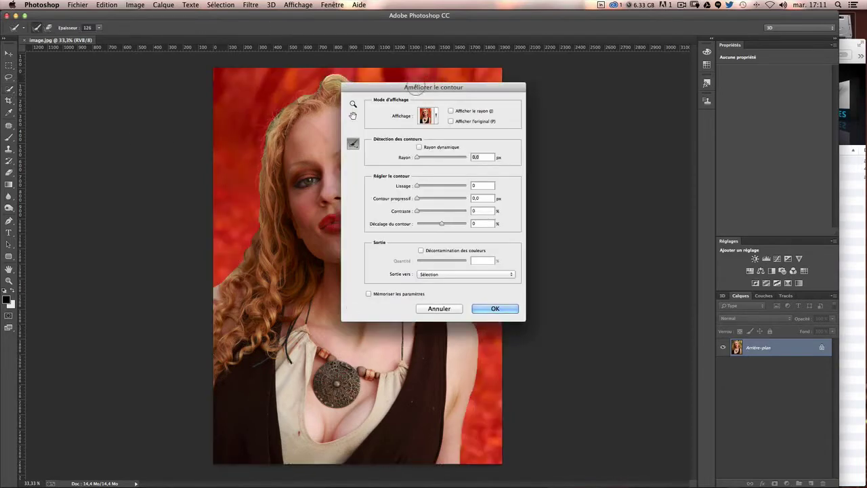
left_click_drag(420, 89, 595, 89)
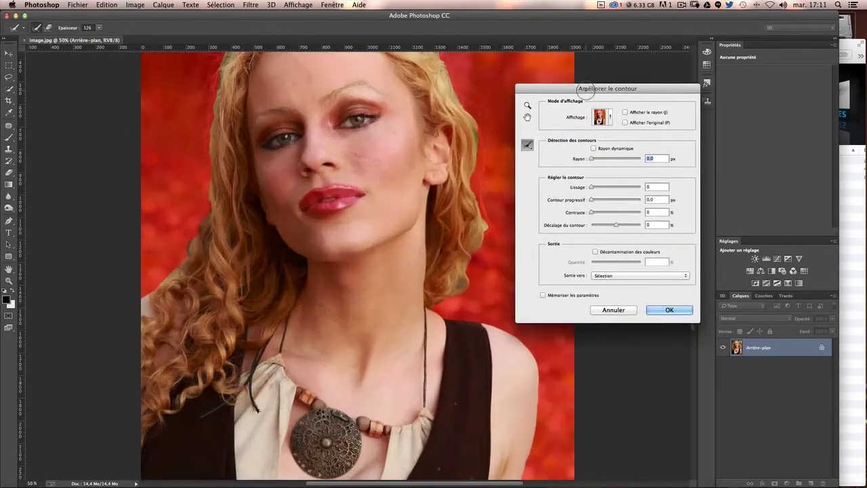
key("super+plus")
key("super+plus")
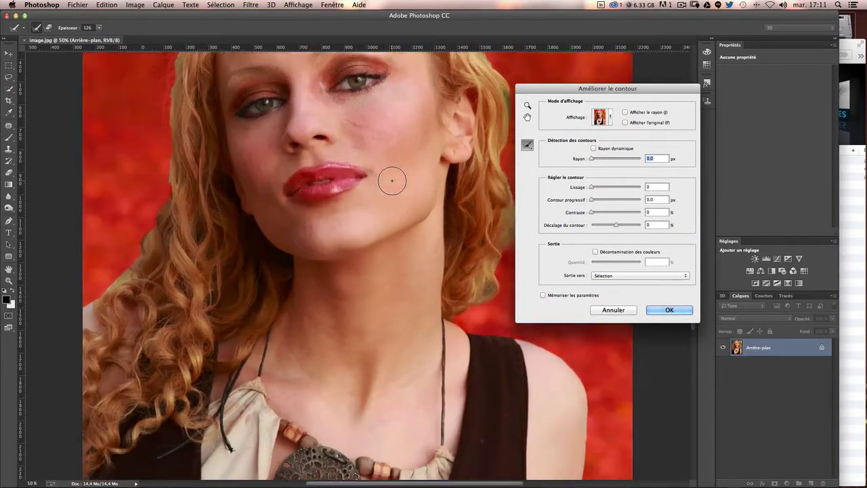
scroll(372, 186, "up", 3)
scroll(374, 187, "up", 5)
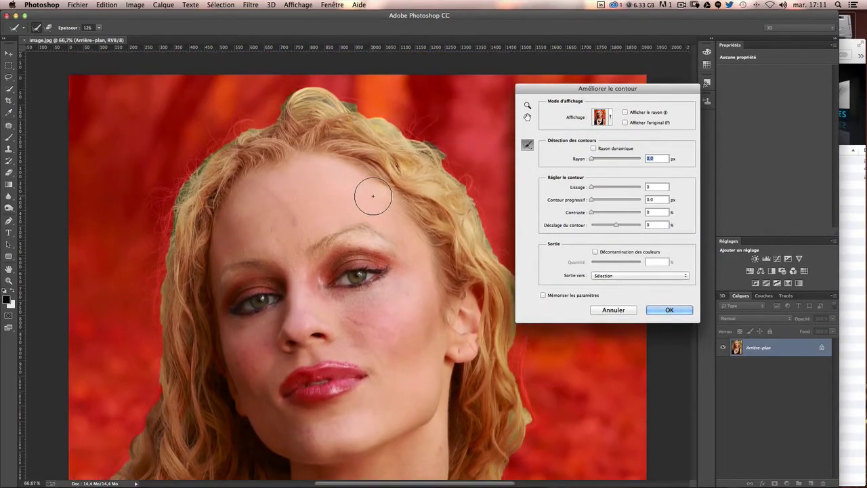
scroll(374, 193, "down", 1)
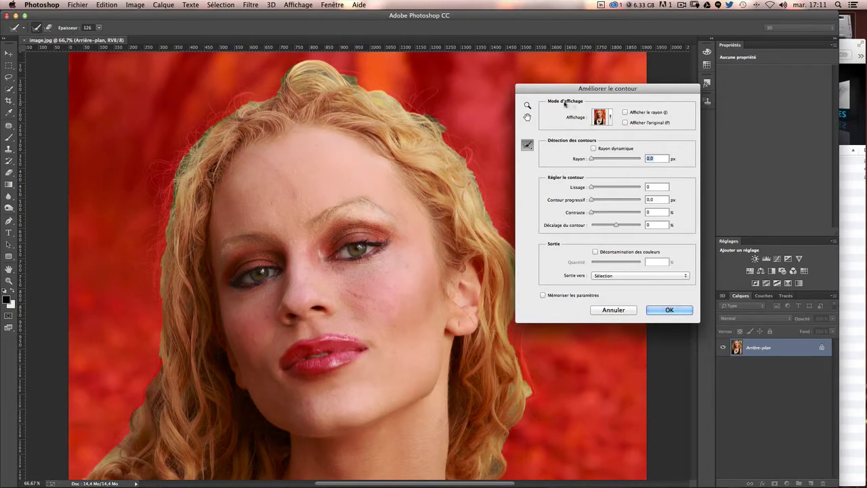
scroll(410, 155, "down", 1)
scroll(410, 156, "down", 1)
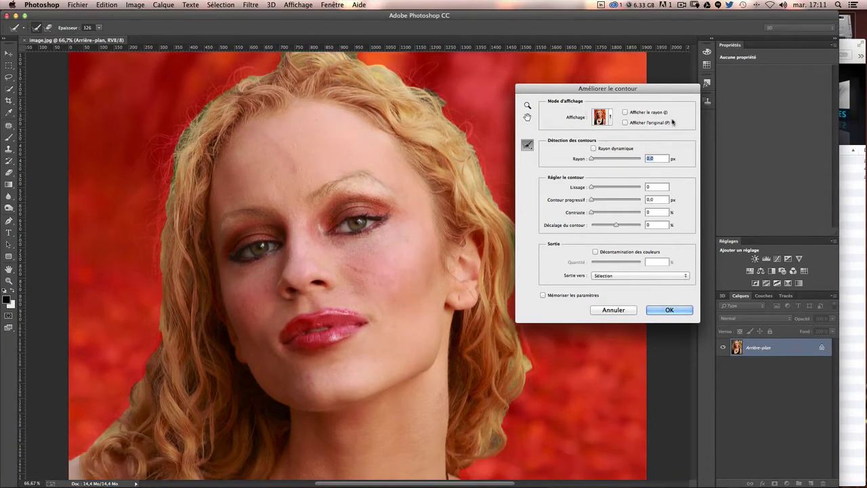
- Preview the cut-out on black, white, transparency and mask views, settling on the red overlay
left_click(607, 118)
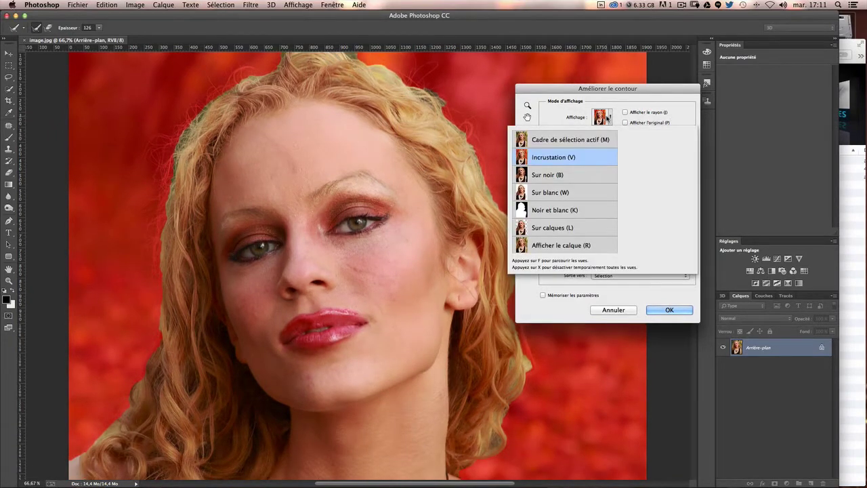
key("b")
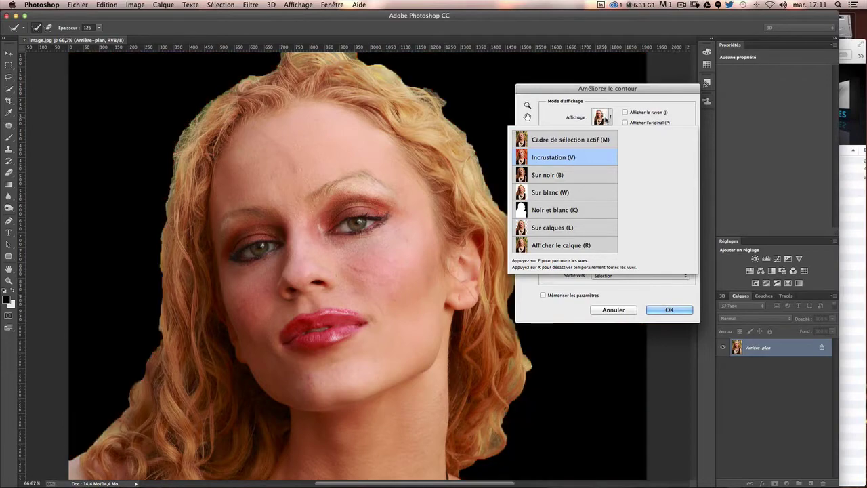
key("w")
key("l")
key("r")
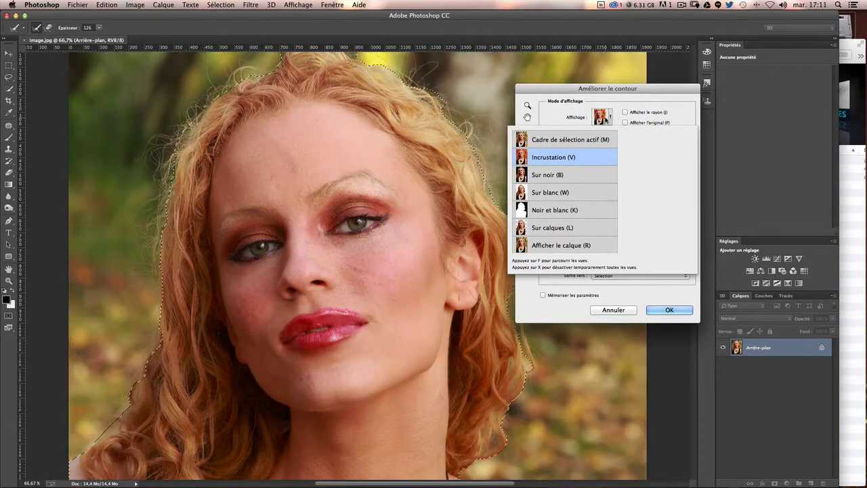
key("b")
key("w")
key("k")
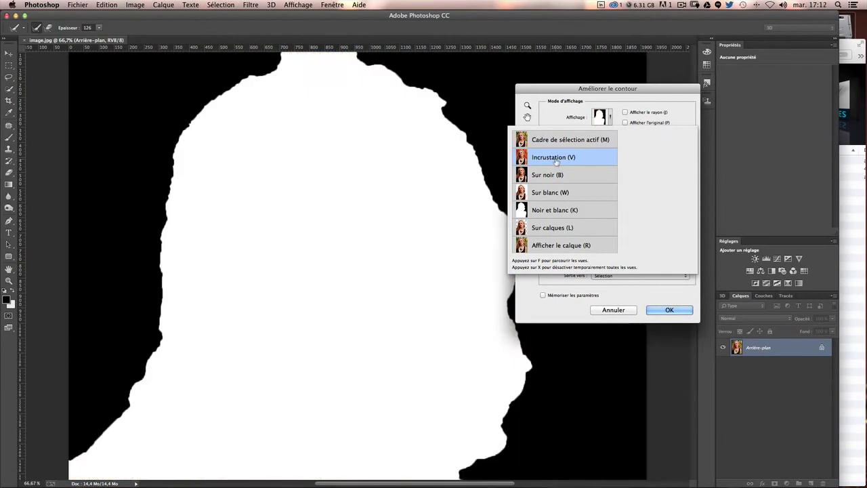
key("l")
key("v")
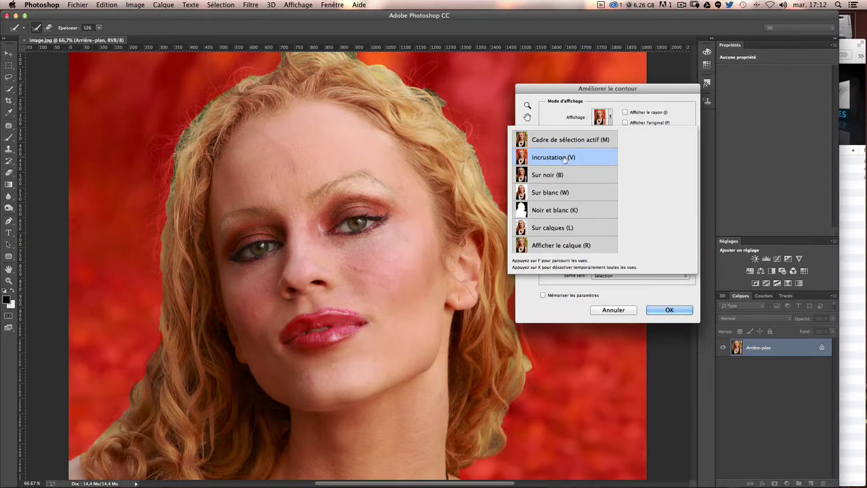
left_click(652, 101)
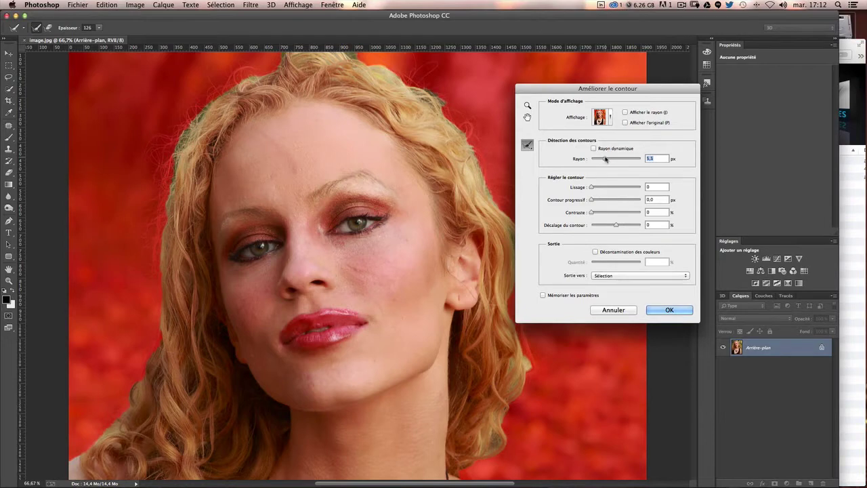
- Widen the edge detection radius to about 8.8 px and inspect the border around the hair
left_click_drag(605, 159, 610, 161)
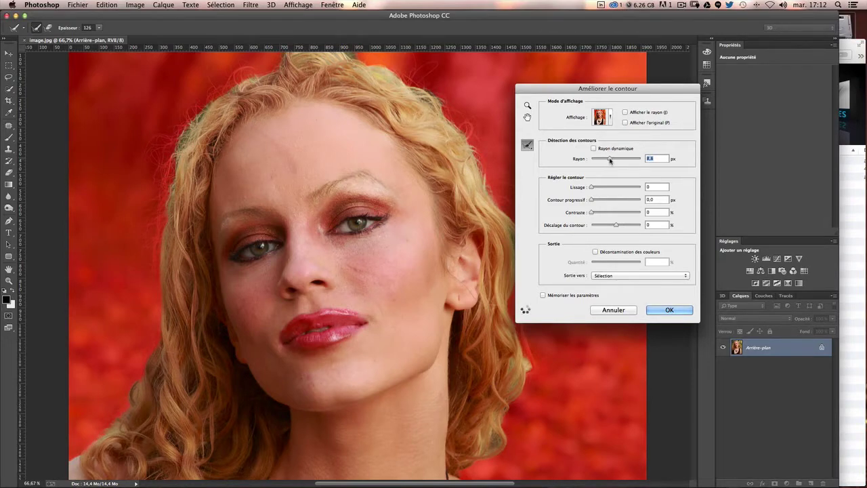
scroll(447, 213, "down", 5)
scroll(447, 212, "down", 3)
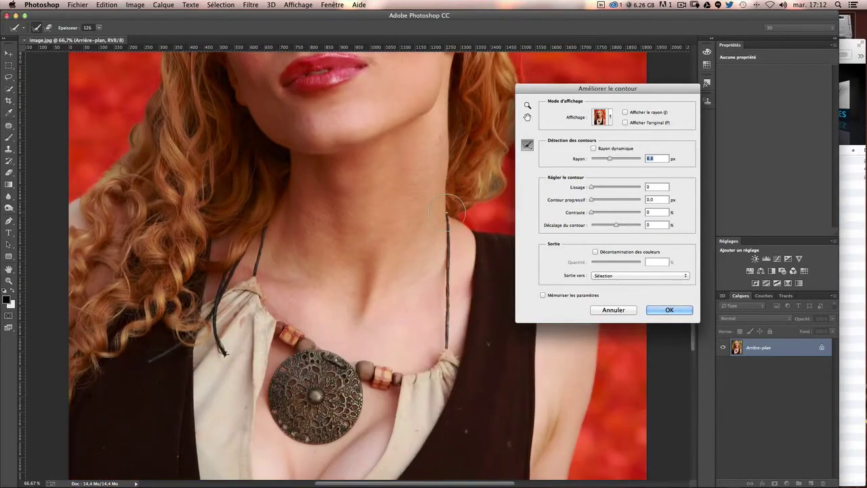
scroll(447, 212, "up", 3)
scroll(447, 213, "up", 3)
scroll(447, 212, "up", 3)
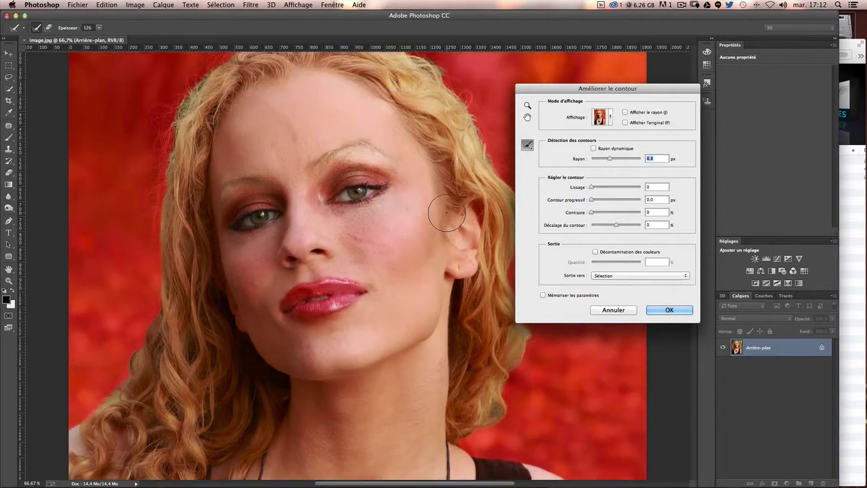
scroll(447, 213, "up", 3)
scroll(447, 212, "down", 3)
scroll(447, 213, "up", 1)
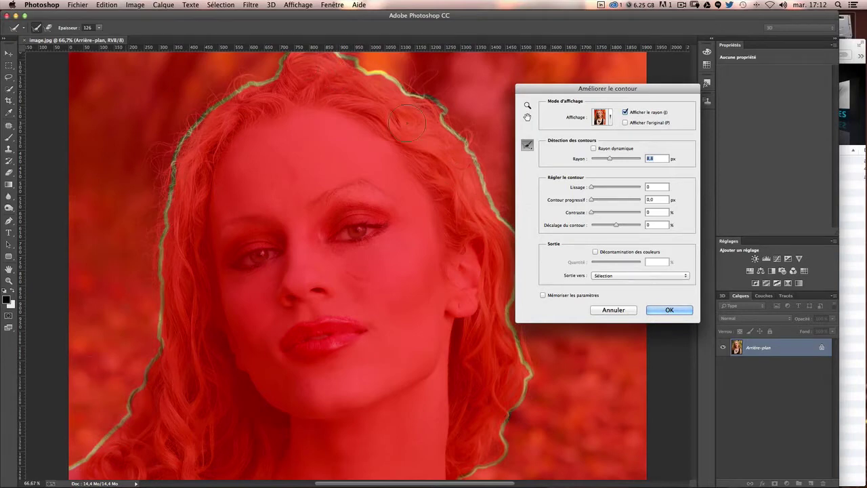
scroll(406, 122, "down", 3)
scroll(420, 170, "down", 5)
scroll(481, 288, "up", 10)
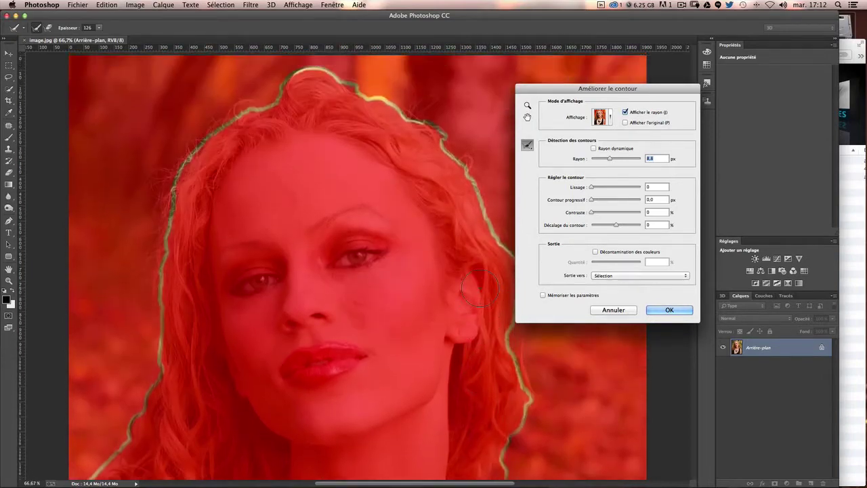
- Turn off the radius border preview to see the red overlay again
left_click(625, 113)
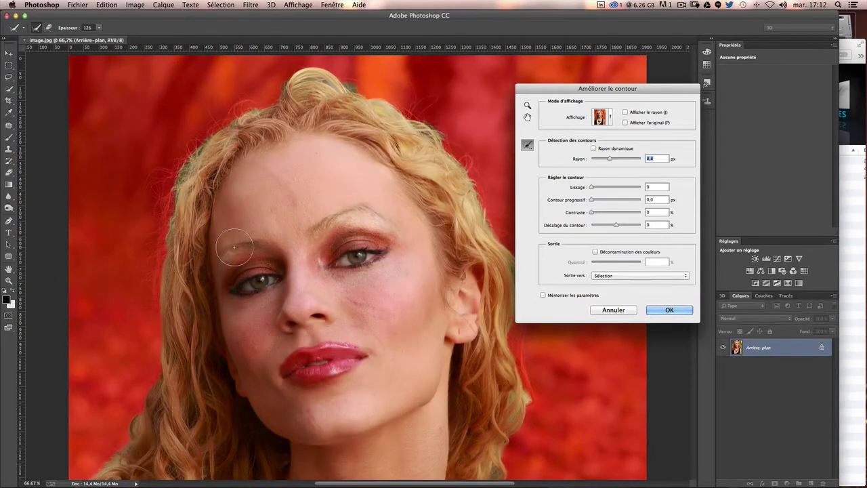
scroll(237, 248, "down", 3)
scroll(244, 247, "down", 1)
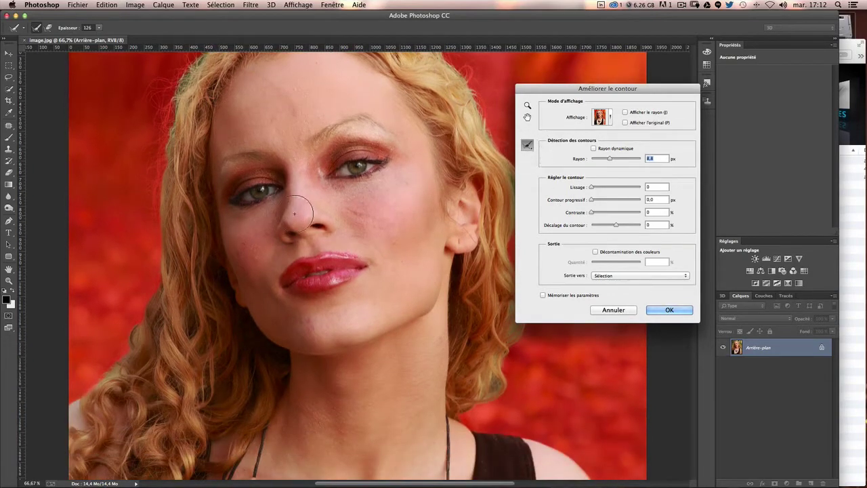
- Shrink the refinement brush to 78 px and paint along the left edge of the hair
left_click_drag(298, 214, 288, 215)
scroll(213, 262, "down", 1)
left_click_drag(208, 254, 256, 271)
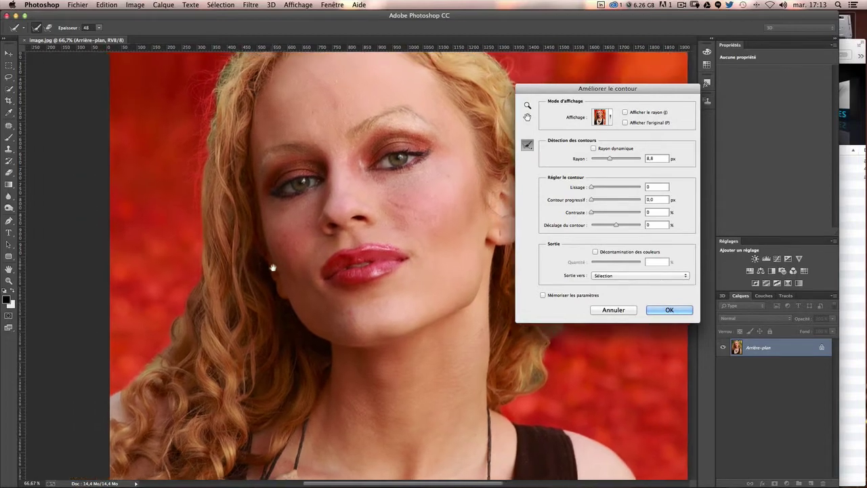
mouse_move(121, 402)
left_mouse_down()
mouse_move(166, 361)
mouse_move(204, 288)
mouse_move(193, 214)
mouse_move(173, 237)
mouse_move(195, 199)
mouse_move(182, 193)
mouse_move(183, 169)
mouse_move(200, 160)
mouse_move(204, 180)
mouse_move(210, 127)
left_mouse_up()
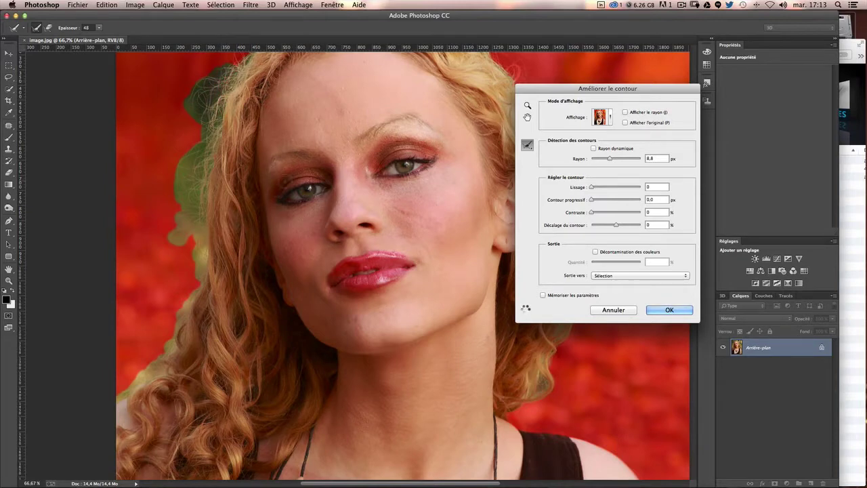
- Paint edge refinement across the top of the curly hair
scroll(403, 264, "up", 3)
scroll(403, 264, "up", 3)
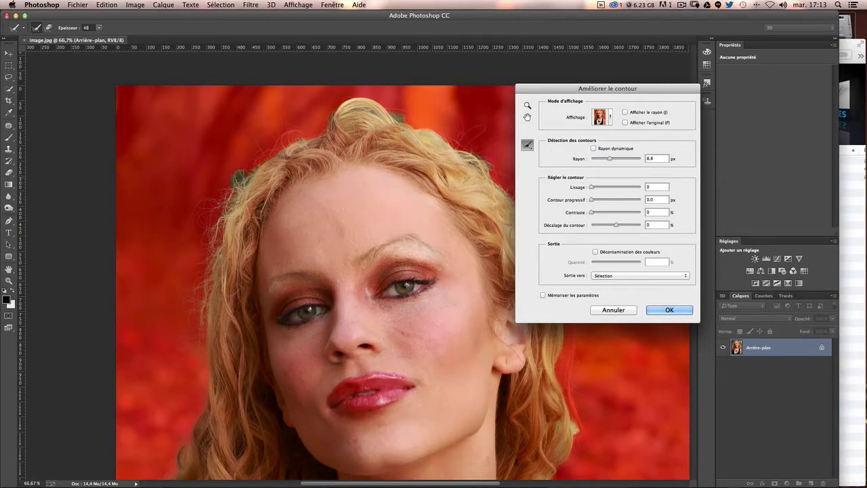
left_click_drag(245, 157, 322, 125)
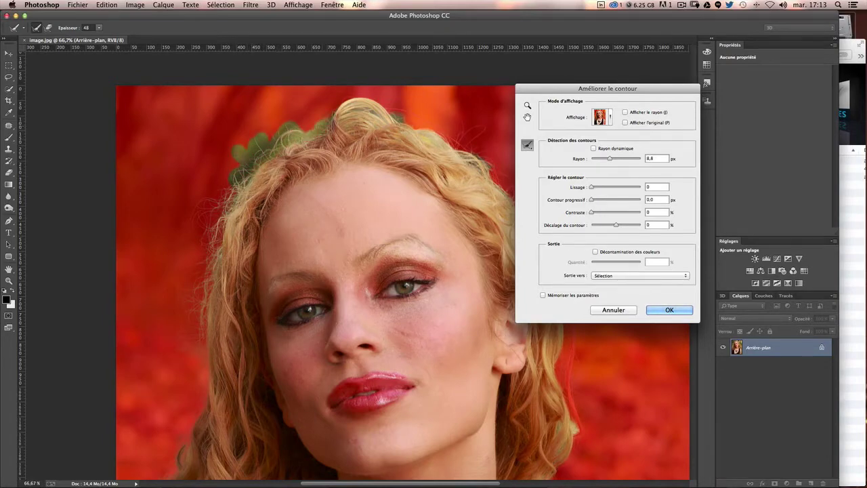
left_click_drag(362, 104, 447, 143)
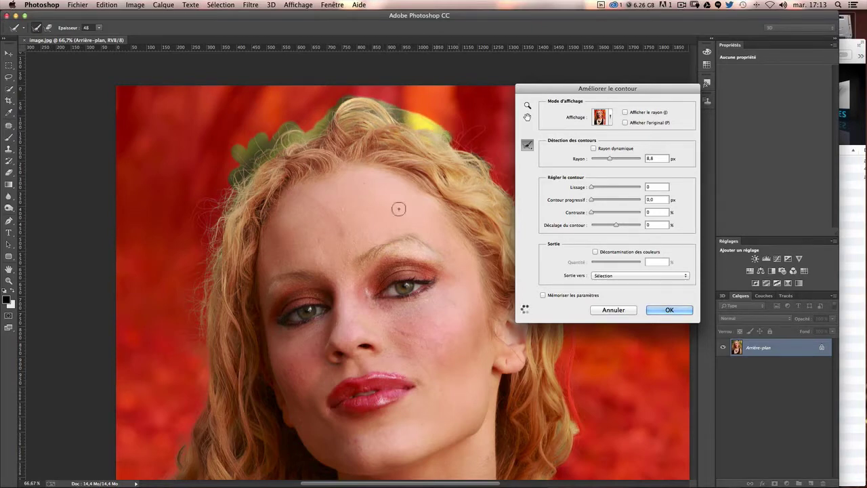
left_click_drag(424, 201, 290, 191)
mouse_move(269, 105)
left_mouse_down()
mouse_move(316, 112)
mouse_move(346, 133)
mouse_move(353, 166)
mouse_move(389, 181)
mouse_move(407, 270)
mouse_move(432, 252)
mouse_move(416, 224)
left_mouse_up()
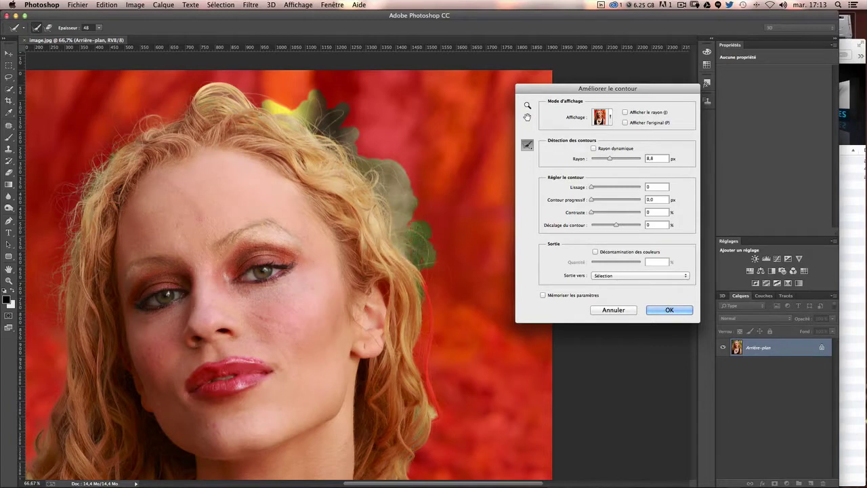
- Extend refinement down the right side of the hair and bring the hairline into view
mouse_move(417, 274)
left_mouse_down()
mouse_move(434, 414)
mouse_move(423, 317)
mouse_move(420, 412)
mouse_move(440, 440)
mouse_move(447, 397)
mouse_move(436, 301)
left_mouse_up()
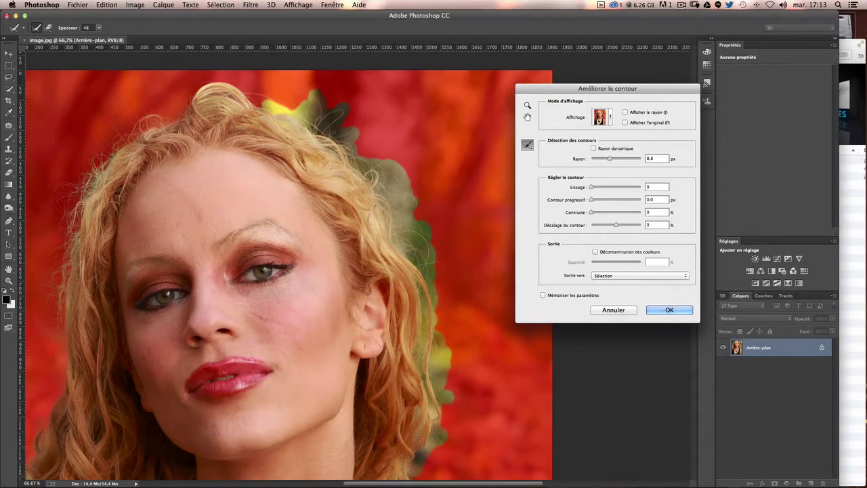
scroll(397, 330, "down", 5)
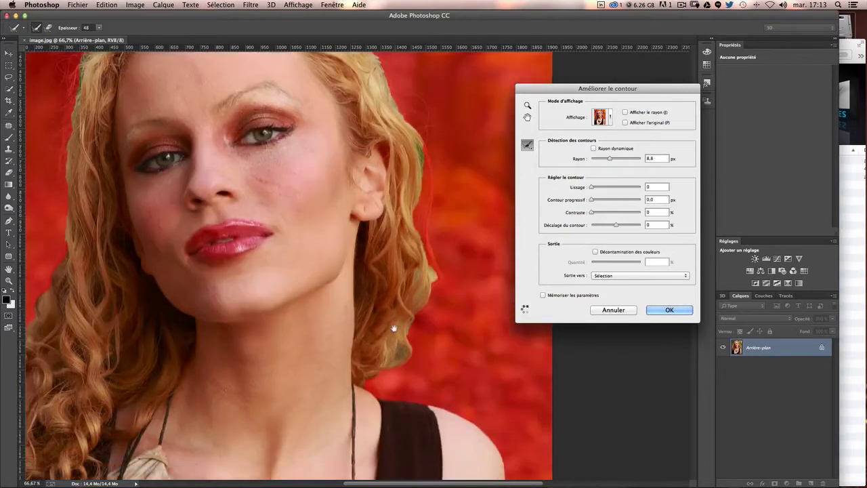
scroll(394, 314, "down", 5)
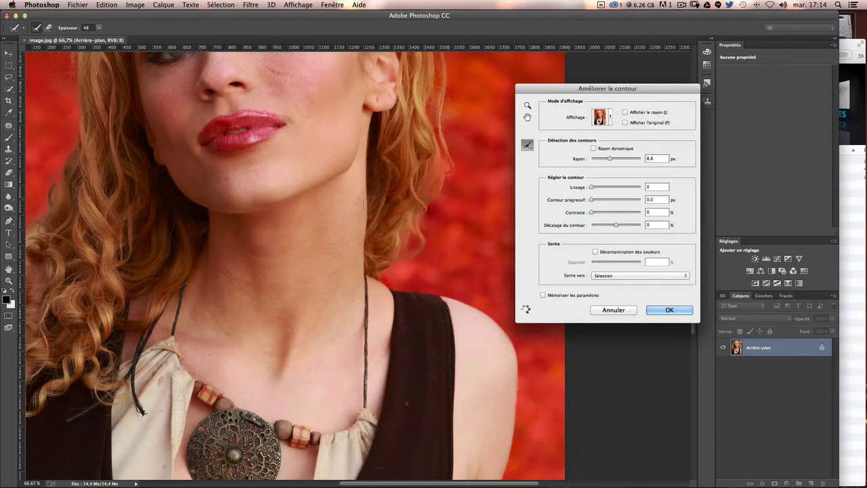
mouse_move(301, 199)
left_mouse_down()
mouse_move(410, 253)
mouse_move(396, 300)
left_mouse_up()
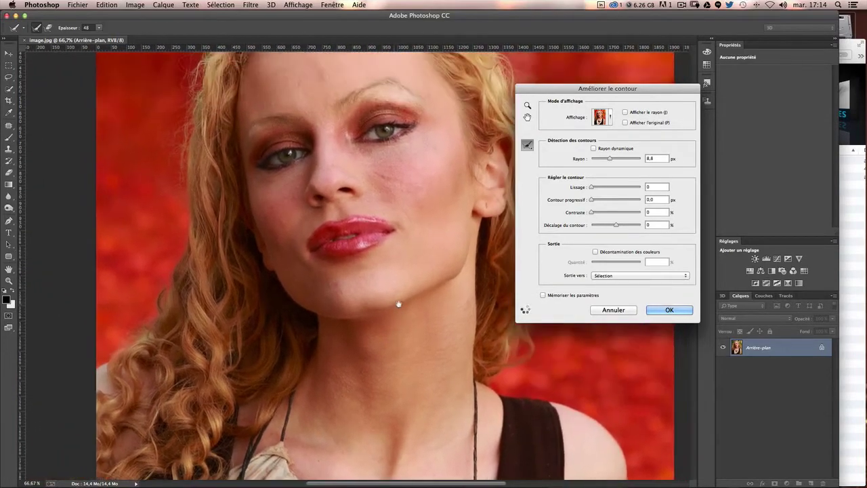
left_click_drag(314, 139, 312, 200)
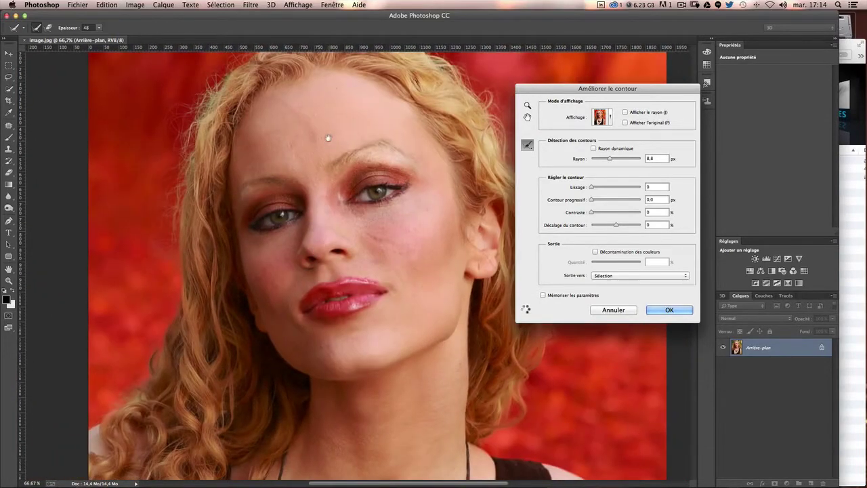
left_click_drag(337, 135, 316, 183)
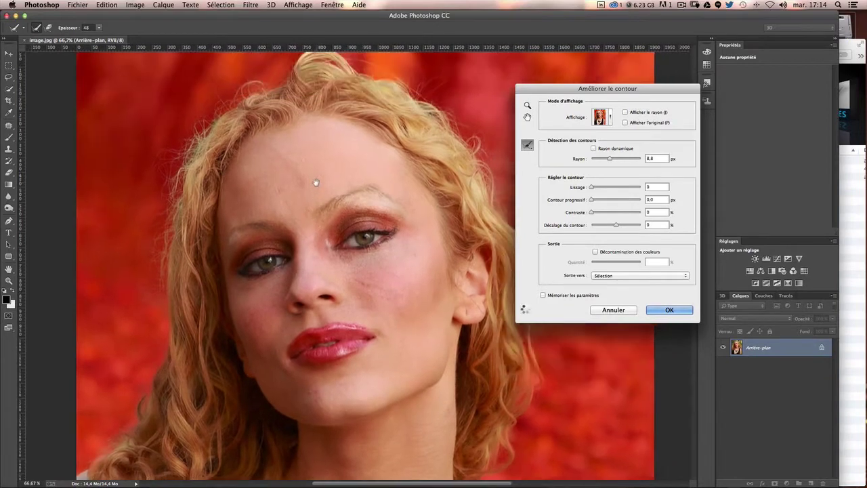
- Hide the radius overlay and refine the selection along the remaining hair edge
left_click(624, 113)
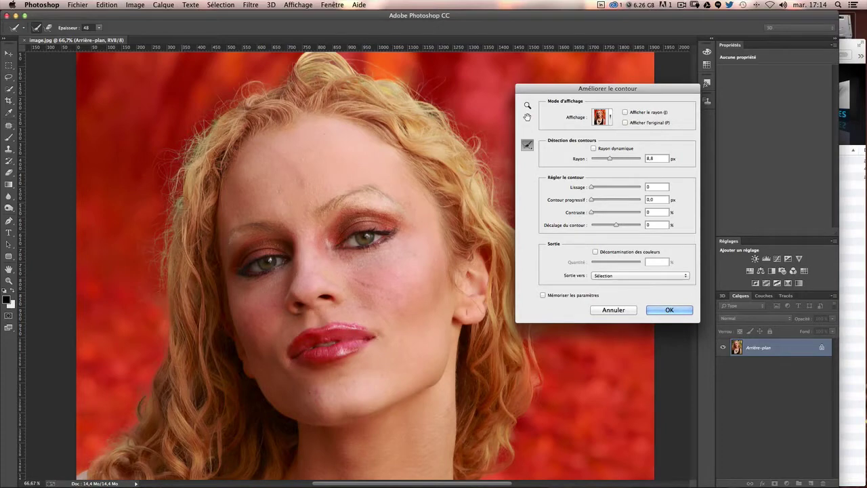
left_click_drag(190, 179, 216, 127)
scroll(303, 275, "down", 2)
scroll(303, 274, "down", 5)
scroll(278, 264, "right", 3)
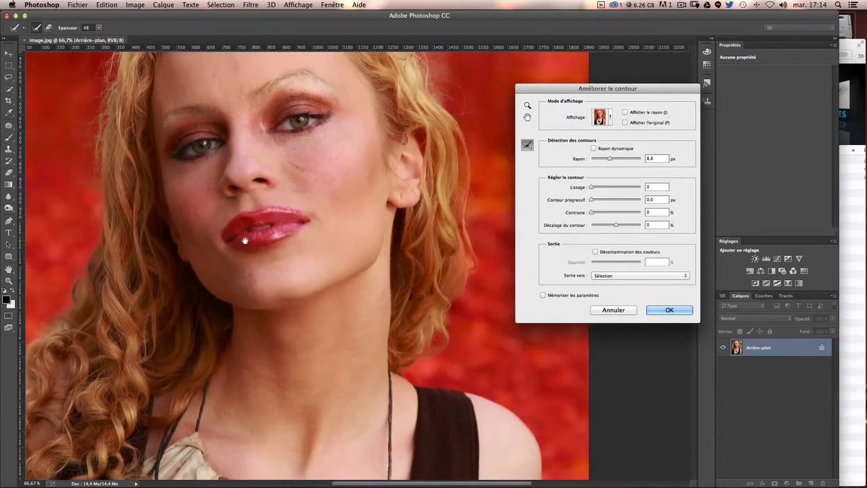
mouse_move(248, 252)
left_mouse_down()
mouse_move(310, 320)
mouse_move(311, 356)
left_mouse_up()
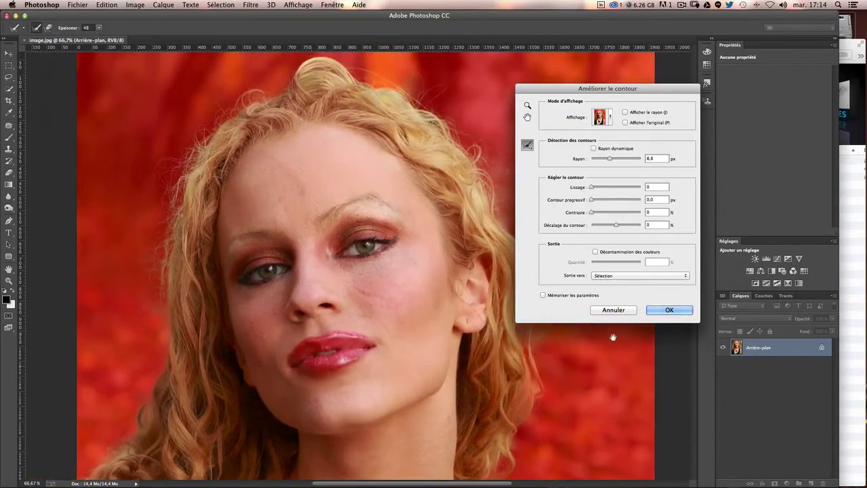
- Output the refined edge to a new layer with layer mask and zoom out to the full image
left_click(609, 276)
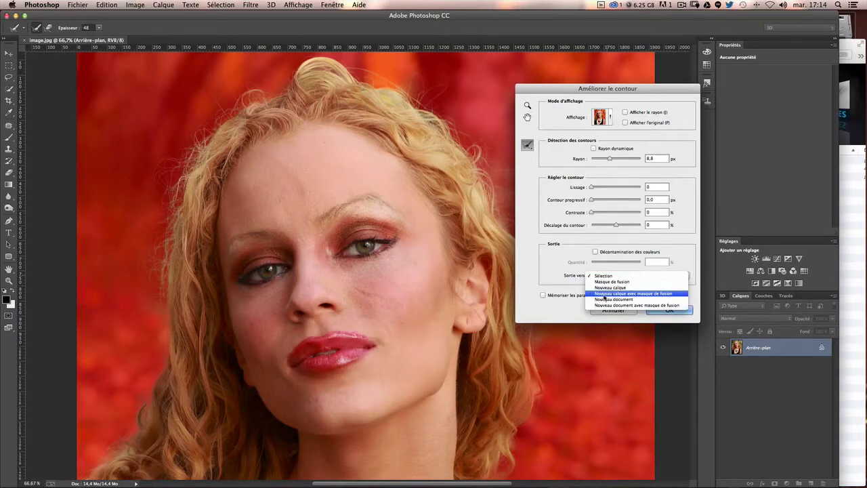
left_click(655, 296)
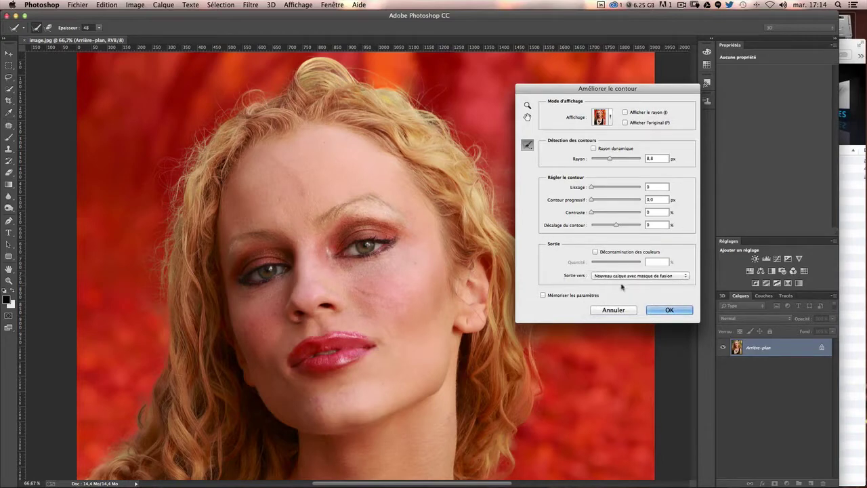
left_click(664, 311)
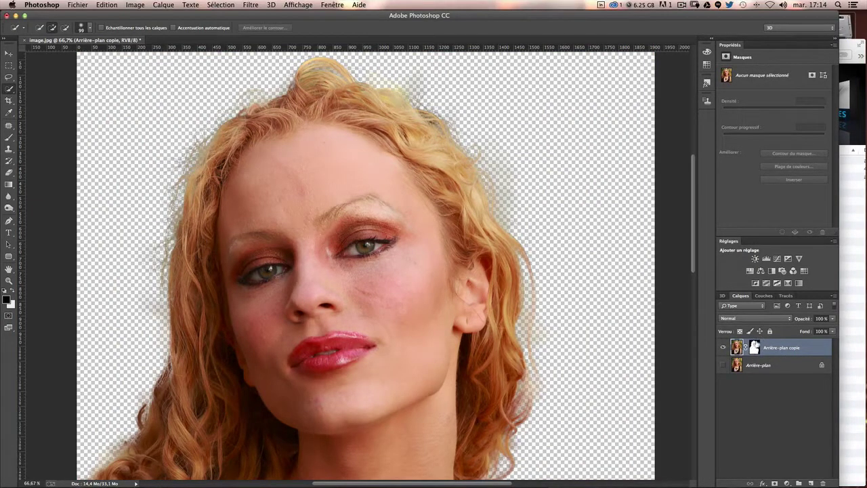
key("ctrl+minus")
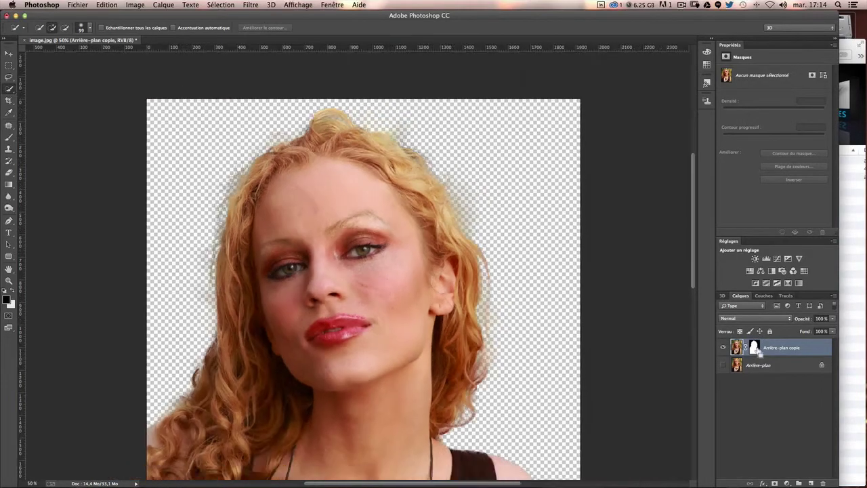
key("ctrl+minus")
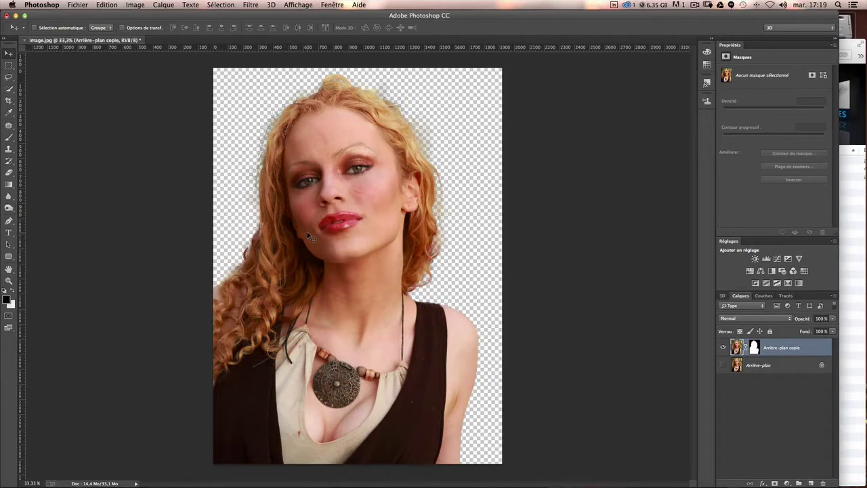
- Create a new empty layer named 'bg' from the Layers panel menu
key("super+shift+n")
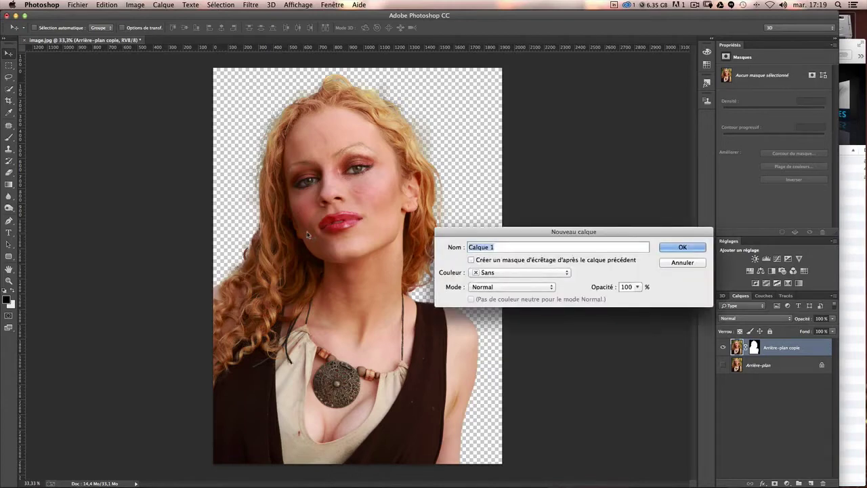
key("Escape")
left_click(834, 299)
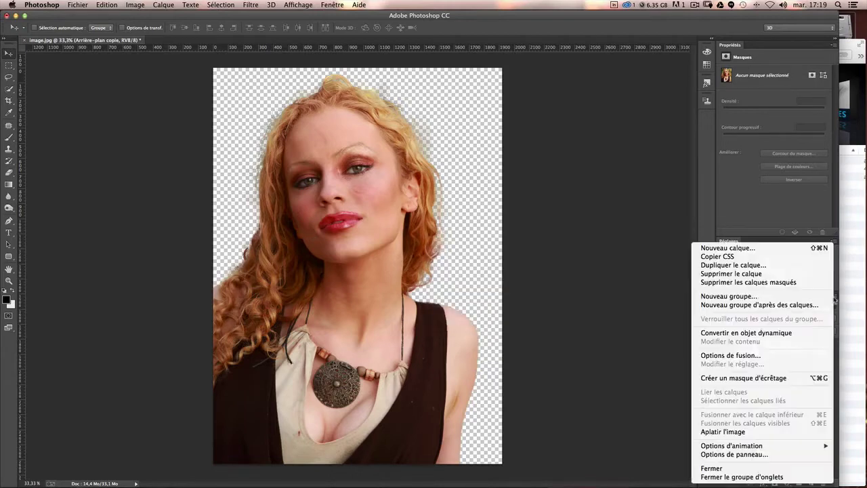
left_click(720, 252)
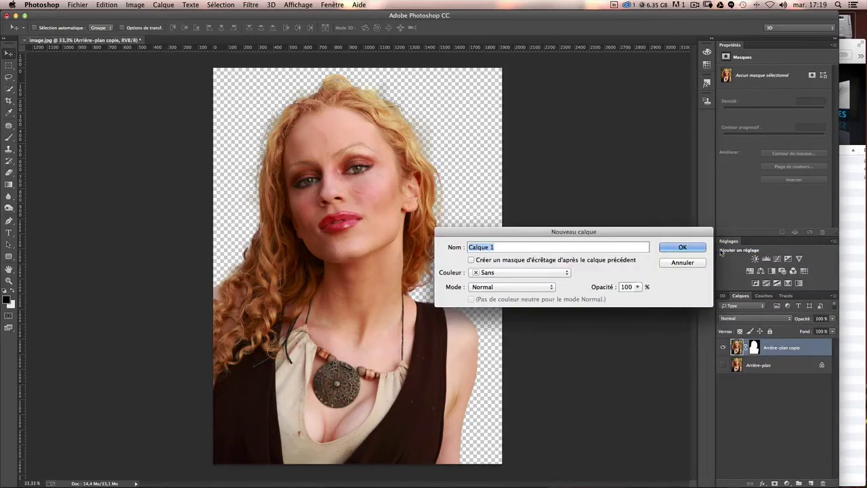
type("bg+")
key("BackSpace")
key("Return")
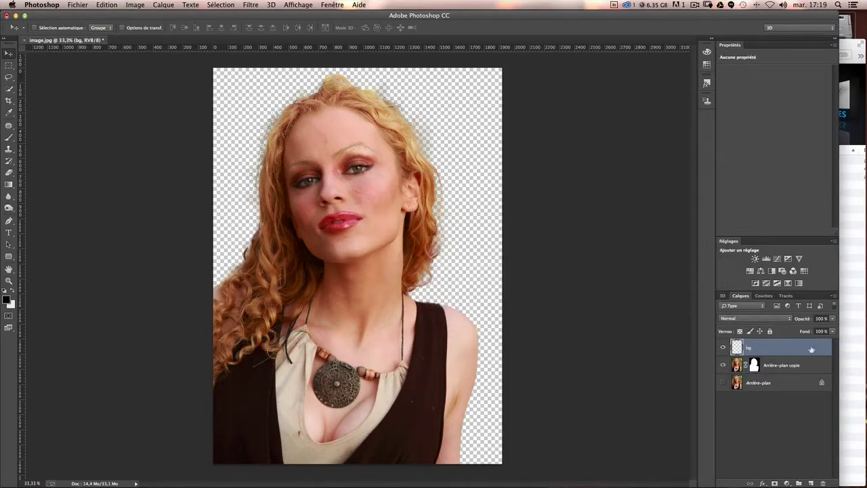
- Move bg beneath Arrière-plan copie, hide Arrière-plan, and swap the foreground and background colours
left_click_drag(762, 351, 764, 372)
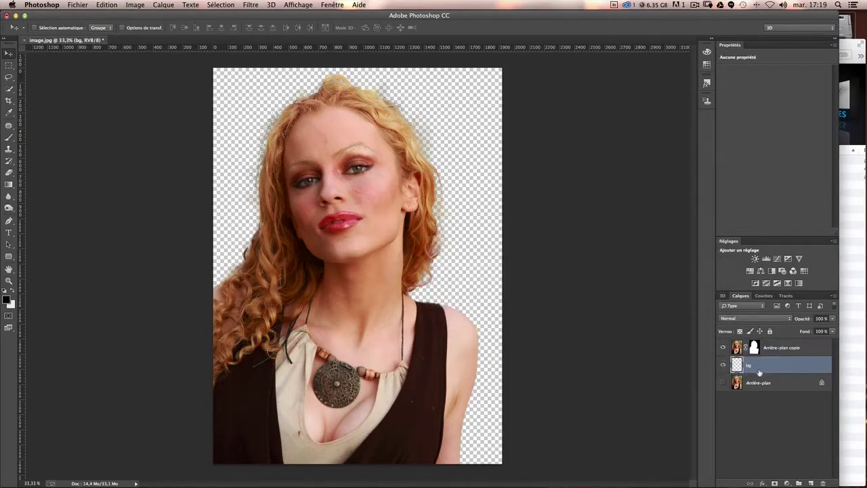
left_click(722, 383)
key("x")
key("x")
key("x")
key("x")
key("x")
key("x")
key("x")
key("x")
key("x")
key("x")
key("x")
key("x")
key("x")
- Fill the bg layer with the off-white foreground colour, undoing and reapplying the fill
left_click(108, 6)
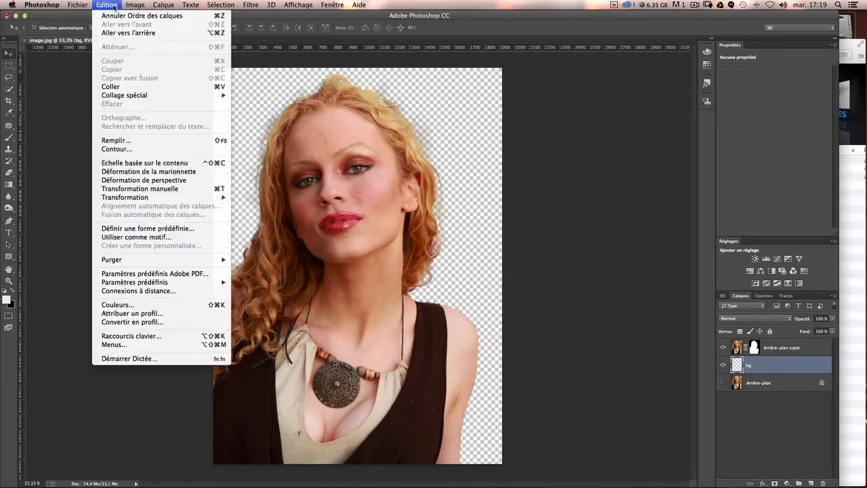
left_click(123, 141)
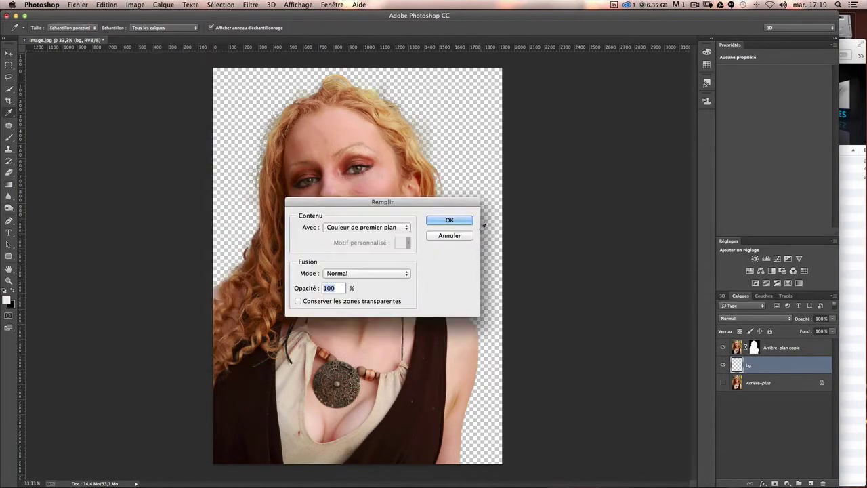
left_click(450, 221)
key("ctrl+z")
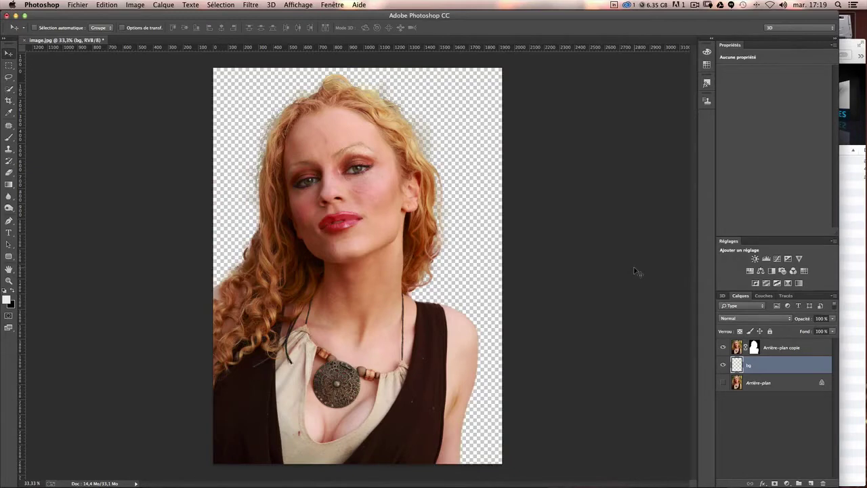
key("shift+F5")
key("Return")
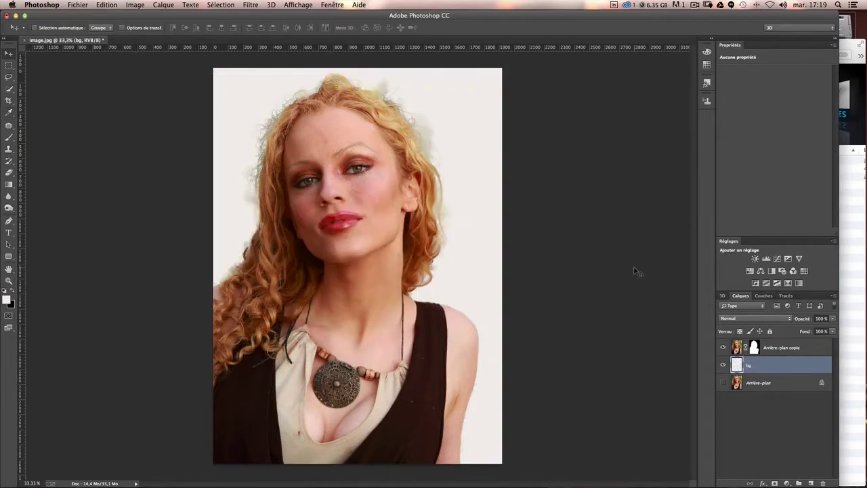
- Zoom in on the hair edge and target the Arrière-plan copie layer mask
key("super+plus")
key("super+plus")
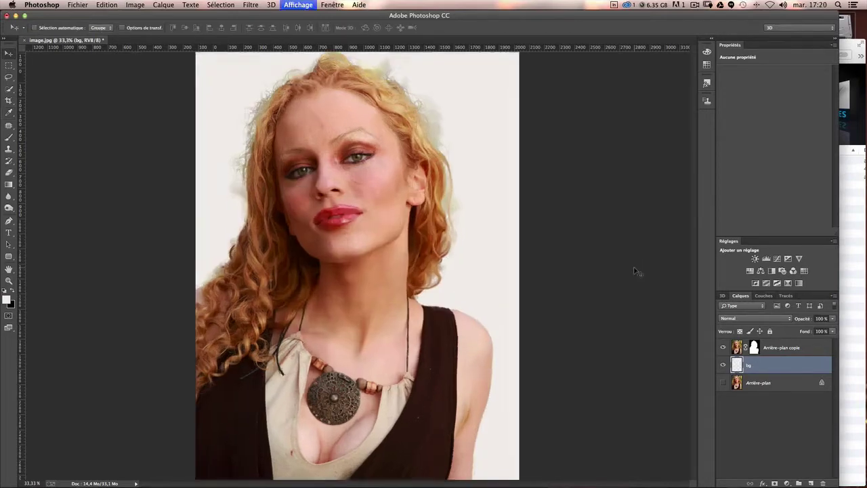
scroll(515, 233, "up", 2)
scroll(515, 233, "up", 5)
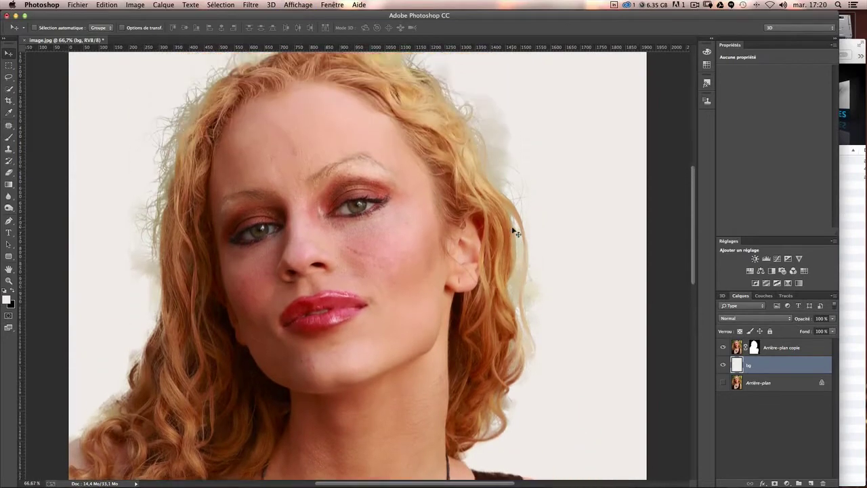
scroll(512, 228, "up", 1)
scroll(513, 229, "up", 1)
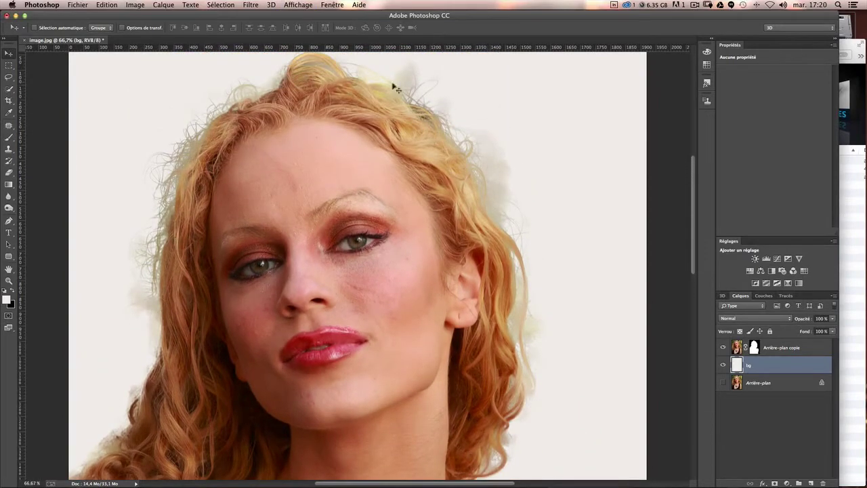
scroll(564, 280, "down", 2)
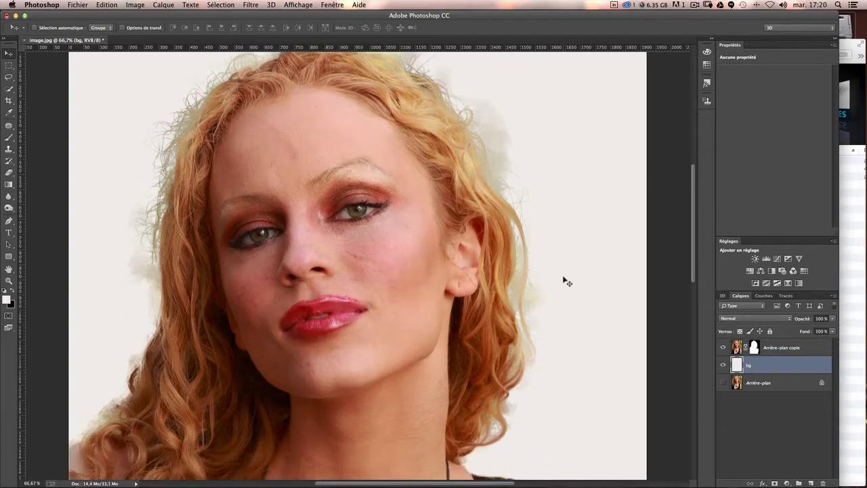
scroll(565, 281, "up", 2)
scroll(562, 278, "up", 1)
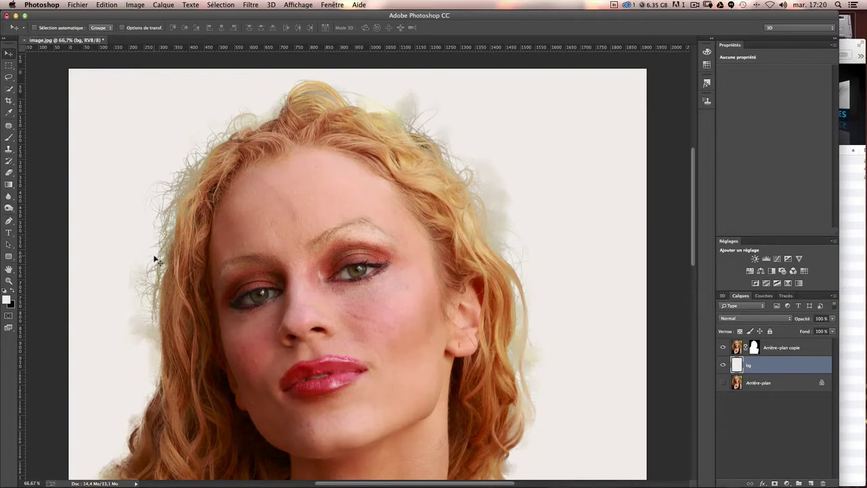
left_click(754, 349)
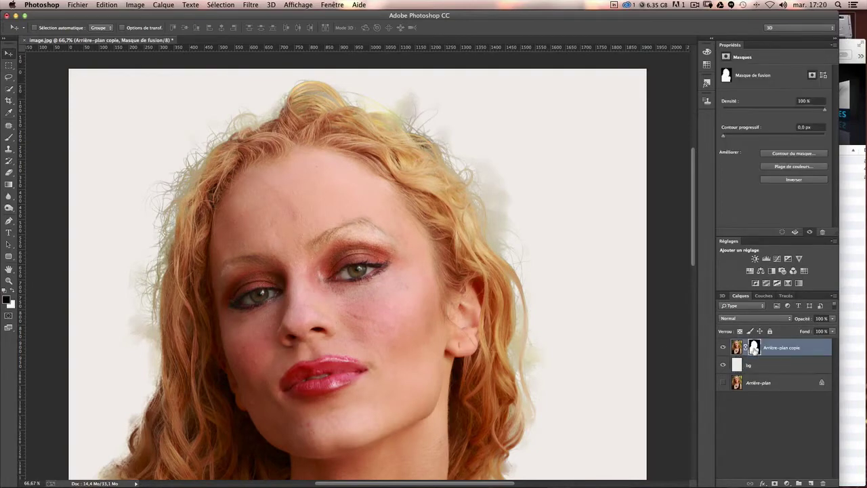
left_click(737, 349)
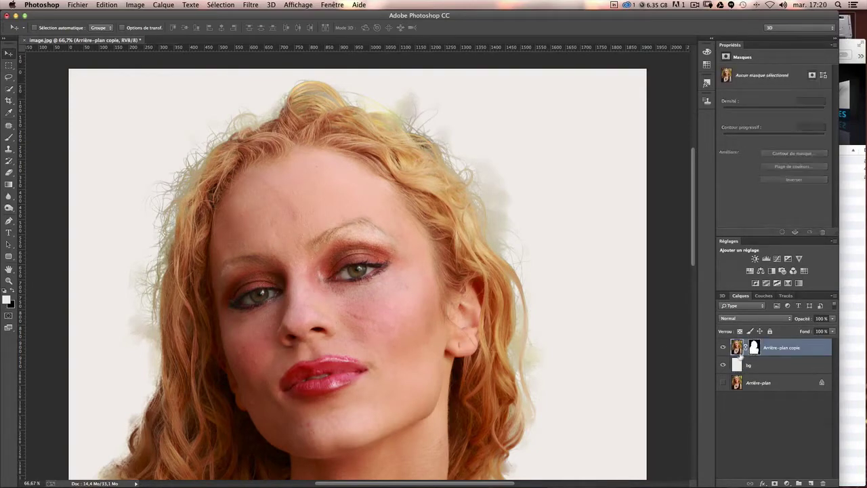
left_click(754, 349)
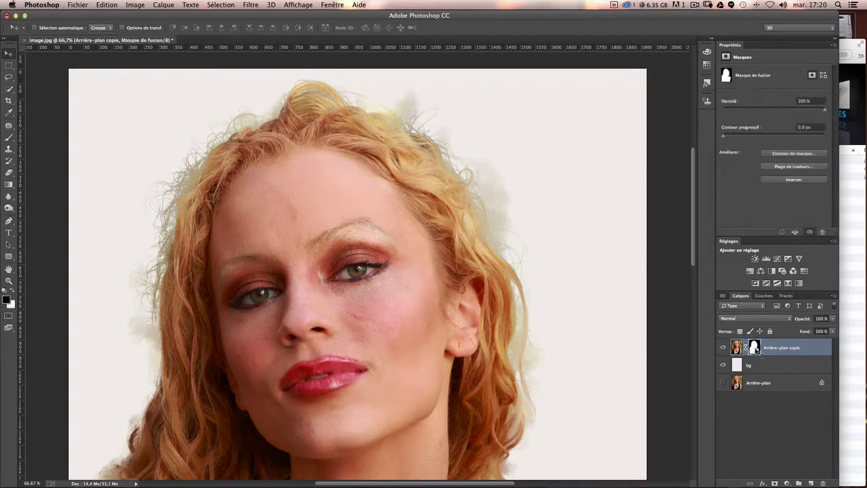
left_click(8, 138)
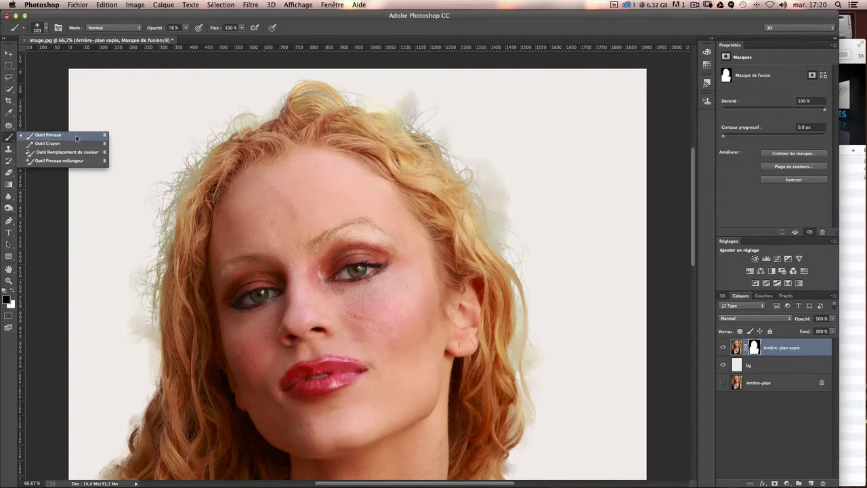
left_click(77, 136)
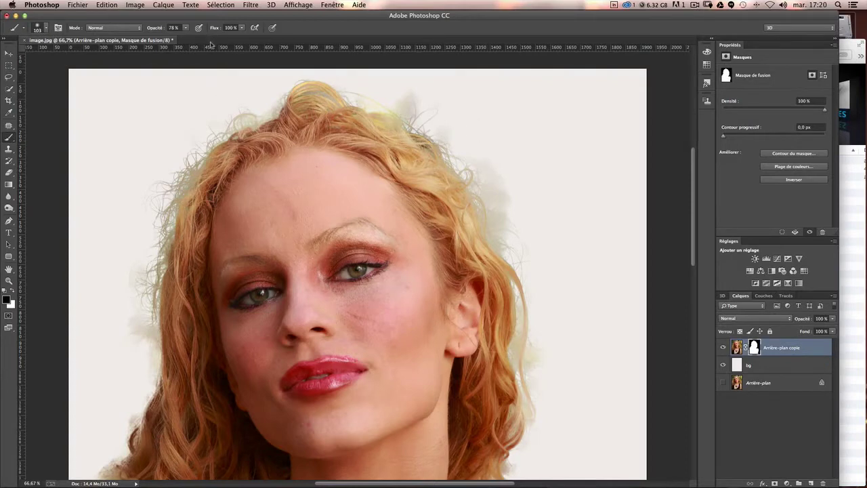
left_click_drag(185, 27, 173, 39)
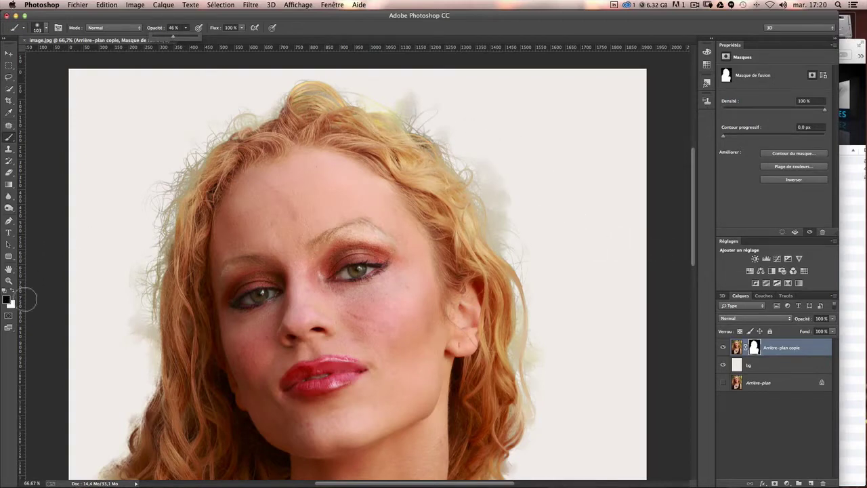
key("x")
mouse_move(492, 159)
left_mouse_down()
mouse_move(511, 196)
mouse_move(485, 157)
mouse_move(502, 217)
mouse_move(496, 205)
mouse_move(497, 180)
mouse_move(484, 160)
mouse_move(511, 228)
mouse_move(434, 93)
mouse_move(404, 98)
mouse_move(458, 136)
mouse_move(410, 102)
mouse_move(312, 75)
left_mouse_up()
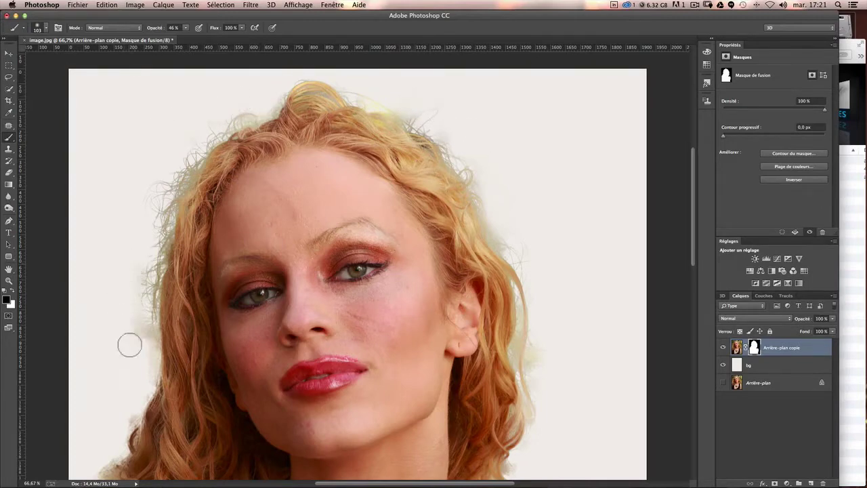
mouse_move(130, 345)
left_mouse_down()
mouse_move(135, 332)
mouse_move(137, 386)
left_mouse_up()
left_click_drag(237, 356, 245, 275)
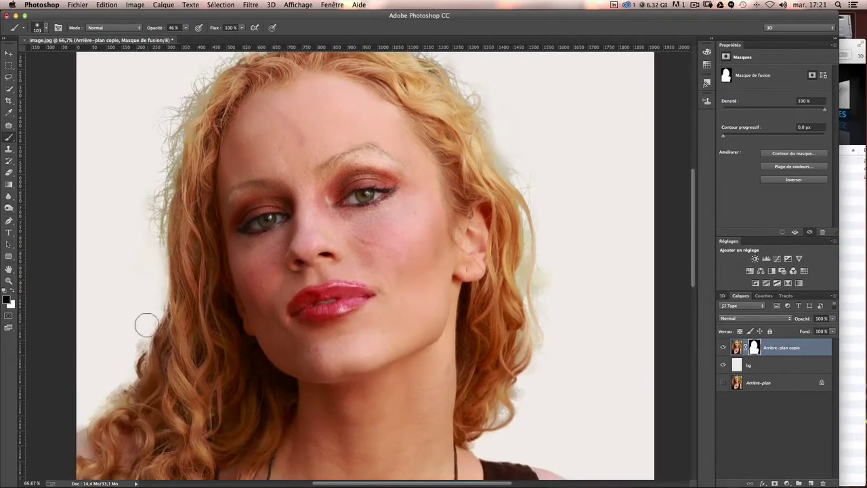
scroll(122, 348, "down", 1)
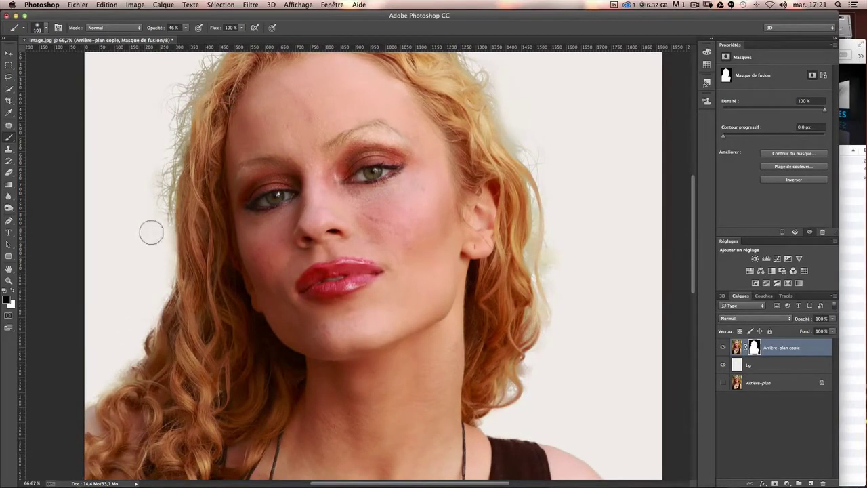
left_click_drag(382, 265, 368, 330)
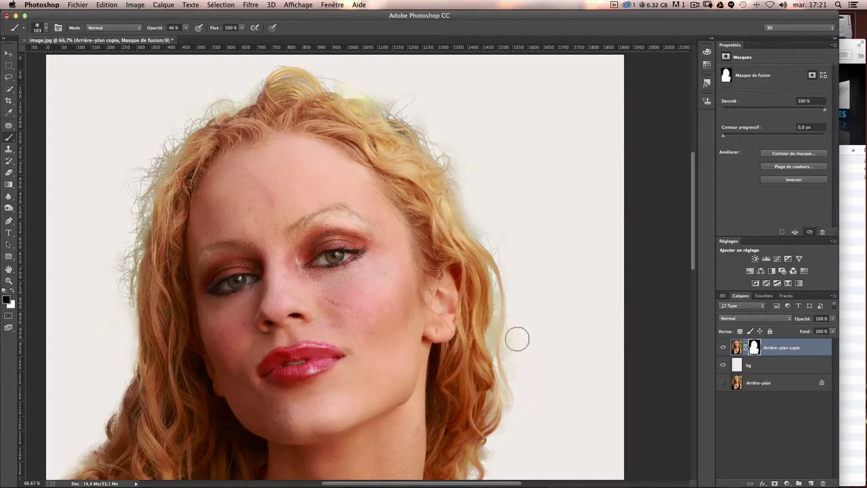
left_click_drag(530, 350, 509, 265)
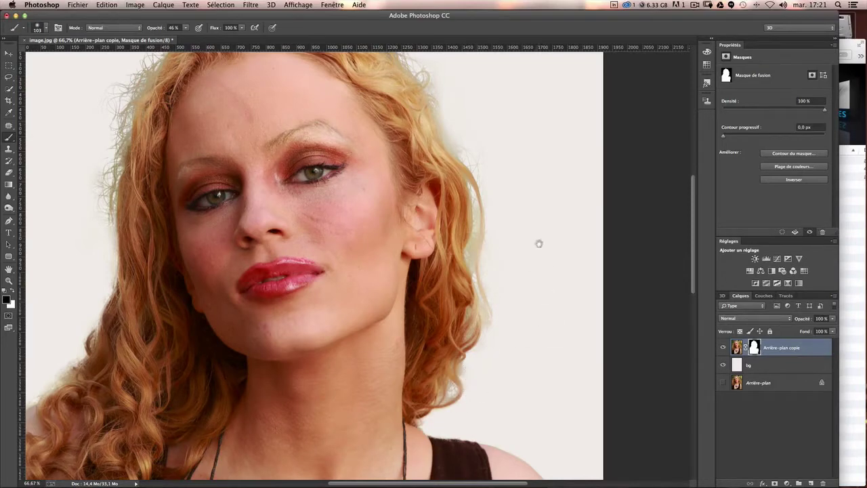
left_click_drag(538, 242, 553, 358)
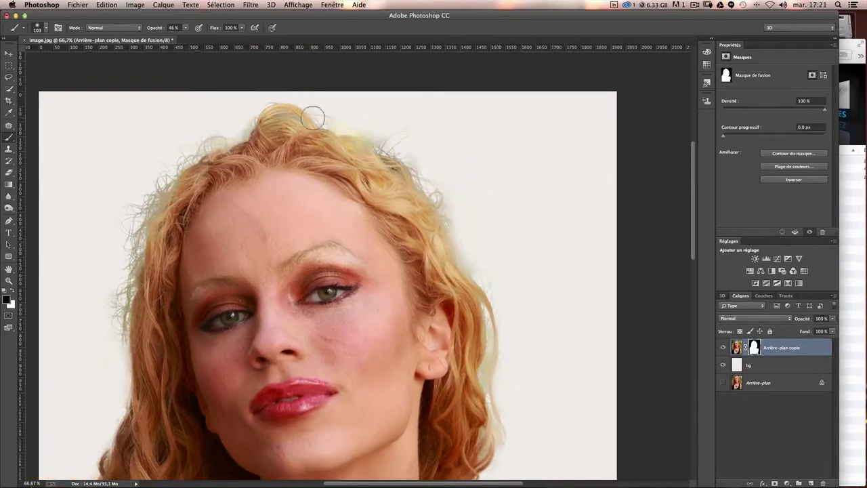
left_click_drag(354, 125, 420, 147)
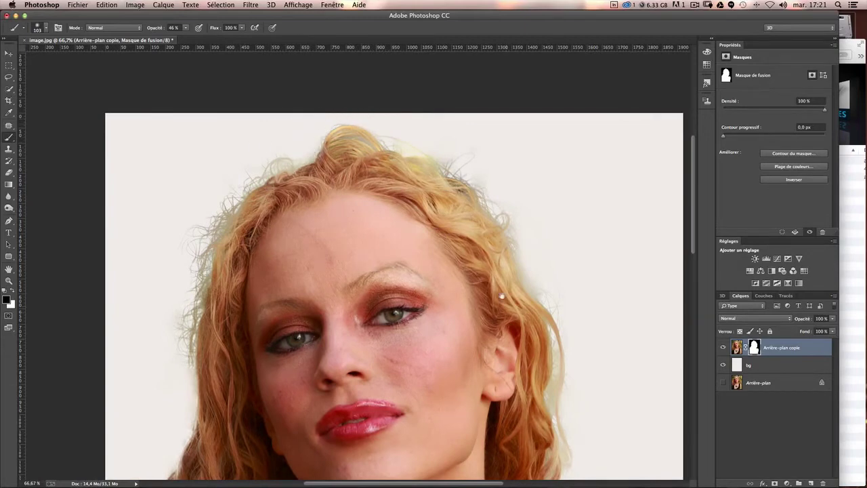
left_click_drag(509, 308, 492, 248)
key("super+minus")
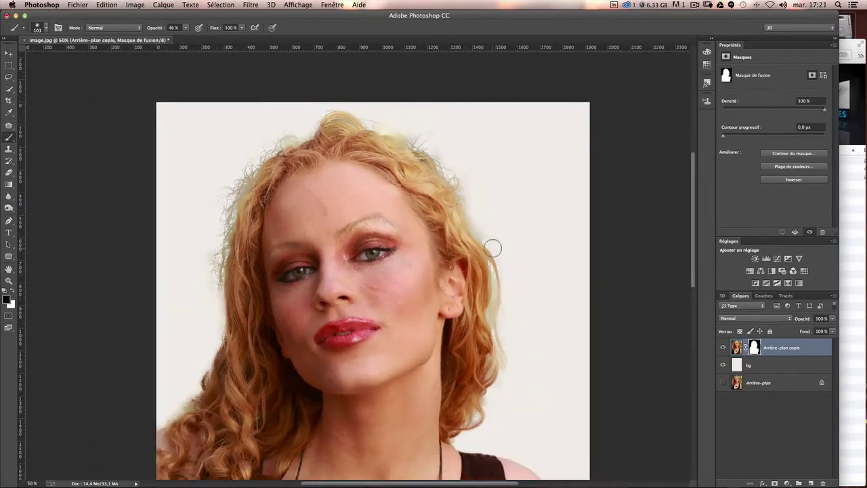
scroll(493, 253, "down", 2)
scroll(493, 252, "down", 2)
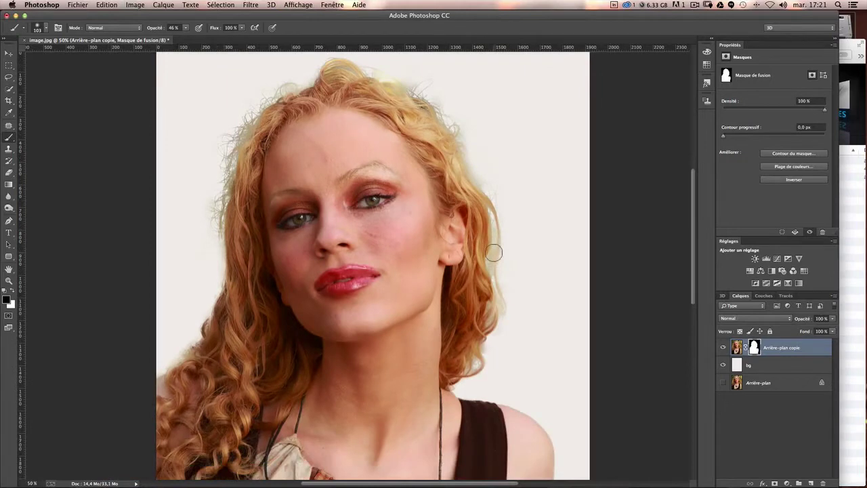
left_click_drag(451, 254, 458, 258)
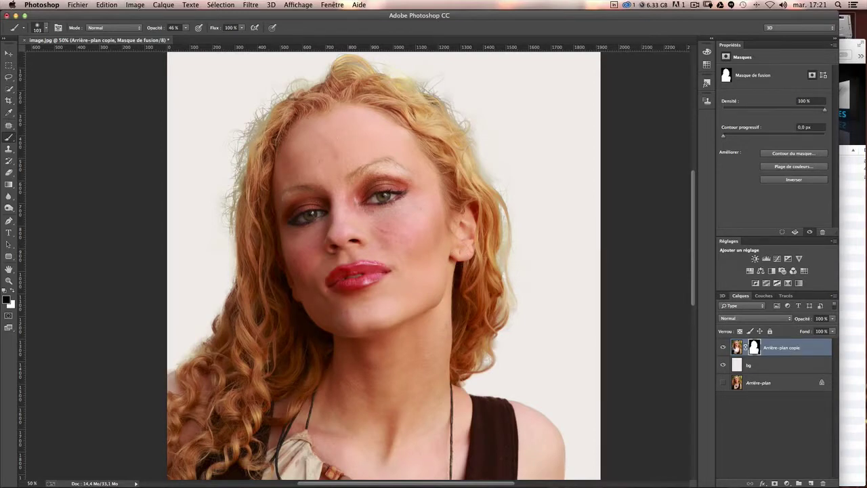
- Rename the cut-out layer 'photo', duplicate it with Ctrl+J, and invert the duplicate
left_click(736, 347)
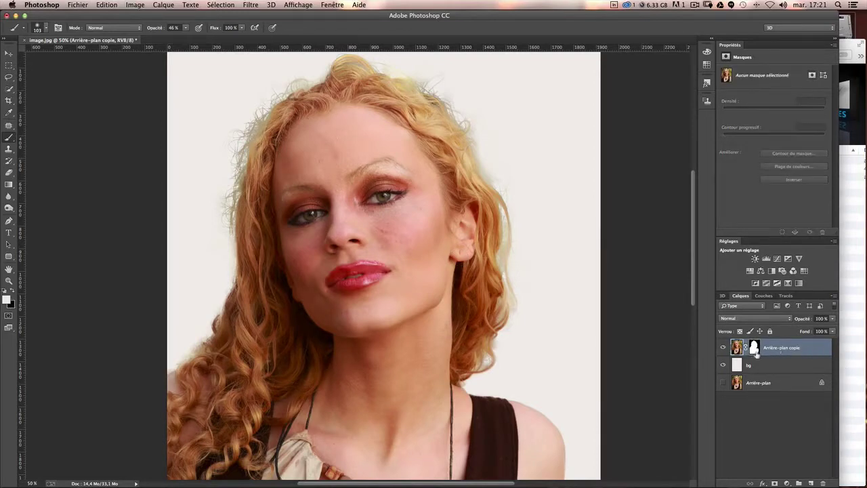
double_click(773, 349)
type("photo")
key("Return")
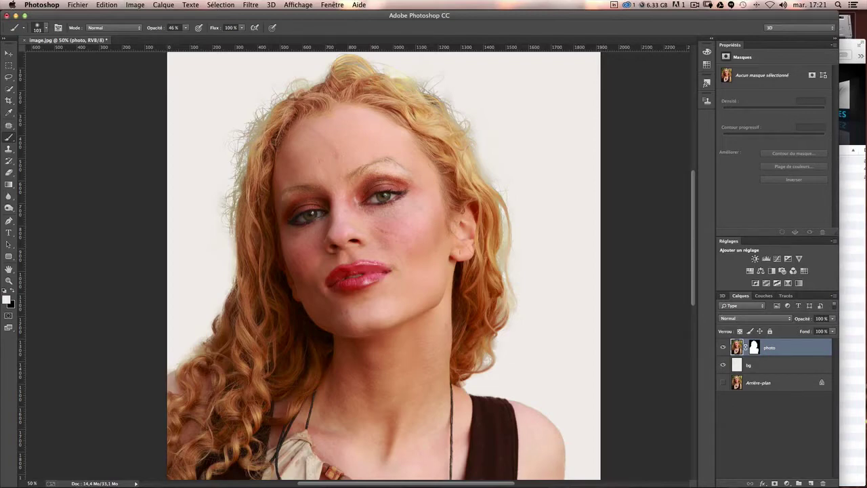
key("ctrl+j")
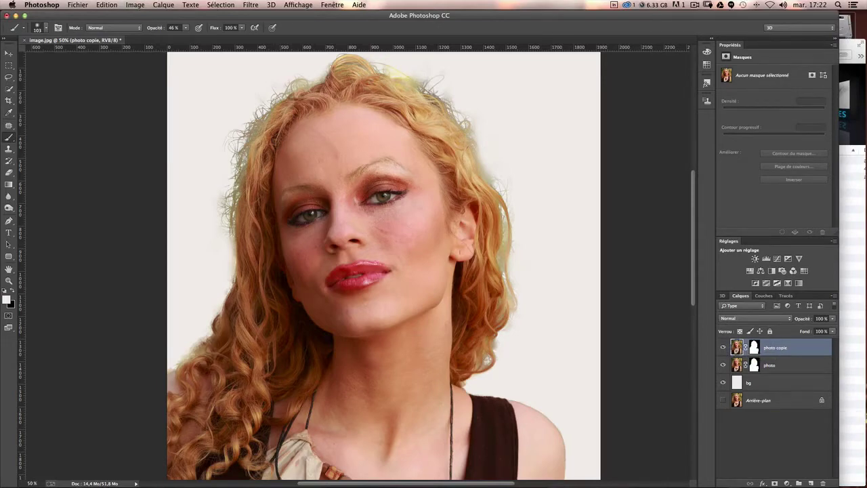
key("ctrl+i")
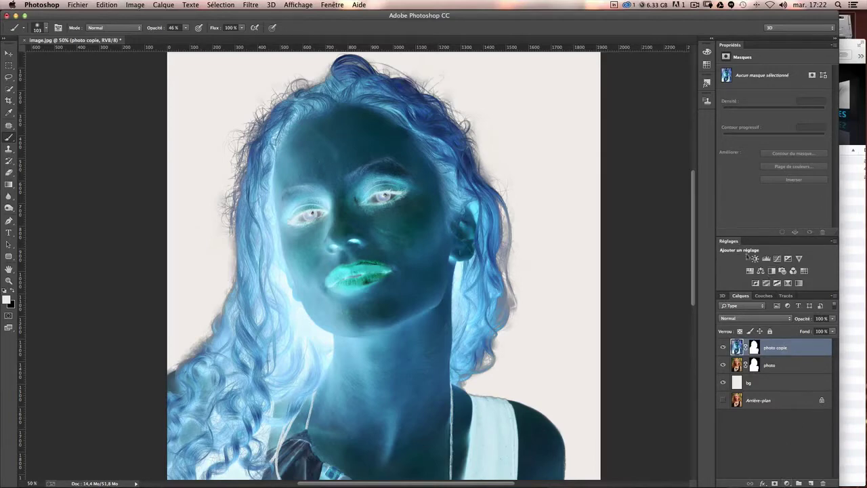
- Add a Teinte/Saturation layer at -100 saturation, then reselect photo copie
left_click(789, 483)
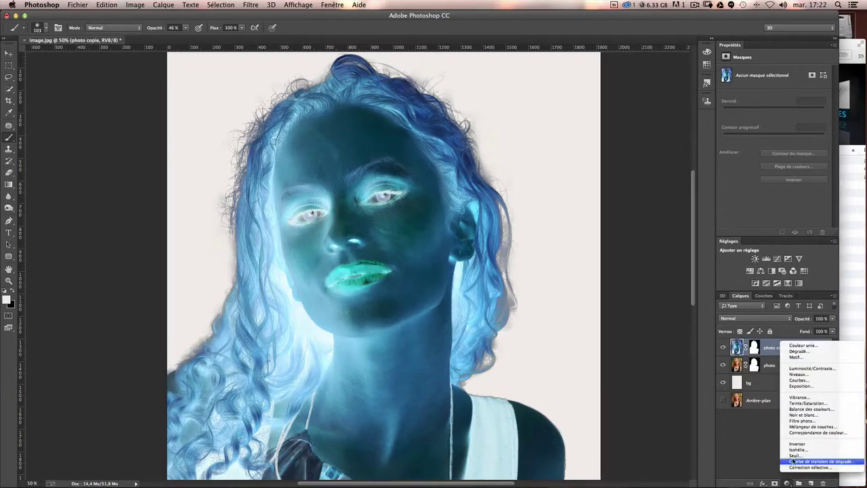
left_click(811, 403)
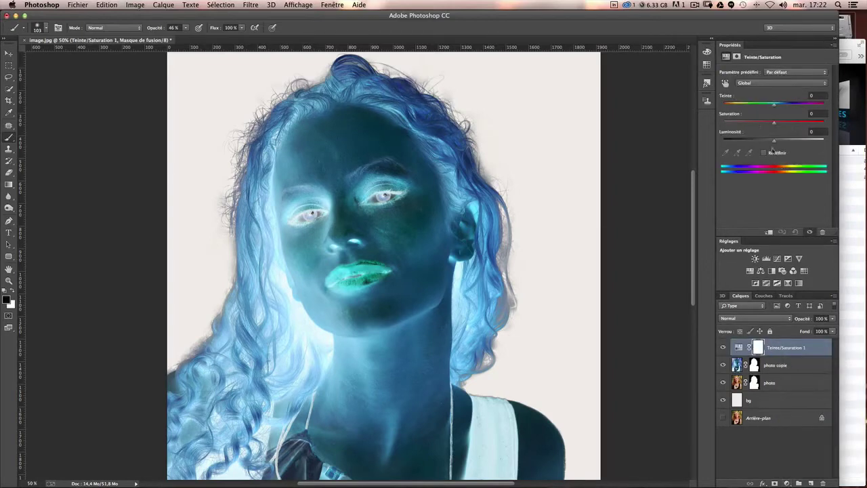
left_click_drag(775, 122, 706, 123)
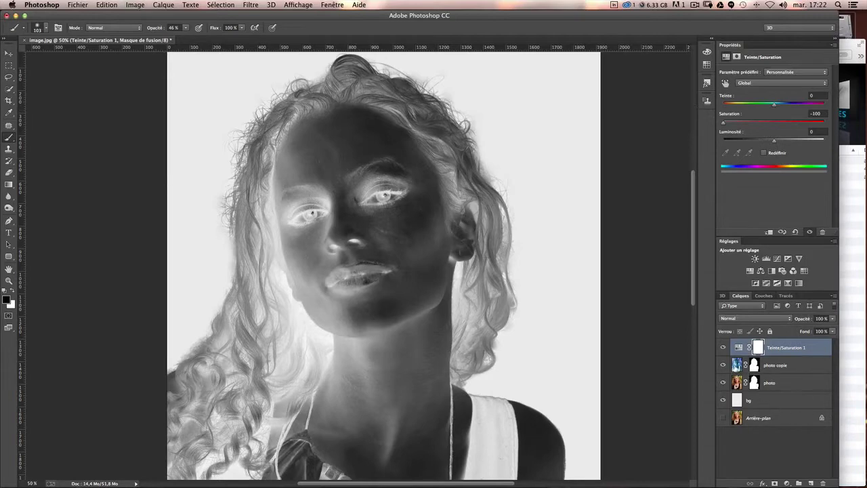
left_click(736, 364)
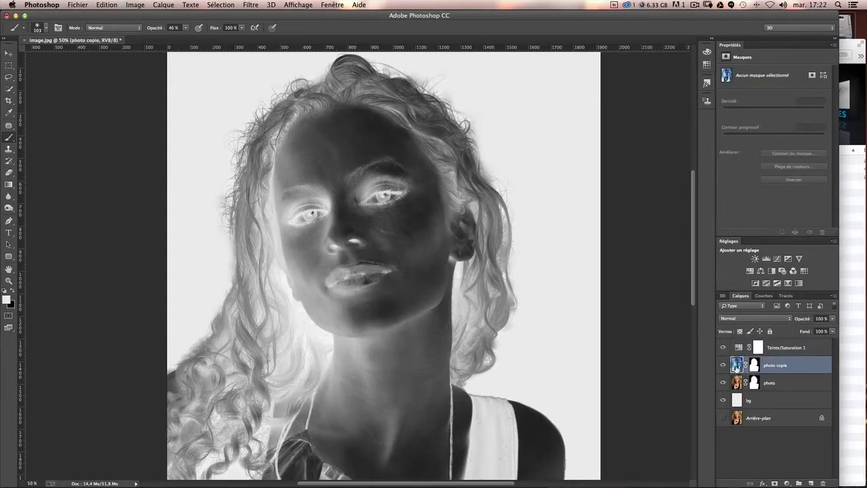
- Set the photo copie layer's blend mode to Densité linéaire (Ajout)
left_click(743, 318)
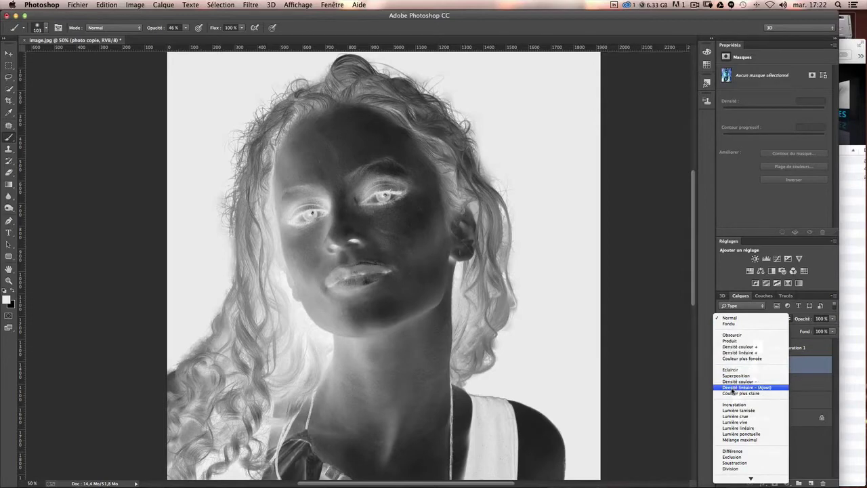
left_click(752, 388)
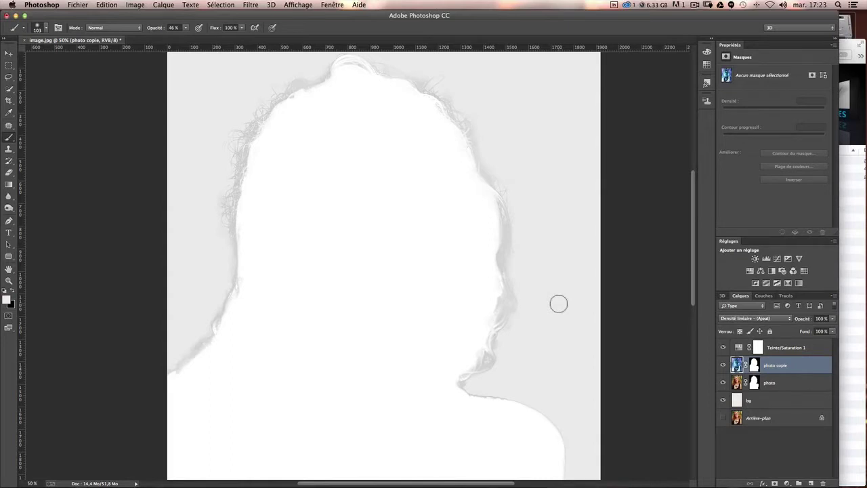
left_click(250, 4)
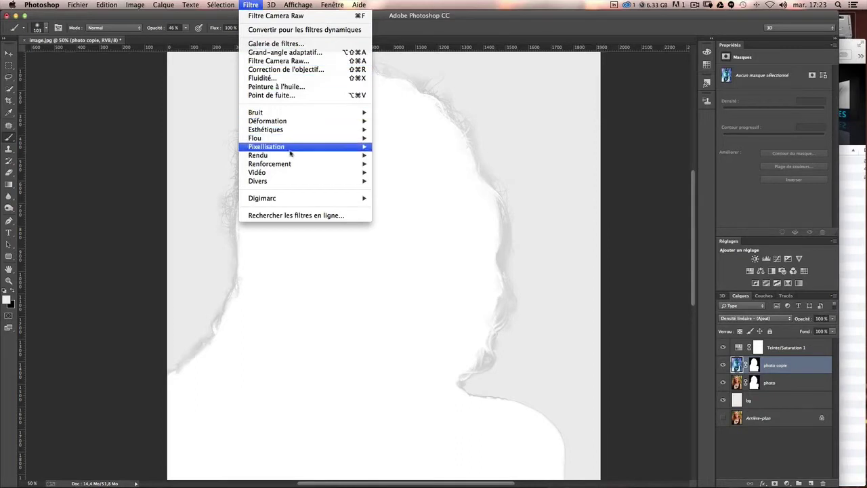
mouse_move(271, 138)
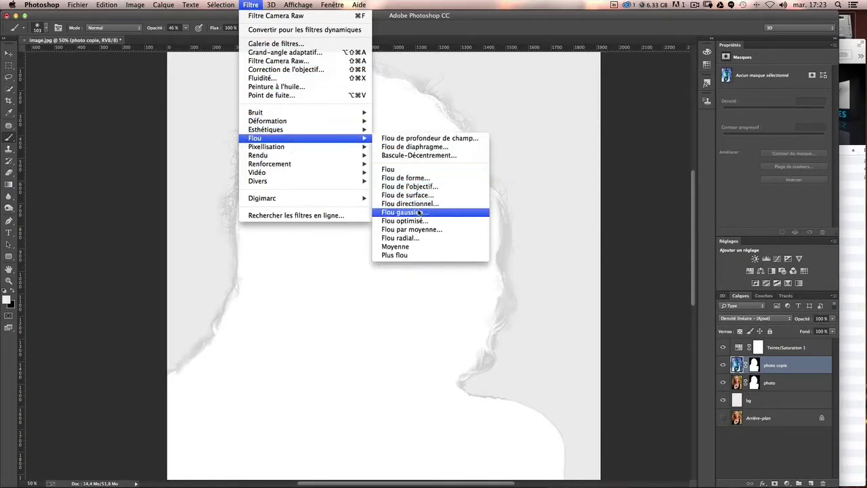
- Apply a Flou gaussien with an 80 px radius to photo copie
left_click(418, 212)
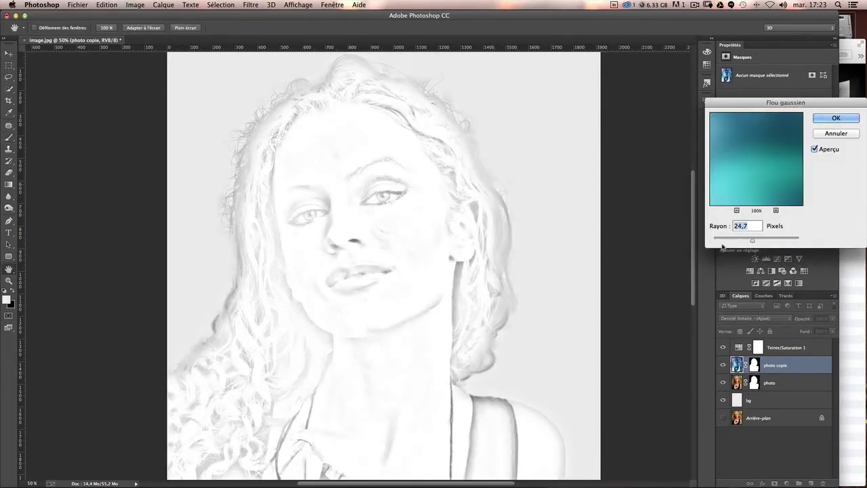
mouse_move(752, 239)
left_mouse_down()
mouse_move(725, 242)
mouse_move(789, 242)
left_mouse_up()
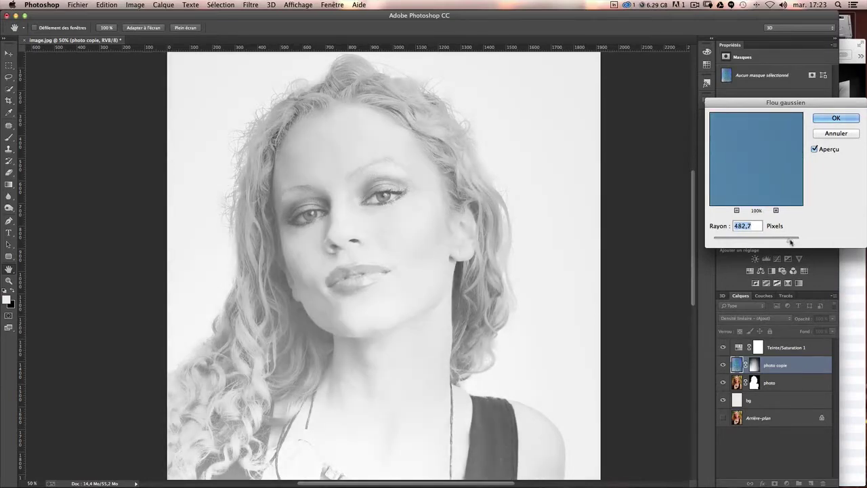
left_click_drag(790, 242, 798, 240)
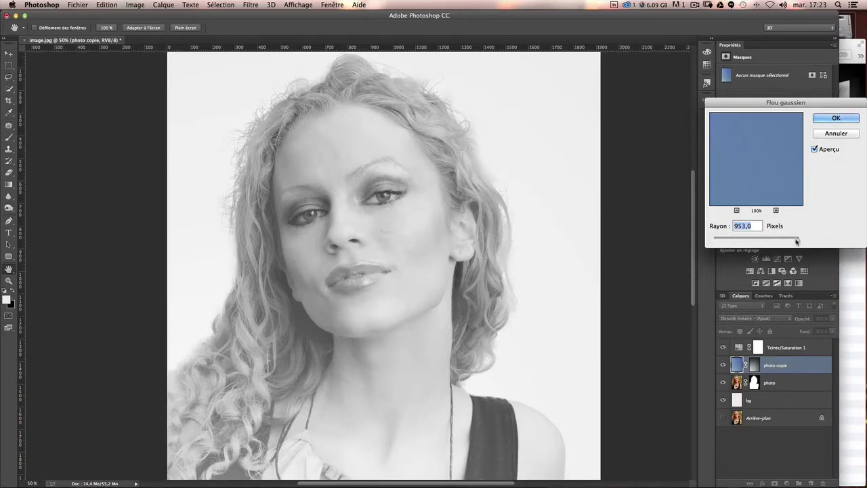
left_click_drag(795, 241, 765, 241)
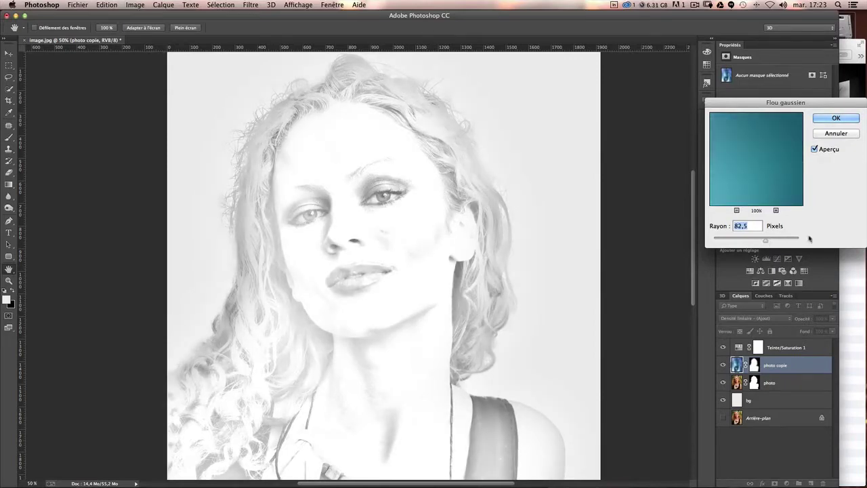
type("80")
left_click(839, 120)
key("b")
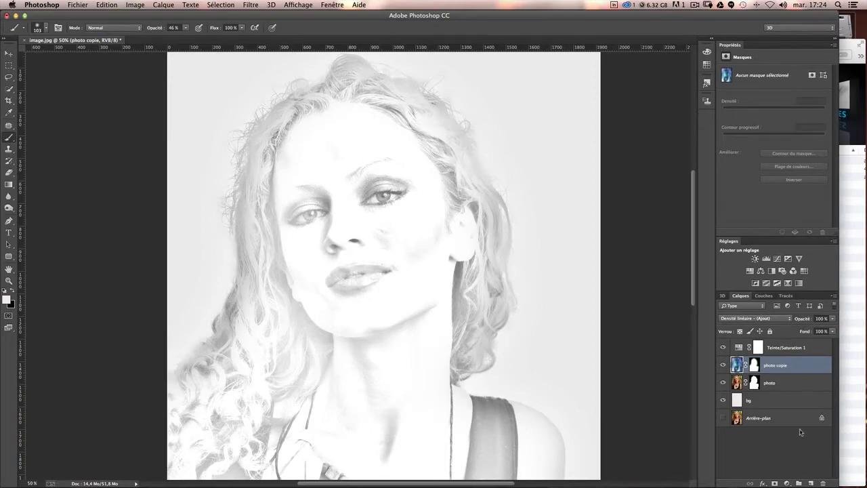
- Add a Niveaux layer with black input 166 and midtone 0,65, then target its mask
left_click(788, 483)
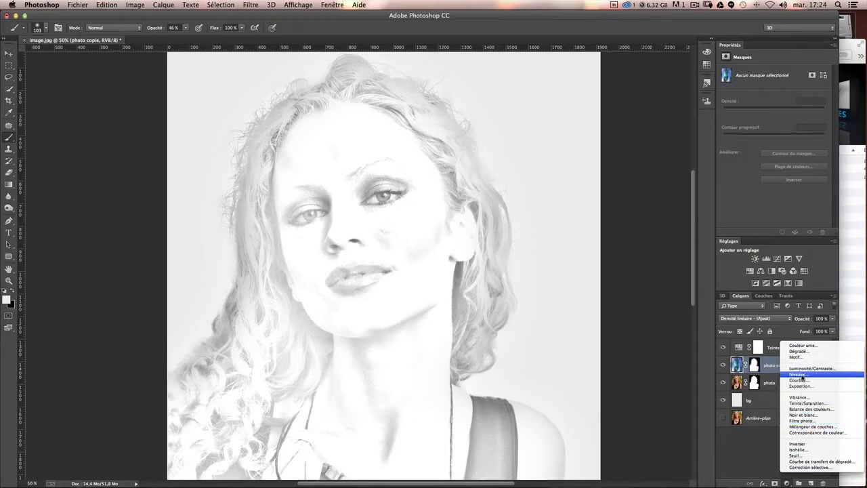
left_click(801, 375)
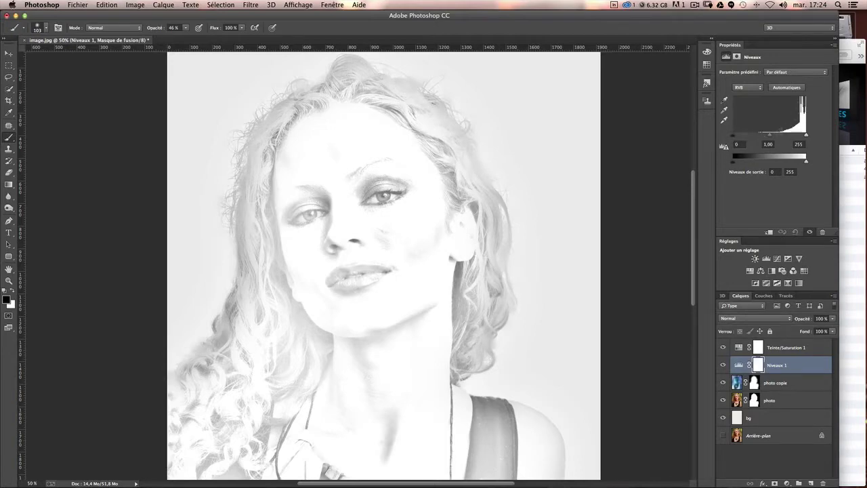
left_click_drag(732, 138, 781, 136)
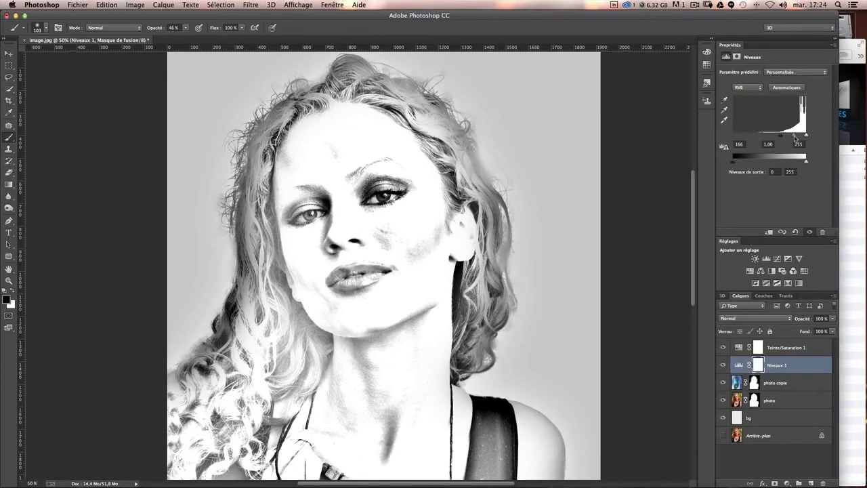
left_click_drag(796, 138, 796, 138)
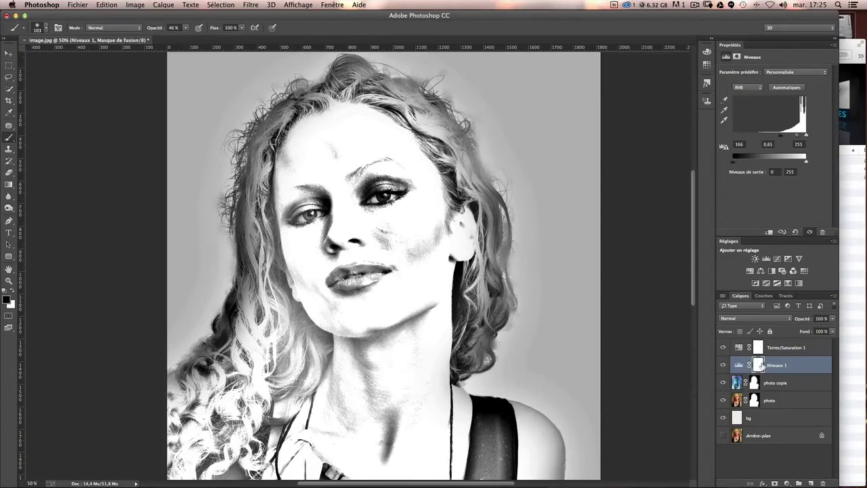
left_click(759, 365)
left_click(740, 366)
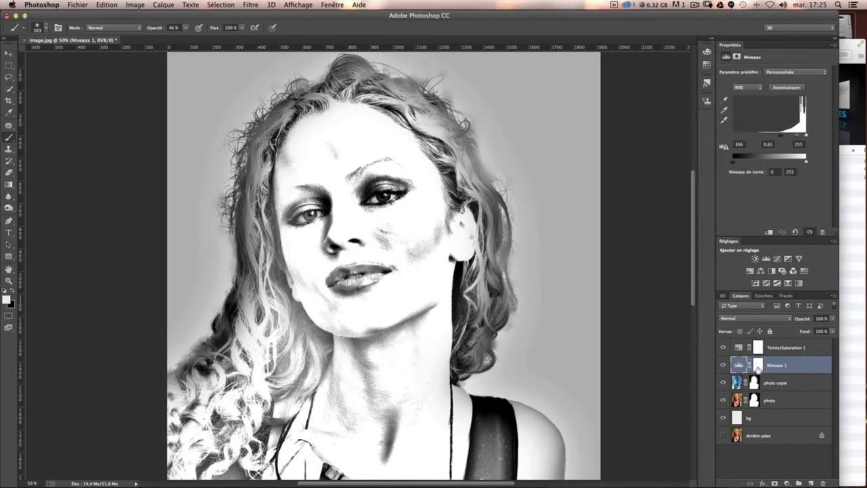
left_click(758, 365)
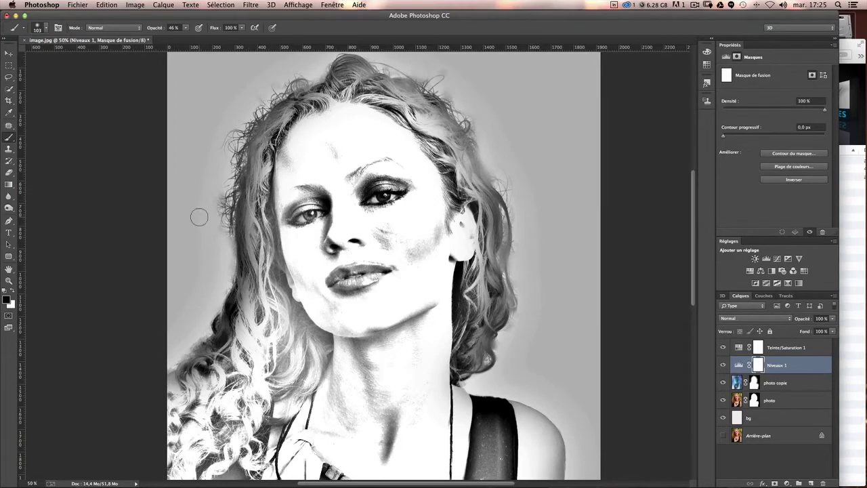
- Enlarge the brush to about 161 px and paint the mask to soften halos along the left and top hair
left_click_drag(199, 217, 210, 217)
left_click(186, 29)
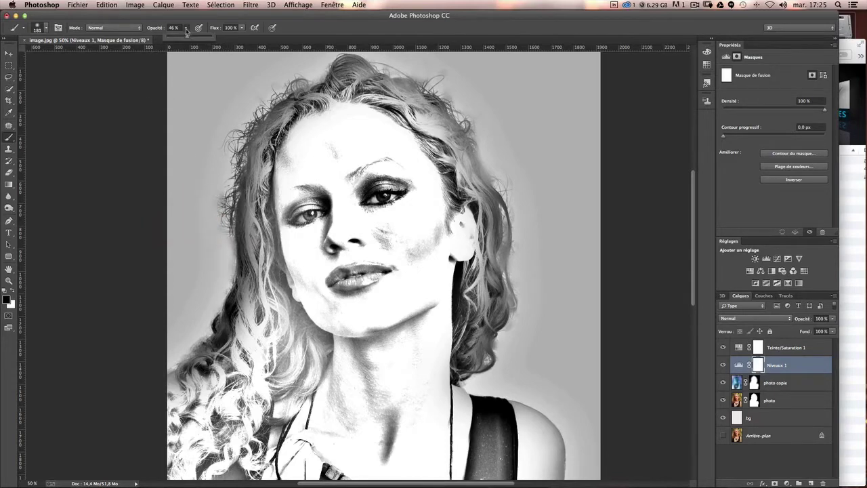
left_click(186, 38)
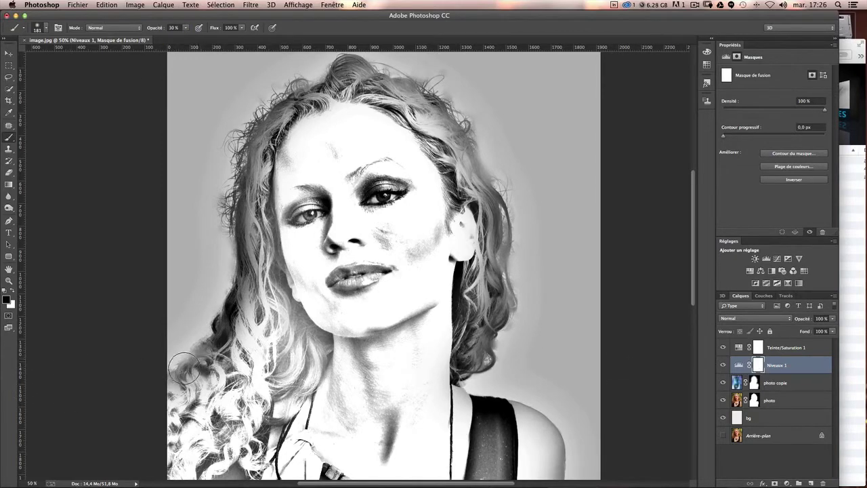
mouse_move(200, 329)
left_mouse_down()
mouse_move(237, 120)
mouse_move(227, 278)
left_mouse_up()
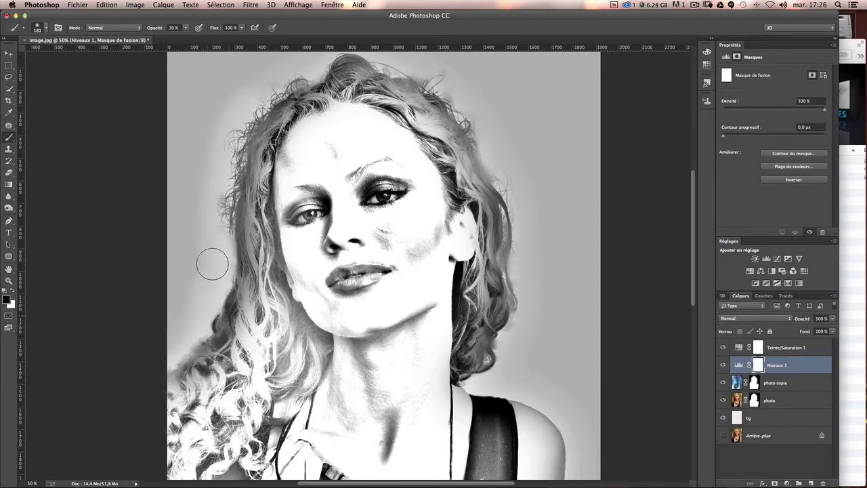
mouse_move(279, 87)
left_mouse_down()
mouse_move(236, 93)
mouse_move(180, 275)
left_mouse_up()
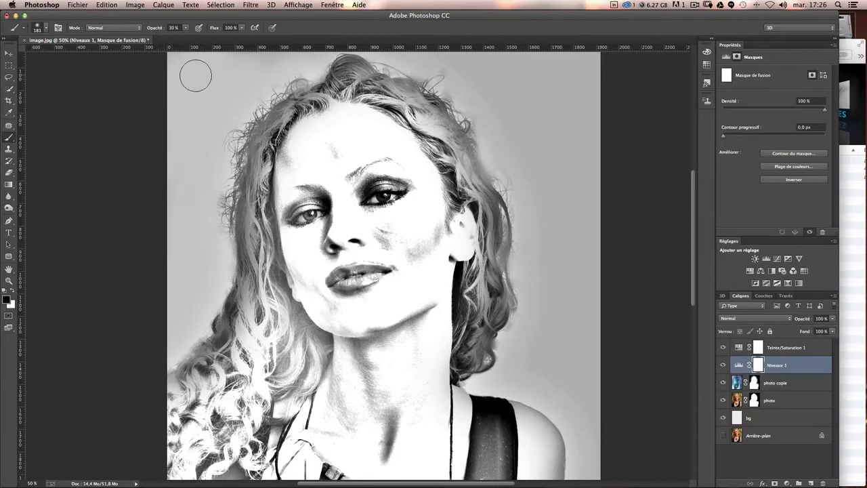
left_click_drag(194, 74, 226, 174)
mouse_move(250, 244)
left_mouse_down()
mouse_move(313, 69)
mouse_move(453, 98)
mouse_move(519, 182)
mouse_move(529, 251)
mouse_move(480, 137)
mouse_move(583, 63)
mouse_move(544, 116)
mouse_move(584, 264)
mouse_move(519, 119)
mouse_move(573, 179)
mouse_move(526, 333)
mouse_move(511, 354)
mouse_move(544, 312)
mouse_move(587, 420)
mouse_move(583, 453)
mouse_move(525, 313)
mouse_move(565, 118)
mouse_move(575, 135)
mouse_move(563, 228)
mouse_move(578, 271)
left_mouse_up()
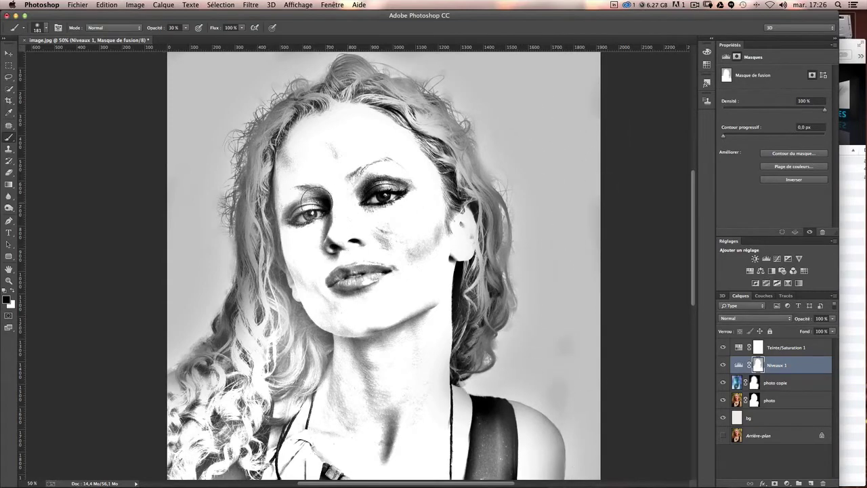
- Zoom in, set a 13% opacity, 50 px brush, and lighten the eye makeup and inner-eye shadows
mouse_move(381, 196)
left_mouse_down()
mouse_move(371, 194)
mouse_move(396, 195)
left_mouse_up()
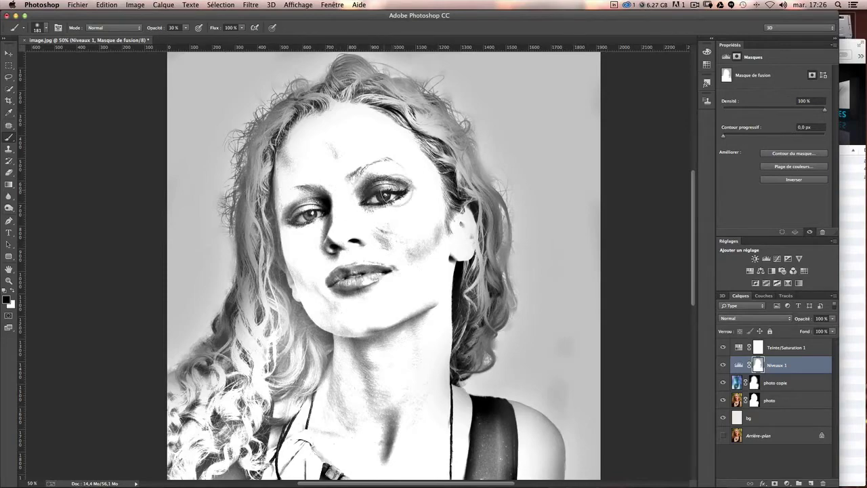
key("ctrl+z")
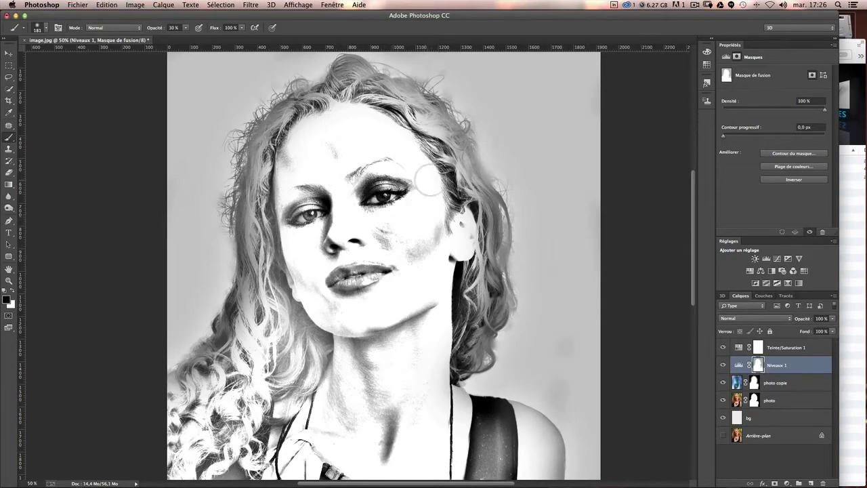
key("ctrl+plus")
key("ctrl+plus")
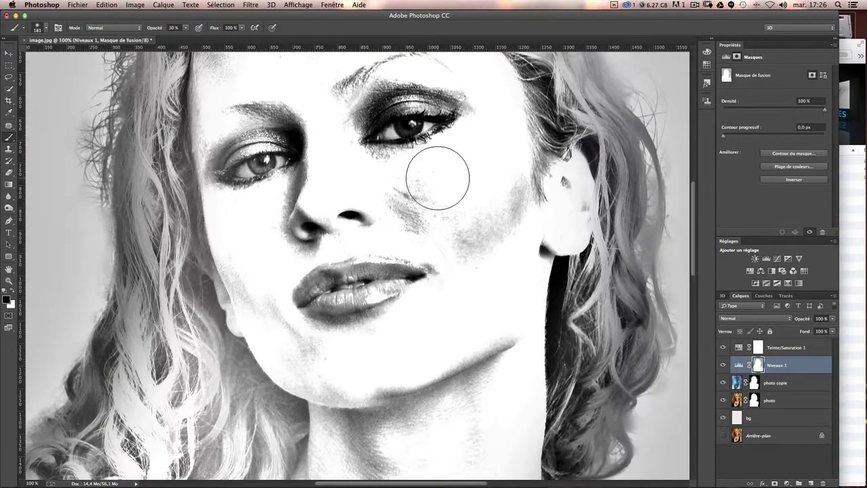
scroll(416, 196, "up", 3)
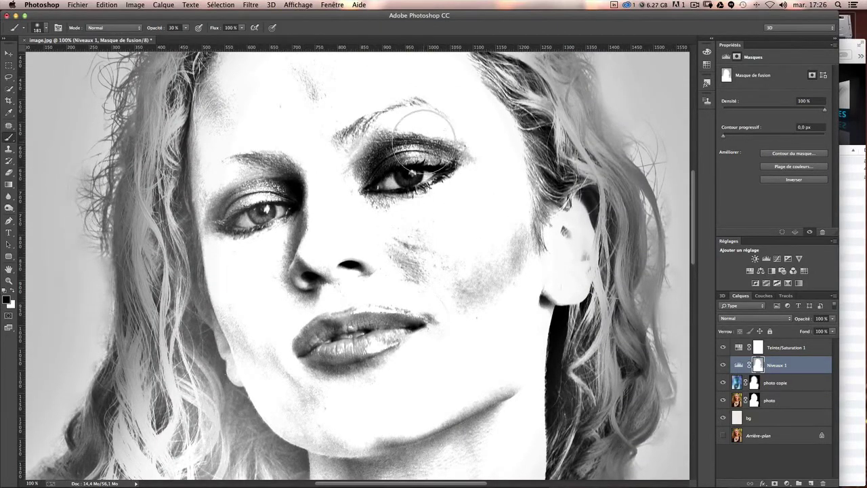
left_click_drag(420, 126, 400, 126)
left_click_drag(353, 168, 468, 143)
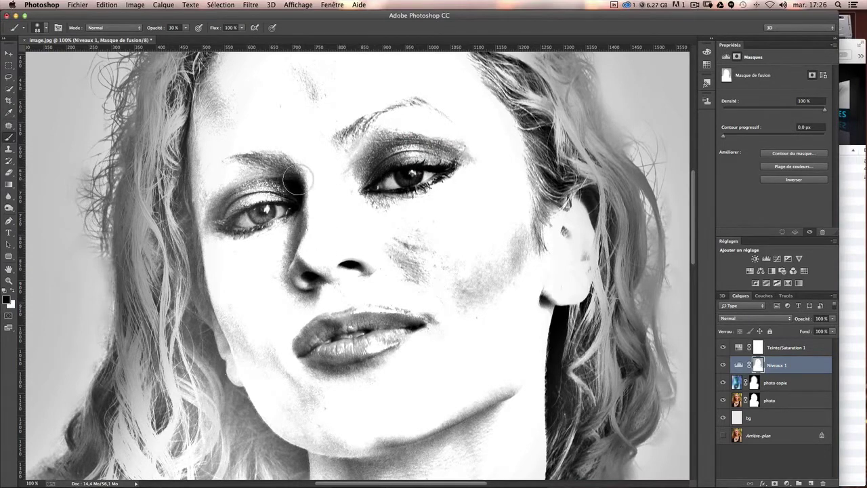
left_click_drag(310, 187, 319, 197)
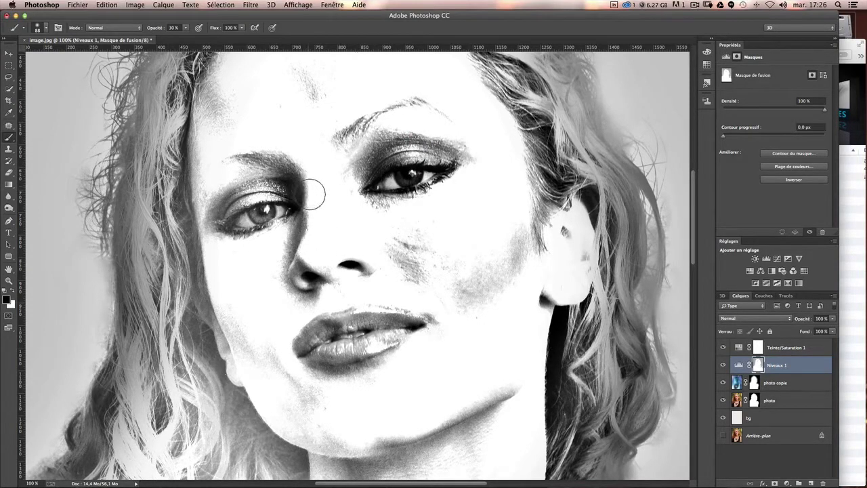
key("ctrl+z")
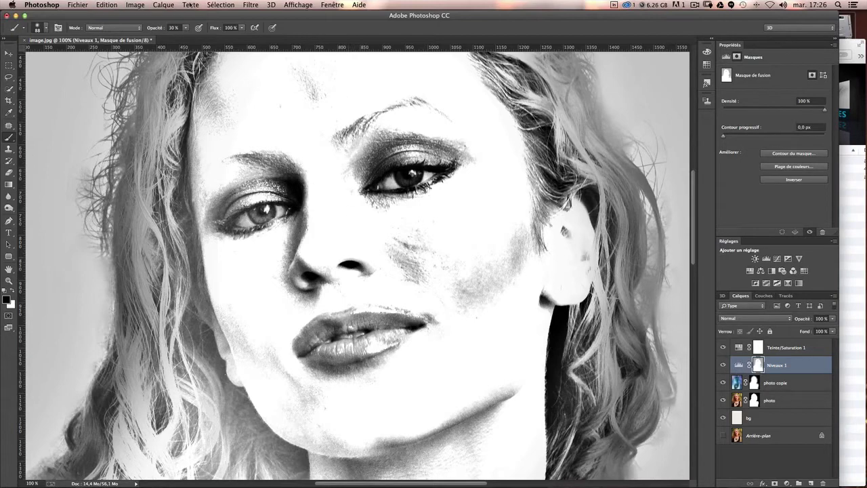
left_click(185, 27)
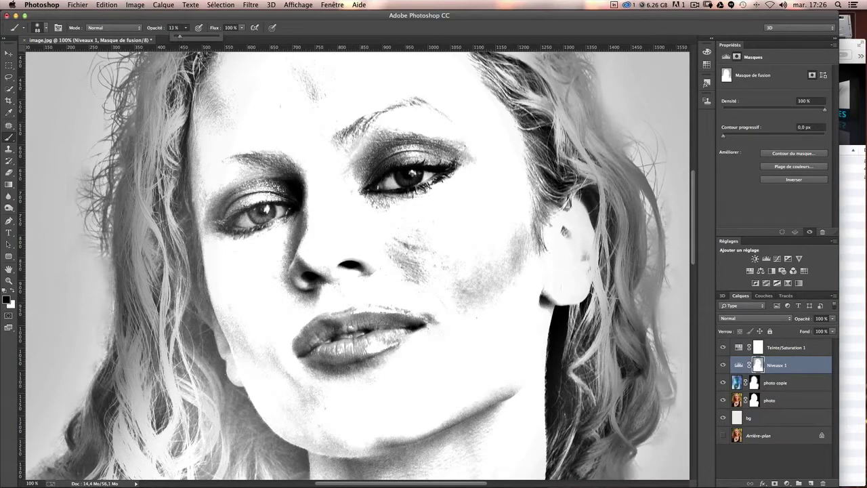
left_click_drag(292, 191, 302, 198)
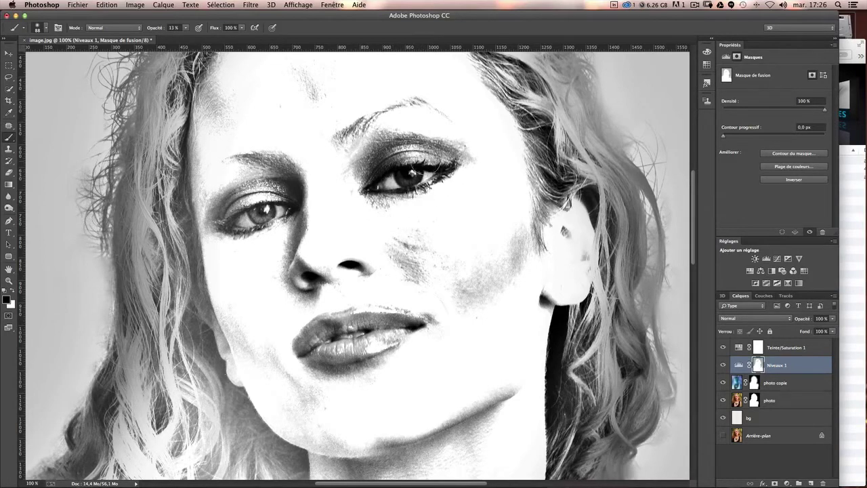
left_click_drag(448, 157, 439, 156)
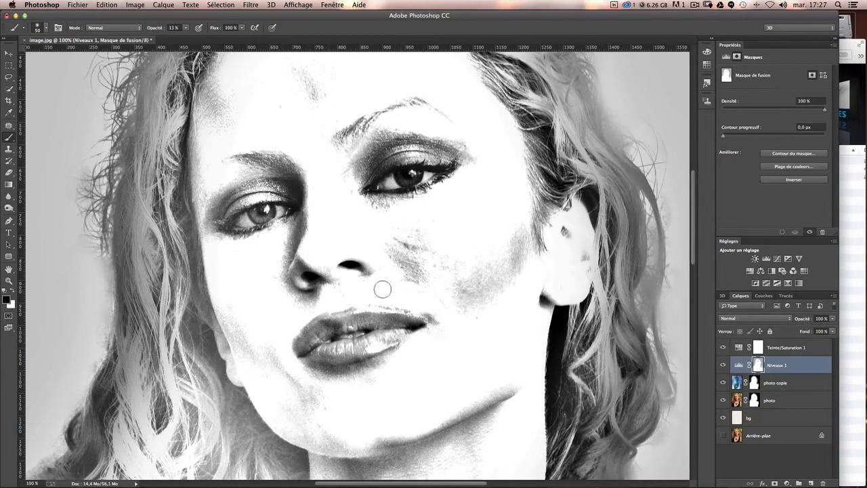
left_click_drag(384, 289, 394, 244)
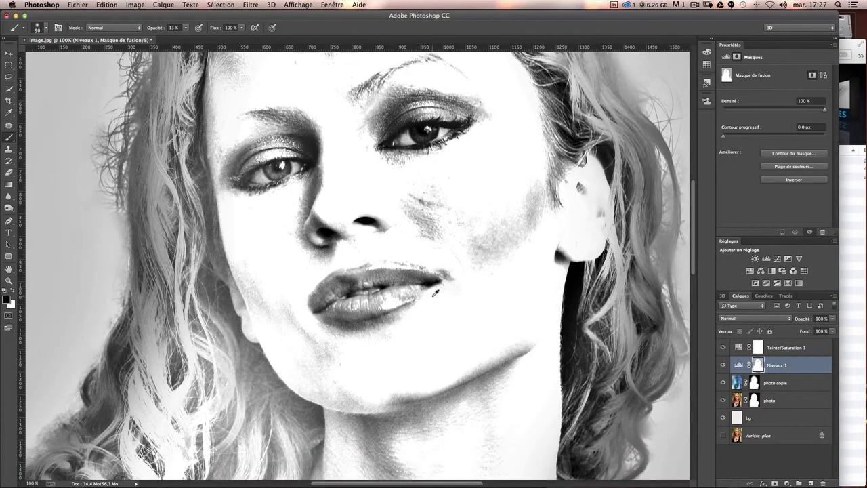
- Zoom out to 50% and faintly paint the mask around the necklace with a 141 px brush
key("super+minus")
key("super+minus")
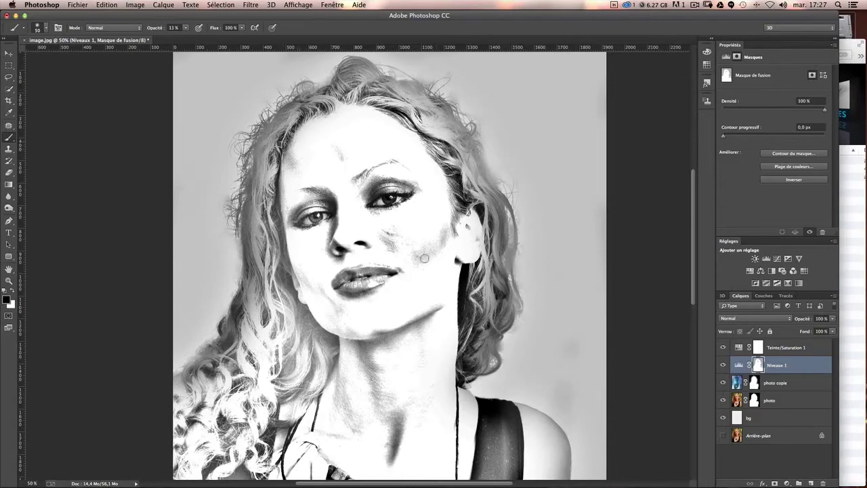
scroll(422, 265, "down", 3)
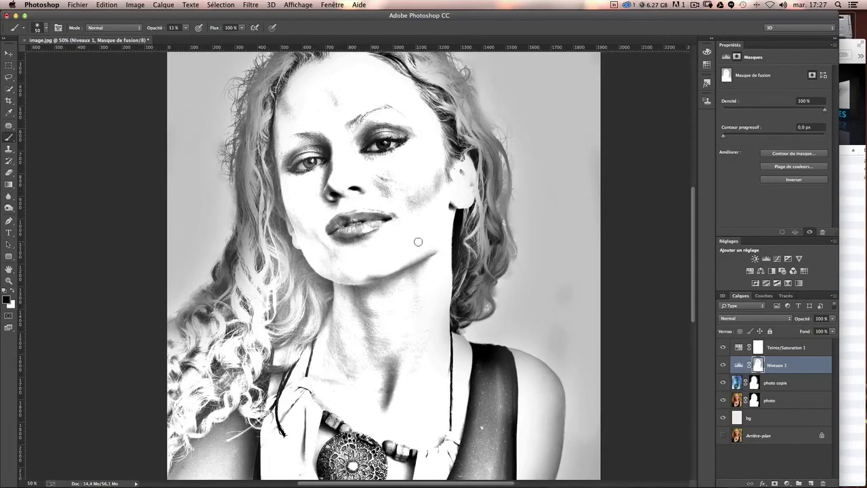
left_click_drag(418, 240, 447, 230)
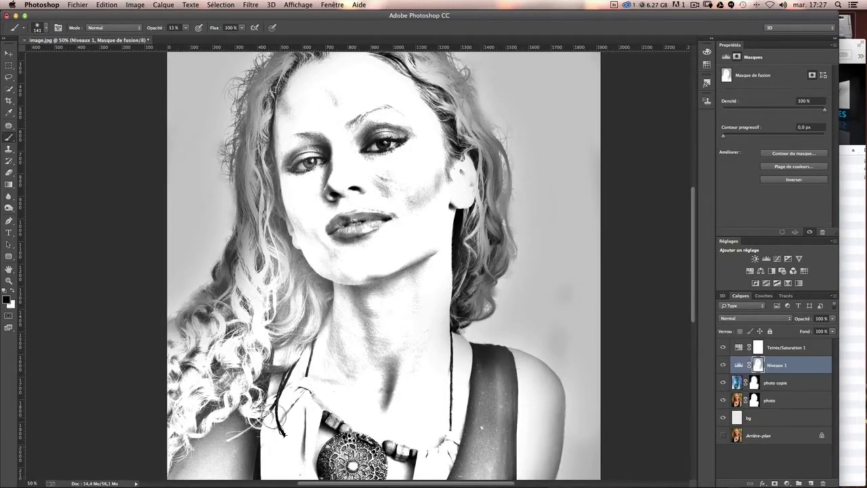
left_click_drag(261, 466, 275, 463)
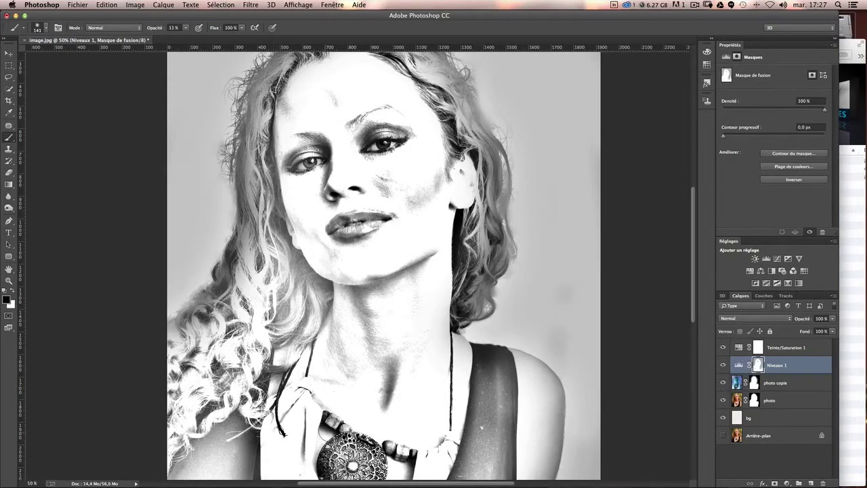
left_click_drag(336, 417, 397, 466)
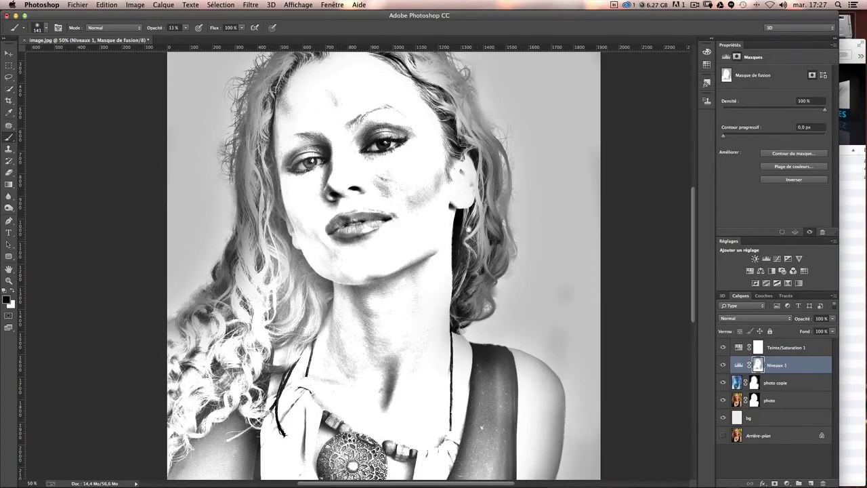
- Select the Teinte/Saturation 1 layer to show its -100 saturation settings
scroll(406, 285, "up", 5)
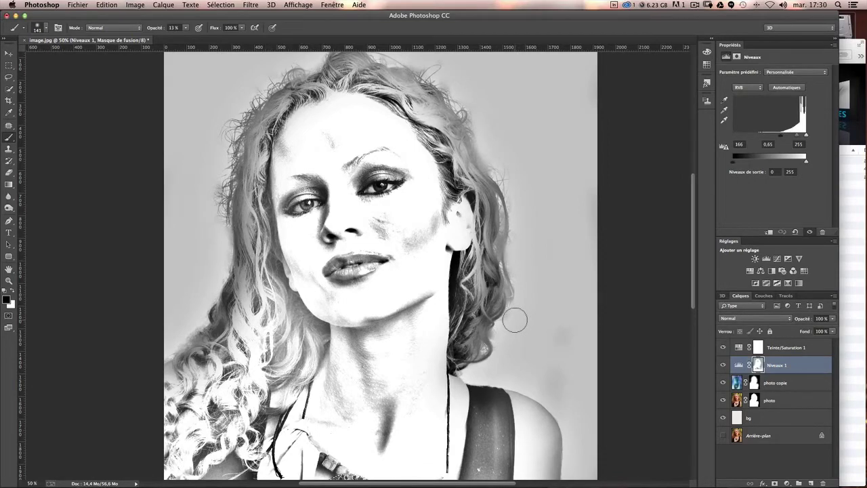
left_click(779, 348)
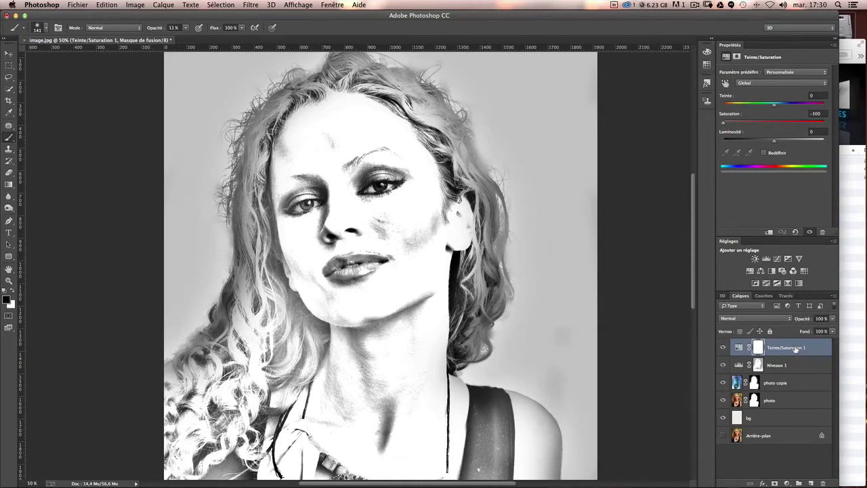
- Stamp all visible layers into a merged Calque 1 and duplicate it as Calque 1 copie
key("ctrl+alt+shift+e")
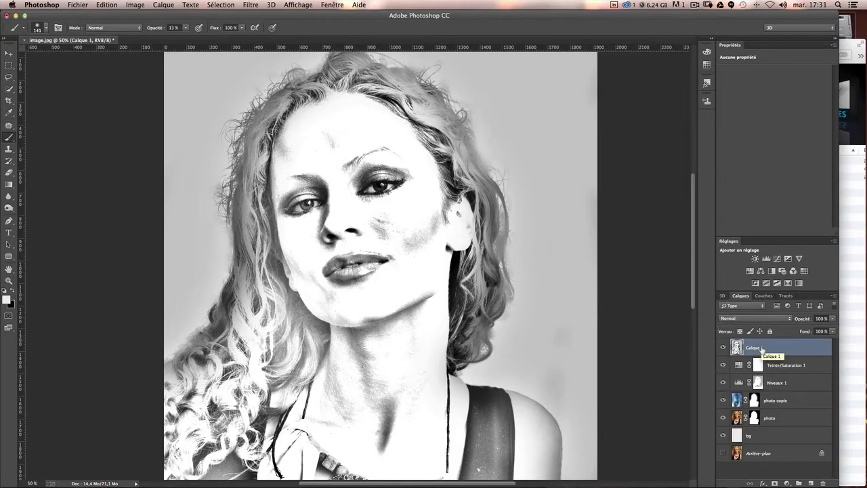
key("ctrl+j")
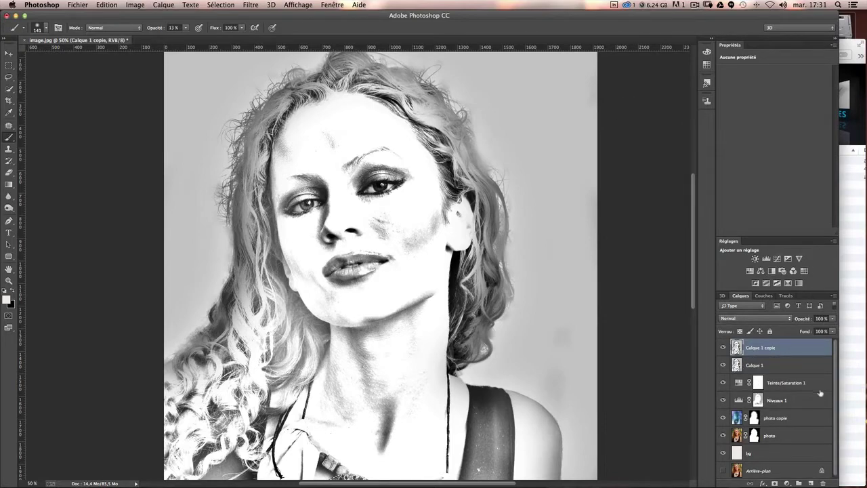
left_click(250, 5)
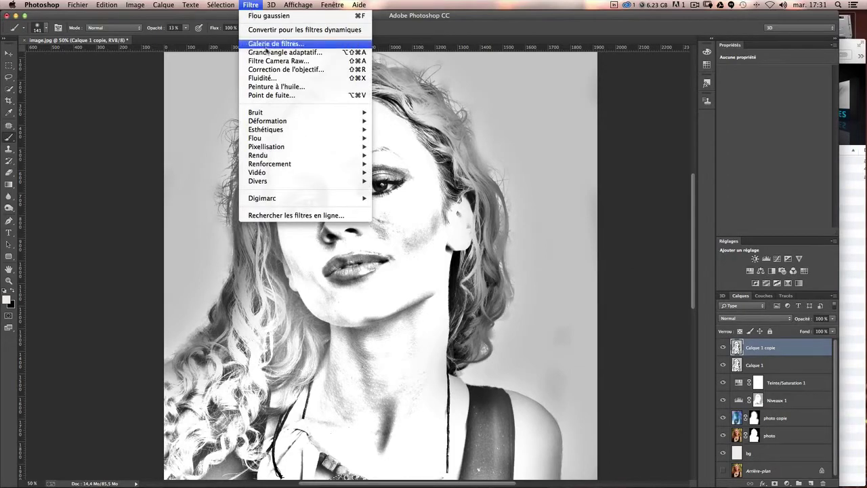
- Apply Peinture à l'huile to Calque 1 copie with stroke scale about 0,6 and shine 1,4
left_click(274, 87)
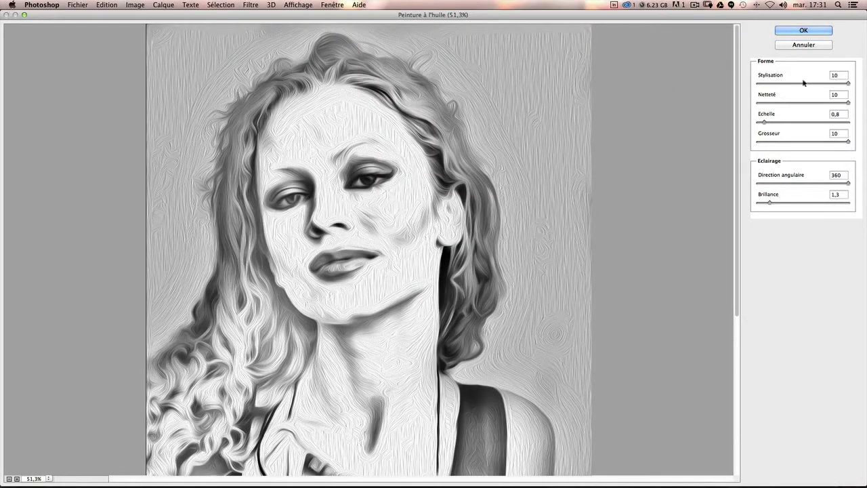
mouse_move(848, 83)
left_mouse_down()
mouse_move(743, 83)
mouse_move(854, 86)
mouse_move(838, 103)
mouse_move(738, 103)
mouse_move(830, 102)
mouse_move(866, 115)
left_mouse_up()
left_click(764, 123)
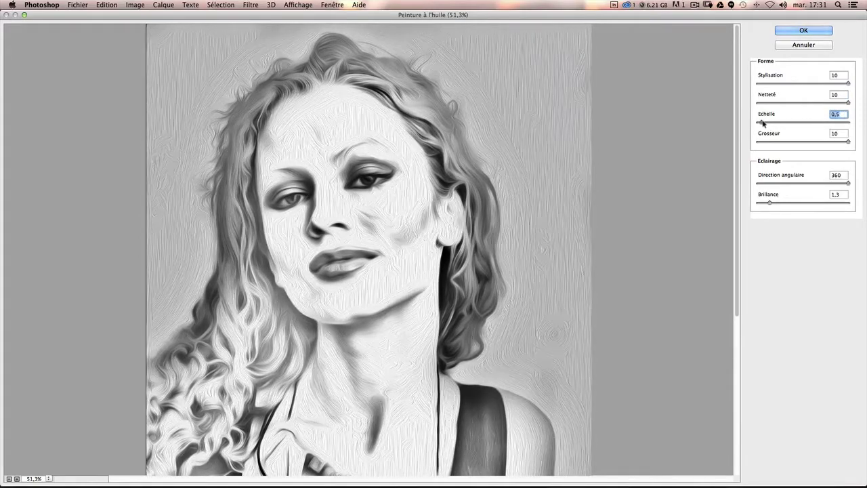
left_click_drag(765, 122, 767, 124)
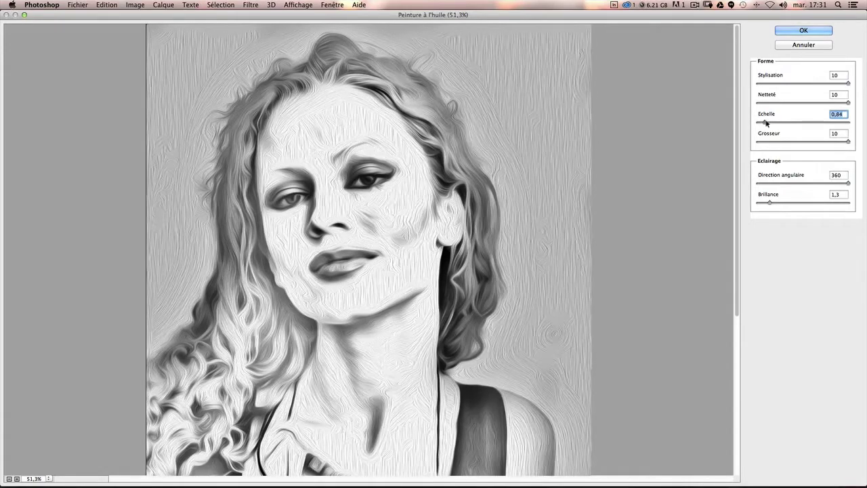
left_click_drag(848, 142, 779, 143)
left_click_drag(850, 183, 847, 183)
left_click_drag(769, 203, 780, 204)
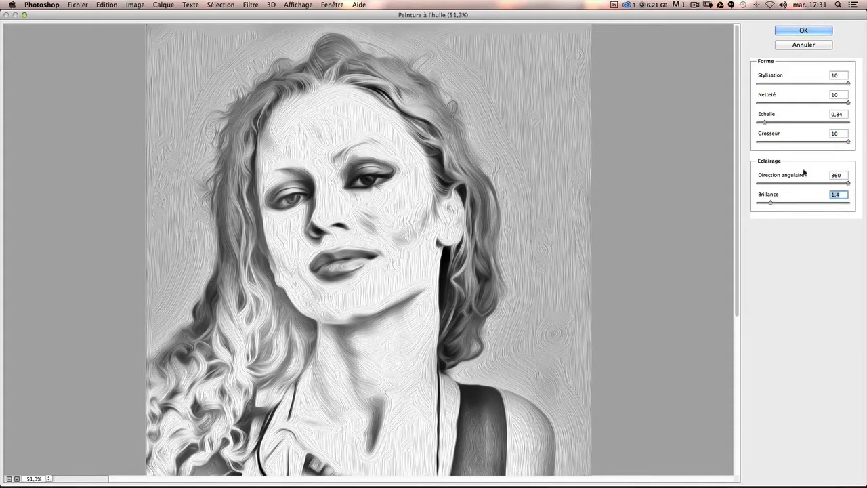
mouse_move(765, 121)
left_mouse_down()
mouse_move(777, 122)
mouse_move(763, 124)
left_mouse_up()
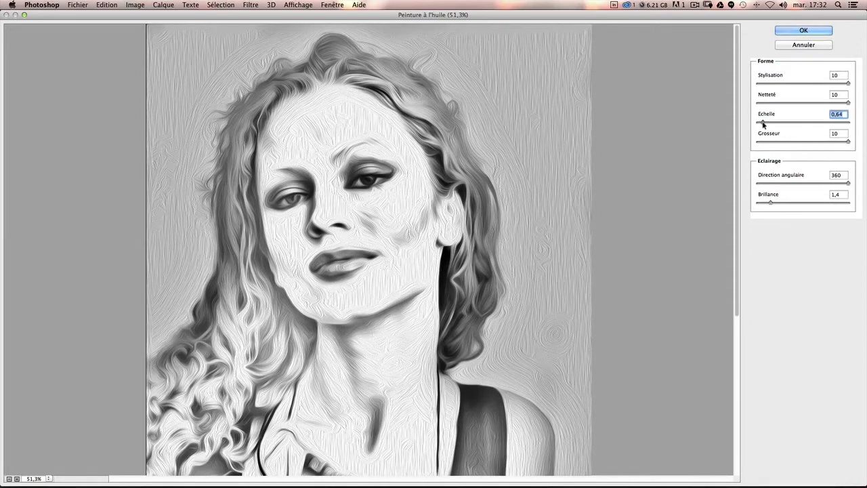
left_click_drag(763, 124, 763, 124)
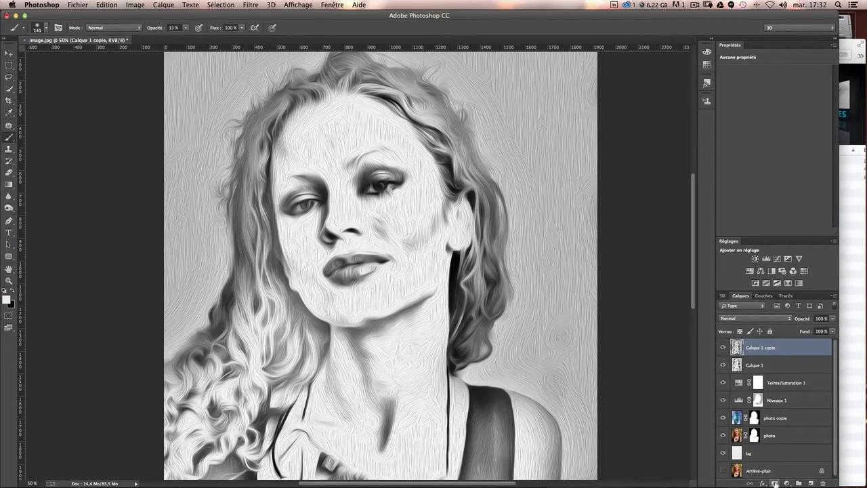
- Black-mask Calque 1 copie and paint its texture back onto the lower-left curls with a 186 px brush
left_click(775, 483, "alt")
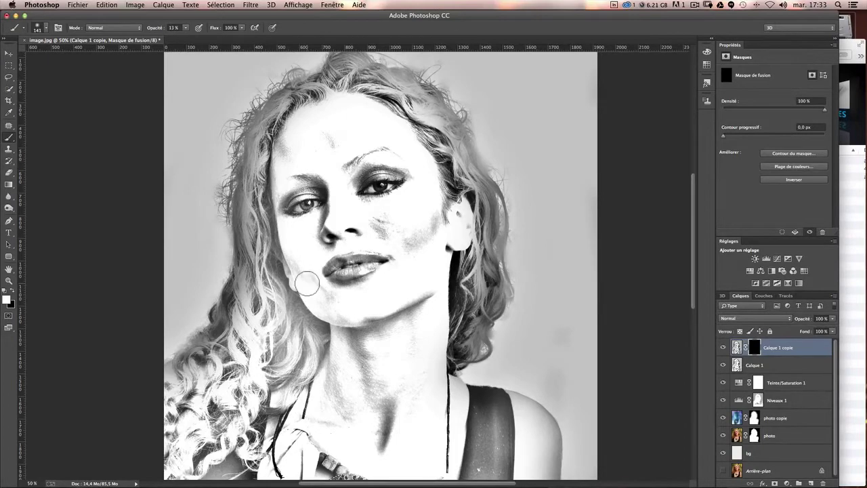
mouse_move(307, 284)
left_mouse_down()
mouse_move(315, 284)
mouse_move(301, 274)
left_mouse_up()
left_click_drag(268, 306, 276, 308)
left_click(186, 29)
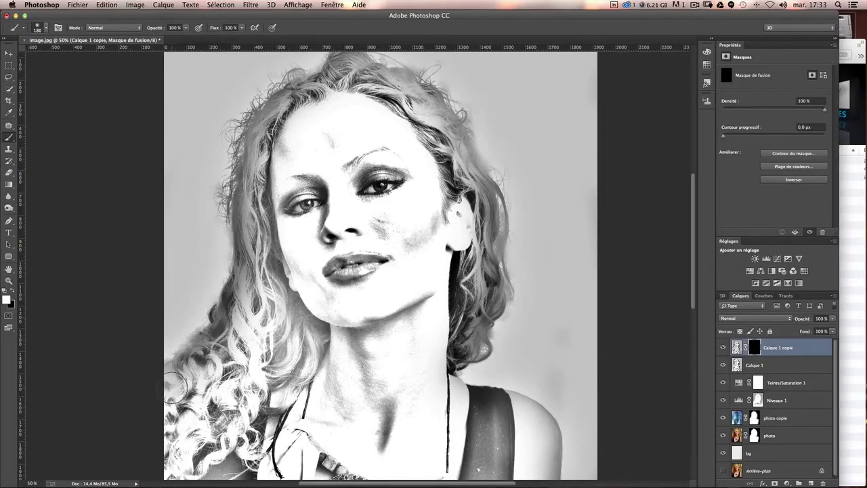
mouse_move(154, 439)
left_mouse_down()
mouse_move(210, 447)
mouse_move(236, 410)
mouse_move(175, 388)
mouse_move(189, 359)
left_mouse_up()
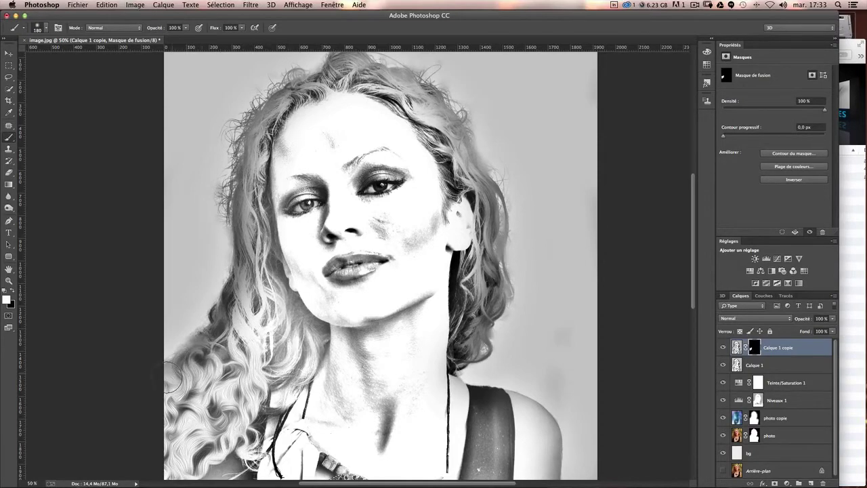
- Zoom in and brush oil texture into the curls by the neck and the left hair edge
key("super+plus")
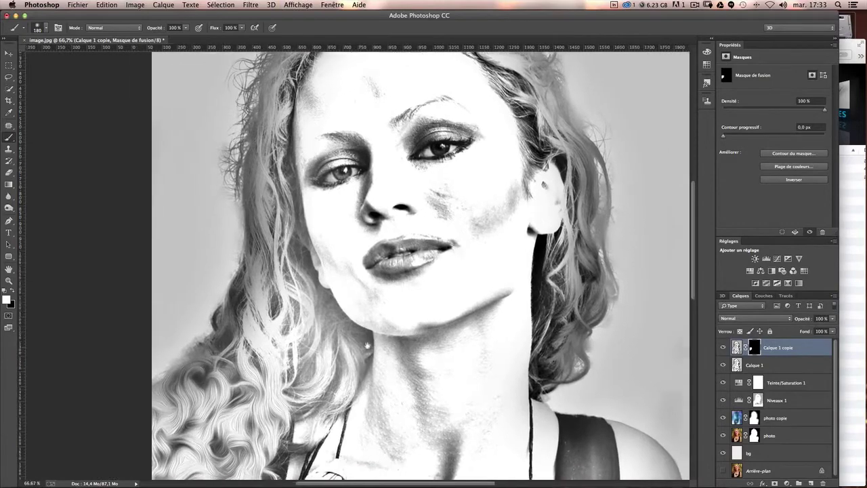
key("super+plus")
key("super+plus")
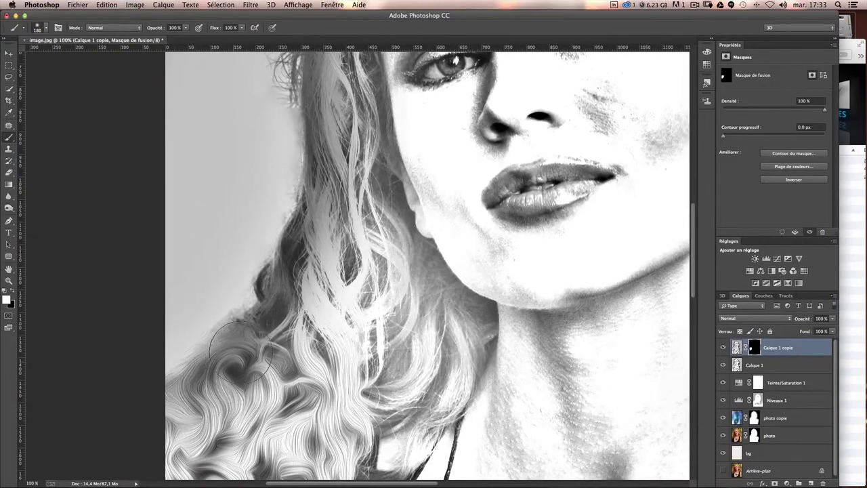
mouse_move(179, 404)
left_mouse_down()
mouse_move(276, 309)
mouse_move(313, 236)
mouse_move(320, 193)
mouse_move(297, 247)
mouse_move(269, 247)
left_mouse_up()
scroll(321, 172, "up", 5)
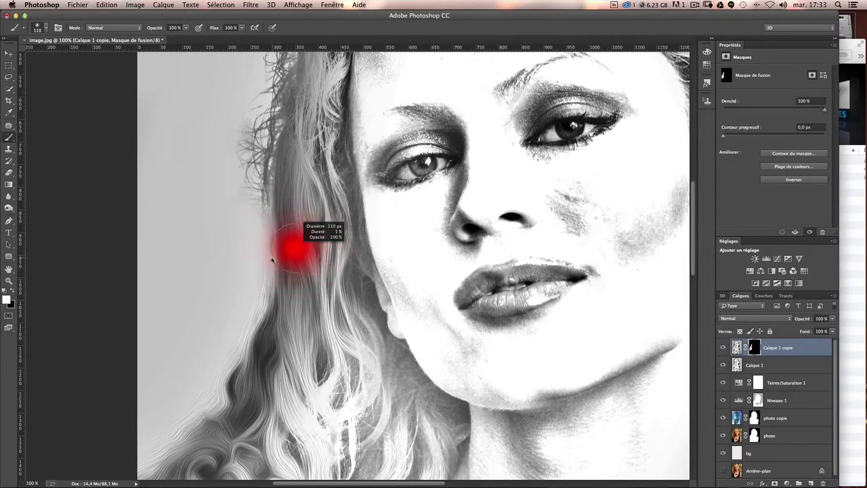
left_click_drag(269, 196, 270, 295)
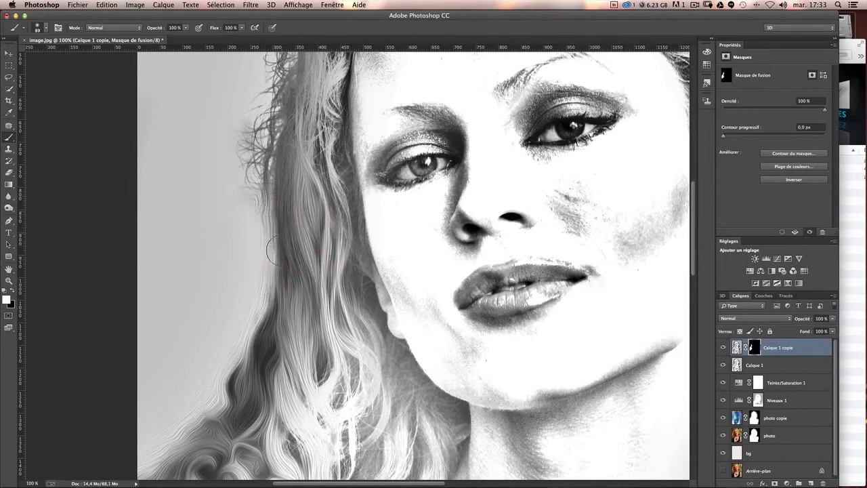
left_click_drag(287, 266, 253, 337)
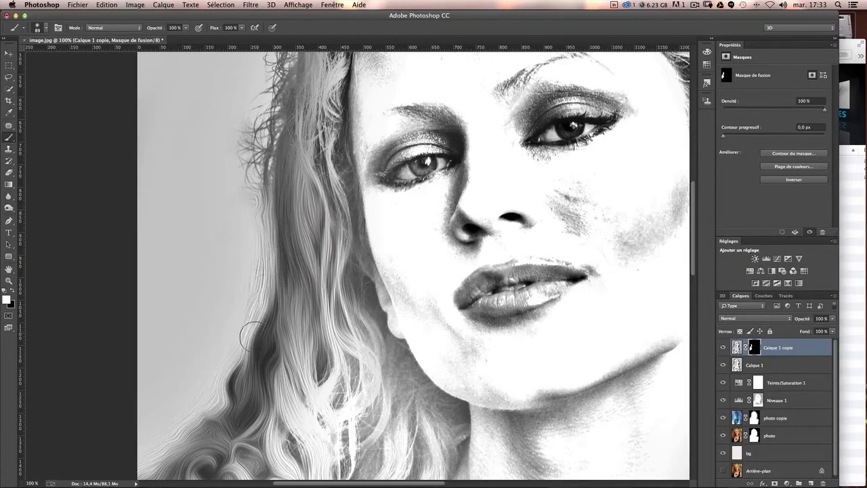
left_click_drag(330, 235, 322, 238)
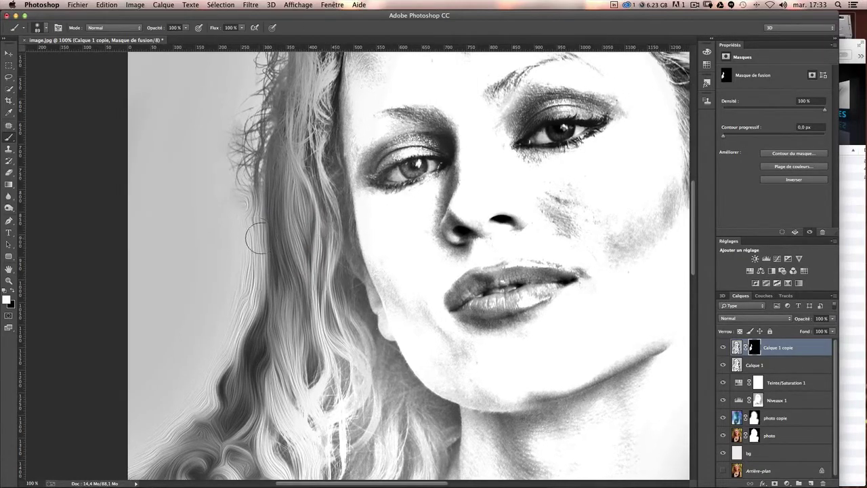
left_click_drag(270, 186, 272, 125)
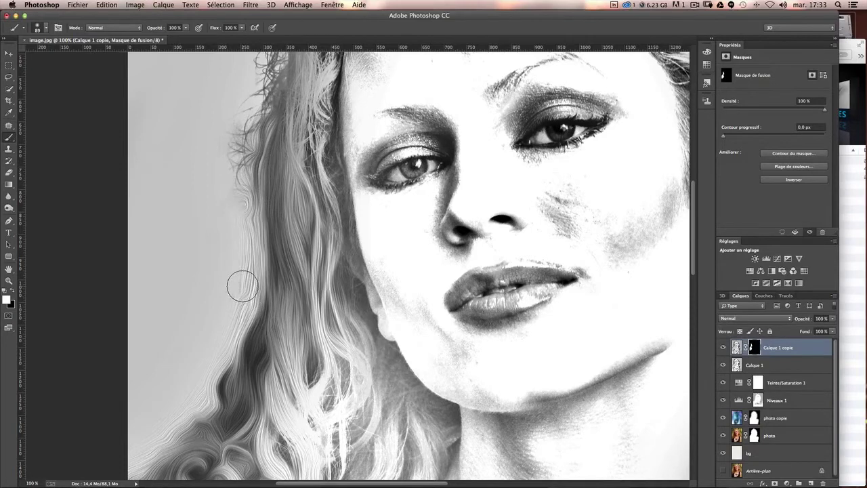
- Reveal more textured strands along the left hair, beside the jaw and below the chin
key("x")
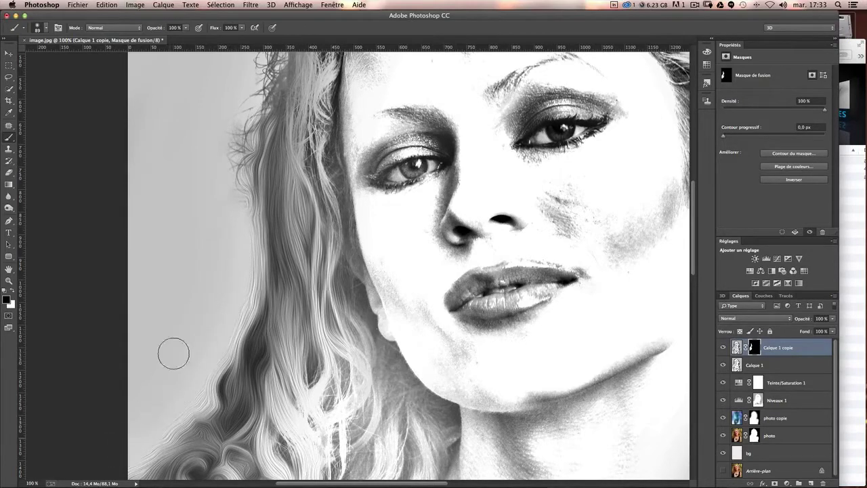
key("x")
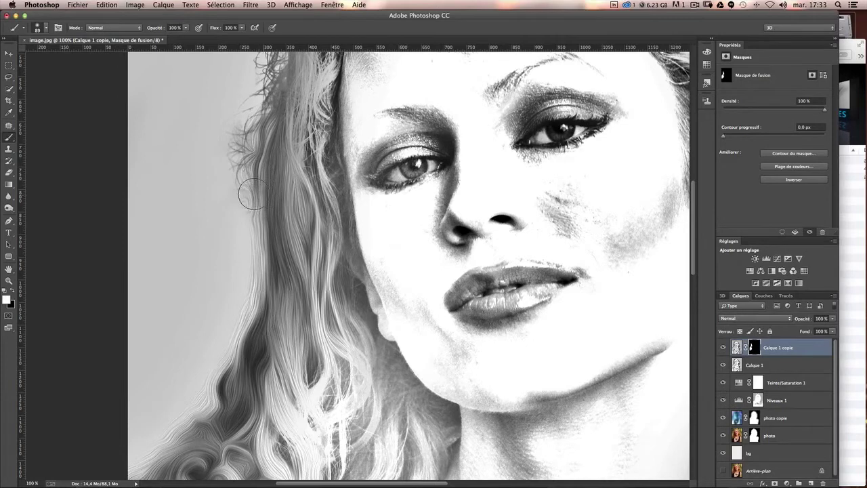
mouse_move(251, 195)
left_mouse_down()
mouse_move(248, 159)
mouse_move(257, 214)
left_mouse_up()
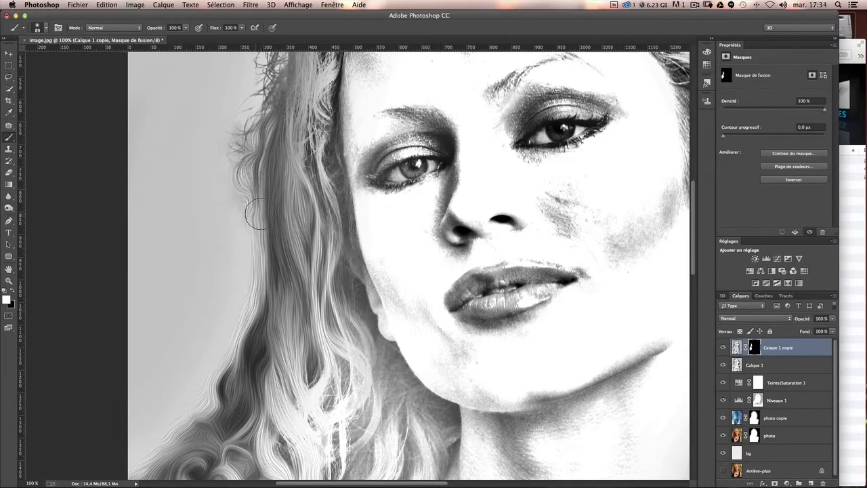
scroll(264, 230, "up", 4)
scroll(230, 254, "up", 1)
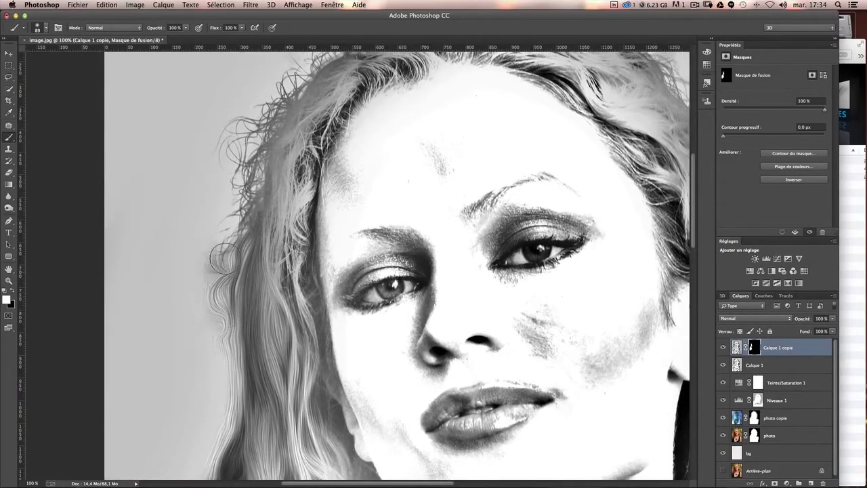
mouse_move(224, 258)
left_mouse_down()
mouse_move(224, 275)
mouse_move(264, 231)
mouse_move(288, 250)
mouse_move(285, 284)
left_mouse_up()
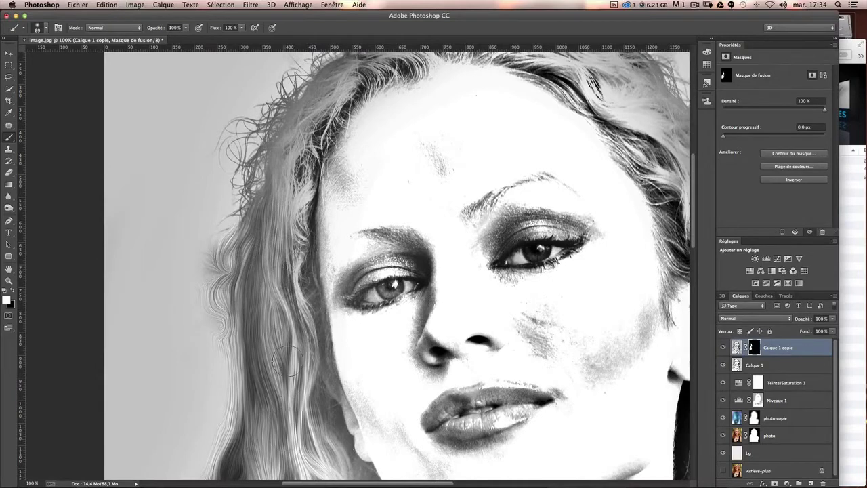
scroll(301, 203, "down", 5)
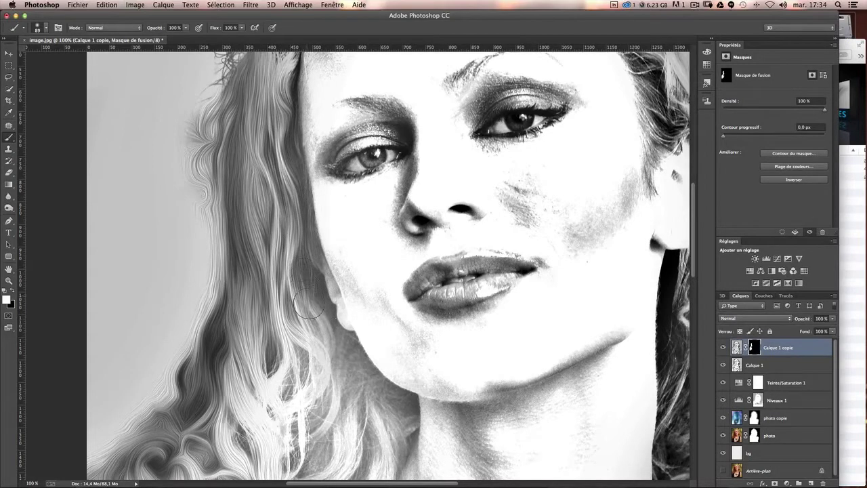
mouse_move(304, 272)
left_mouse_down()
mouse_move(357, 371)
mouse_move(325, 434)
left_mouse_up()
scroll(325, 407, "down", 5)
left_click_drag(283, 292, 237, 310)
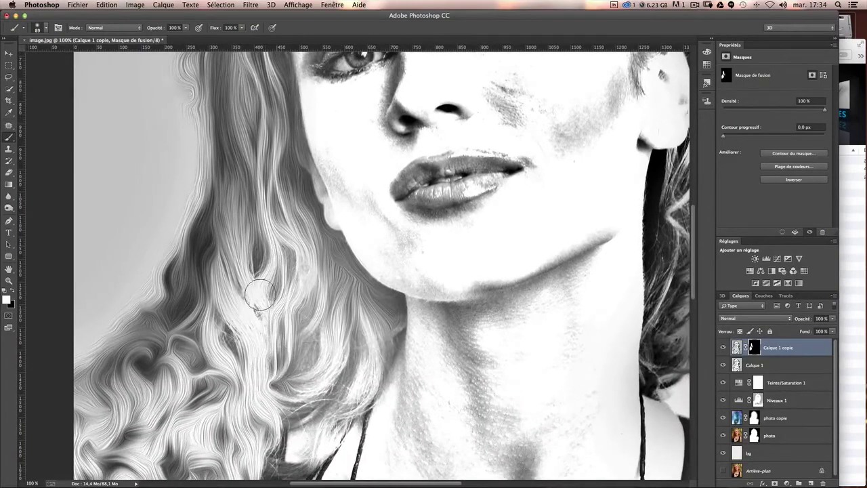
- Extend the texture down the hair edge by the neck to the shoulder, brush sized 36–67 px
scroll(332, 304, "down", 5)
scroll(332, 175, "down", 1)
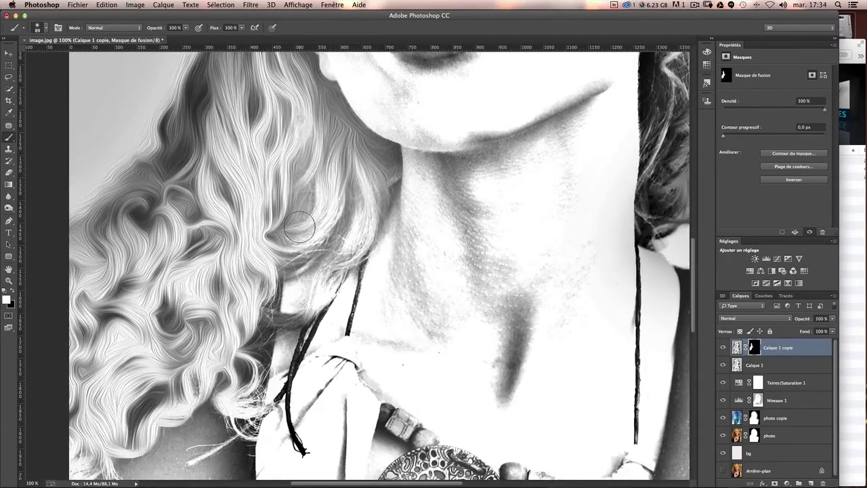
left_click_drag(292, 201, 306, 203)
left_click_drag(345, 157, 361, 222)
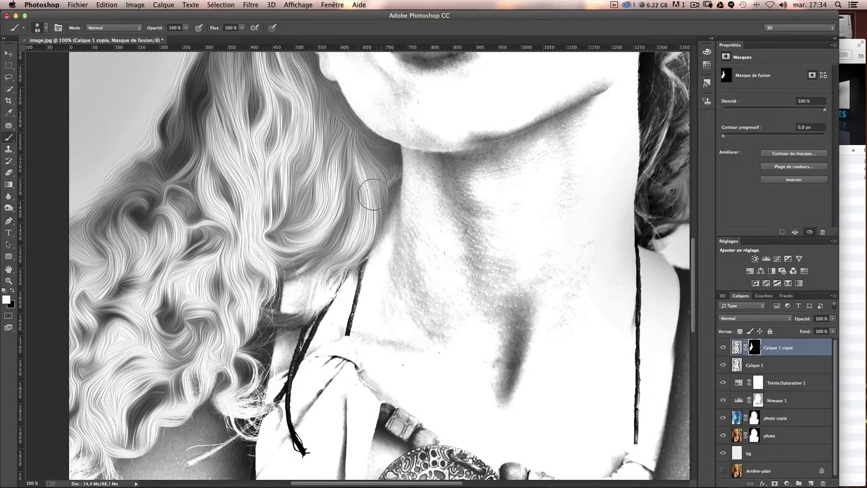
left_click_drag(360, 222, 290, 298)
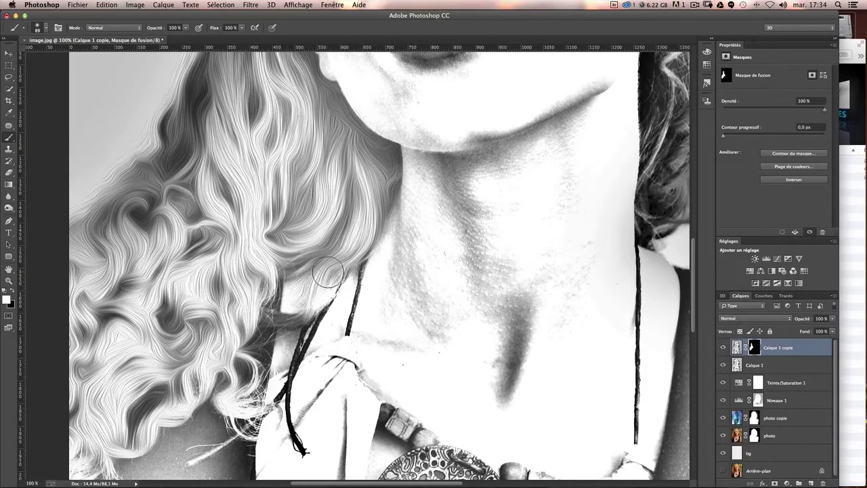
left_click_drag(332, 251, 303, 308)
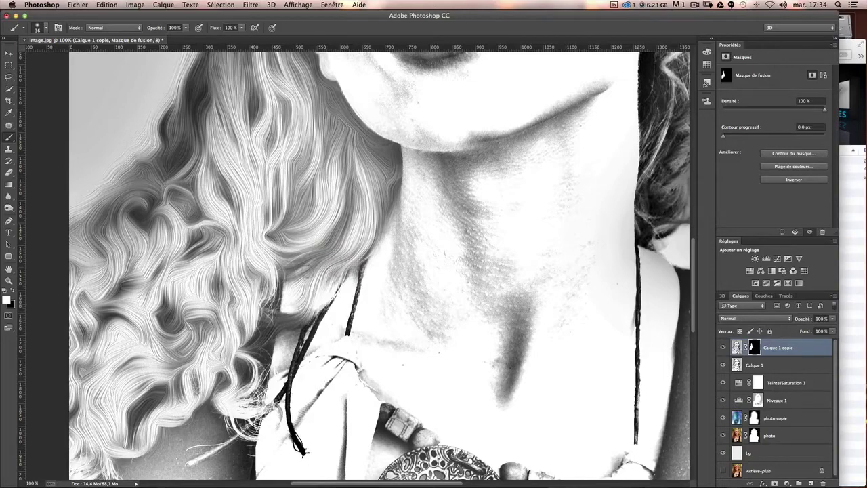
left_click_drag(305, 271, 266, 301)
scroll(265, 316, "down", 2)
scroll(265, 316, "down", 3)
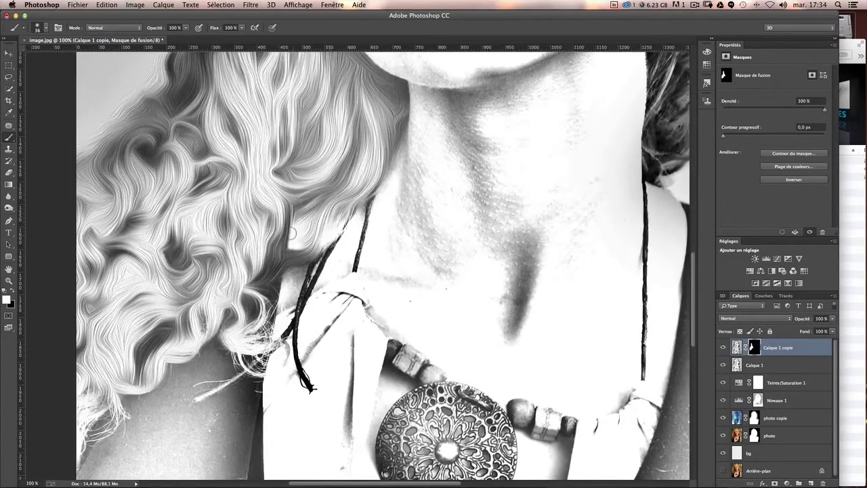
left_click_drag(277, 234, 298, 233)
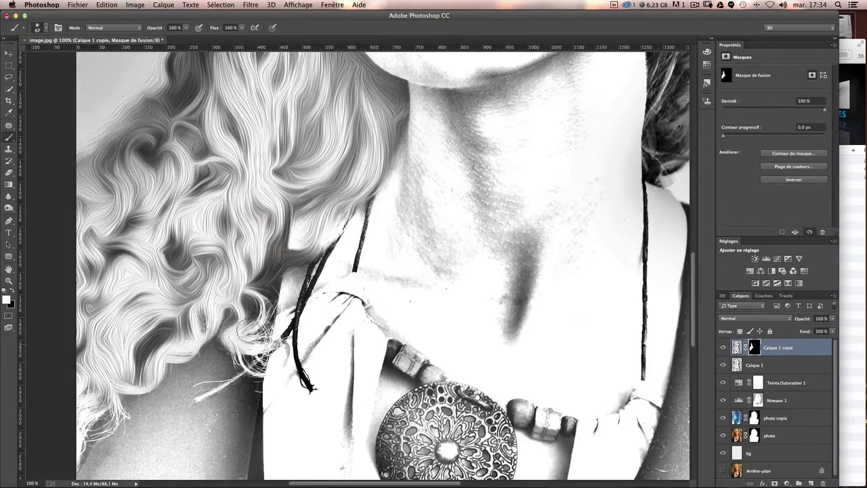
left_click_drag(267, 315, 251, 315)
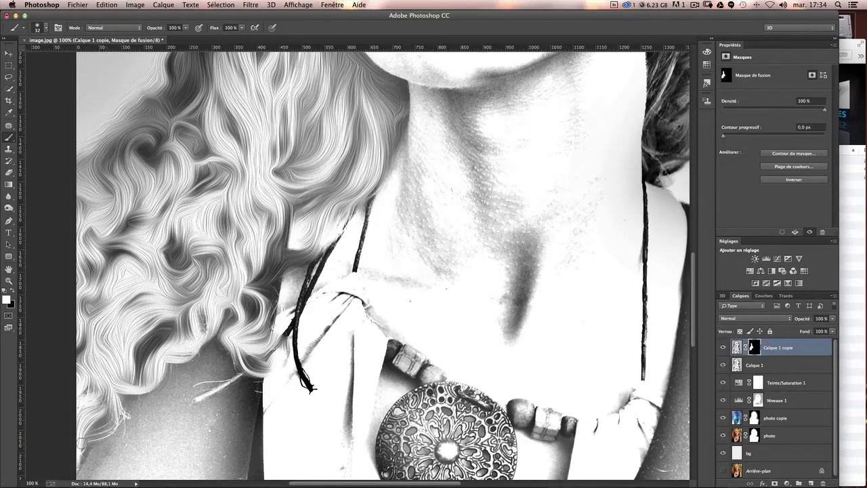
scroll(201, 335, "up", 3)
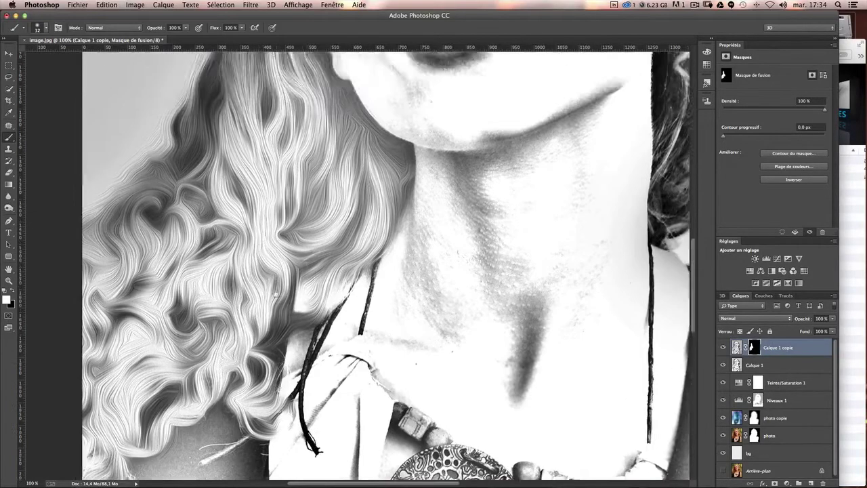
scroll(217, 312, "up", 5)
scroll(244, 280, "up", 2)
- Reveal oil texture over the upper-right, upper-left and top-of-head hair on the mask
left_click_drag(244, 280, 256, 277)
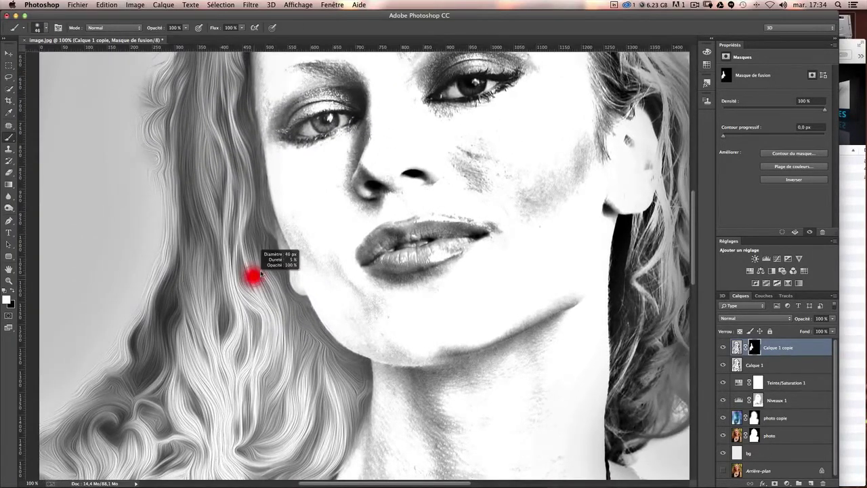
scroll(275, 333, "up", 5)
scroll(274, 333, "up", 2)
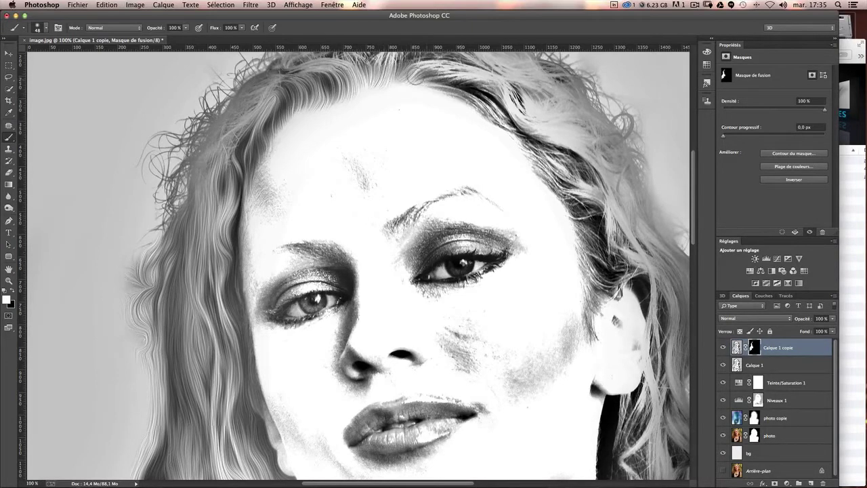
mouse_move(502, 122)
left_mouse_down()
mouse_move(600, 164)
mouse_move(559, 171)
mouse_move(531, 155)
mouse_move(575, 189)
left_mouse_up()
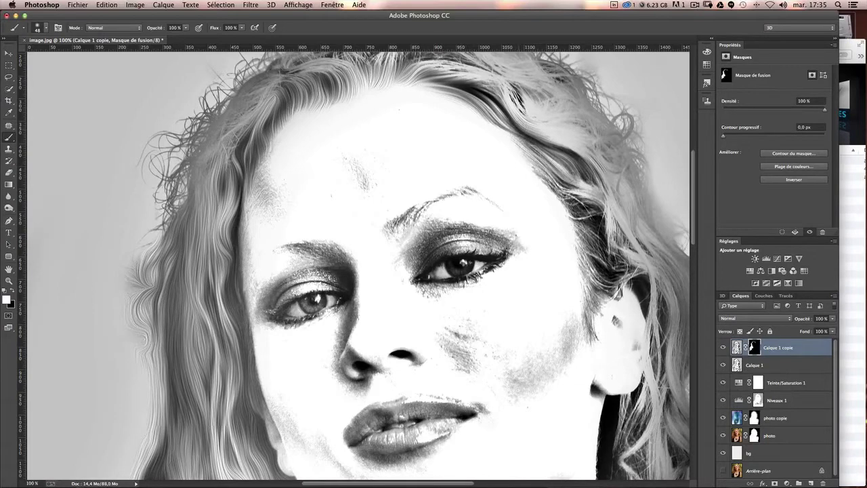
left_click_drag(351, 129, 345, 198)
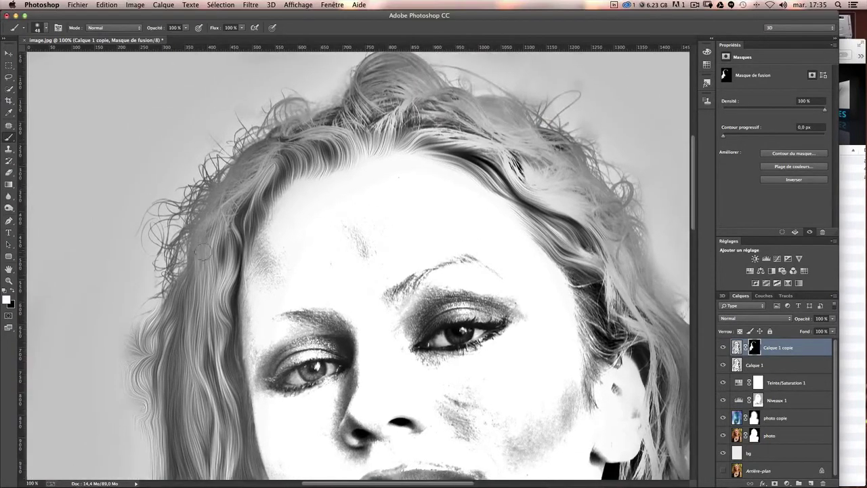
mouse_move(203, 252)
left_mouse_down()
mouse_move(166, 267)
mouse_move(193, 229)
left_mouse_up()
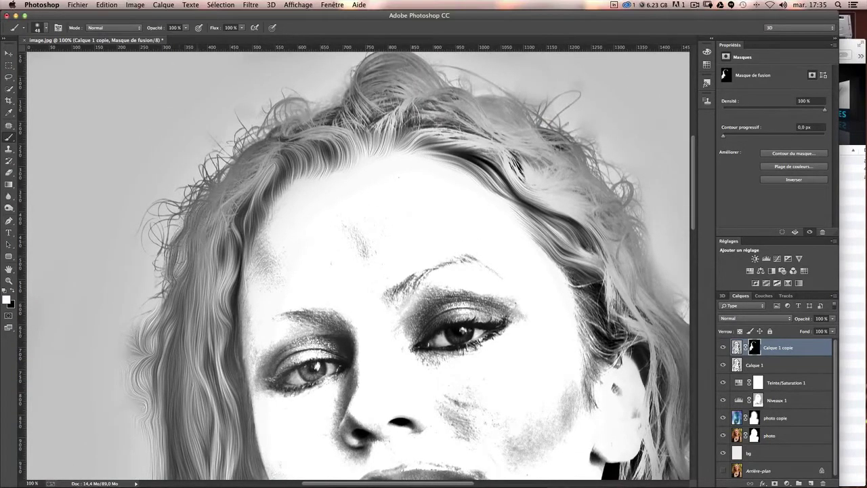
left_click_drag(218, 184, 237, 170)
mouse_move(172, 279)
left_mouse_down()
mouse_move(157, 314)
mouse_move(163, 252)
left_mouse_up()
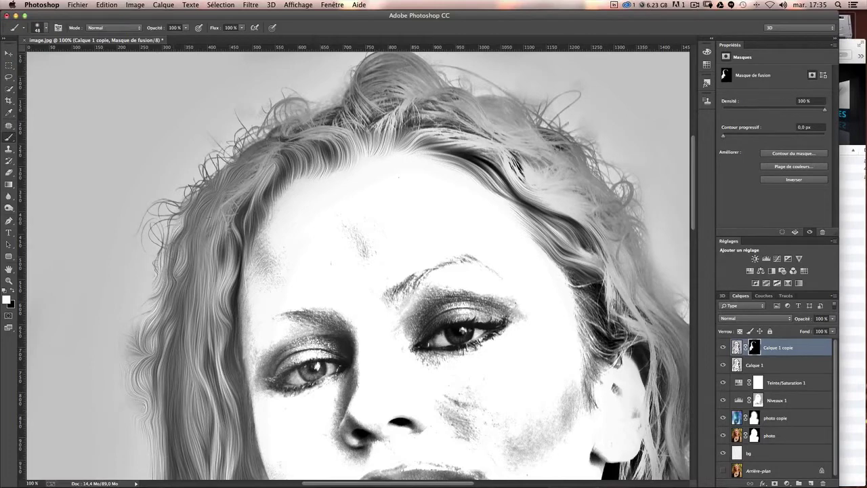
mouse_move(212, 192)
left_mouse_down()
mouse_move(210, 176)
mouse_move(271, 132)
mouse_move(293, 149)
left_mouse_up()
mouse_move(290, 114)
left_mouse_down()
mouse_move(265, 135)
mouse_move(342, 126)
mouse_move(332, 176)
mouse_move(267, 156)
mouse_move(338, 169)
mouse_move(314, 156)
mouse_move(285, 166)
left_mouse_up()
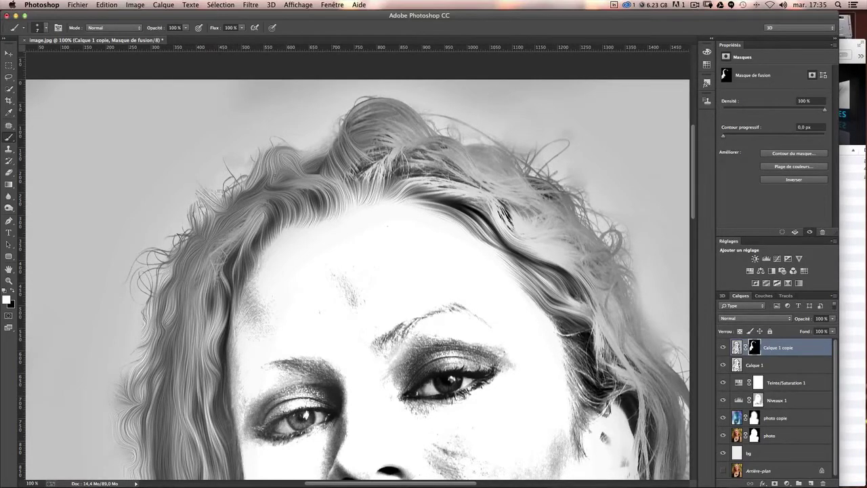
- Paint texture into the strands near the ear and upper hair with 80 px, then 27 px brushes
mouse_move(292, 174)
left_mouse_down()
mouse_move(318, 174)
mouse_move(375, 112)
mouse_move(382, 160)
left_mouse_up()
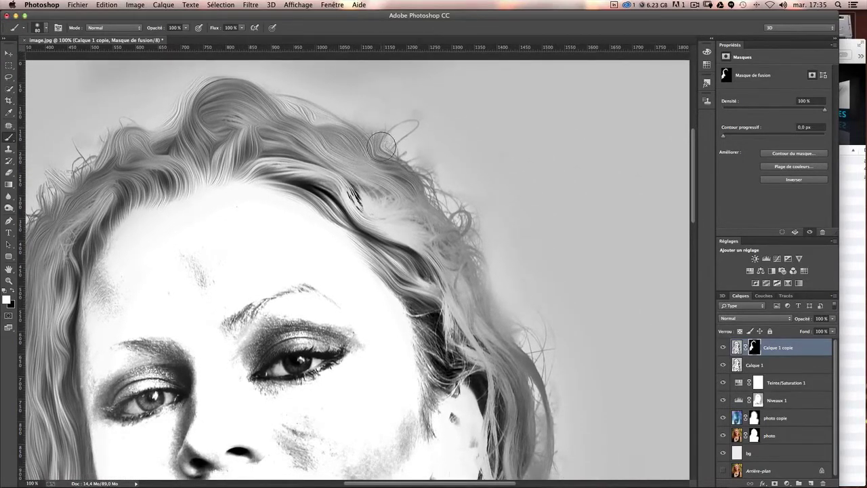
mouse_move(383, 145)
left_mouse_down()
mouse_move(403, 137)
mouse_move(438, 197)
mouse_move(452, 250)
mouse_move(398, 166)
left_mouse_up()
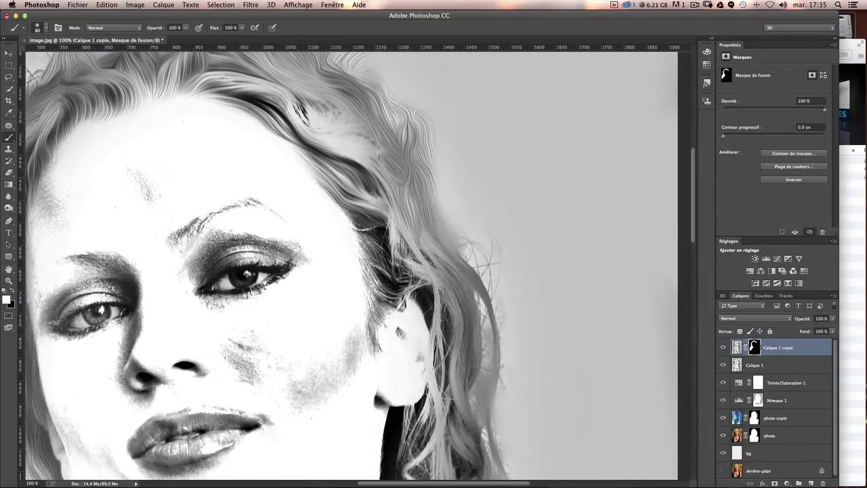
mouse_move(414, 242)
left_mouse_down()
mouse_move(449, 315)
mouse_move(393, 235)
left_mouse_up()
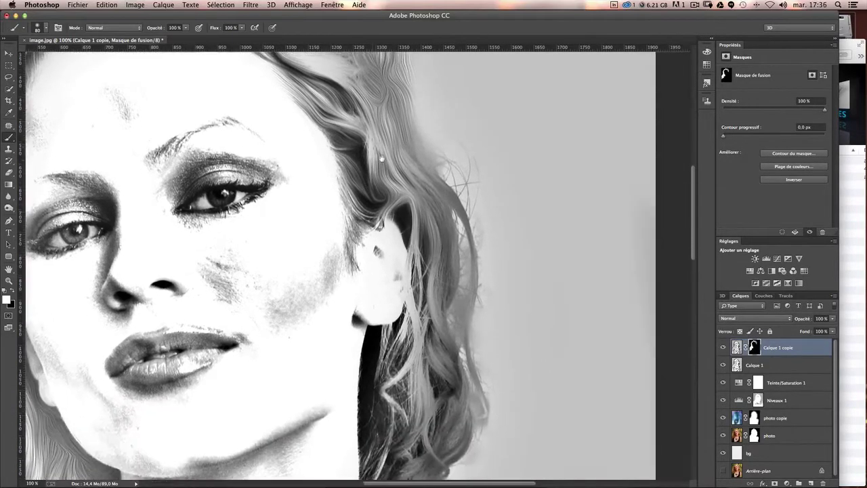
left_click_drag(362, 174, 350, 177)
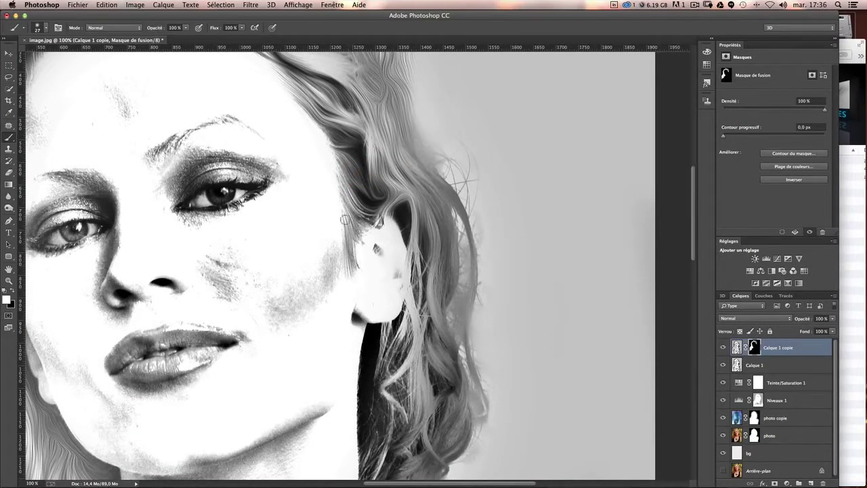
left_click_drag(344, 219, 338, 160)
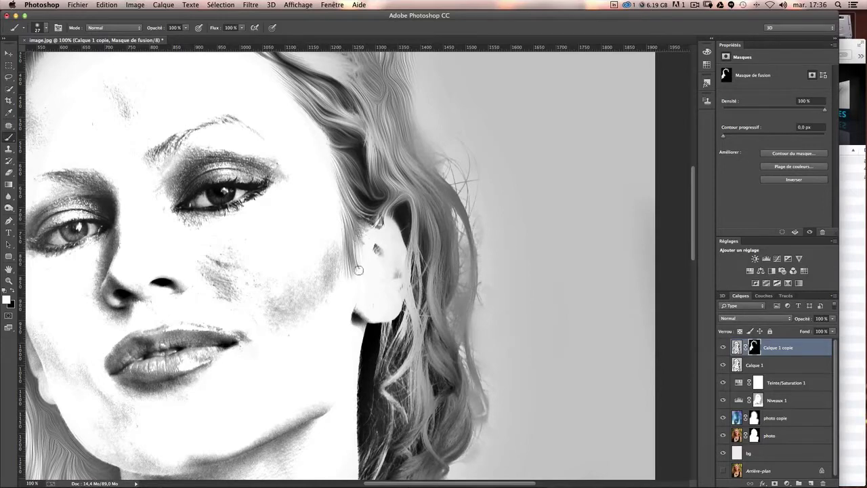
left_click_drag(366, 235, 357, 257)
mouse_move(377, 221)
left_mouse_down()
mouse_move(379, 206)
mouse_move(414, 268)
left_mouse_up()
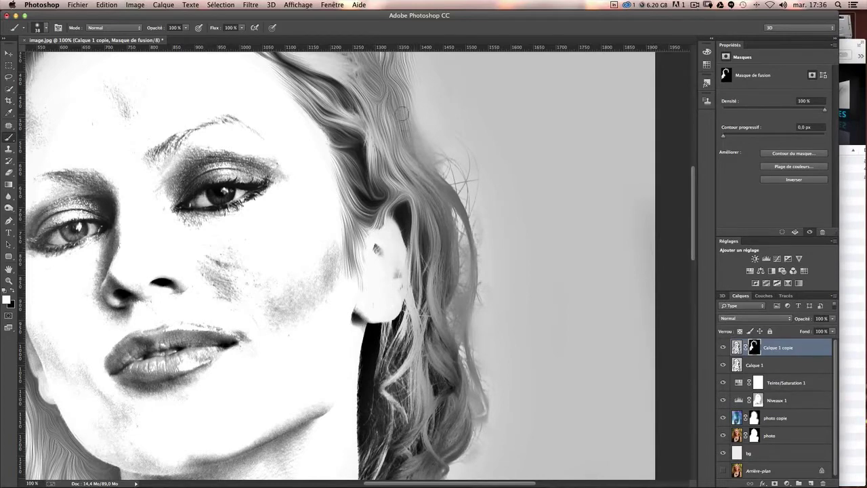
left_click_drag(403, 114, 412, 147)
mouse_move(408, 91)
left_mouse_down()
mouse_move(416, 128)
mouse_move(403, 81)
mouse_move(428, 147)
mouse_move(409, 122)
mouse_move(466, 190)
mouse_move(408, 108)
mouse_move(464, 174)
mouse_move(452, 224)
left_mouse_up()
- With a 74 px brush, paint texture along both outer hair edges and the lower hair
scroll(467, 206, "up", 2)
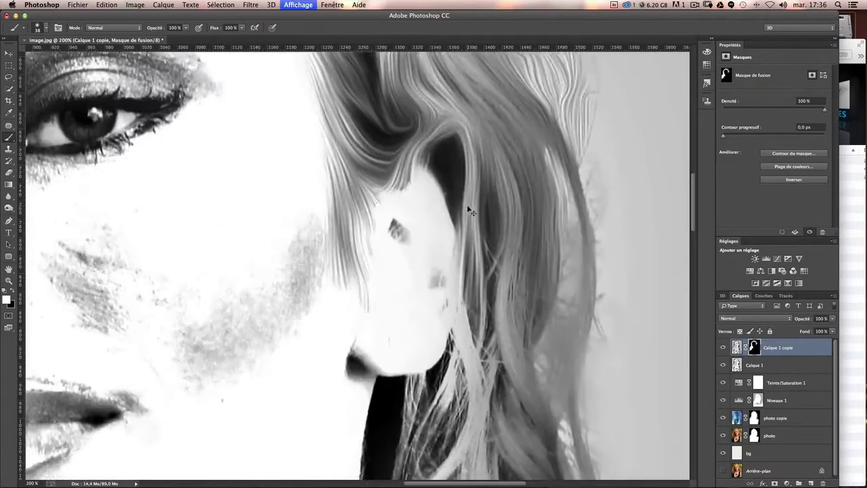
scroll(468, 207, "down", 4)
mouse_move(441, 203)
left_mouse_down()
mouse_move(467, 203)
mouse_move(432, 251)
mouse_move(427, 313)
left_mouse_up()
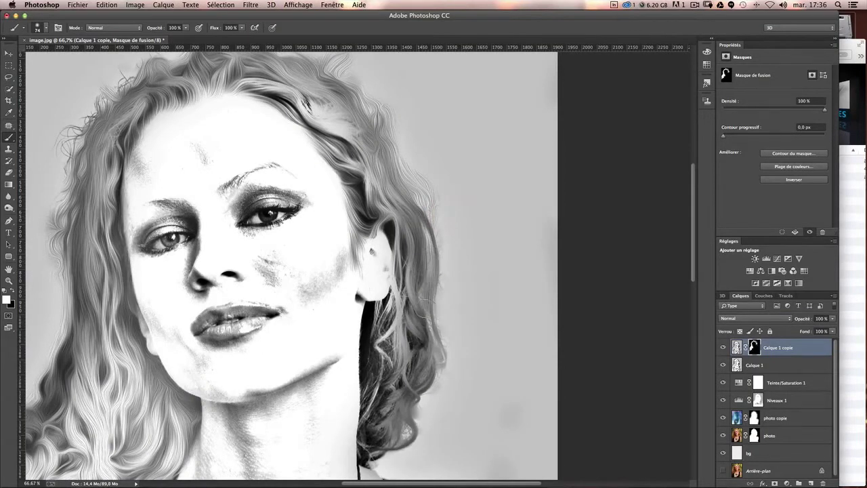
mouse_move(426, 220)
left_mouse_down()
mouse_move(432, 349)
mouse_move(401, 325)
mouse_move(403, 217)
left_mouse_up()
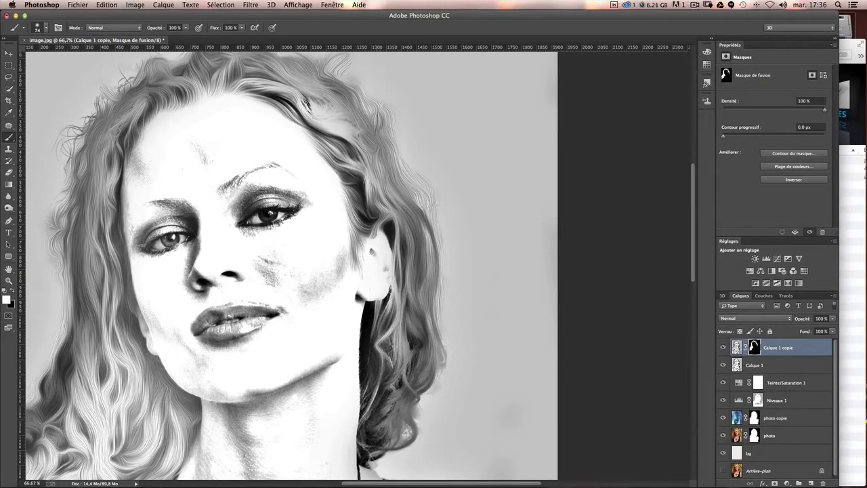
scroll(371, 427, "down", 5)
mouse_move(403, 210)
left_mouse_down()
mouse_move(384, 351)
mouse_move(403, 315)
mouse_move(389, 354)
left_mouse_up()
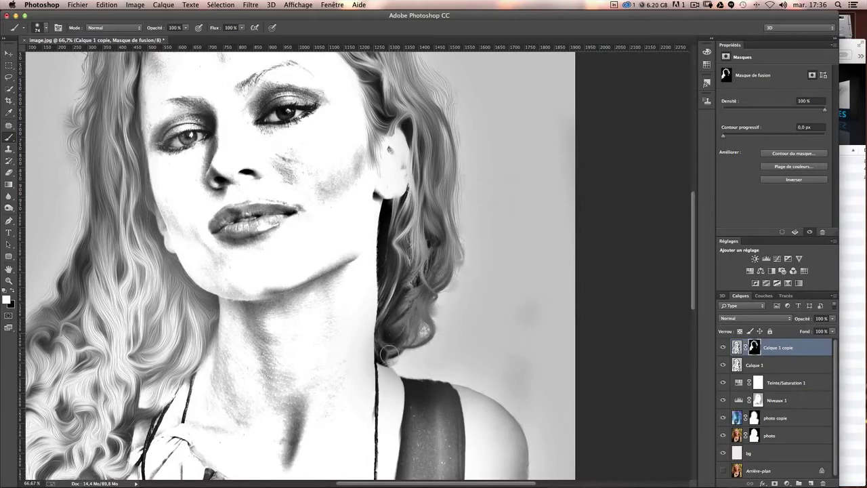
mouse_move(432, 282)
left_mouse_down()
mouse_move(423, 326)
mouse_move(437, 282)
mouse_move(442, 298)
left_mouse_up()
mouse_move(438, 218)
left_mouse_down()
mouse_move(424, 227)
mouse_move(410, 265)
mouse_move(426, 271)
left_mouse_up()
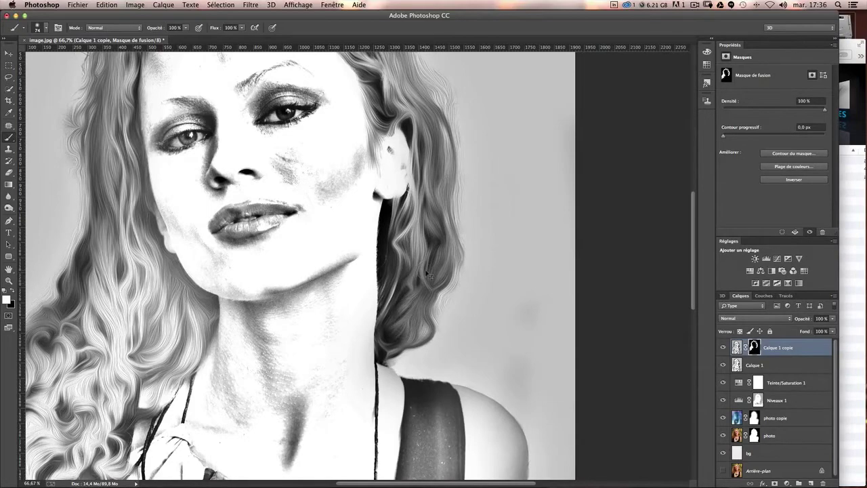
- Zoom out to view the whole portrait and make black the painting colour
key("super+minus")
key("super+minus")
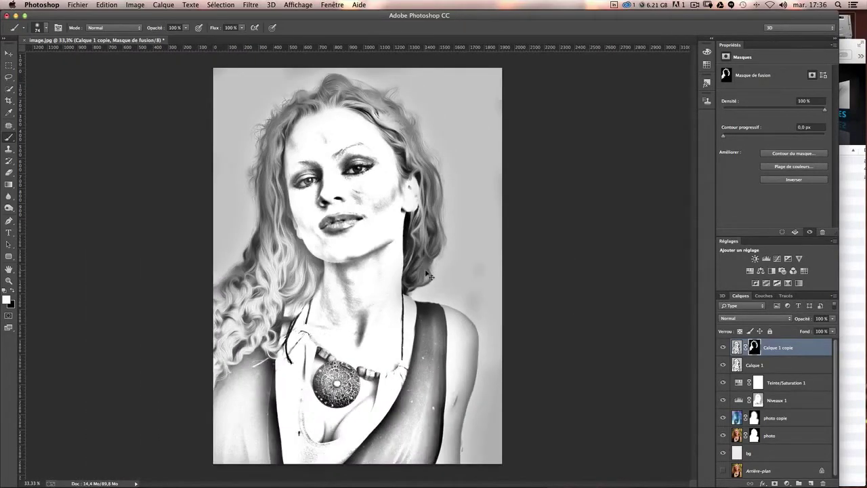
scroll(428, 276, "up", 1)
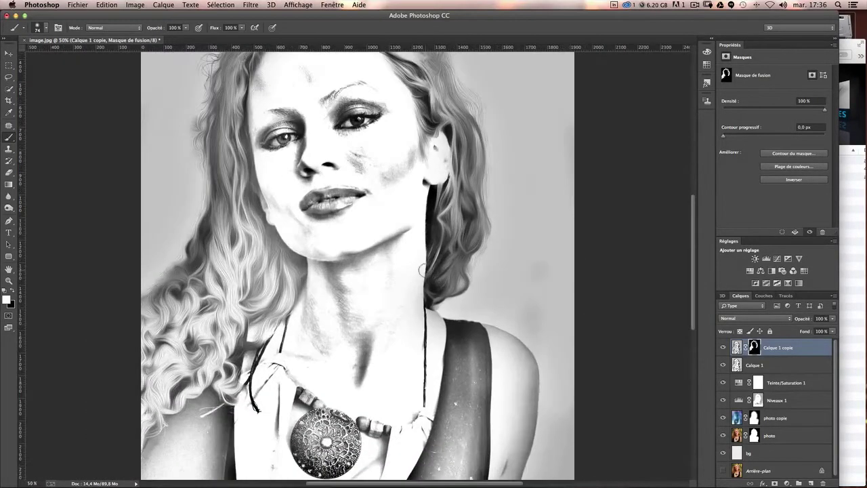
scroll(422, 269, "up", 3)
scroll(422, 270, "left", 3)
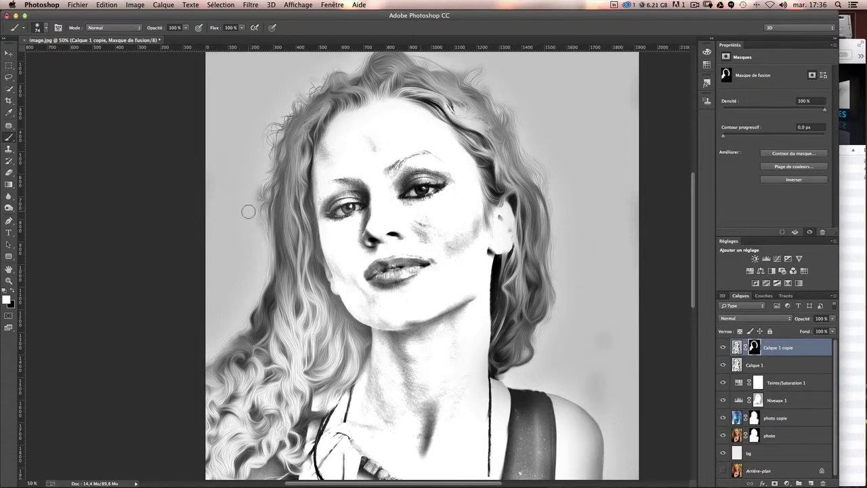
key("x")
scroll(567, 208, "up", 2)
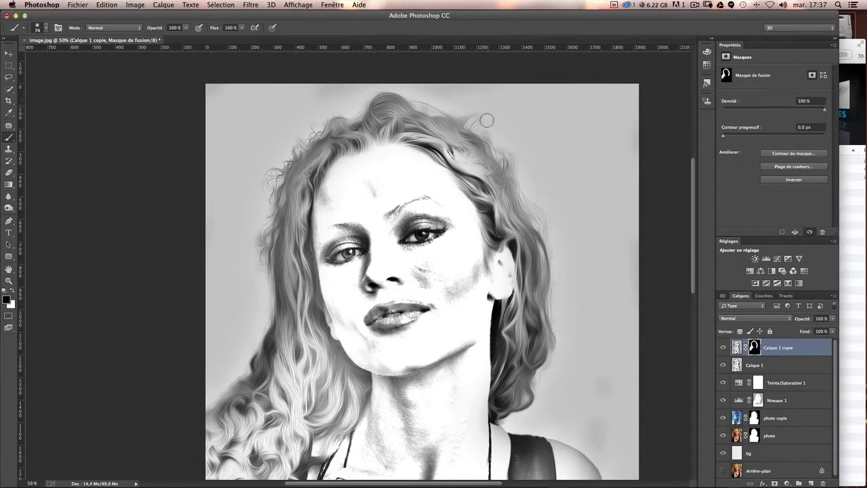
scroll(567, 288, "down", 2)
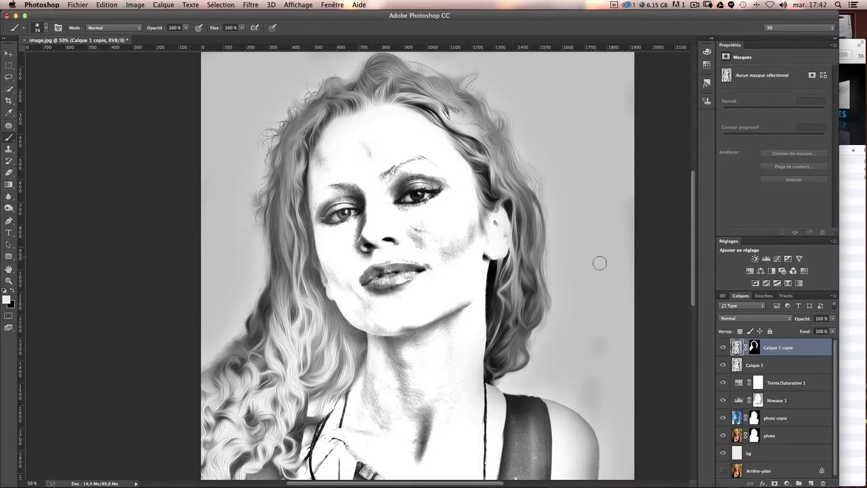
- Duplicate Calque 1, move the copy to the top of the stack, and toggle its visibility to compare
left_click(794, 370)
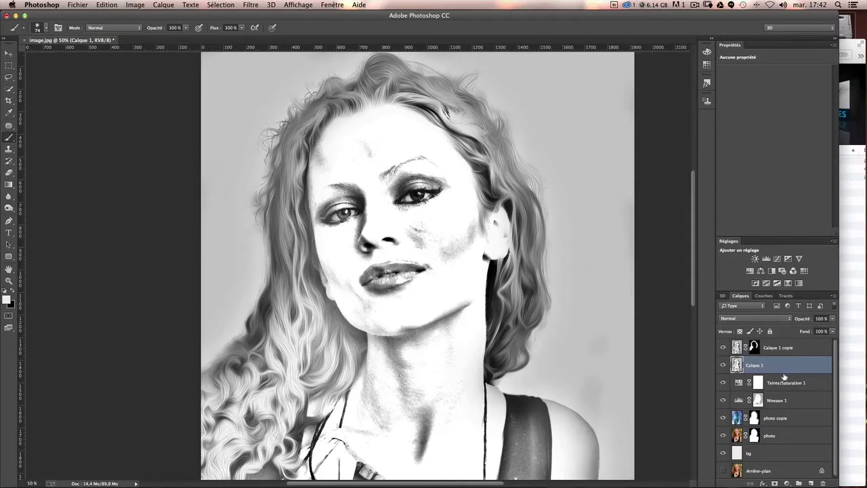
key("ctrl+j")
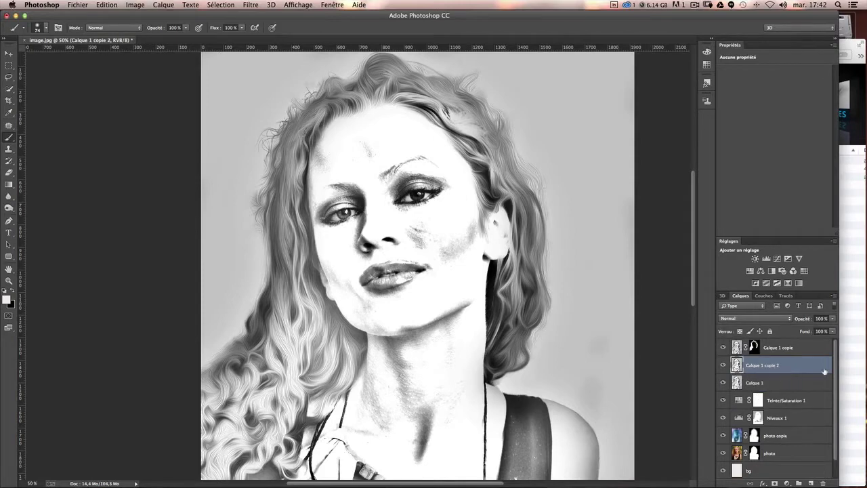
left_click_drag(749, 366, 756, 340)
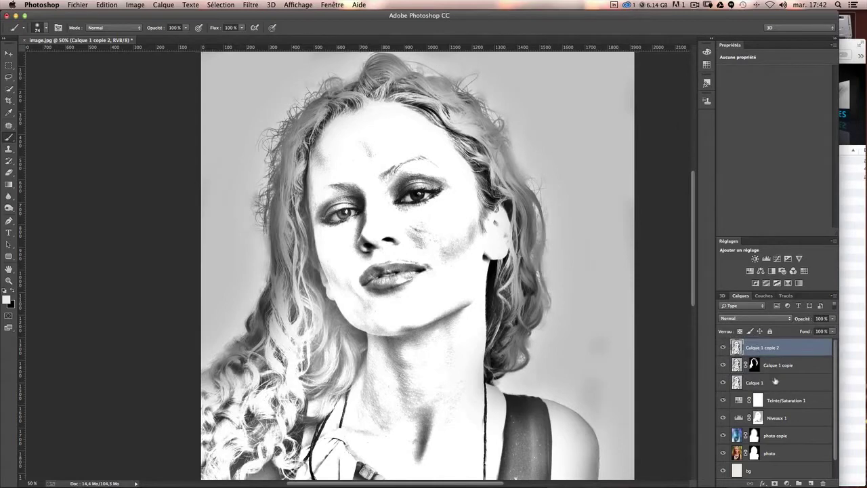
left_click(723, 348)
left_click(723, 348)
left_click(722, 348)
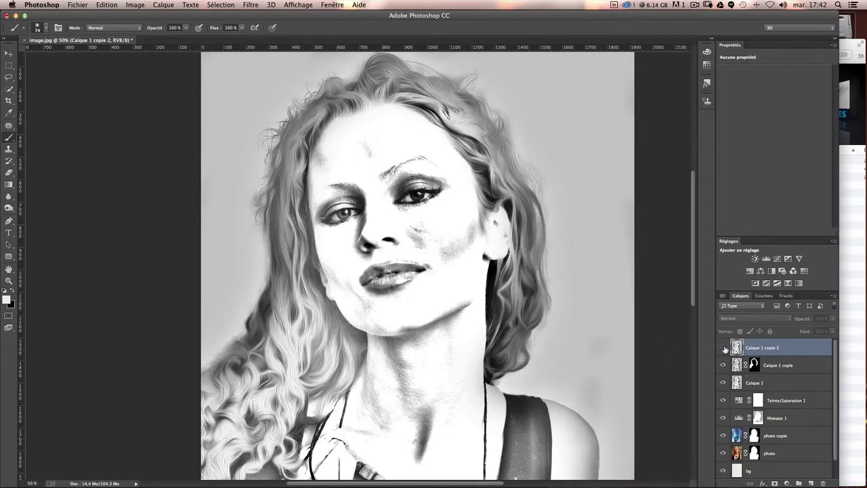
left_click(723, 347)
left_click(108, 5)
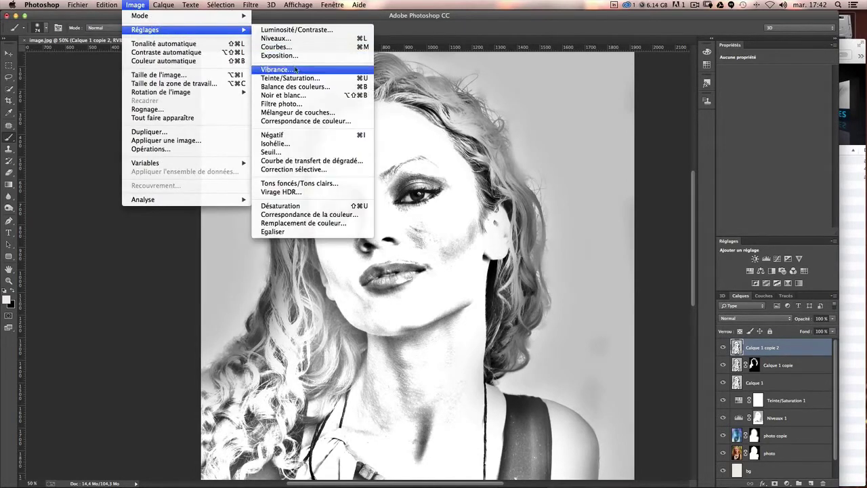
mouse_move(145, 29)
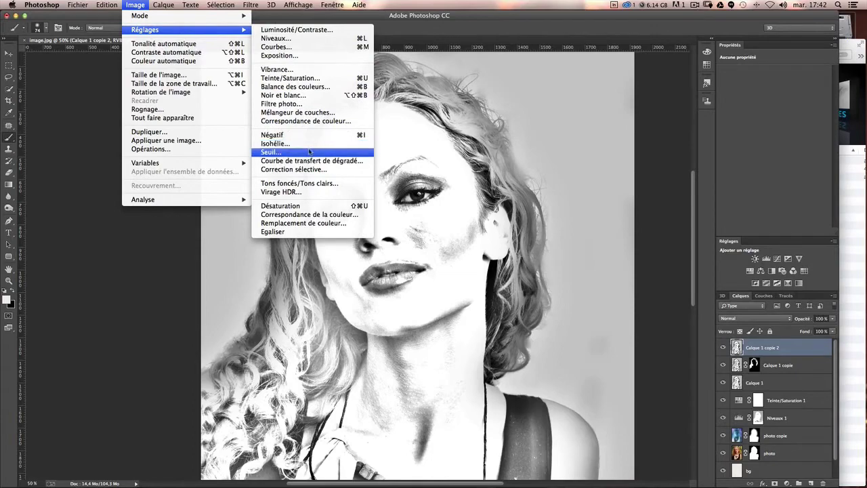
- Apply a Seuil threshold of 169 to the top copy and rename it 'effet seuil'
left_click(310, 153)
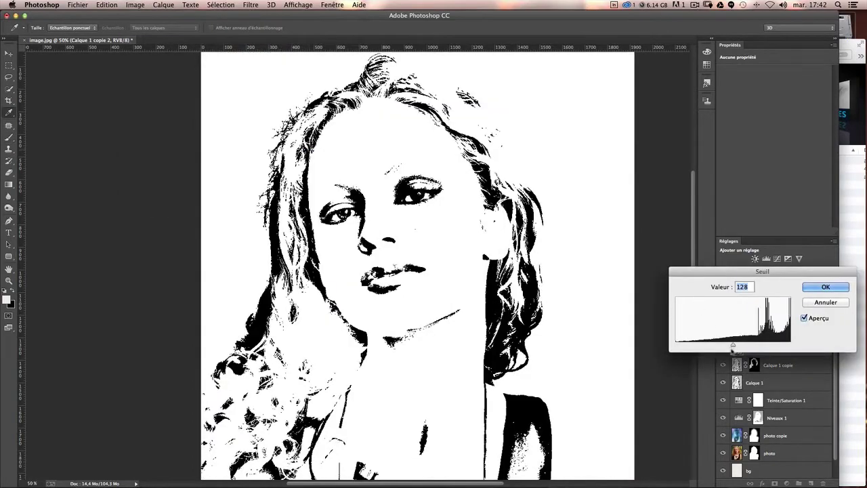
left_click_drag(732, 345, 751, 345)
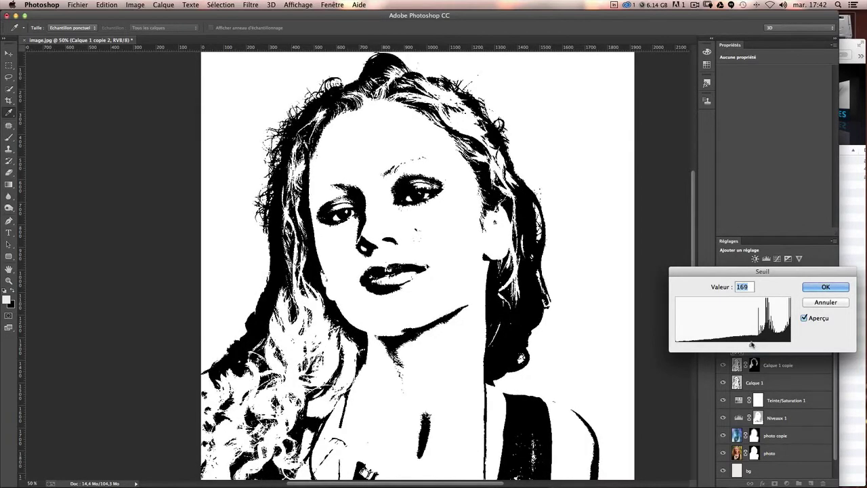
left_click(827, 289)
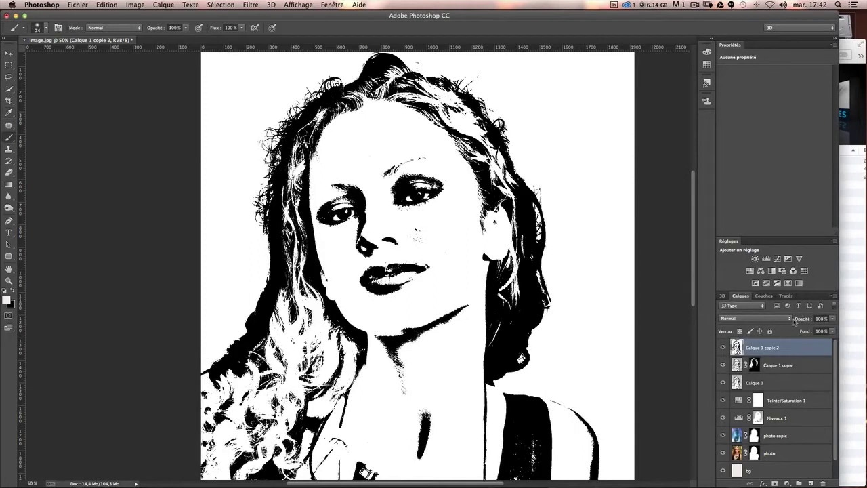
double_click(763, 348)
type("k")
key("Return")
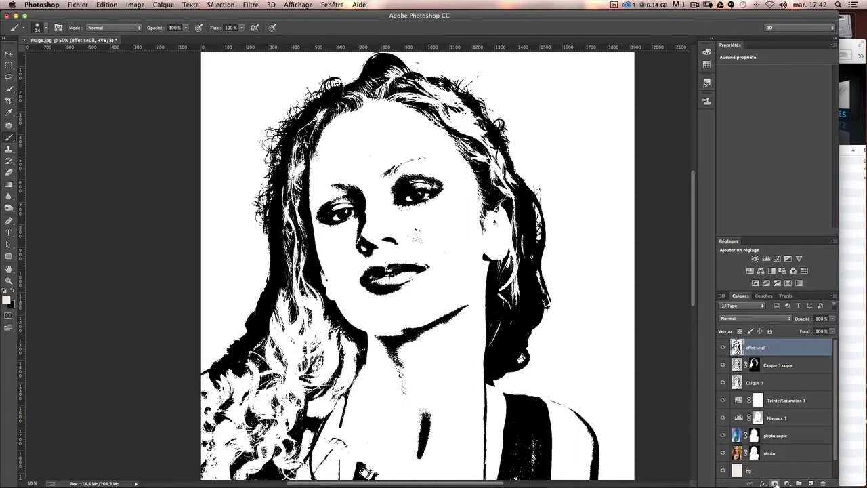
- Black-mask effet seuil, then softly brush its ink over the left eyebrow in white at 30% opacity
left_click(775, 483, "alt")
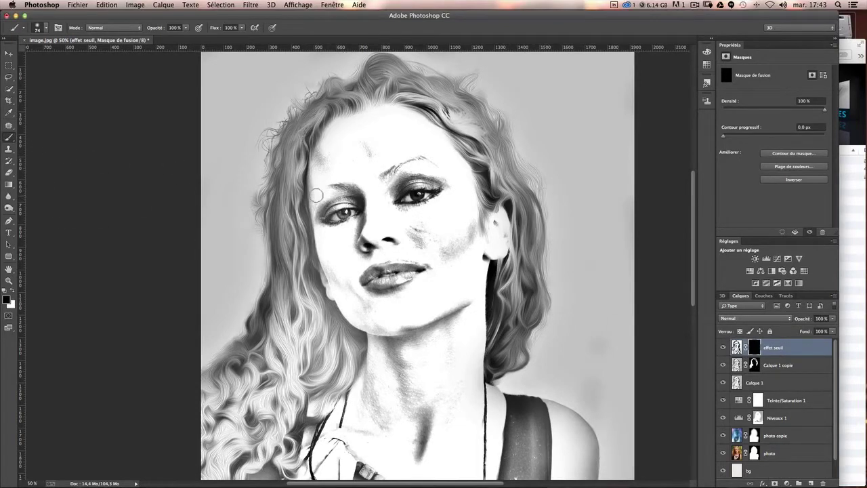
mouse_move(315, 197)
left_mouse_down()
mouse_move(335, 197)
mouse_move(301, 195)
left_mouse_up()
left_click_drag(185, 28, 164, 39)
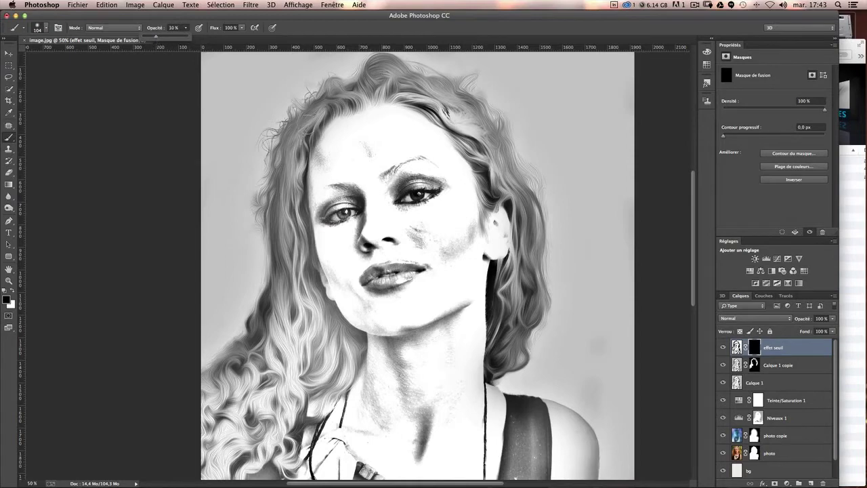
left_click(340, 182)
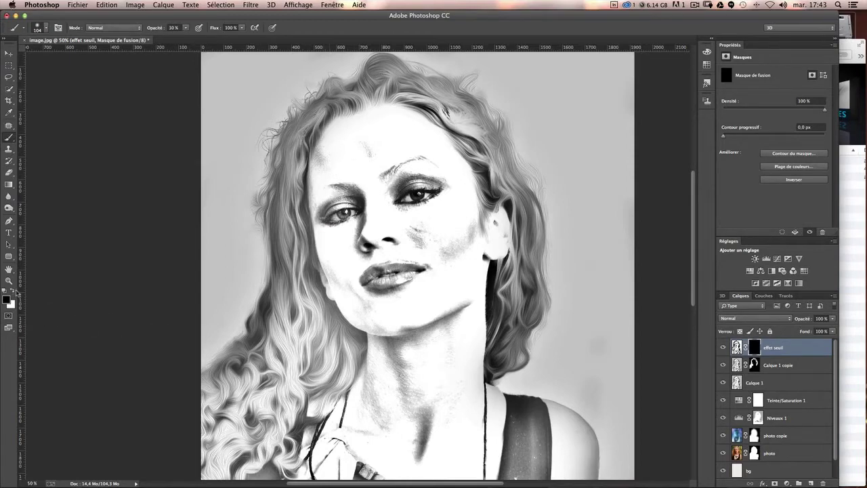
key("x")
left_click_drag(336, 181, 353, 177)
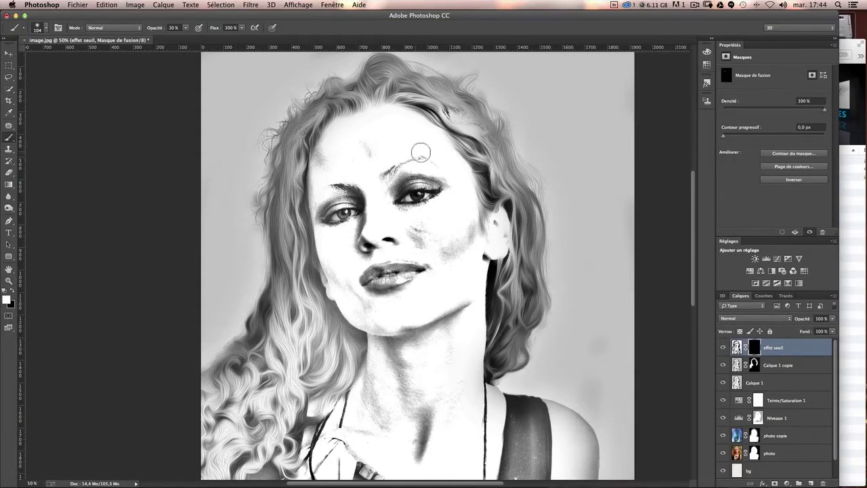
left_click_drag(387, 155, 384, 161)
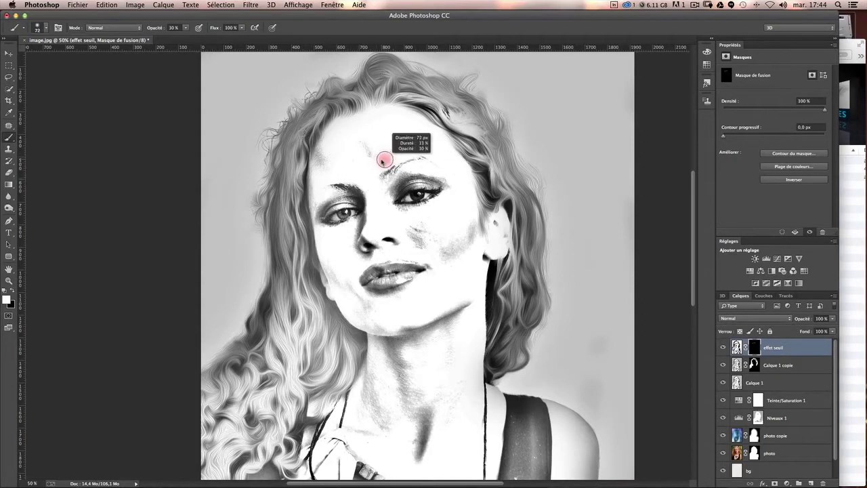
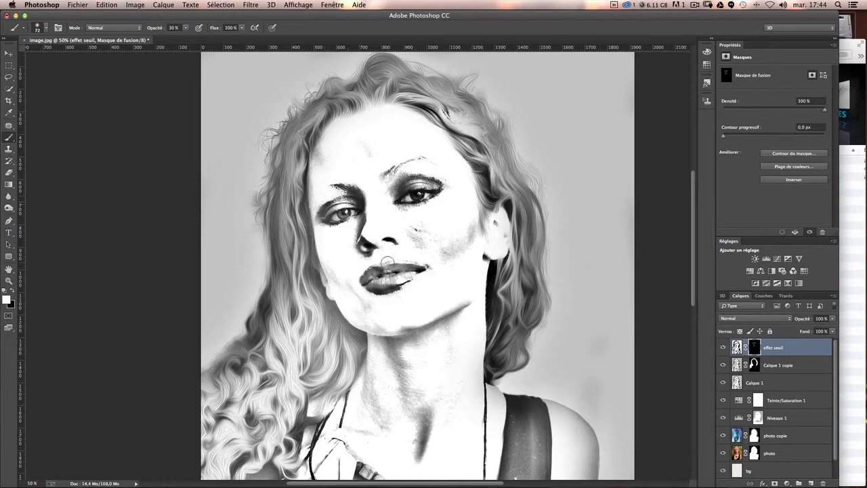
- Paint dark strokes on the effet seuil mask along the jawline and both sides of the neck
mouse_move(397, 328)
left_mouse_down()
mouse_move(406, 319)
mouse_move(407, 350)
left_mouse_up()
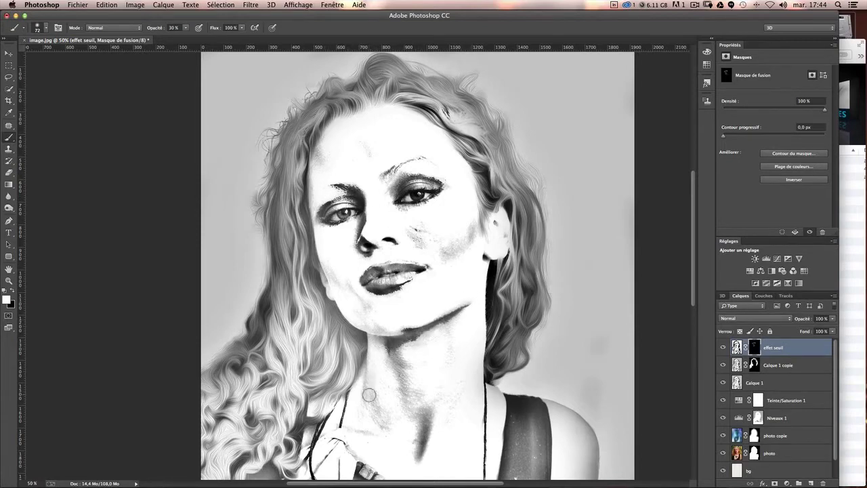
left_click_drag(377, 417, 426, 422)
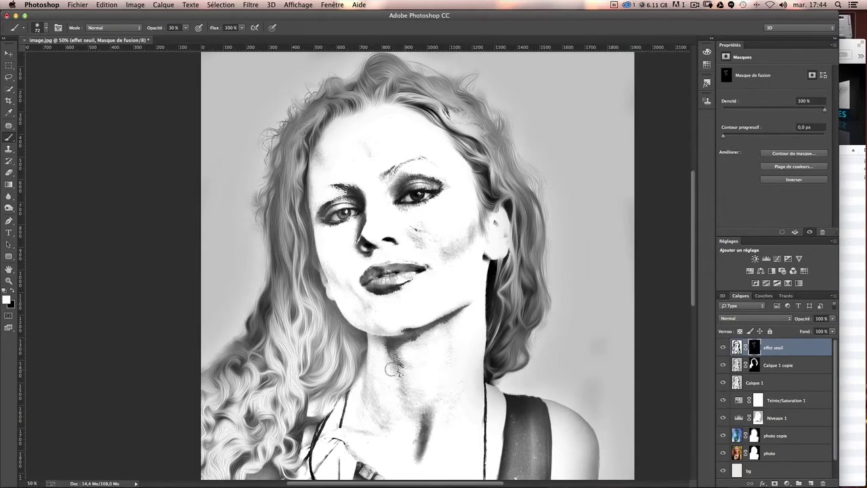
left_click_drag(425, 420, 394, 364)
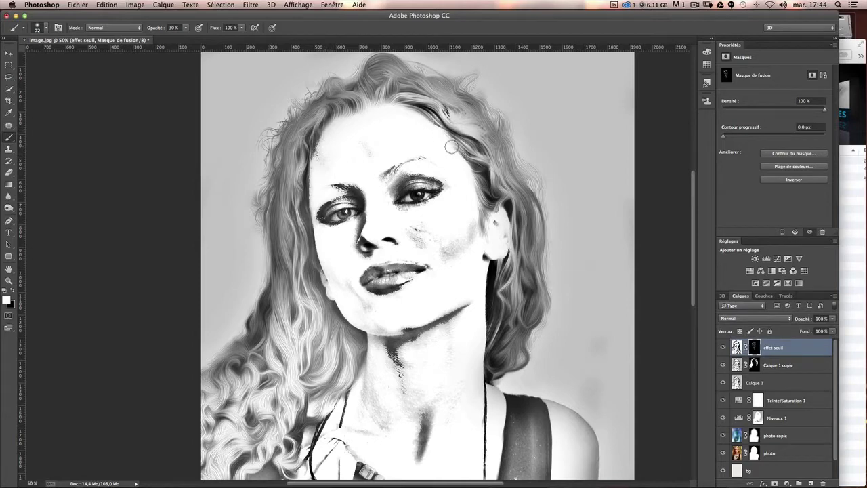
left_click_drag(482, 260, 479, 325)
- Paint hair strands over the left shoulder and darken the right shoulder edge and strap
scroll(479, 325, "down", 2)
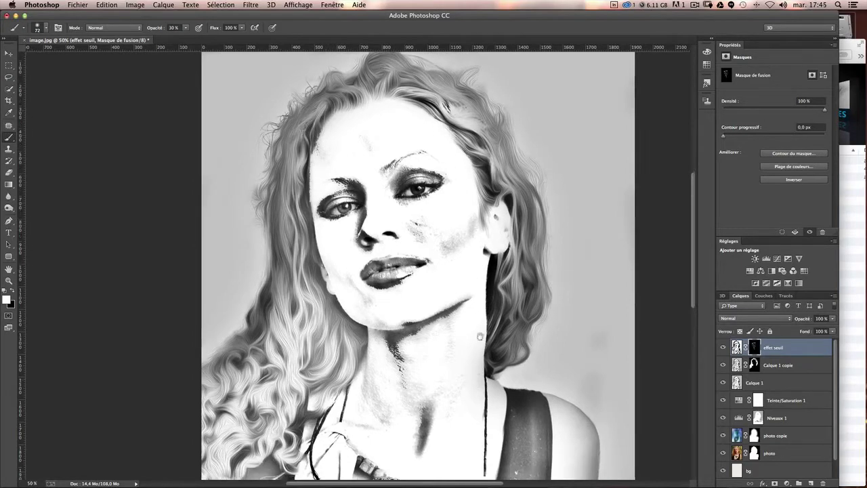
scroll(479, 326, "down", 3)
left_click_drag(213, 424, 277, 378)
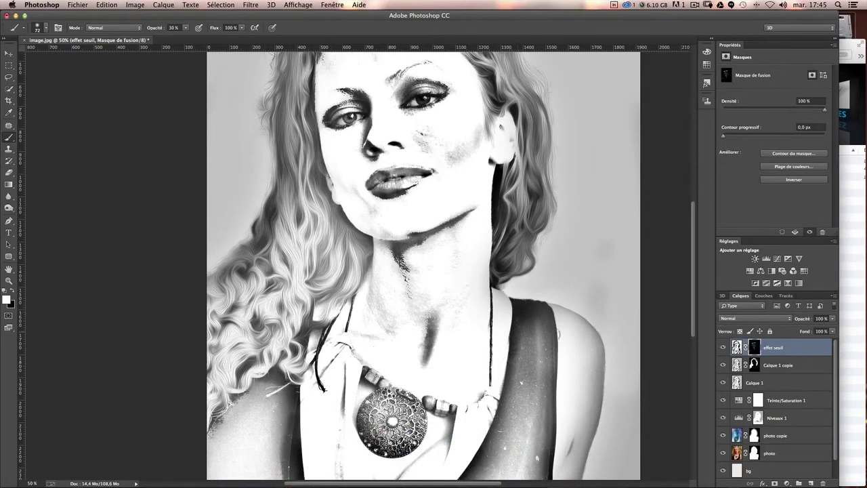
left_click_drag(562, 336, 542, 467)
scroll(542, 467, "down", 2)
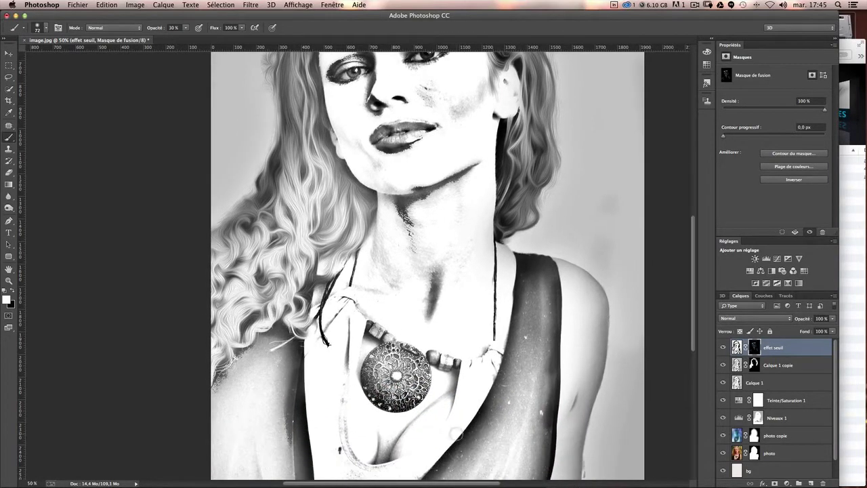
scroll(435, 413, "down", 1)
scroll(435, 413, "down", 3)
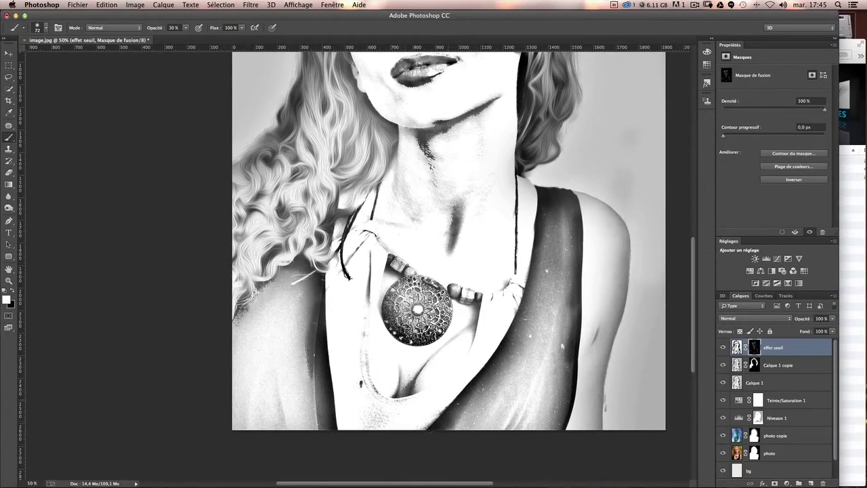
scroll(585, 305, "up", 5)
scroll(592, 352, "up", 1)
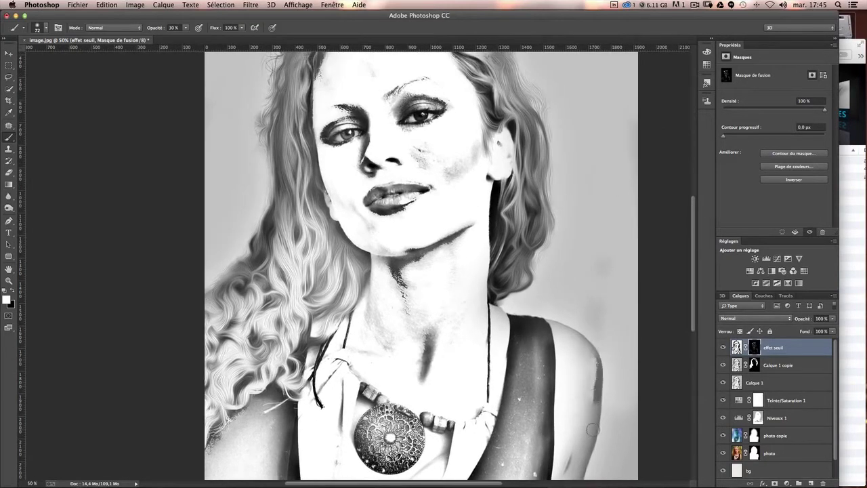
left_click_drag(597, 353, 588, 466)
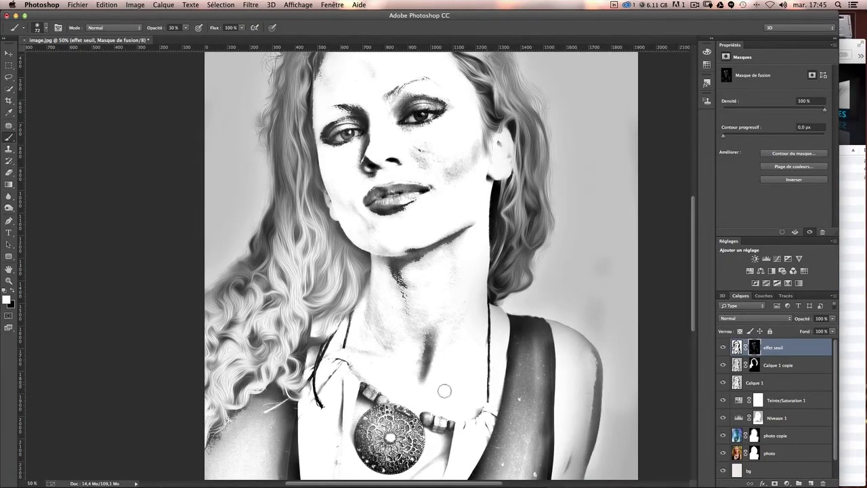
scroll(406, 396, "down", 5)
scroll(407, 396, "left", 2)
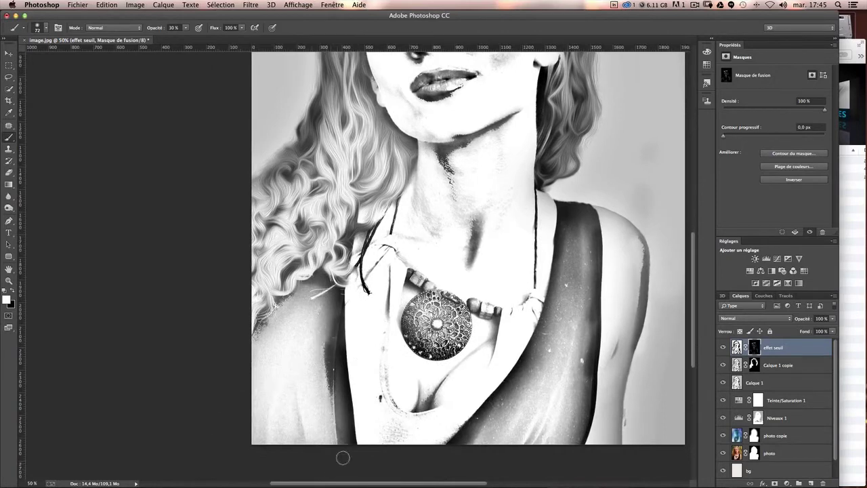
scroll(339, 457, "up", 5)
scroll(339, 457, "right", 3)
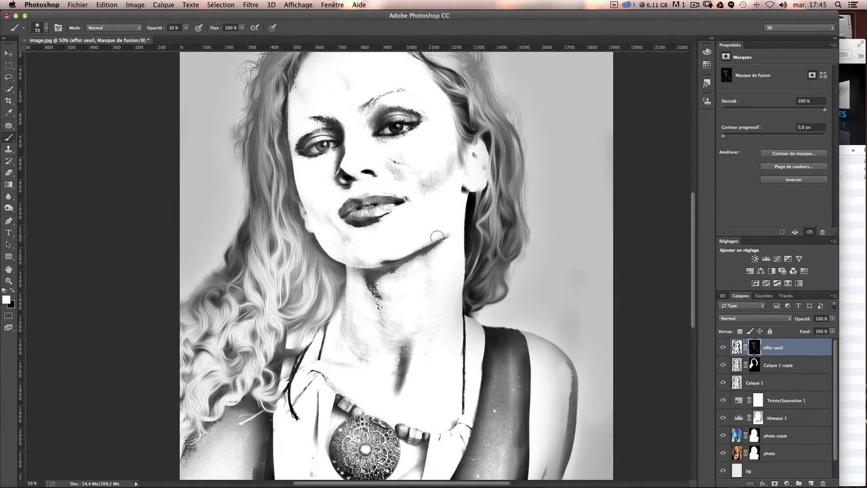
scroll(470, 298, "up", 2)
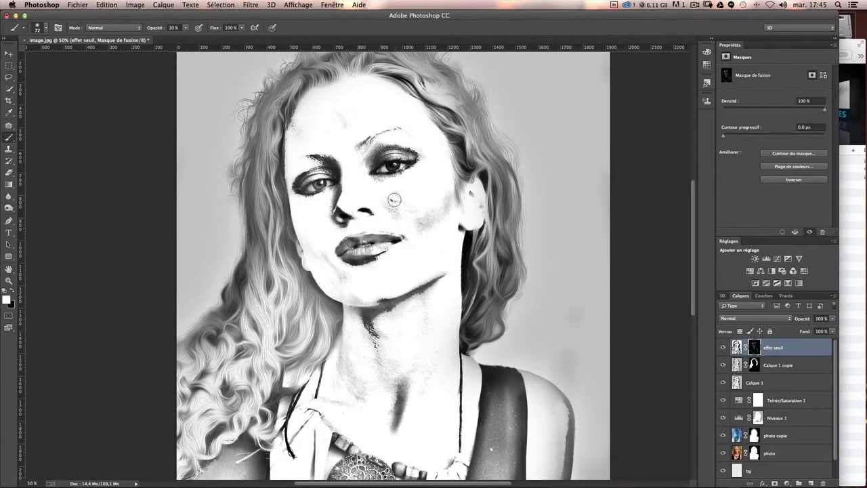
left_click_drag(393, 200, 410, 249)
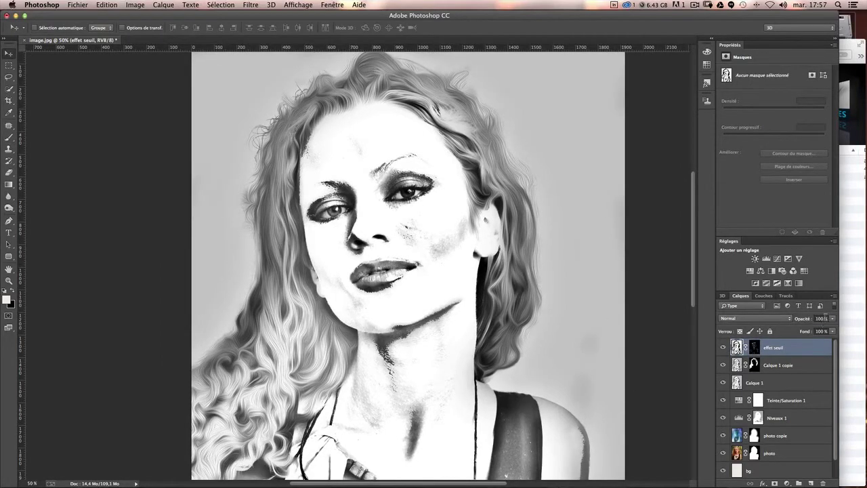
- Set effet seuil to 40% opacity, toggle it to compare, and start a new layer with Shift+Ctrl+N
left_click(824, 318)
type("40")
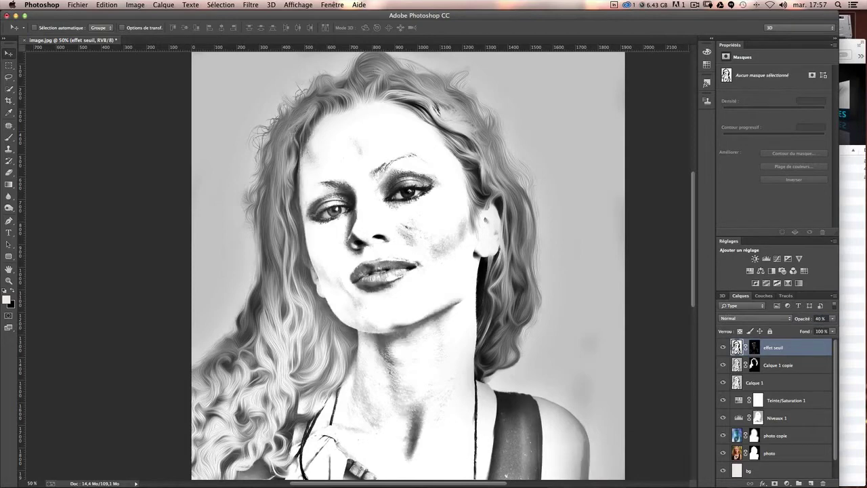
left_click(722, 347)
left_click(722, 348)
left_click(722, 348)
left_click(721, 347)
left_click(721, 347)
left_click_drag(479, 270, 485, 277)
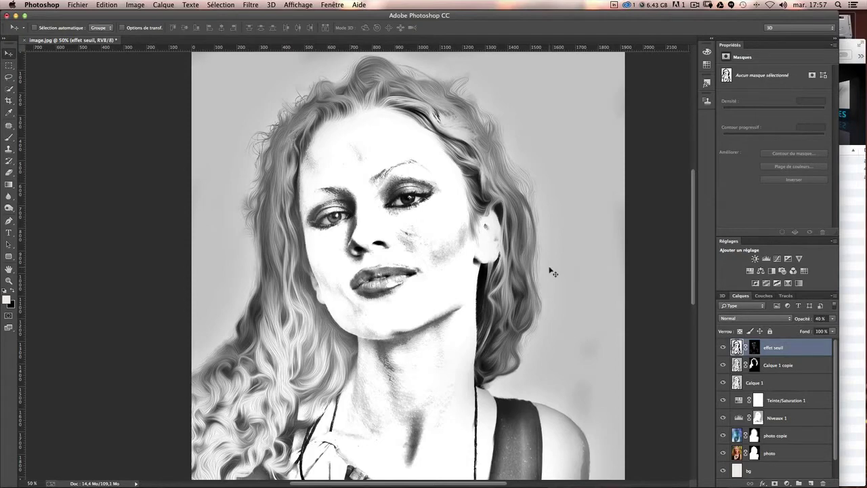
key("ctrl+shift+n")
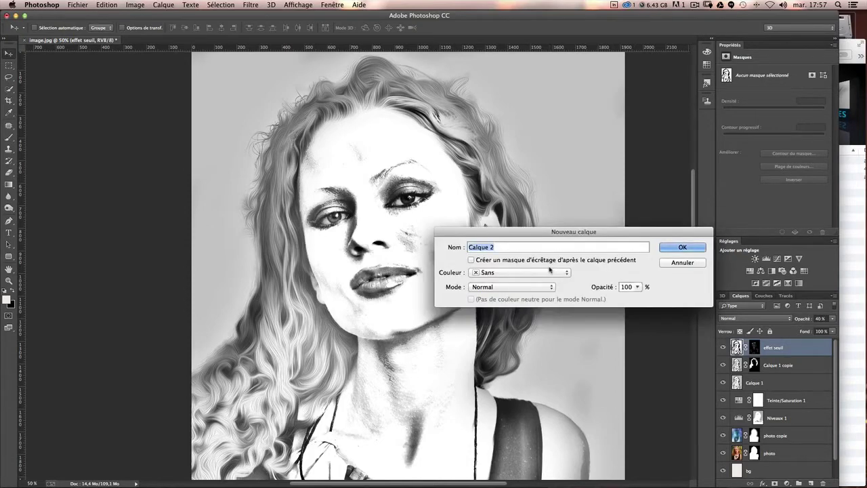
- Create Calque 2 in Lumière tamisée mode, filled with neutral 50% grey
left_click(492, 292)
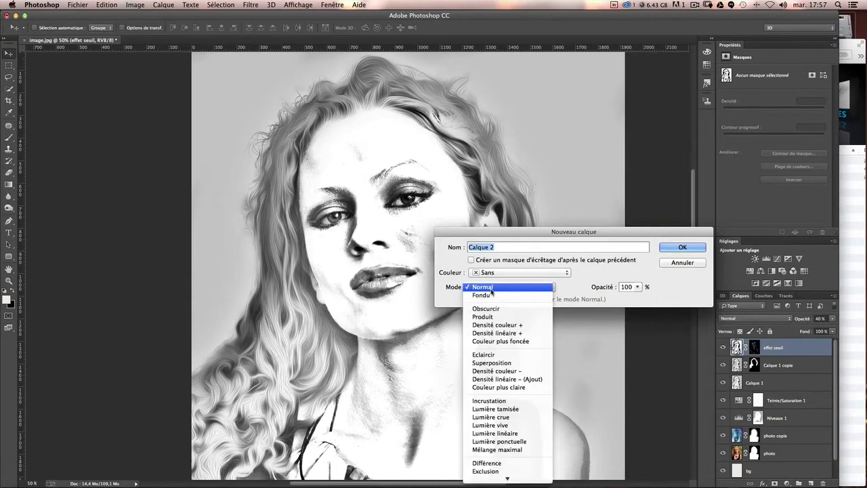
left_click(495, 409)
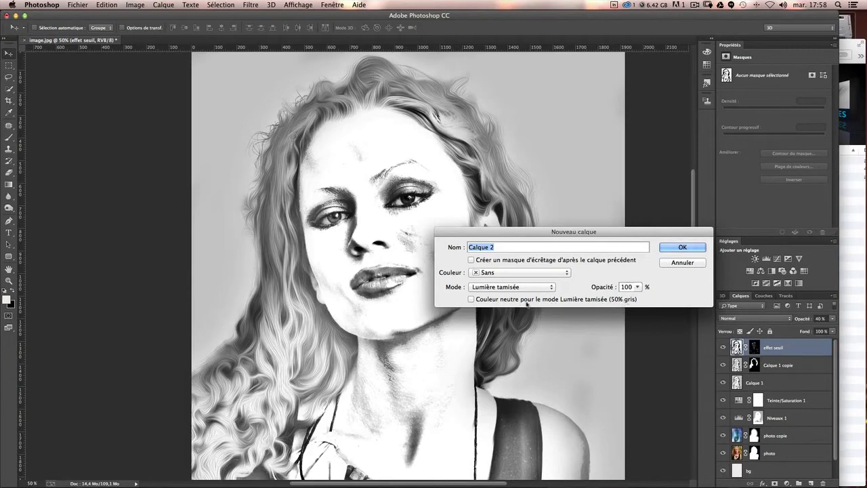
left_click(471, 299)
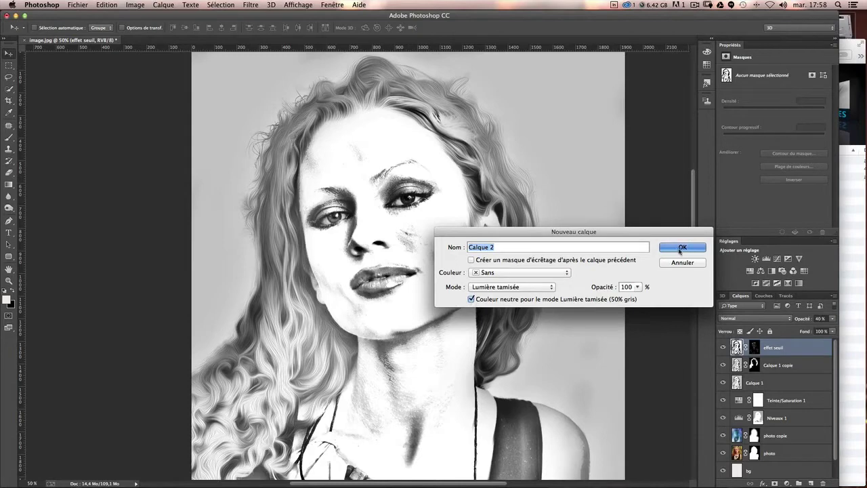
left_click(680, 250)
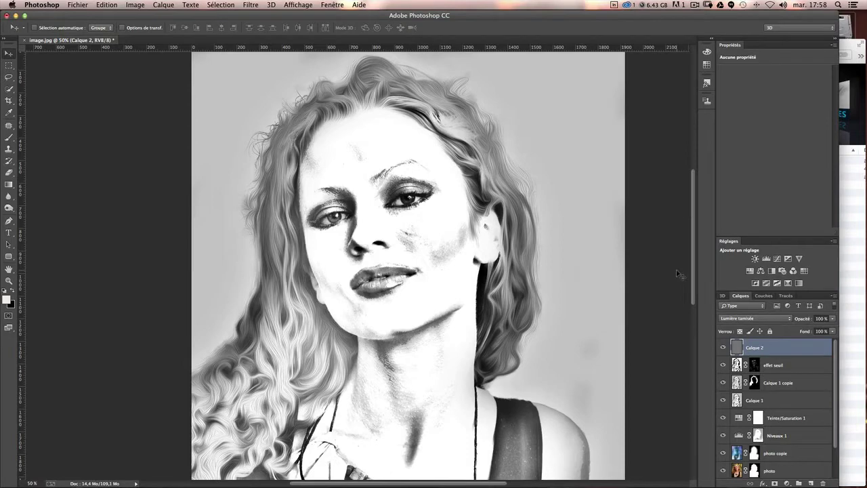
left_click_drag(678, 273, 690, 269)
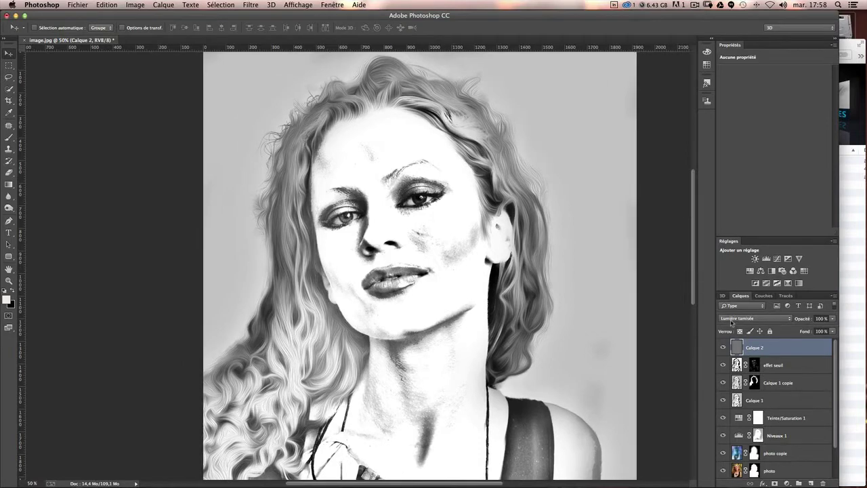
left_click(732, 321)
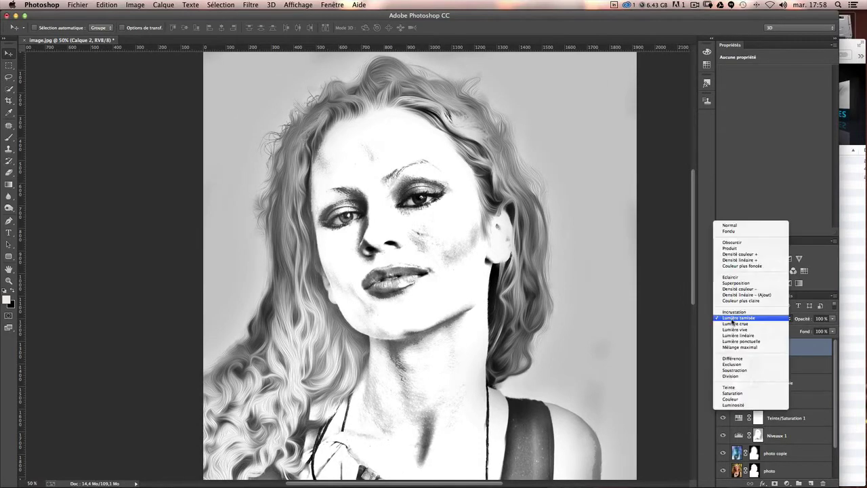
left_click(745, 226)
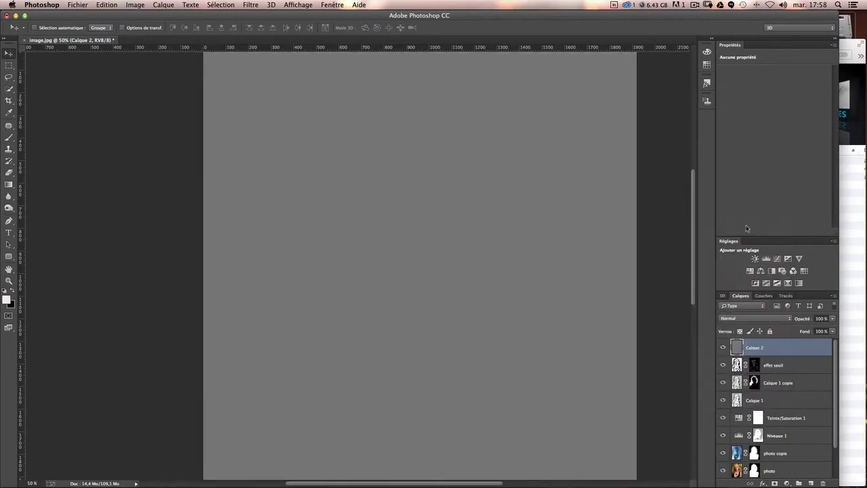
scroll(504, 192, "up", 3)
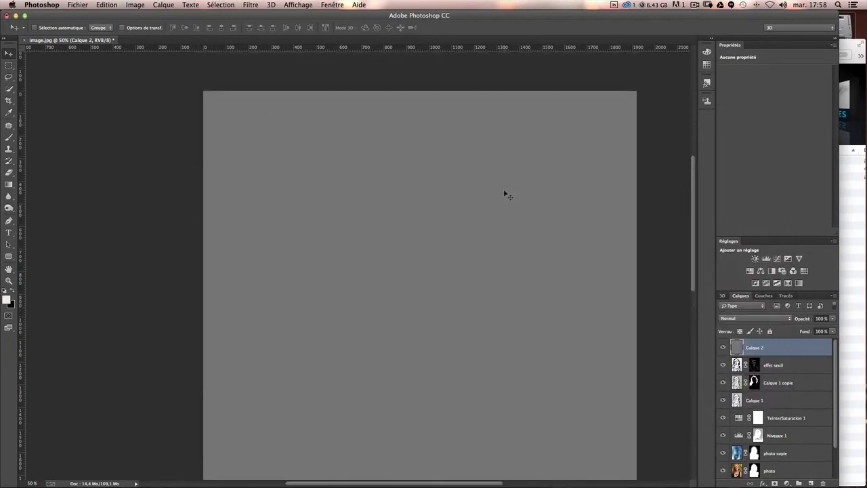
scroll(504, 193, "right", 2)
scroll(505, 194, "right", 3)
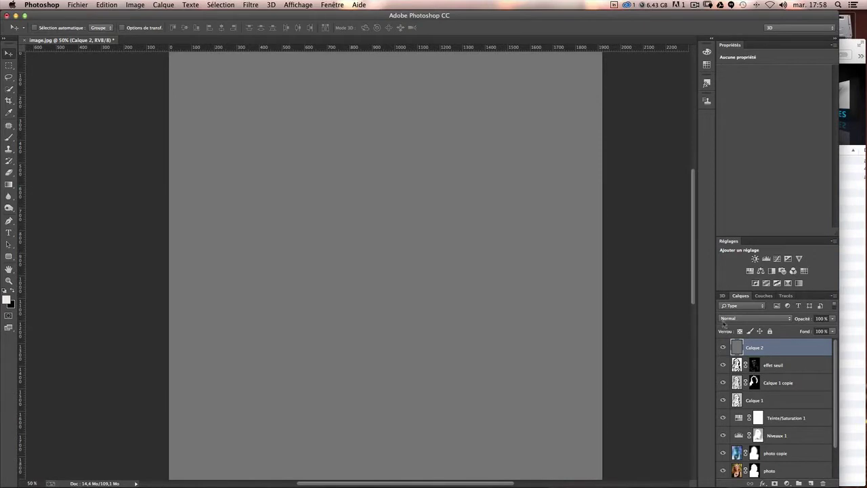
left_click(723, 321)
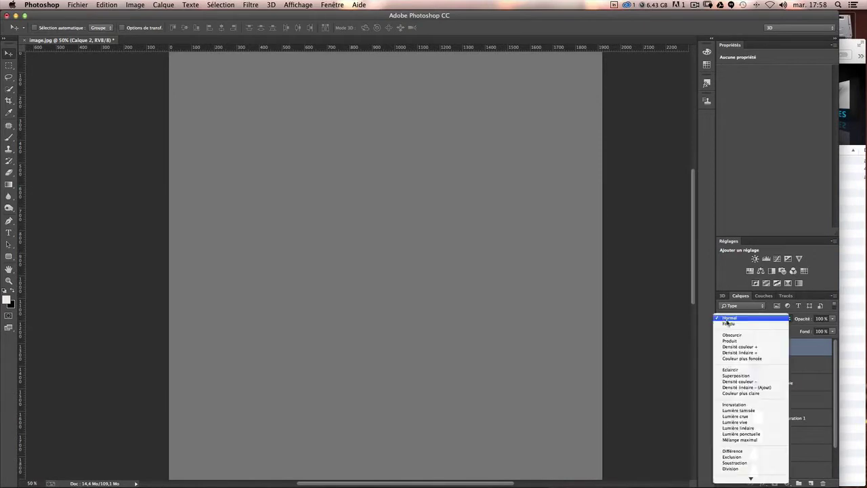
left_click(748, 410)
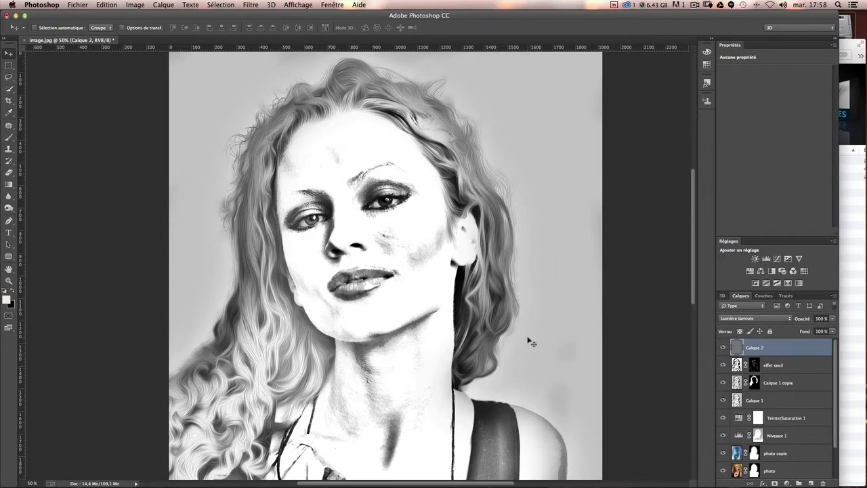
scroll(530, 342, "down", 2)
scroll(530, 342, "up", 3)
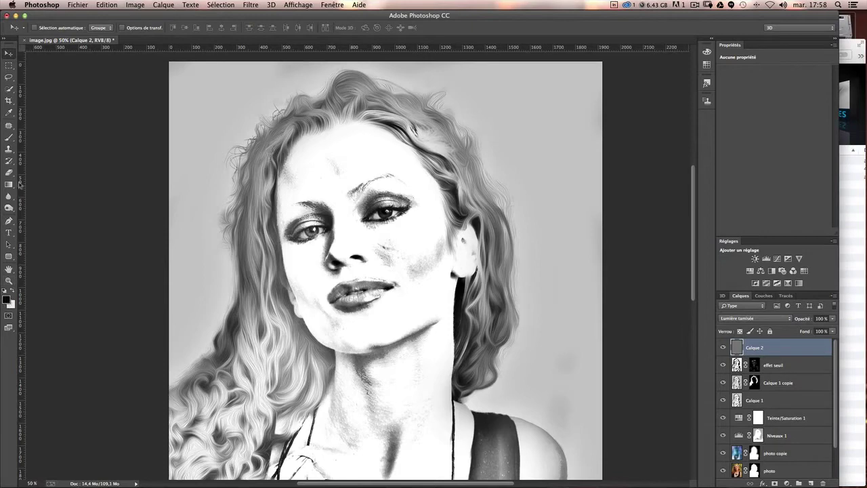
- Set up the Brush tool at about 111 px with 35% opacity
left_click(9, 138)
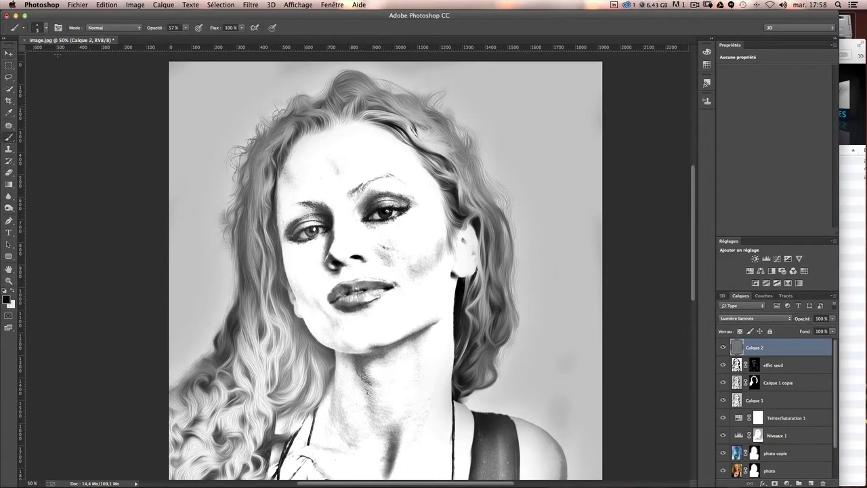
left_click(43, 30)
left_click_drag(69, 53, 73, 56)
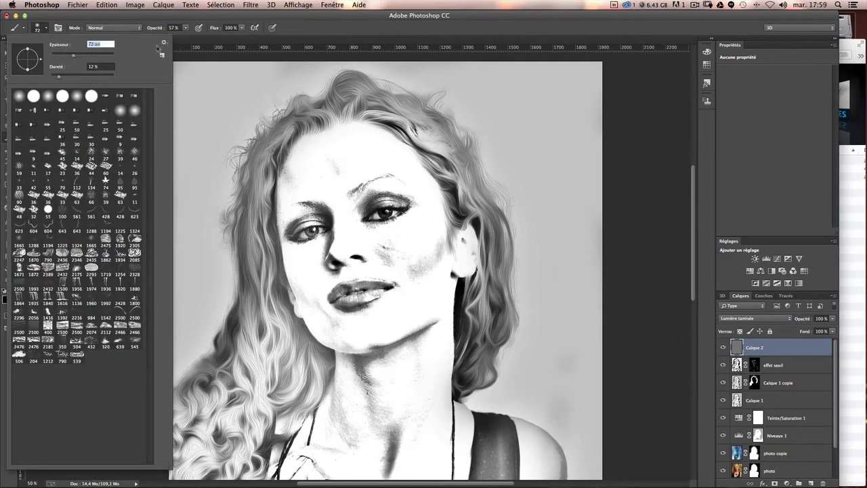
left_click(457, 27)
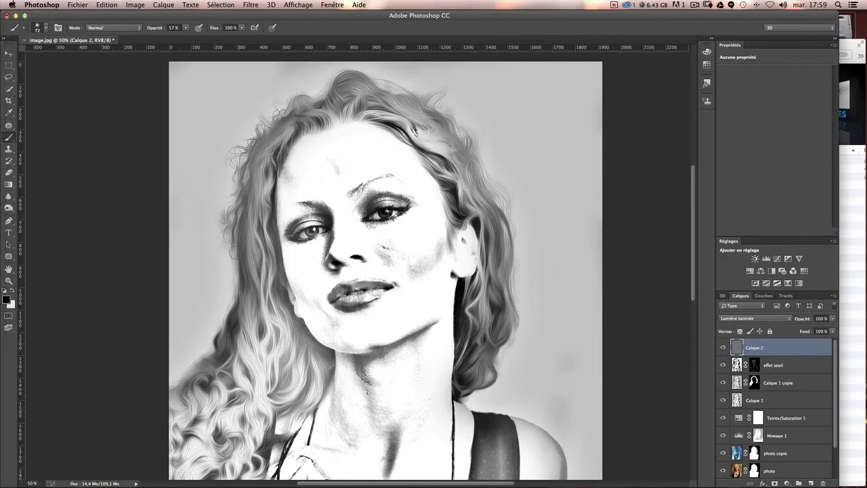
left_click_drag(271, 166, 274, 164)
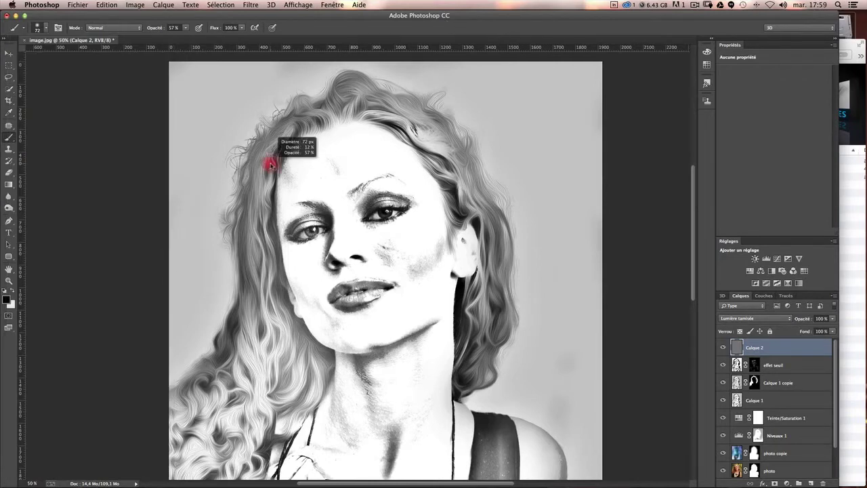
left_click(186, 29)
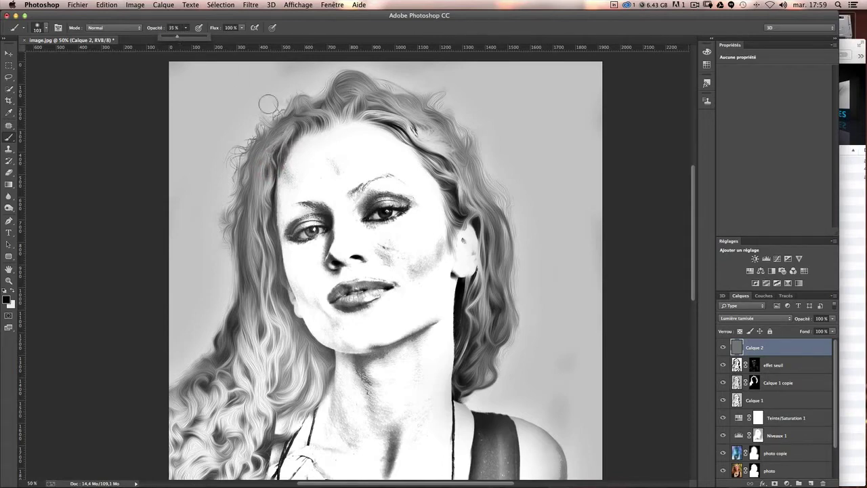
- Darken the hair strands left of the face, on top of the head, and along the jaw
left_click_drag(259, 196, 274, 278)
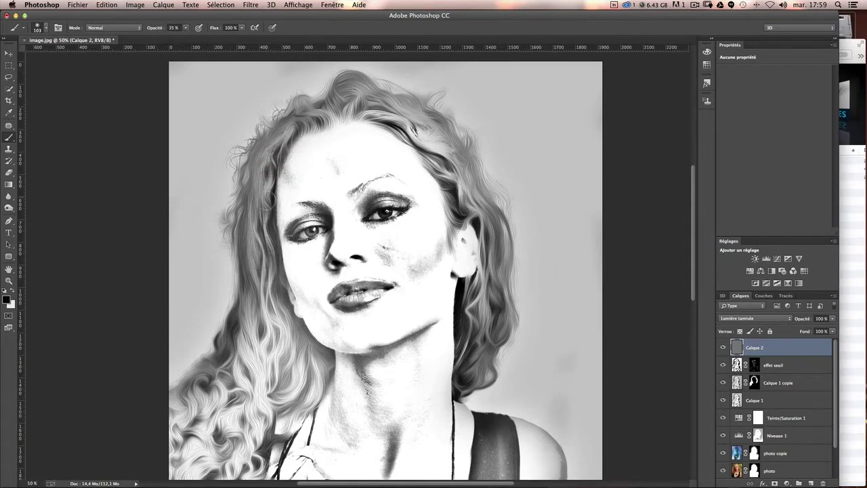
mouse_move(264, 196)
left_mouse_down()
mouse_move(288, 329)
mouse_move(279, 288)
mouse_move(333, 366)
mouse_move(256, 252)
left_mouse_up()
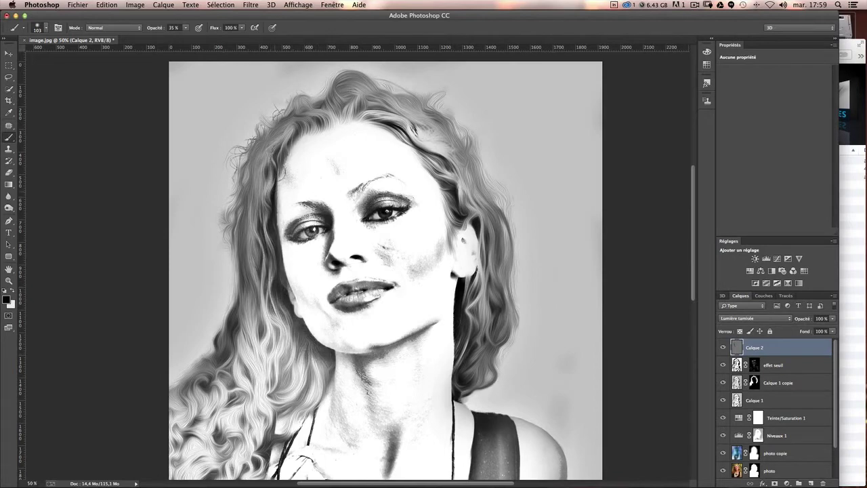
mouse_move(270, 188)
left_mouse_down()
mouse_move(288, 127)
mouse_move(315, 112)
left_mouse_up()
mouse_move(299, 143)
left_mouse_down()
mouse_move(335, 117)
mouse_move(454, 173)
mouse_move(463, 404)
left_mouse_up()
mouse_move(279, 294)
left_mouse_down()
mouse_move(298, 329)
mouse_move(321, 346)
left_mouse_up()
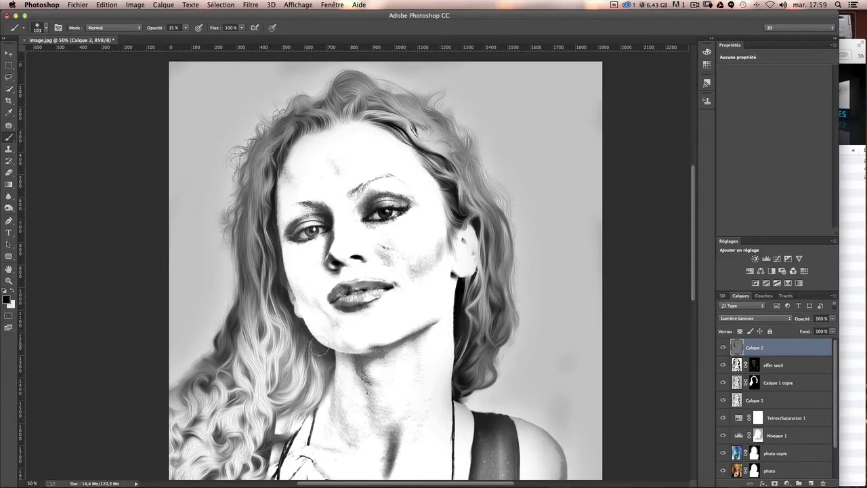
left_click_drag(266, 234, 272, 147)
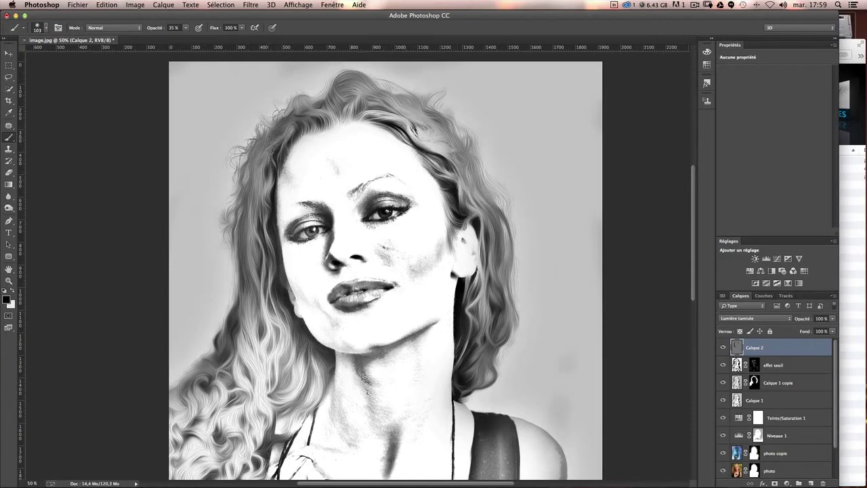
left_click_drag(276, 369, 286, 358)
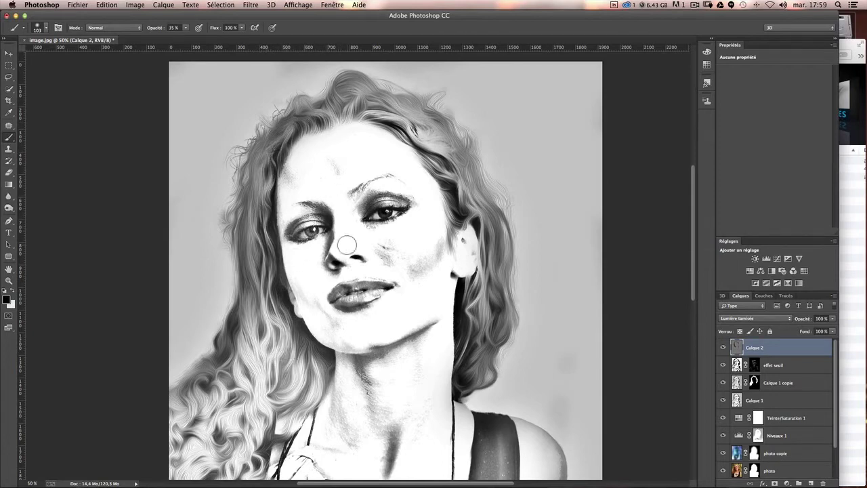
key("super+plus")
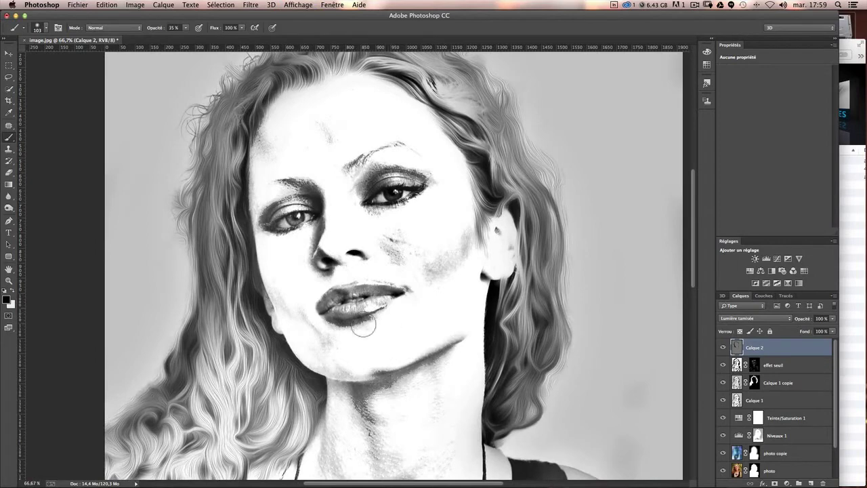
- With a 36 px brush, darken the lower lip, then shade the jawline toward the neck
left_click_drag(407, 372, 401, 371)
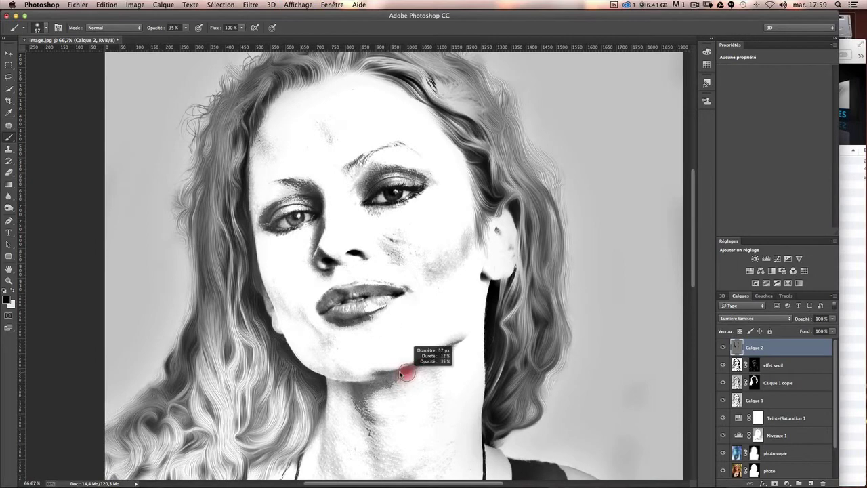
left_click_drag(311, 202, 298, 202)
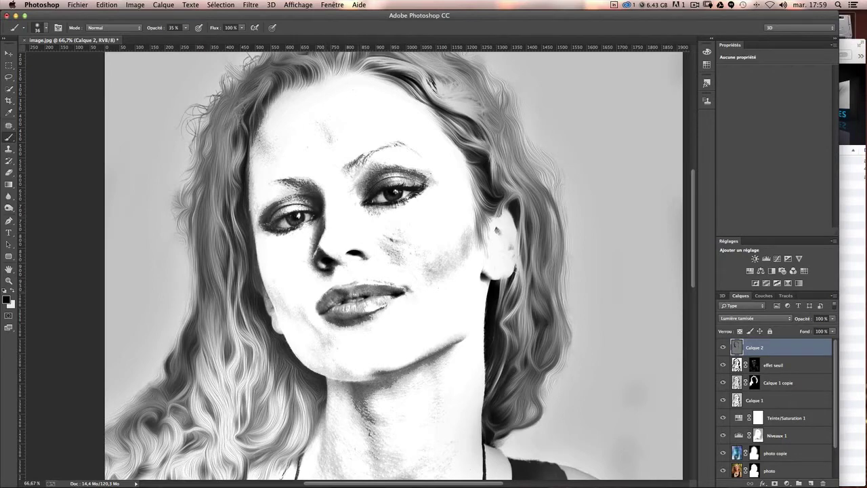
left_click_drag(320, 318, 387, 320)
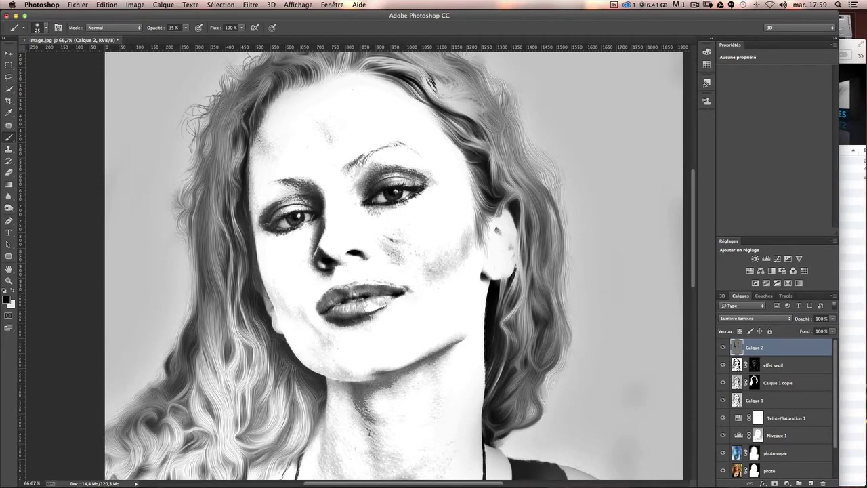
left_click_drag(373, 371, 387, 372)
mouse_move(443, 359)
left_mouse_down()
mouse_move(344, 405)
mouse_move(333, 389)
left_mouse_up()
- Shade across the neck, soften the jaw, and darken the left side of the neck
left_click_drag(379, 403, 396, 407)
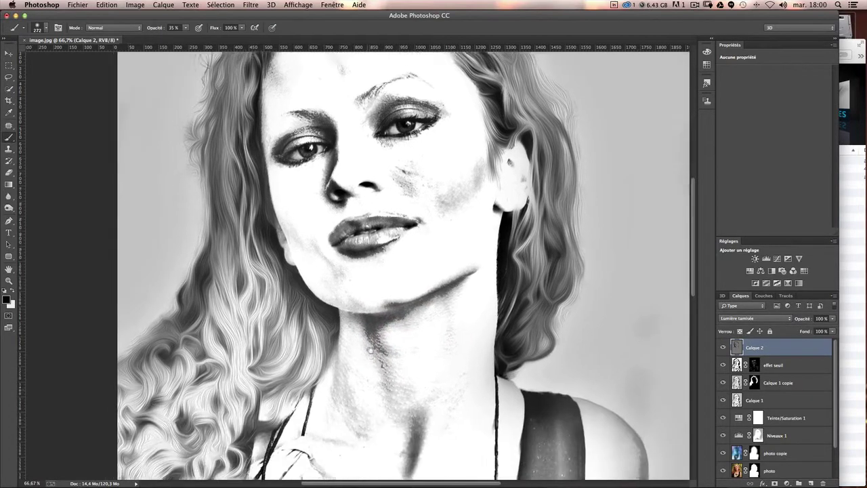
scroll(397, 407, "down", 5)
left_click_drag(406, 347, 379, 349)
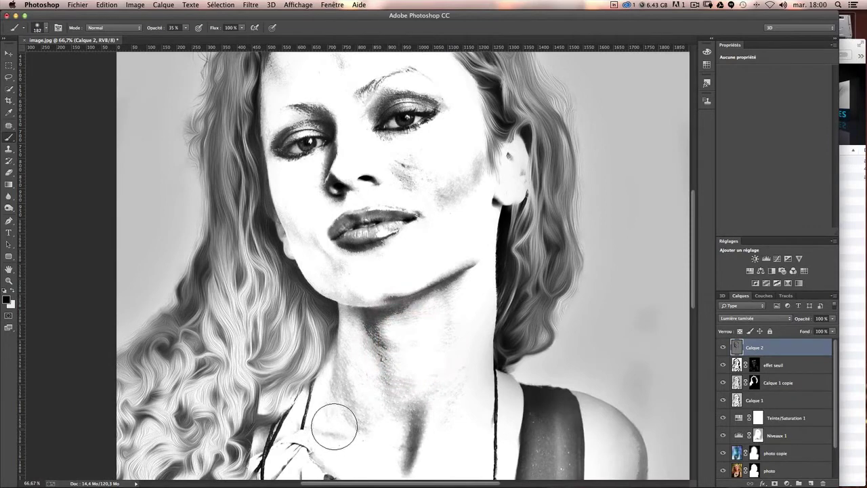
left_click_drag(424, 315, 449, 311)
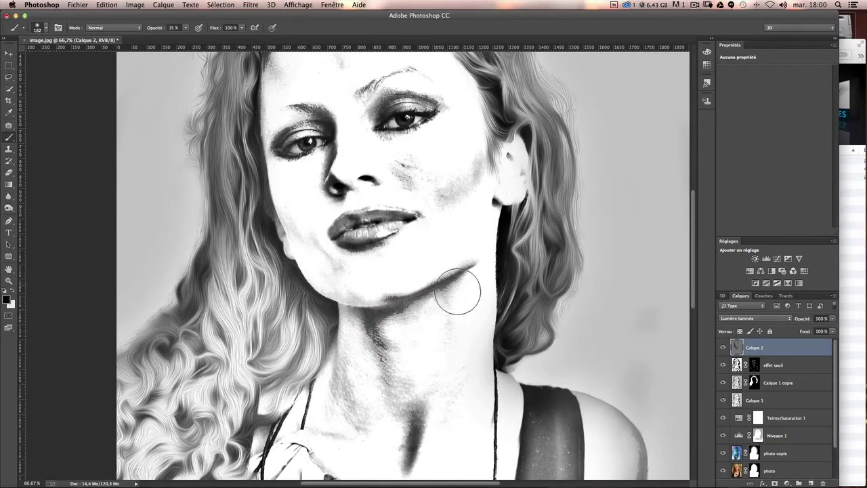
scroll(448, 311, "left", 2)
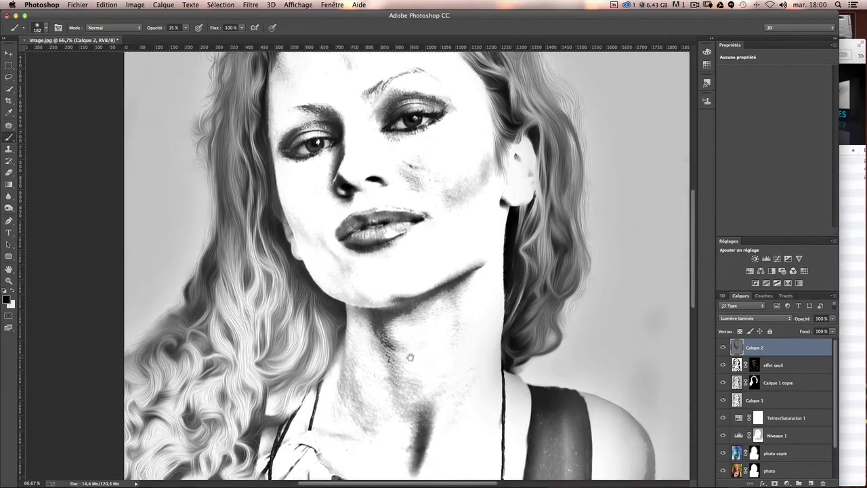
left_click_drag(469, 281, 416, 320)
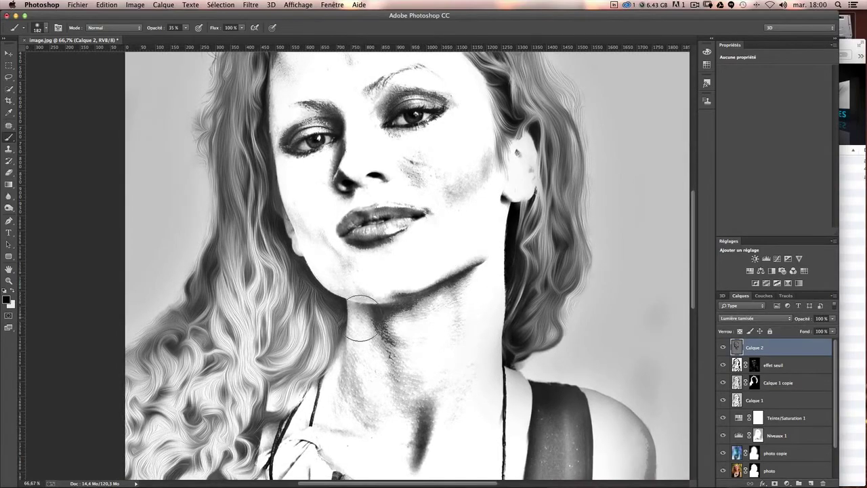
scroll(369, 298, "up", 2)
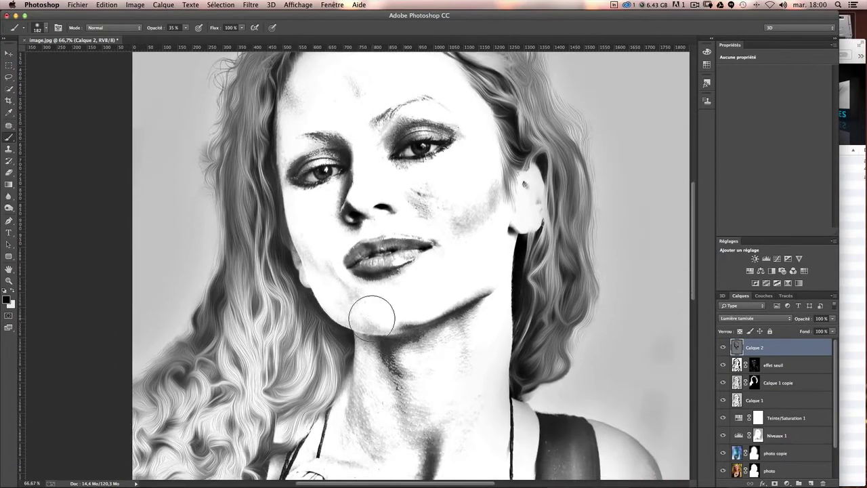
scroll(430, 396, "down", 3)
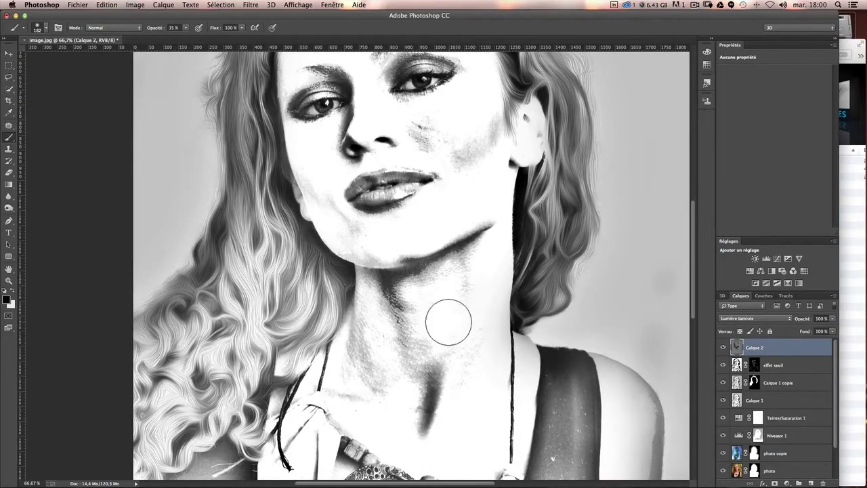
scroll(444, 324, "up", 3)
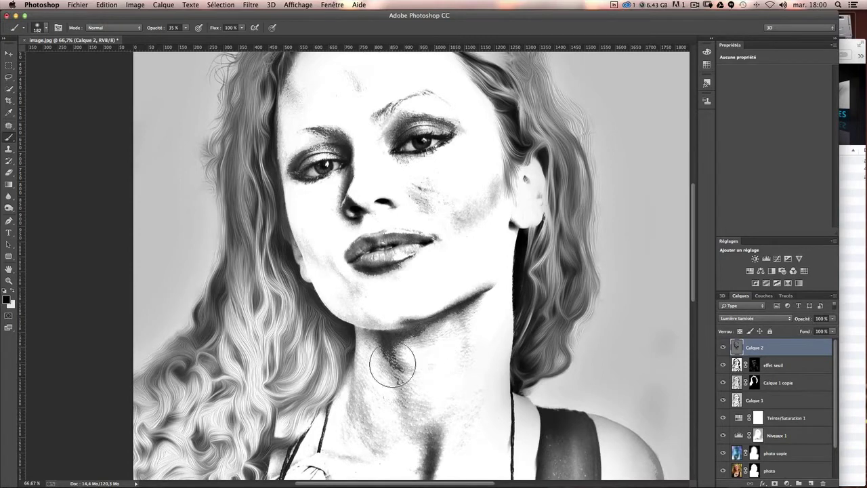
mouse_move(387, 364)
left_mouse_down()
mouse_move(348, 429)
mouse_move(377, 436)
mouse_move(363, 439)
left_mouse_up()
scroll(362, 439, "down", 2)
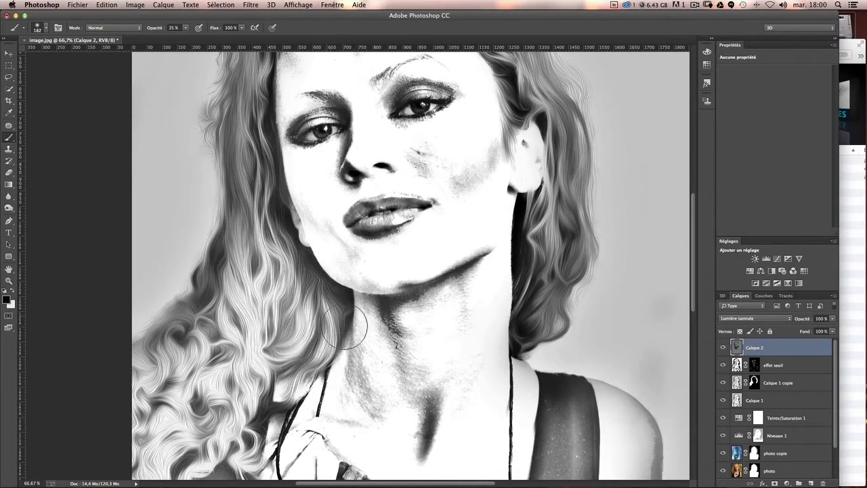
scroll(405, 364, "up", 2)
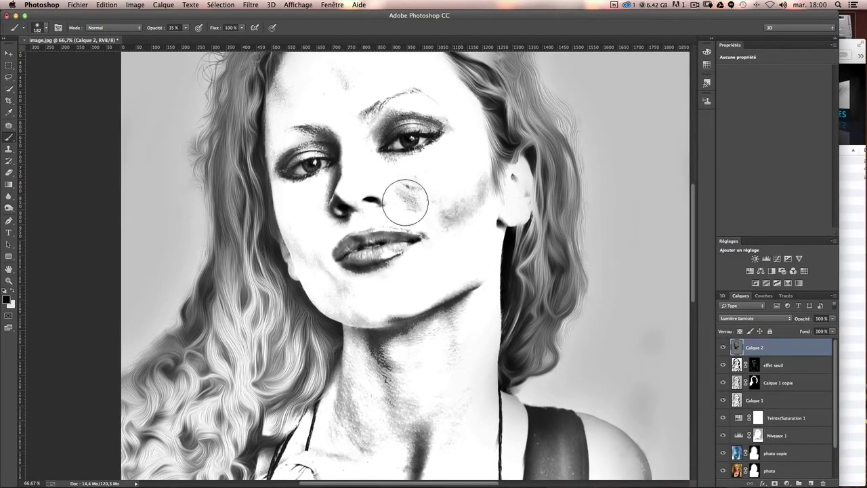
- Darken the right cheek
left_click_drag(406, 194, 474, 203)
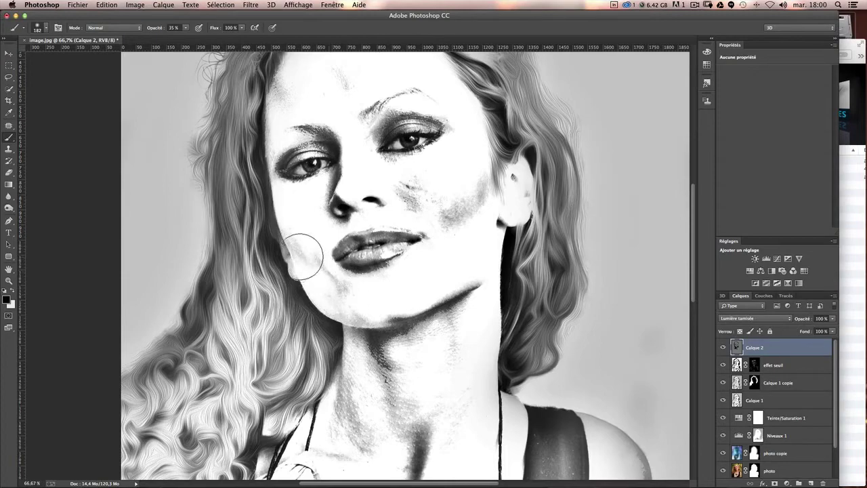
scroll(305, 234, "up", 5)
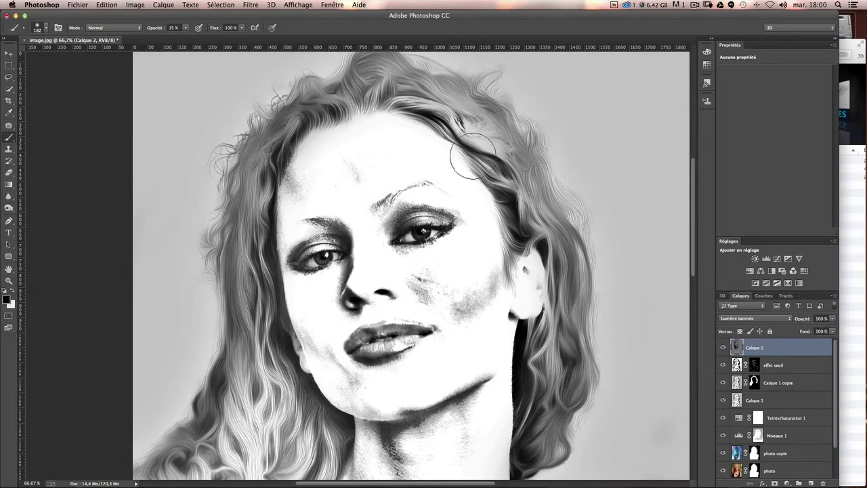
scroll(474, 378, "down", 3)
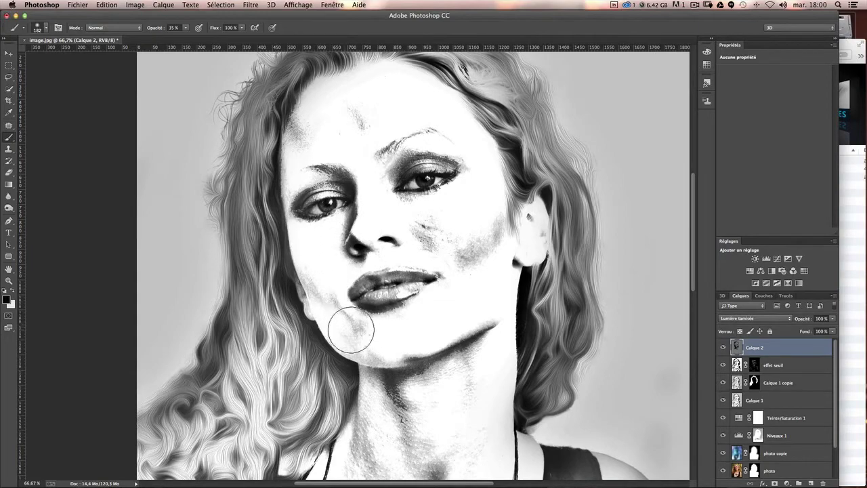
- With a ~117 px brush, darken the left shoulder, the right shoulder edge and the shirt strap
mouse_move(403, 364)
left_mouse_down()
mouse_move(394, 369)
mouse_move(427, 371)
left_mouse_up()
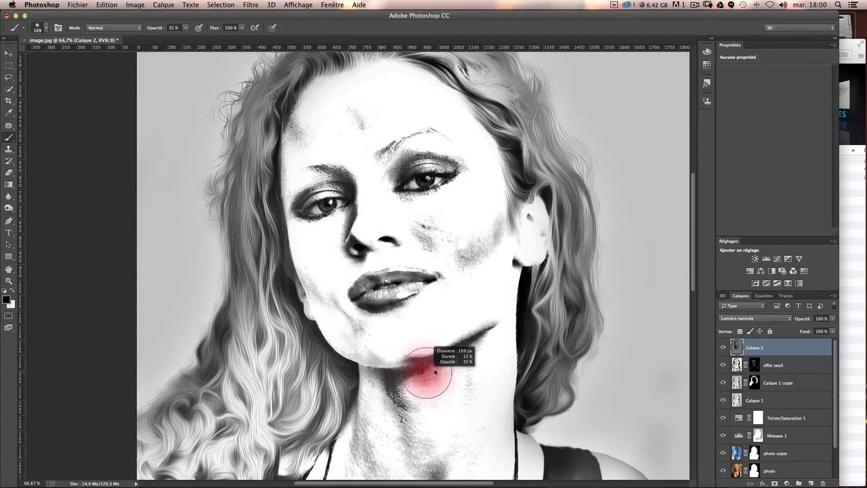
scroll(271, 271, "down", 10)
mouse_move(253, 252)
left_mouse_down()
mouse_move(203, 271)
mouse_move(170, 310)
mouse_move(237, 230)
mouse_move(175, 300)
left_mouse_up()
mouse_move(198, 231)
left_mouse_down()
mouse_move(235, 287)
mouse_move(244, 387)
left_mouse_up()
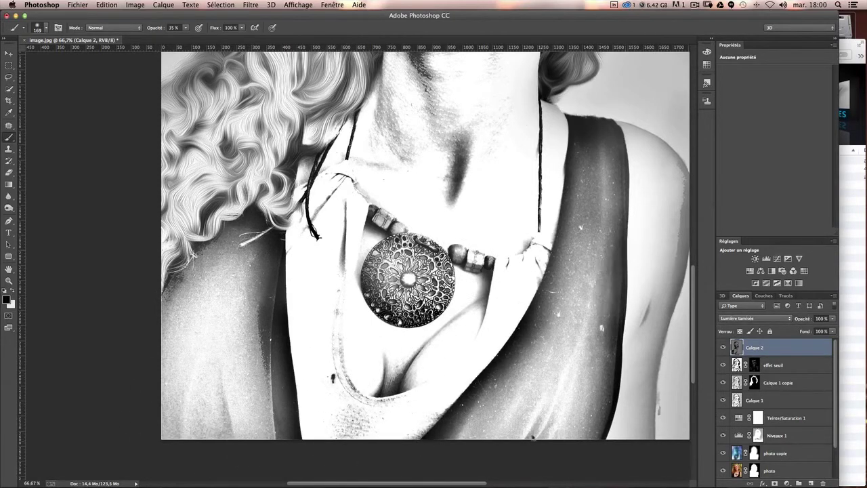
left_click_drag(603, 98, 596, 437)
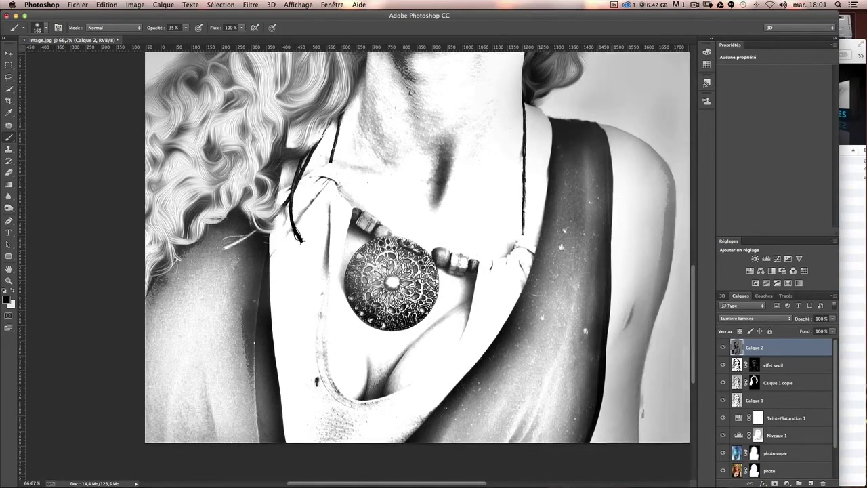
scroll(447, 151, "right", 5)
left_click_drag(447, 151, 455, 408)
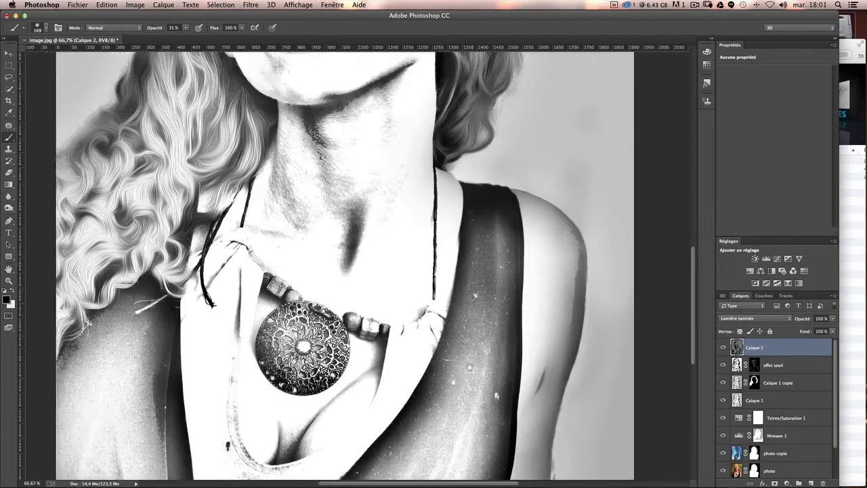
scroll(456, 408, "up", 5)
scroll(474, 366, "up", 5)
scroll(503, 324, "down", 3)
scroll(502, 324, "left", 2)
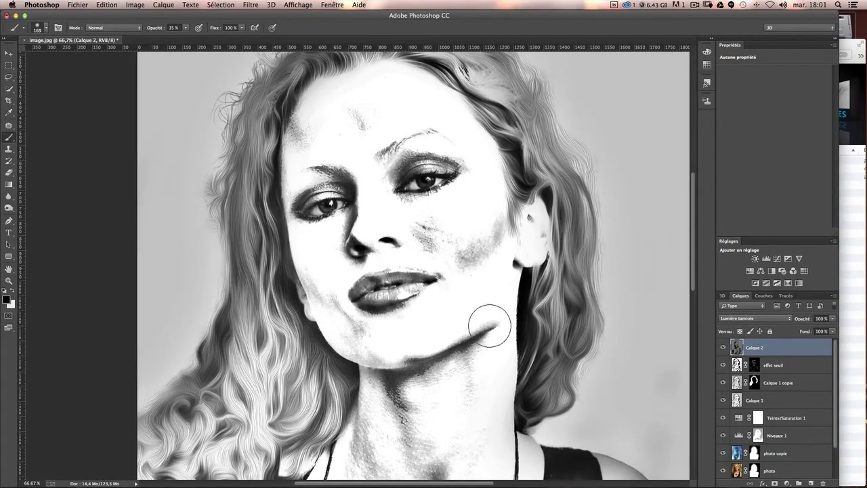
- Switch Calque 2 to Normal to inspect the strokes, then restore Lumière tamisée
left_click(745, 319)
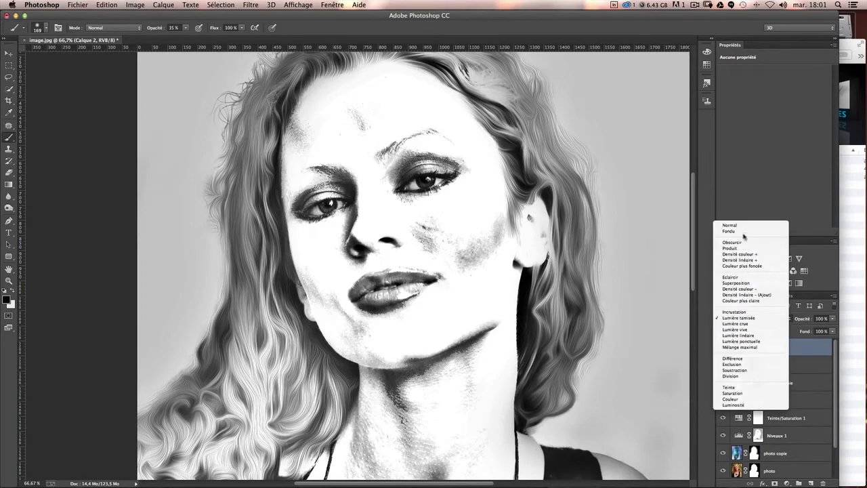
left_click(744, 229)
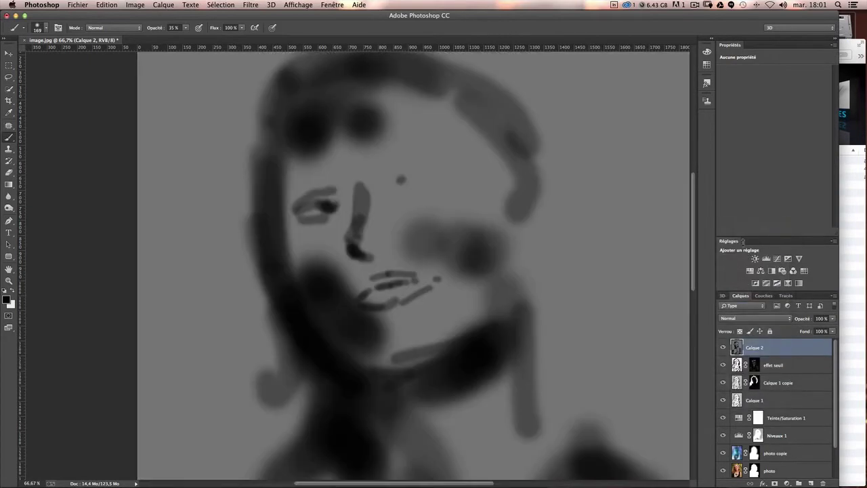
left_click(745, 317)
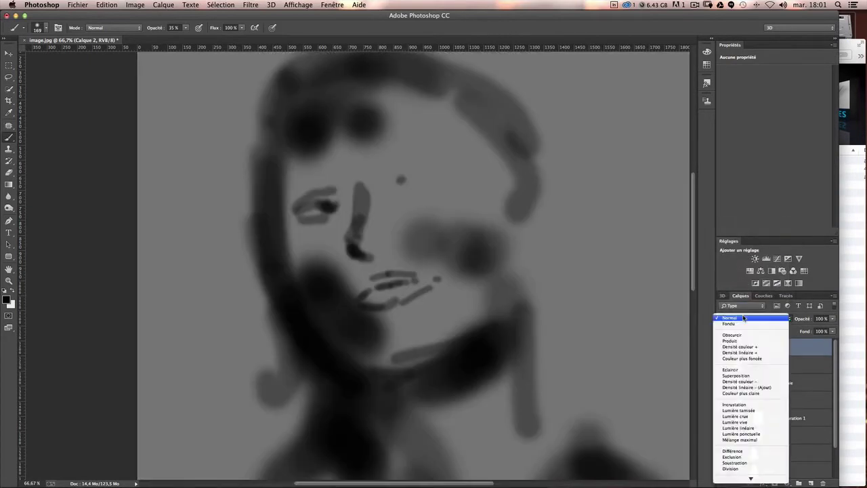
left_click(748, 413)
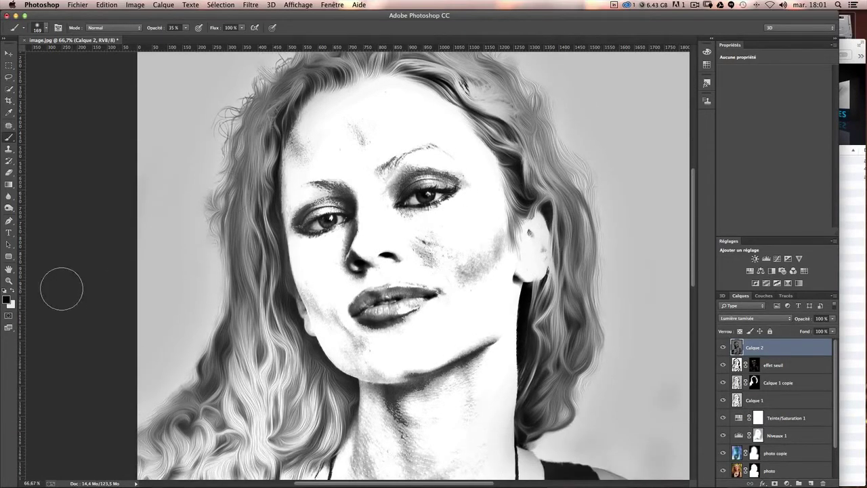
- Switch to white and lighten strands of the left hair with a 65 px brush
key("x")
left_click_drag(277, 291, 207, 291)
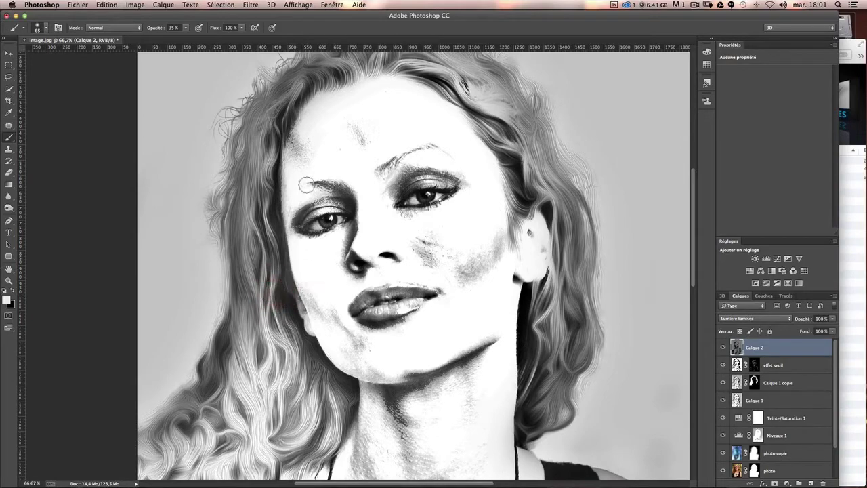
scroll(254, 403, "down", 5)
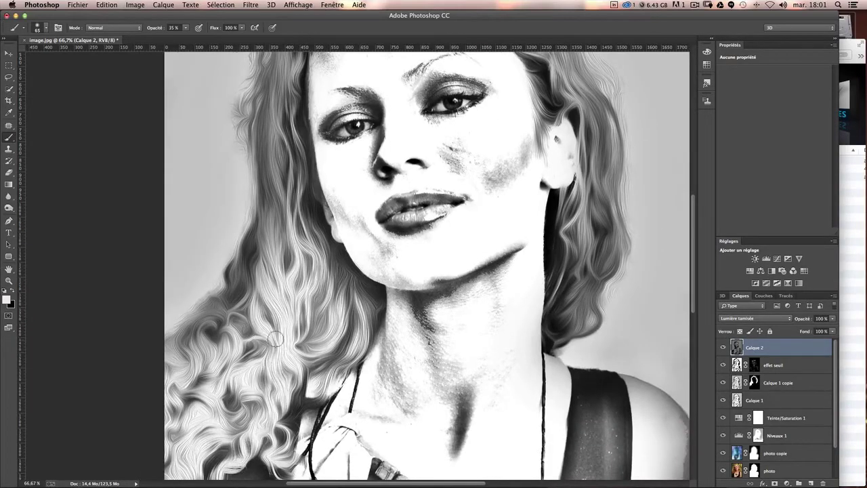
left_click_drag(269, 312, 268, 359)
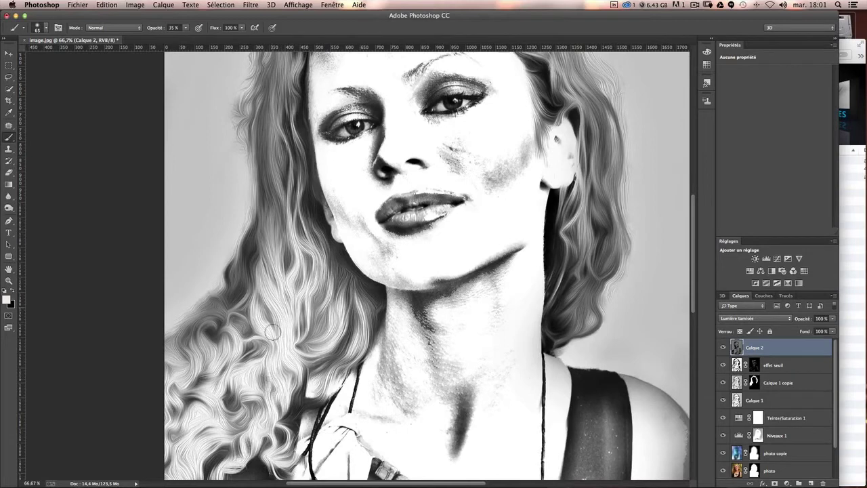
left_click(186, 28)
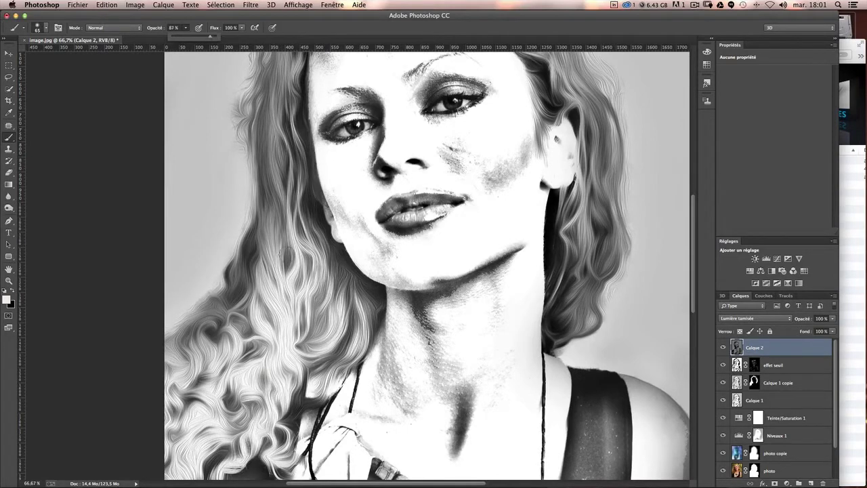
left_click_drag(279, 255, 295, 330)
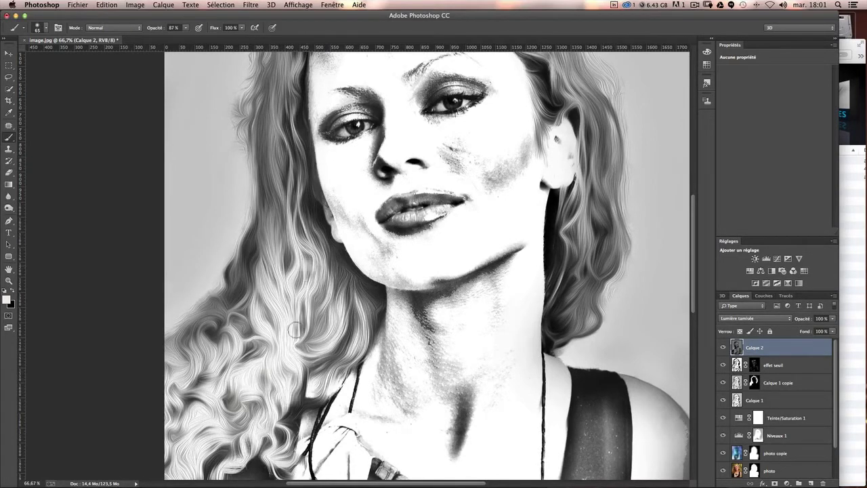
scroll(295, 330, "up", 5)
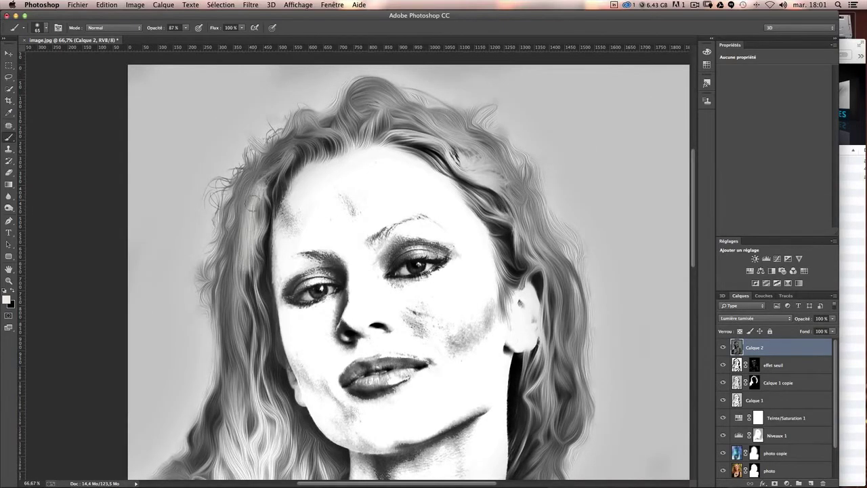
key("ctrl+z")
key("ctrl+z")
key("ctrl+z")
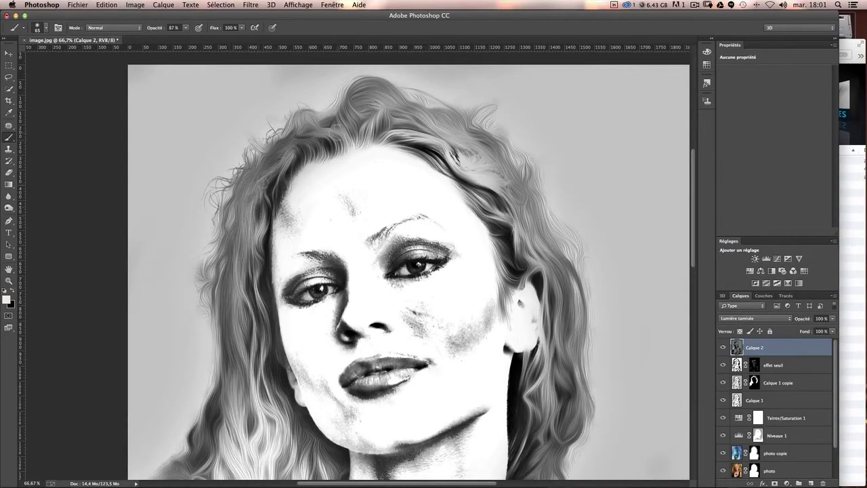
- Brighten hair along the top and right side of the head, undoing the last strokes
mouse_move(348, 139)
left_mouse_down()
mouse_move(544, 265)
mouse_move(535, 271)
mouse_move(540, 252)
left_mouse_up()
left_click_drag(550, 285, 535, 468)
scroll(535, 407, "down", 5)
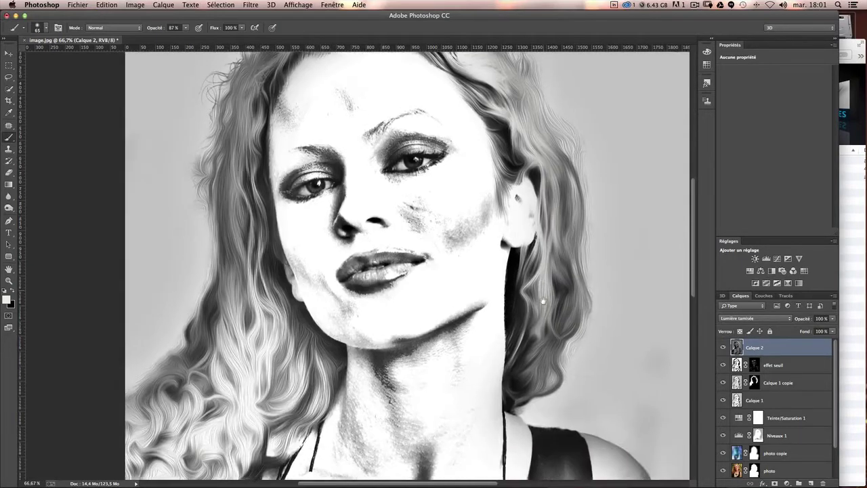
left_click_drag(552, 271, 520, 359)
scroll(551, 242, "up", 2)
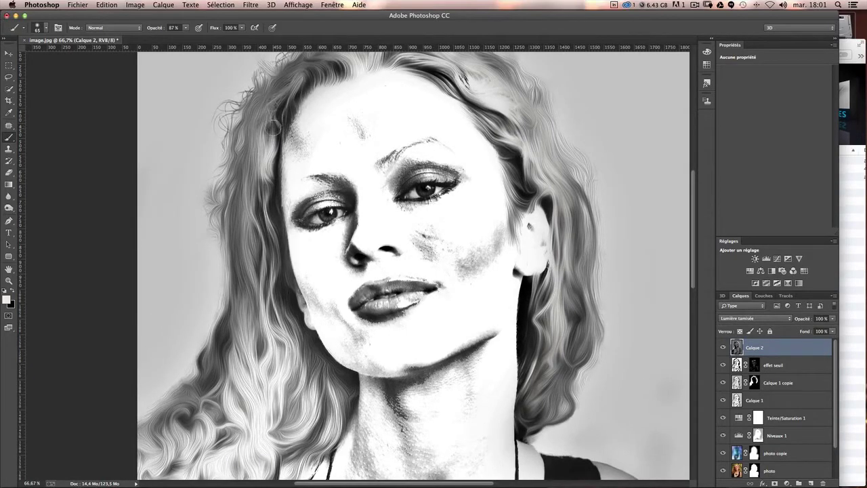
key("ctrl+z")
- Paint lower-opacity bright strokes up the left hair and top of the head with a 40 px brush
left_click(185, 29)
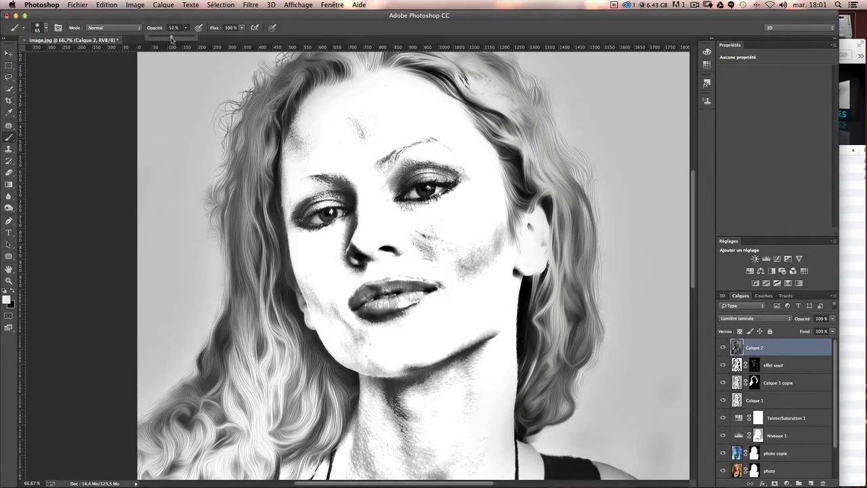
left_click_drag(264, 122, 257, 270)
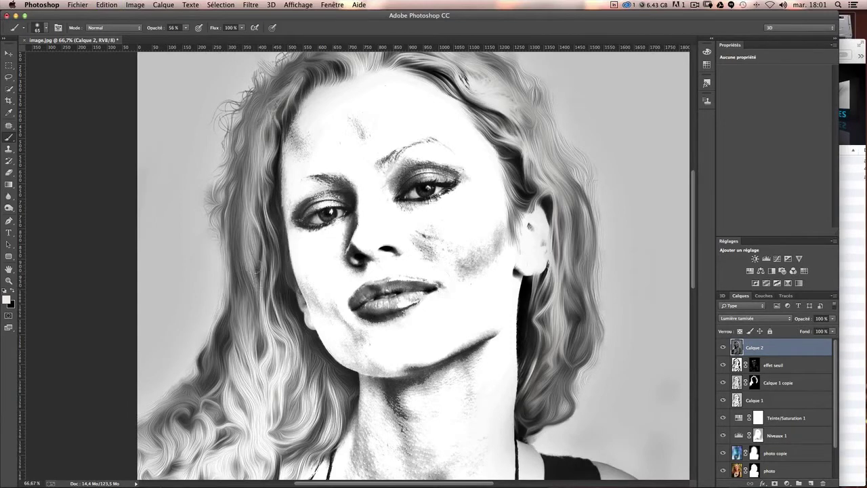
key("ctrl+z")
left_click_drag(264, 126, 263, 466)
left_click_drag(278, 229, 270, 228)
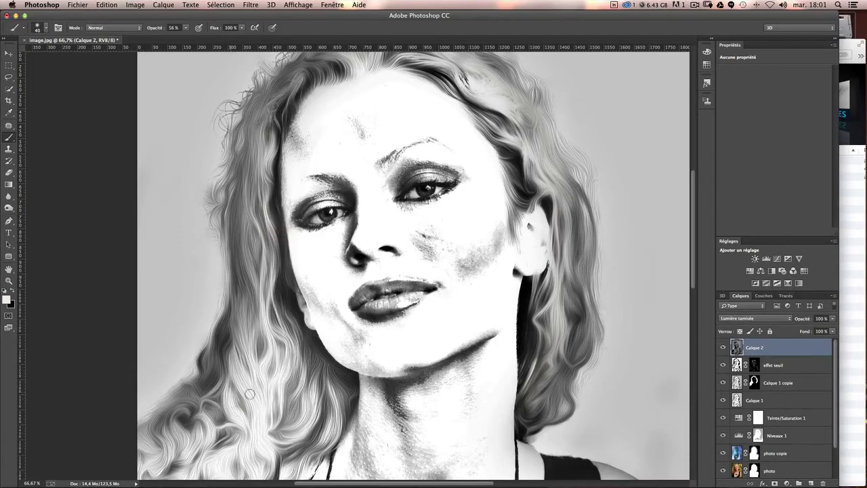
left_click_drag(245, 313, 261, 128)
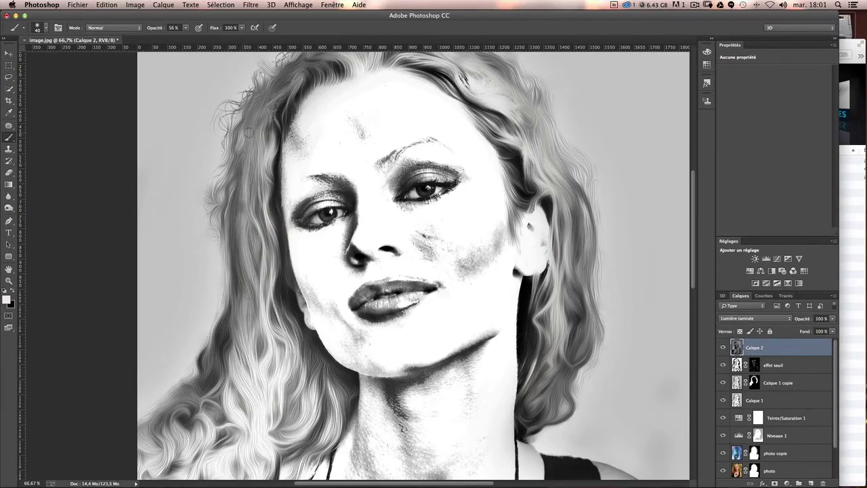
left_click_drag(369, 172, 343, 209)
left_click_drag(316, 118, 288, 94)
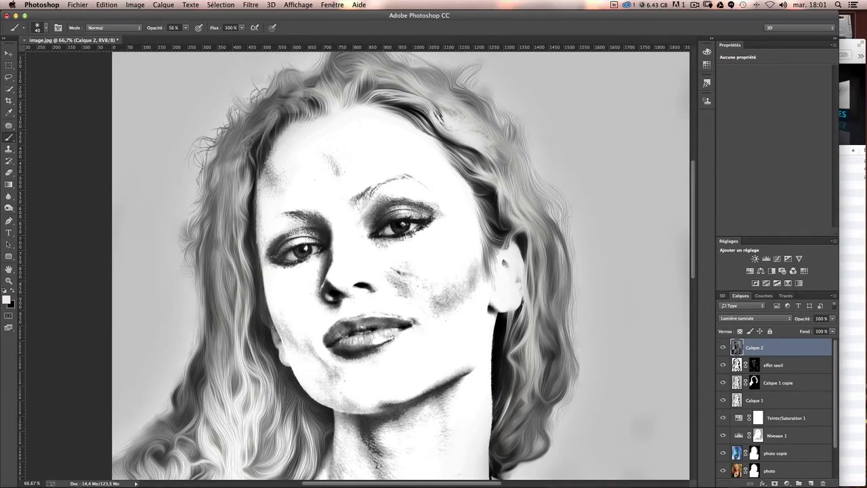
left_click_drag(350, 88, 368, 119)
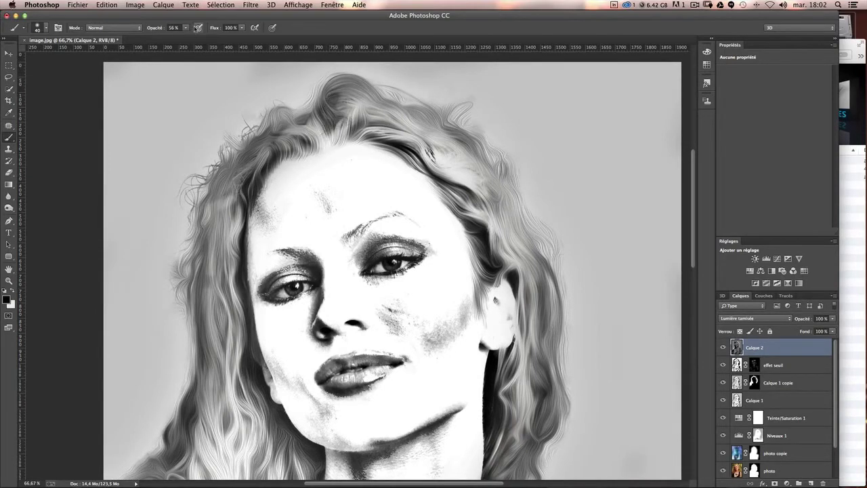
- Lower brush opacity to 19% and add faint dark strokes over the top and left hair
left_click(186, 27)
left_click_drag(199, 50, 190, 50)
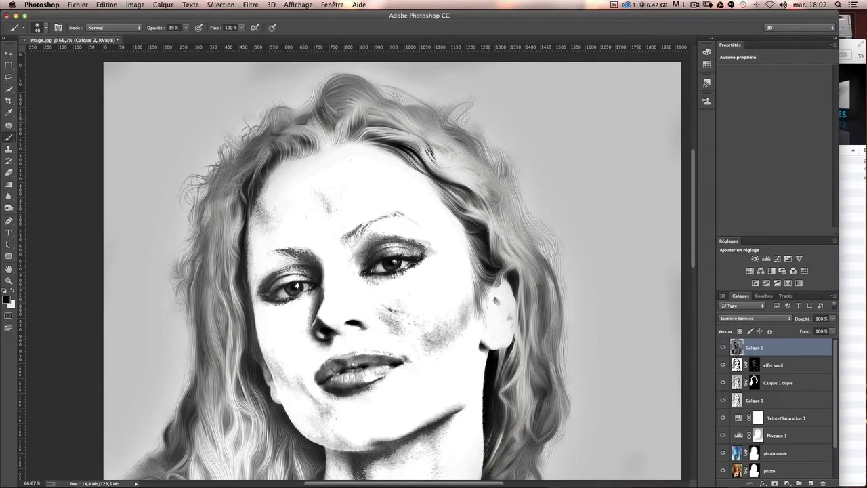
mouse_move(325, 98)
left_mouse_down()
mouse_move(342, 106)
mouse_move(295, 143)
left_mouse_up()
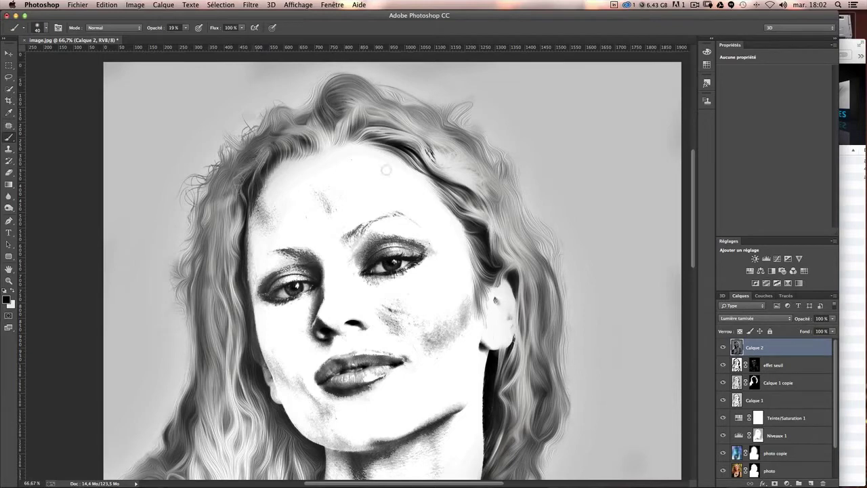
mouse_move(387, 170)
left_mouse_down()
mouse_move(466, 163)
mouse_move(439, 148)
mouse_move(453, 143)
mouse_move(503, 204)
mouse_move(528, 316)
mouse_move(528, 405)
left_mouse_up()
scroll(527, 405, "down", 5)
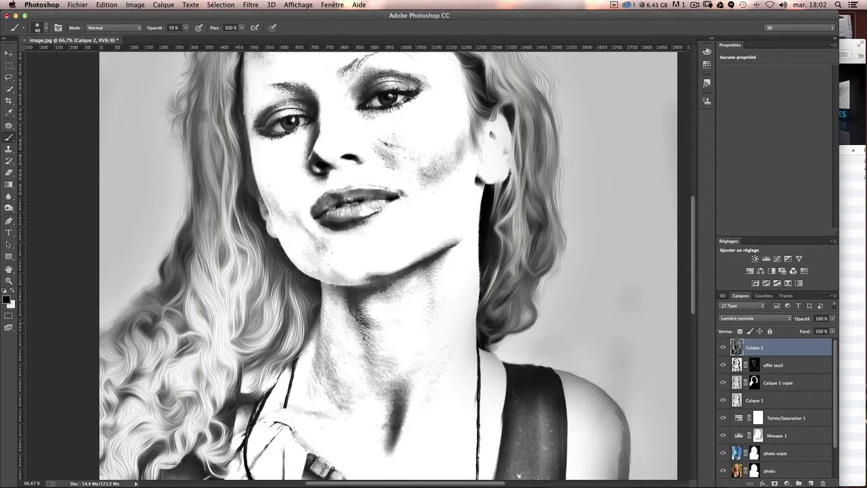
mouse_move(243, 319)
left_mouse_down()
mouse_move(263, 305)
mouse_move(212, 392)
mouse_move(171, 321)
mouse_move(129, 399)
left_mouse_up()
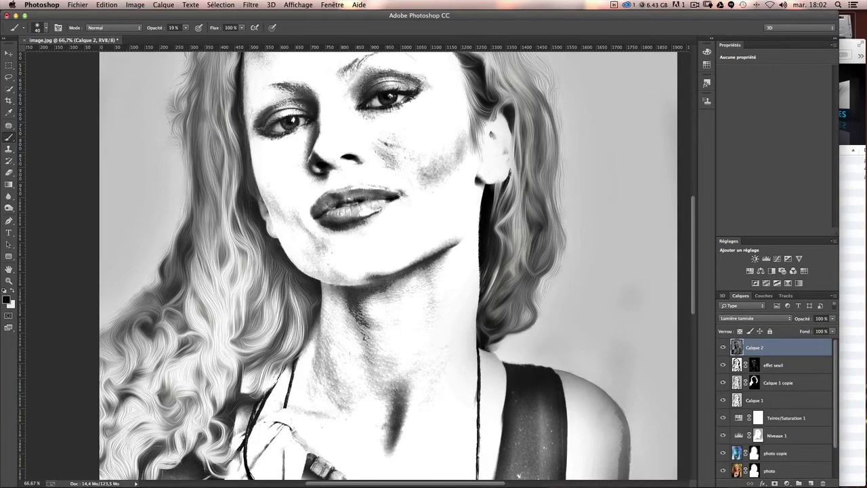
- Zoom out and toggle Calque 2 off and on to compare its effect
key("super+minus")
key("super+minus")
key("super+plus")
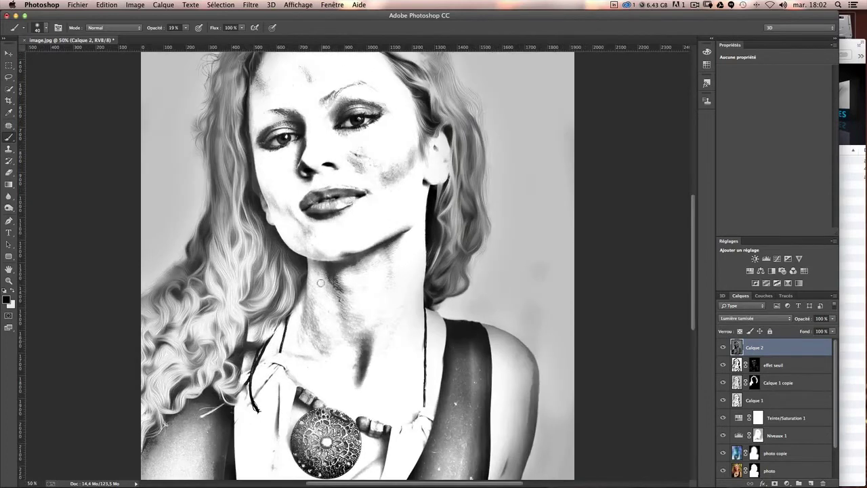
scroll(321, 282, "up", 5)
scroll(320, 283, "left", 5)
left_click(723, 347)
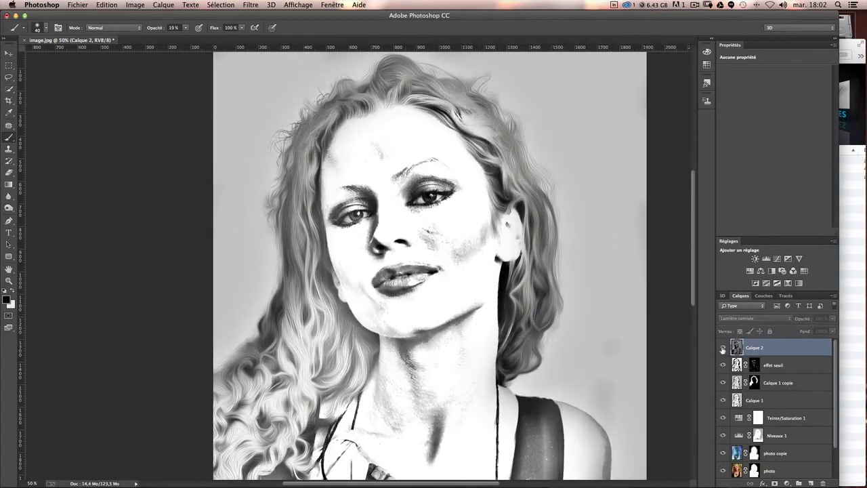
left_click(722, 346)
left_click(722, 347)
left_click(723, 347)
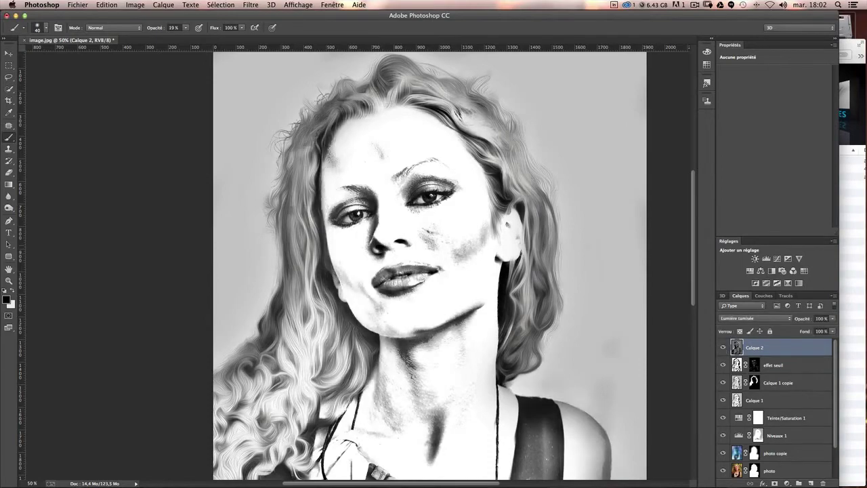
scroll(580, 245, "up", 5)
scroll(542, 223, "up", 5)
scroll(538, 216, "up", 3)
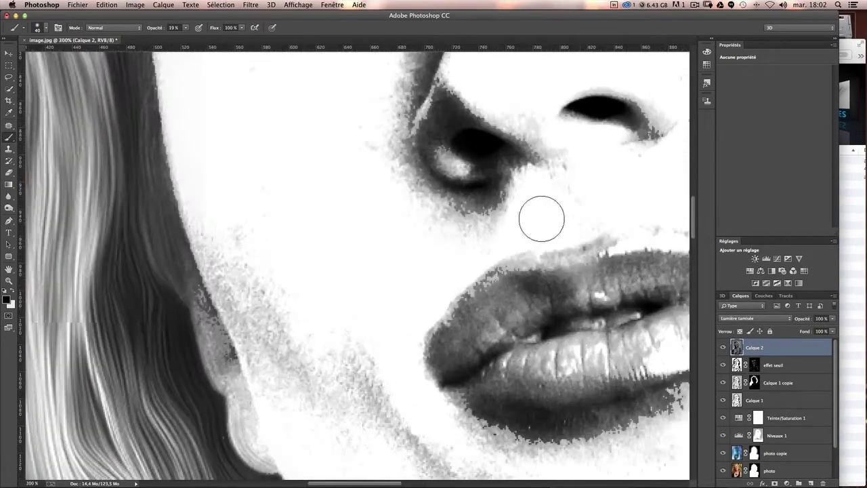
- Switch to white and set the brush to 10 px at 40% opacity
key("ctrl+r")
scroll(358, 264, "down", 3)
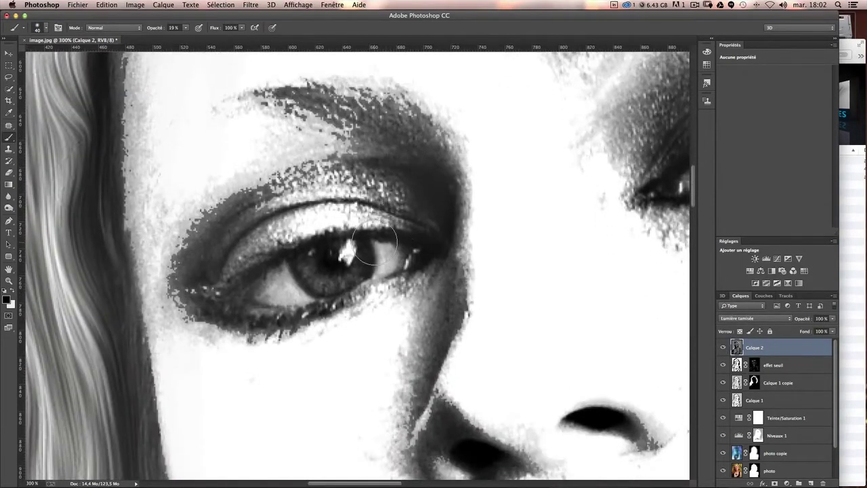
left_click_drag(378, 246, 361, 246)
key("x")
left_click(185, 29)
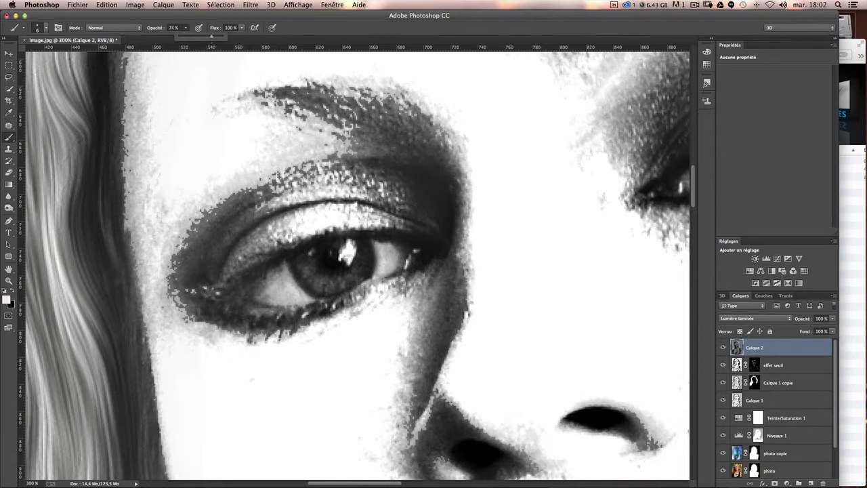
mouse_move(277, 285)
left_mouse_down()
mouse_move(268, 288)
mouse_move(286, 283)
mouse_move(268, 287)
mouse_move(291, 298)
mouse_move(279, 279)
mouse_move(389, 261)
mouse_move(302, 290)
left_mouse_up()
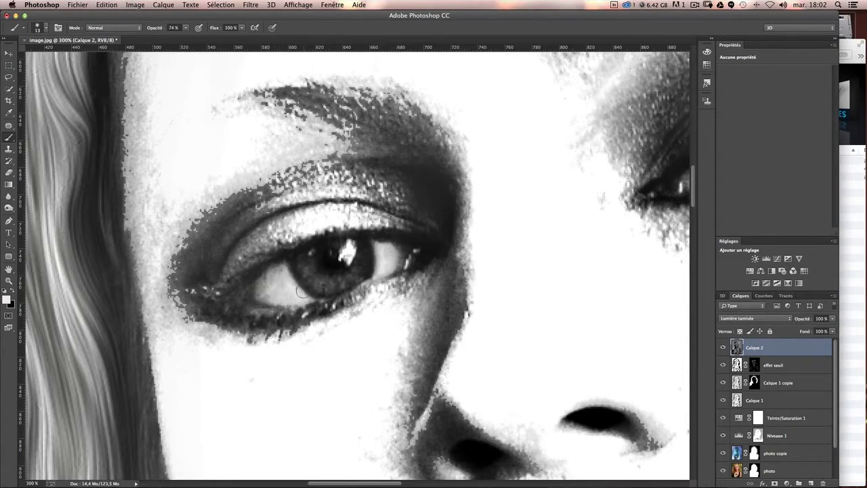
left_click(185, 28)
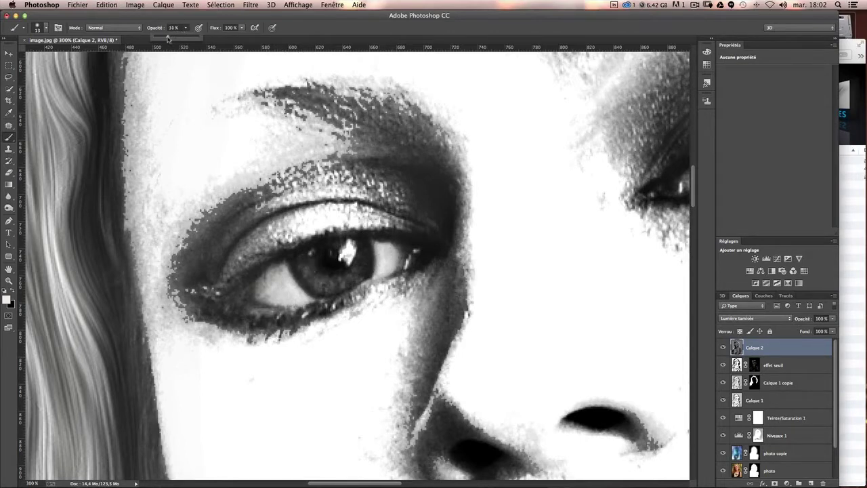
left_click_drag(168, 39, 173, 39)
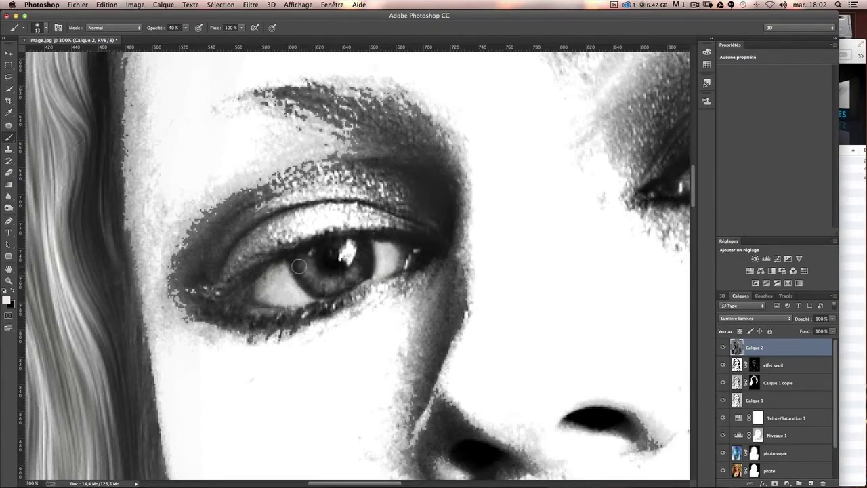
- Brighten the eye whites on both sides of the iris with small white strokes
left_click_drag(478, 295, 386, 289)
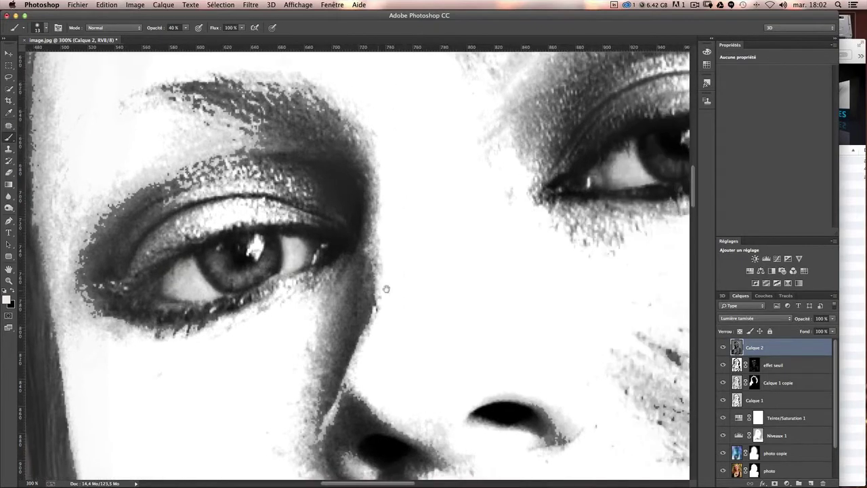
scroll(386, 289, "right", 5)
scroll(389, 278, "right", 5)
left_click_drag(329, 202, 315, 206)
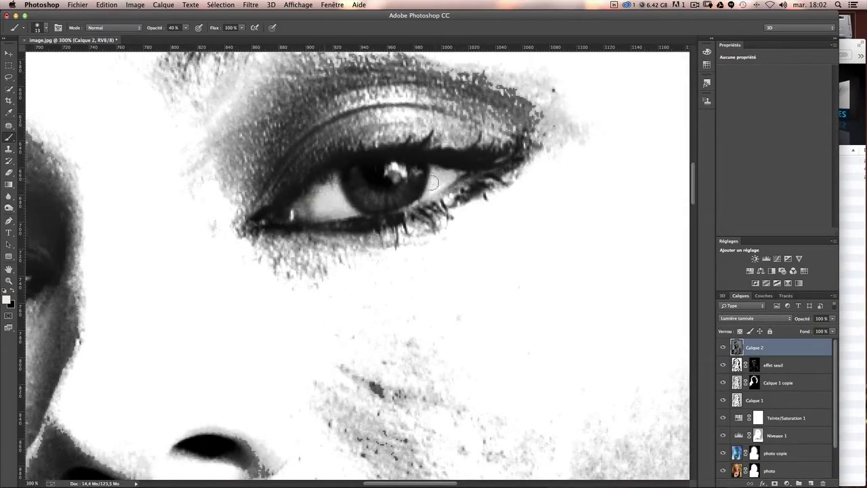
left_click_drag(429, 179, 425, 177)
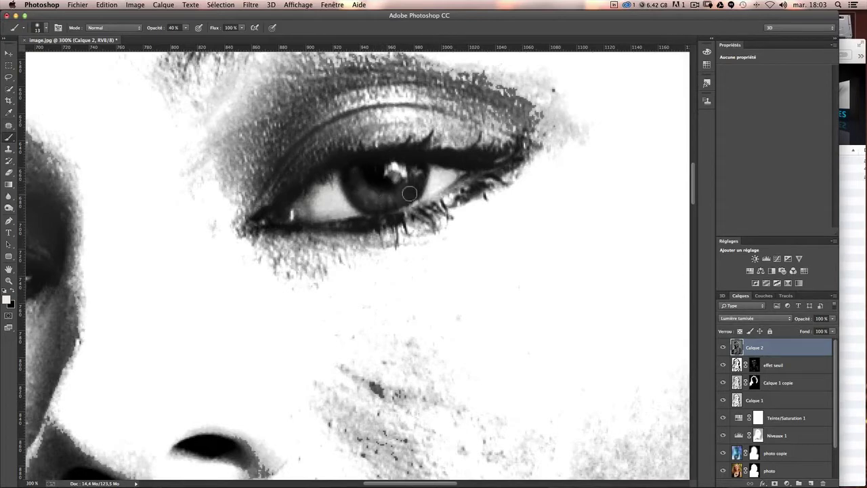
left_click_drag(384, 190, 383, 191)
- Zoom out and toggle Calque 2 on and off to compare the portrait with and without it
key("super+minus")
key("super+minus")
key("super+minus")
key("super+minus")
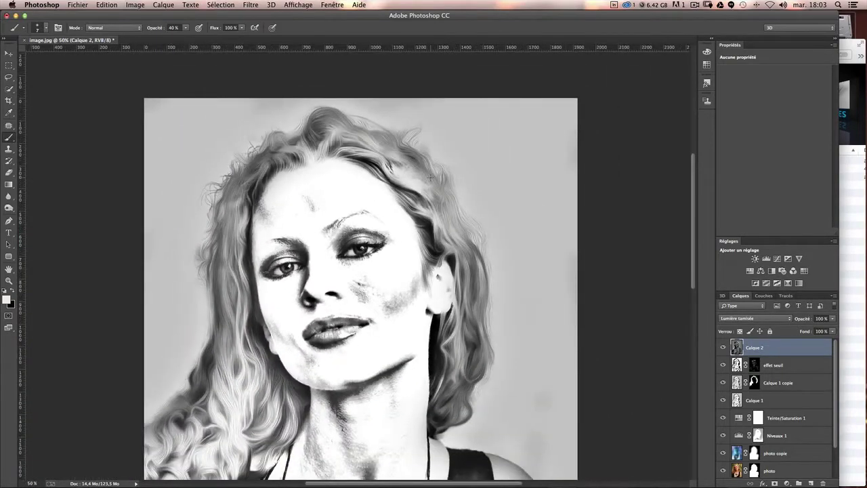
double_click(723, 347)
left_click(723, 347)
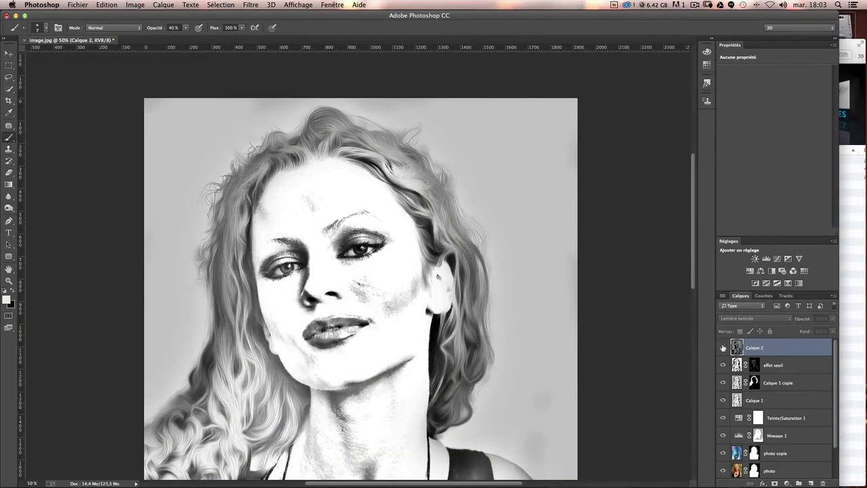
double_click(722, 348)
left_click(723, 348)
double_click(723, 348)
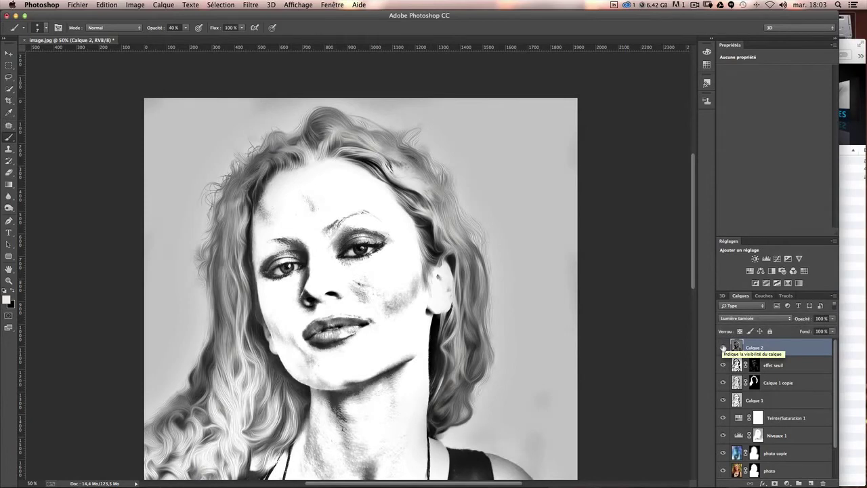
scroll(529, 351, "down", 3)
scroll(528, 351, "left", 2)
- Set brush opacity to 80% and Calque 2's layer opacity to 75%, then recheck the result
left_click(821, 319)
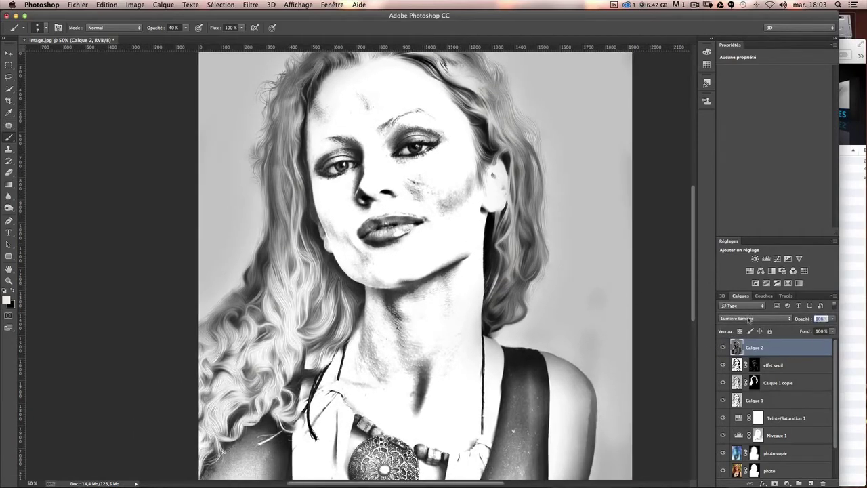
scroll(522, 290, "up", 3)
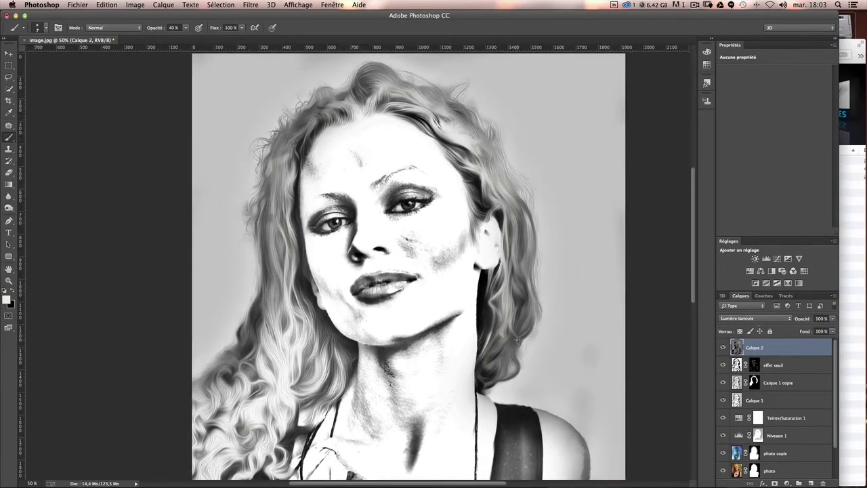
left_click(178, 27)
type("75")
key("Return")
left_click(821, 318)
type("75")
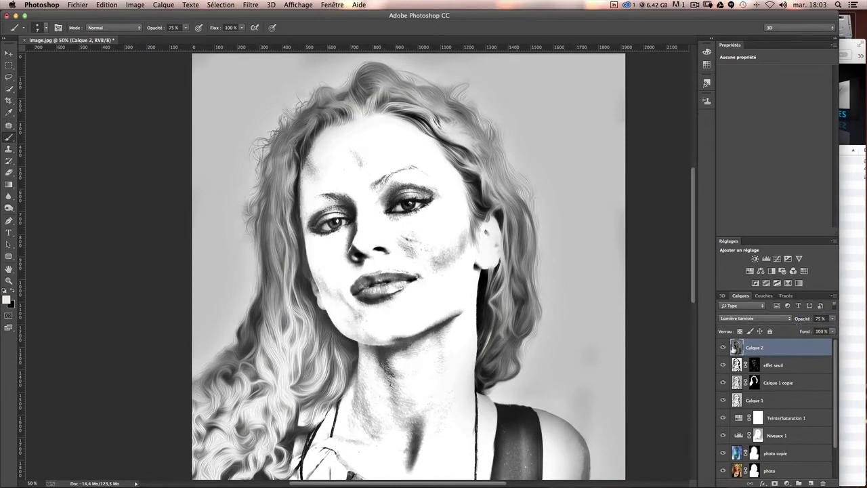
left_click(723, 348)
left_click(723, 347)
left_click(724, 347)
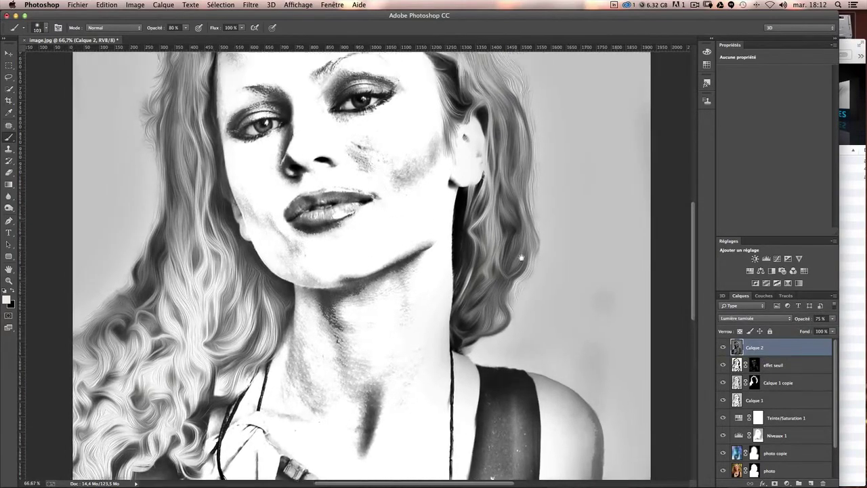
scroll(528, 349, "up", 3)
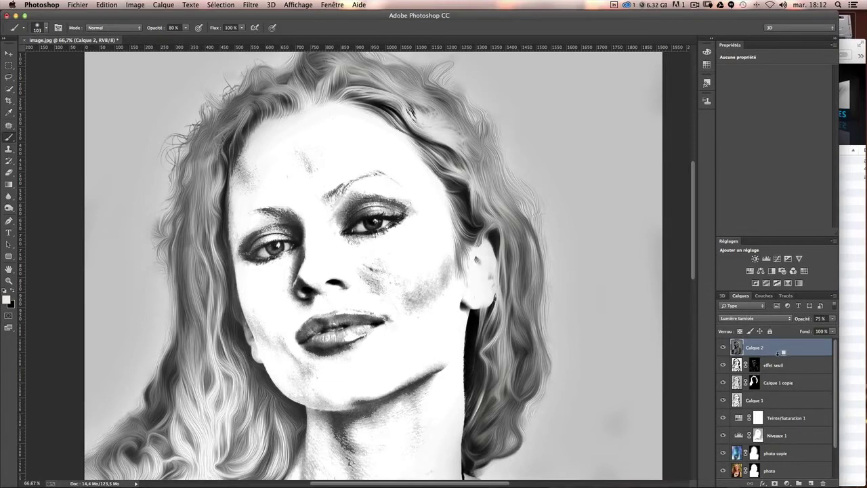
- Stamp visible layers into Calque 3, duplicate and invert it, and blend the copy as Densité linéaire (Ajout)
key("ctrl+shift+alt+e")
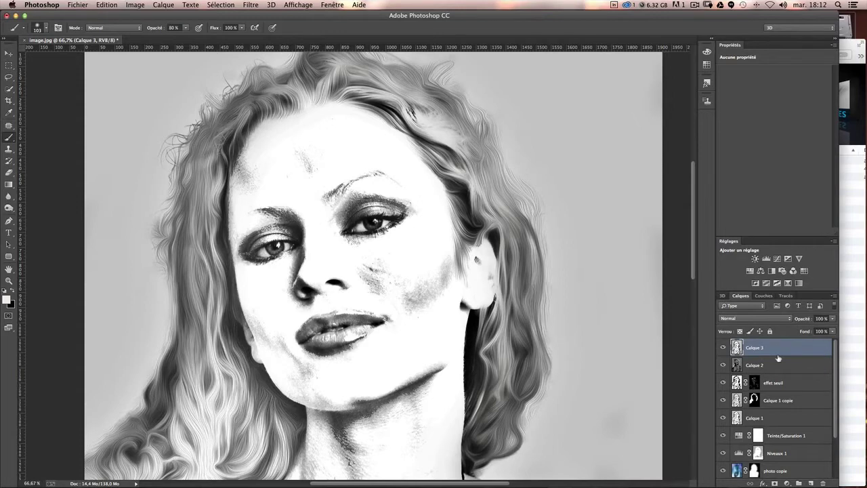
key("ctrl+j")
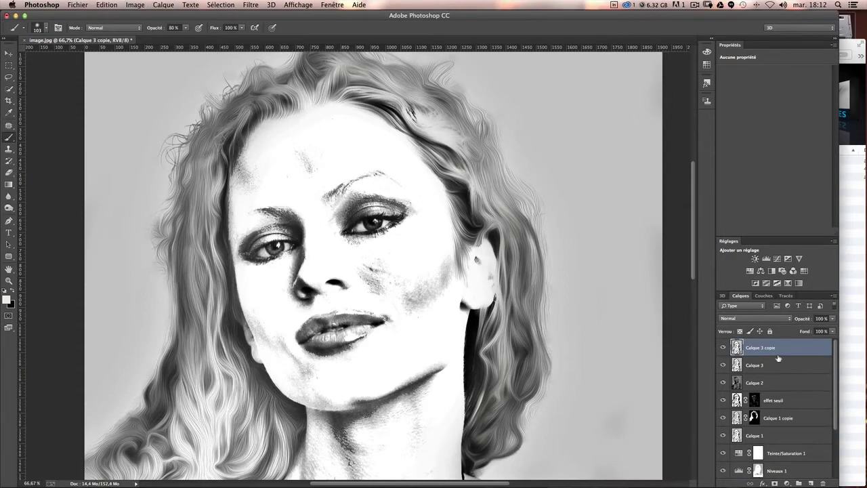
key("ctrl+i")
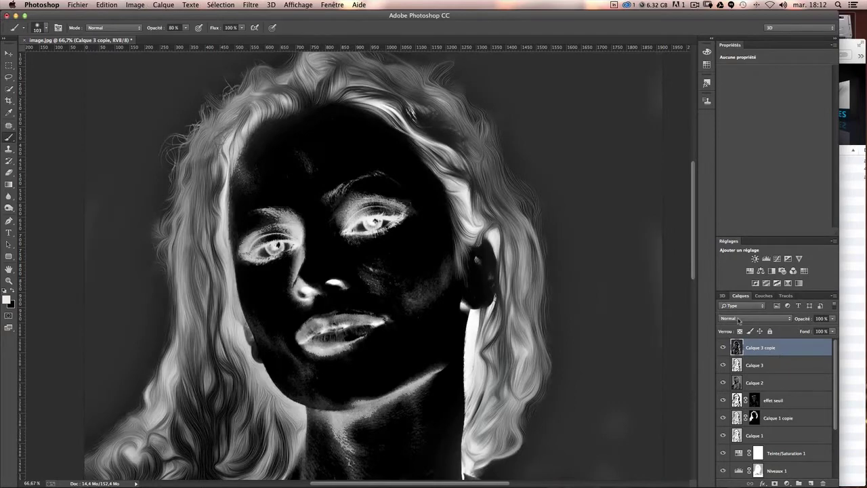
left_click(738, 320)
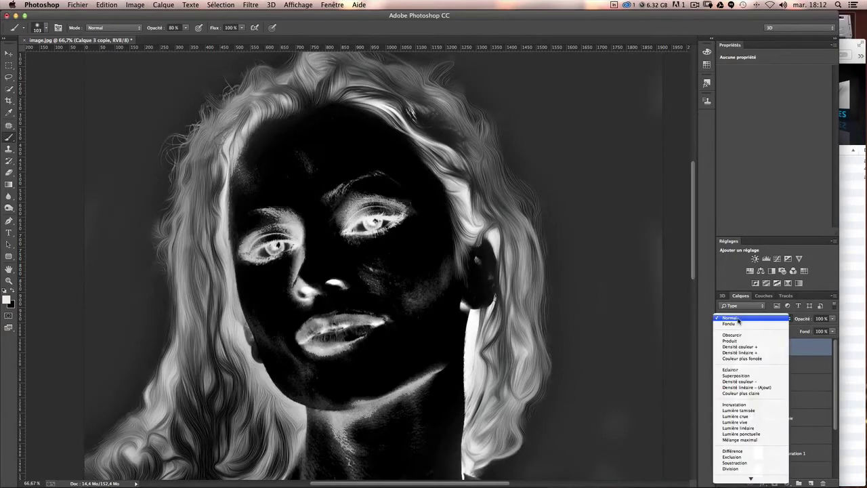
left_click(732, 388)
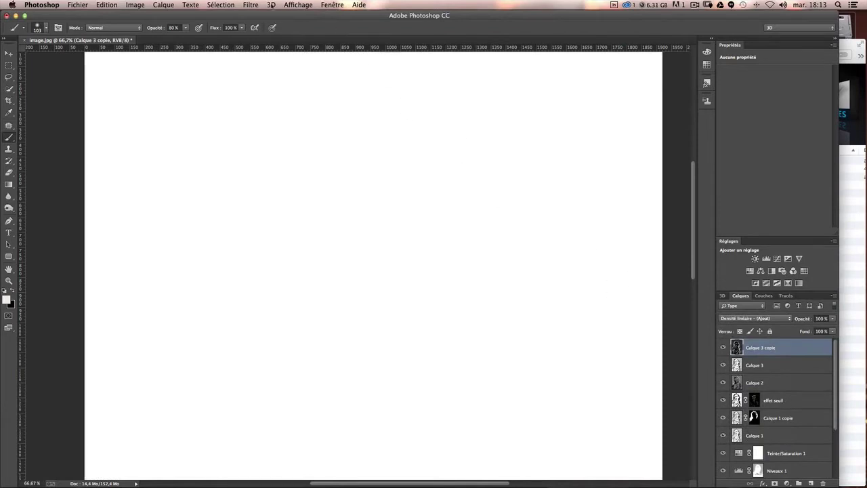
- Apply a 56-pixel Flou gaussien to Calque 3 copie to bring out the pencil lines
left_click(253, 5)
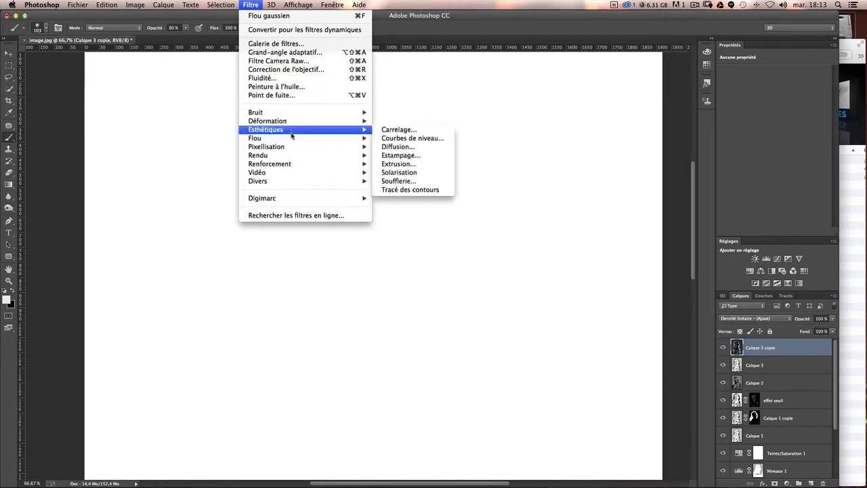
mouse_move(255, 138)
left_click(437, 212)
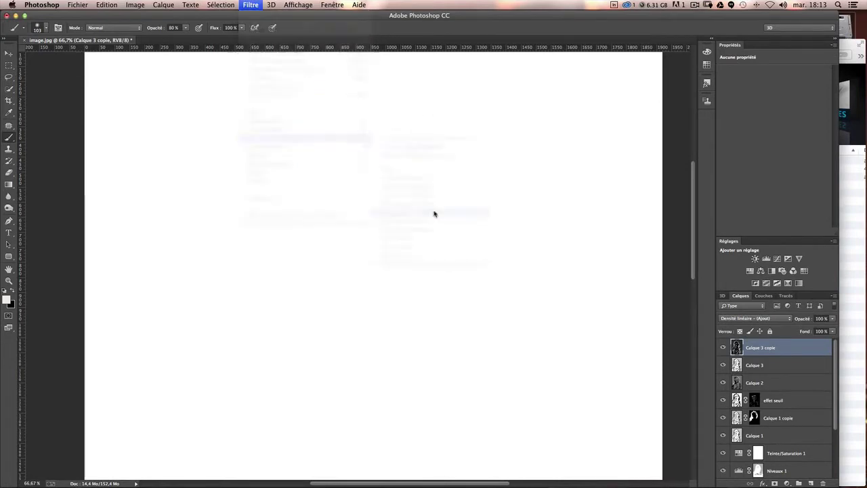
left_click_drag(726, 240, 760, 242)
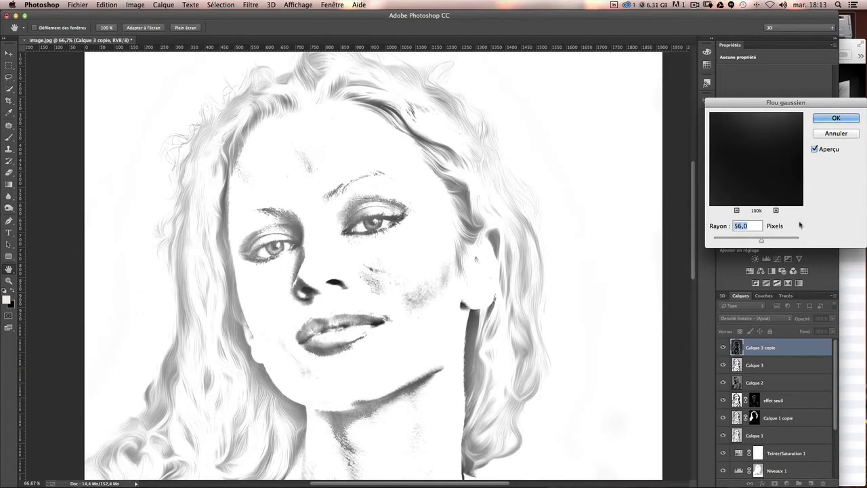
left_click(836, 118)
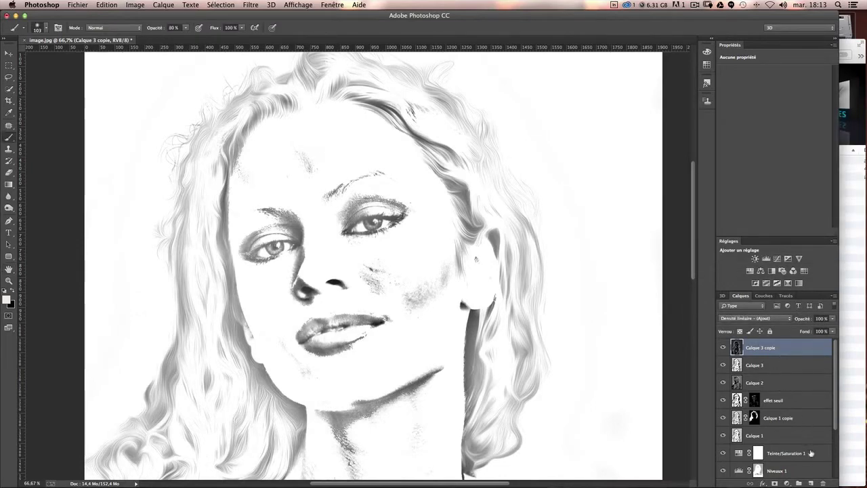
- Add a Niveaux adjustment with black input 147, then stamp the visible result into Calque 4
left_click(787, 483)
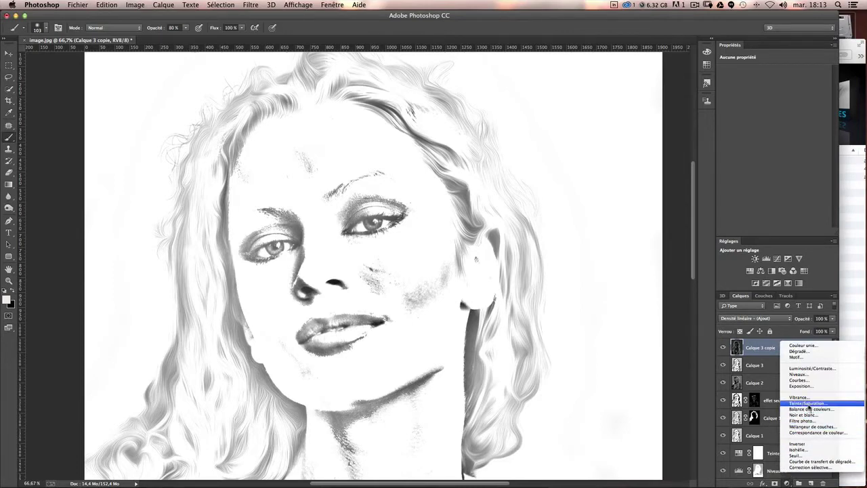
left_click(807, 403)
key("ctrl+z")
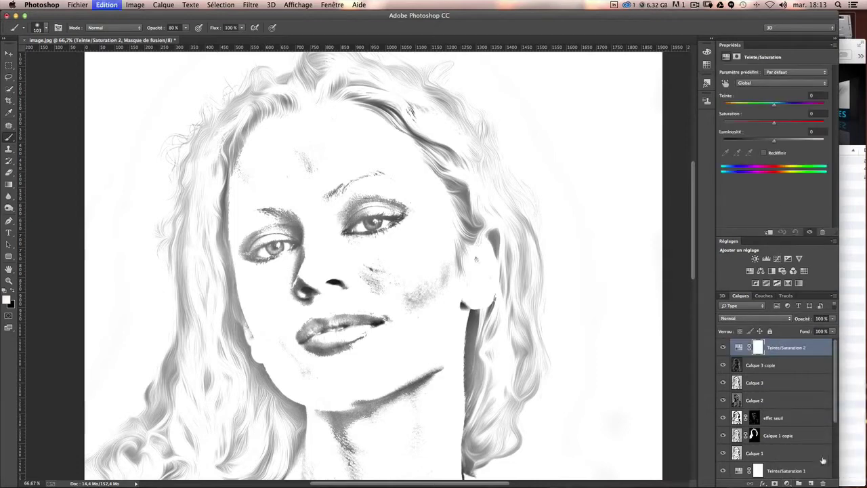
left_click(788, 483)
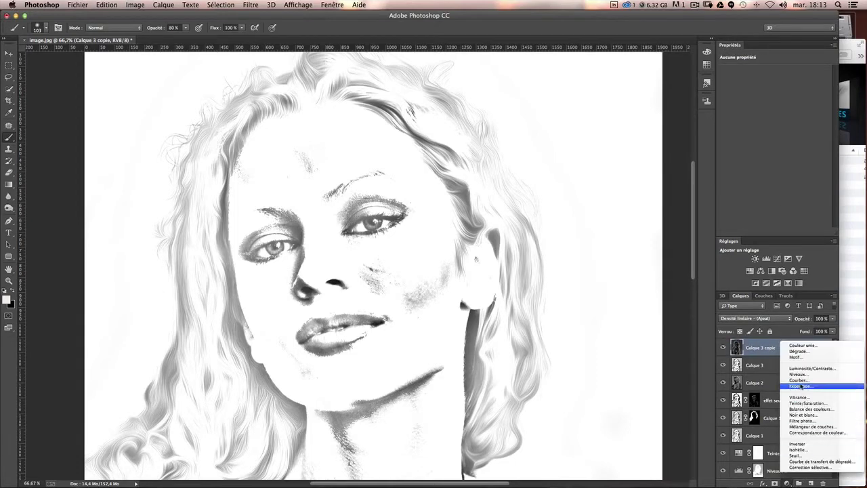
left_click(799, 373)
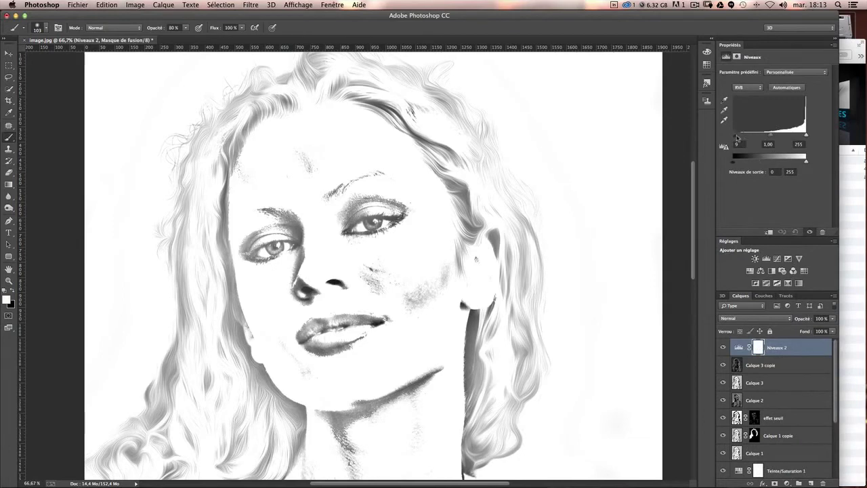
left_click_drag(733, 136, 776, 137)
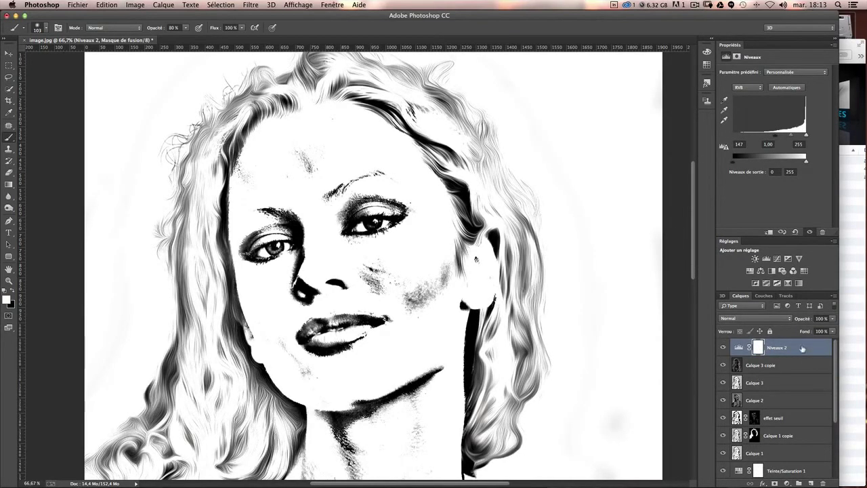
left_click(802, 348)
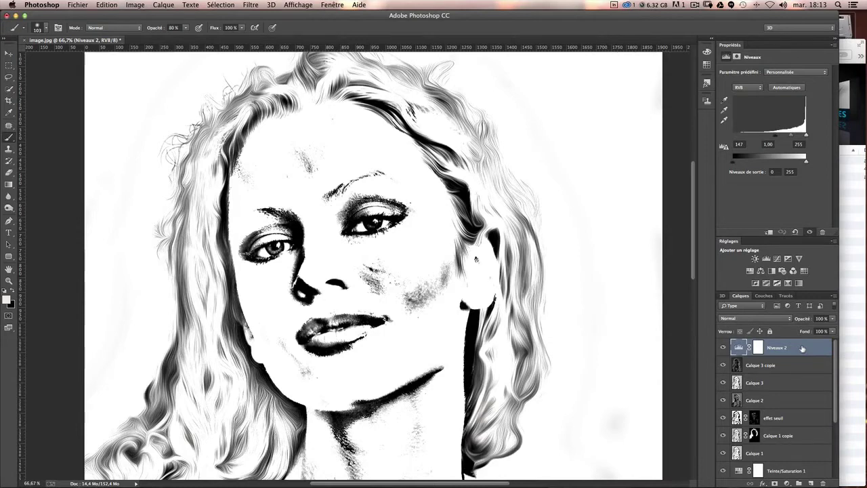
key("ctrl+alt+shift+e")
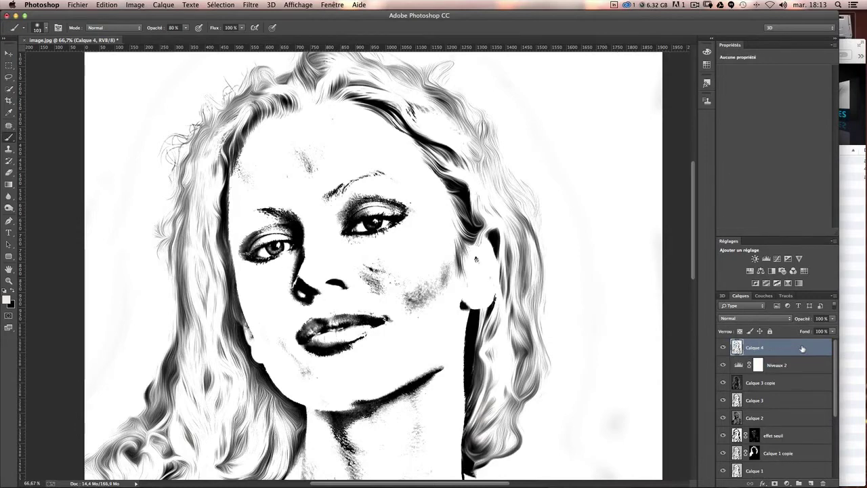
- Delete Niveaux 2 and Calque 3 copie, then give Calque 4 a black layer mask
left_click(788, 366)
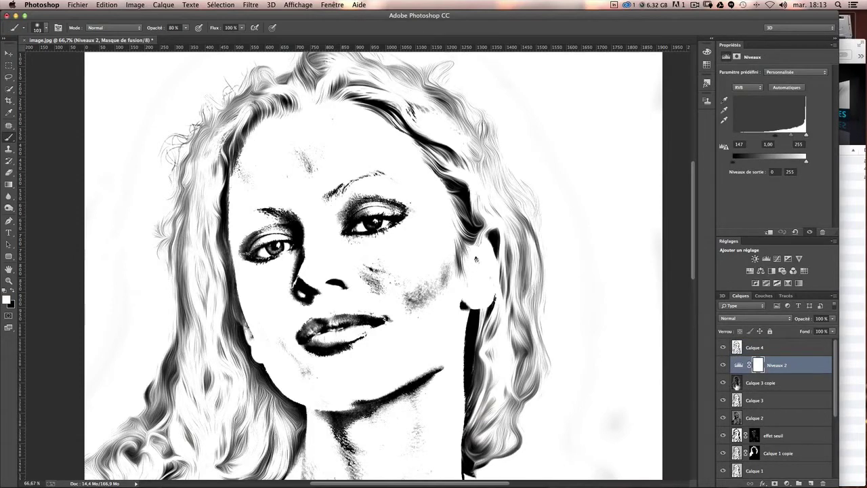
left_click(786, 387, "shift")
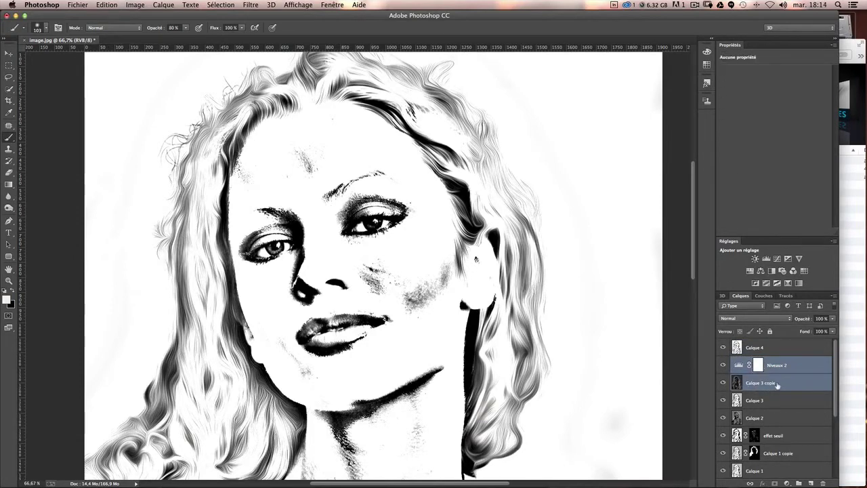
left_click_drag(777, 385, 822, 484)
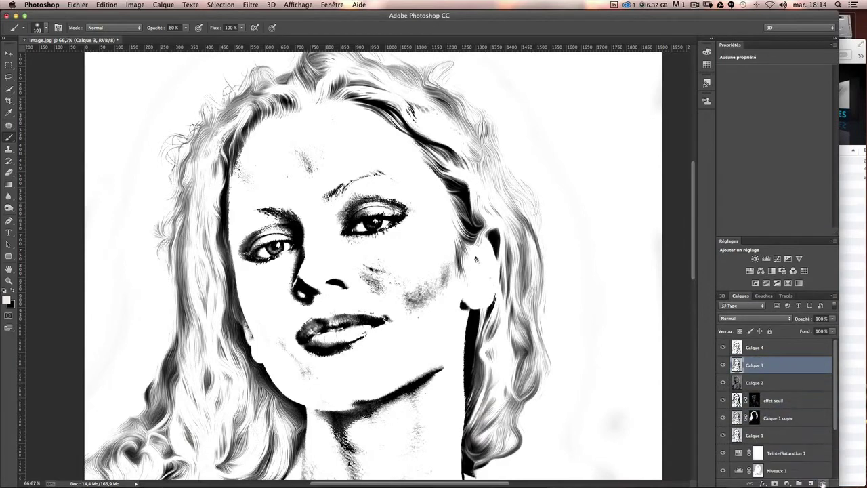
left_click(752, 349)
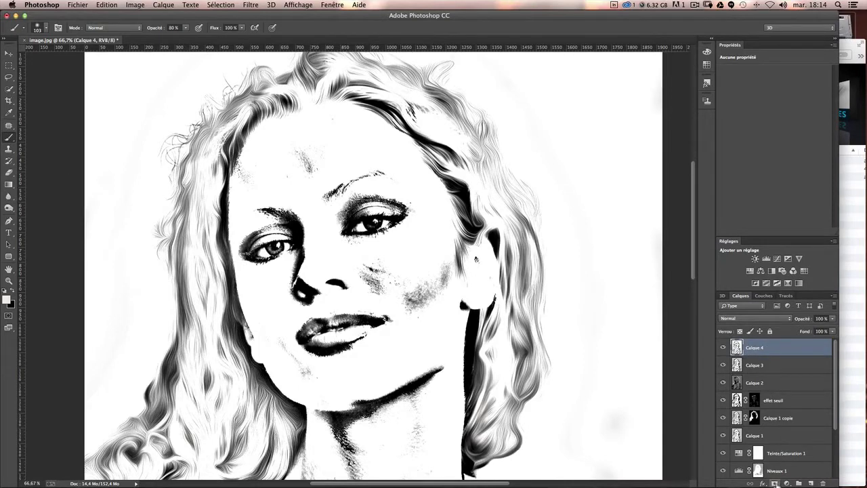
left_click(775, 483, "alt")
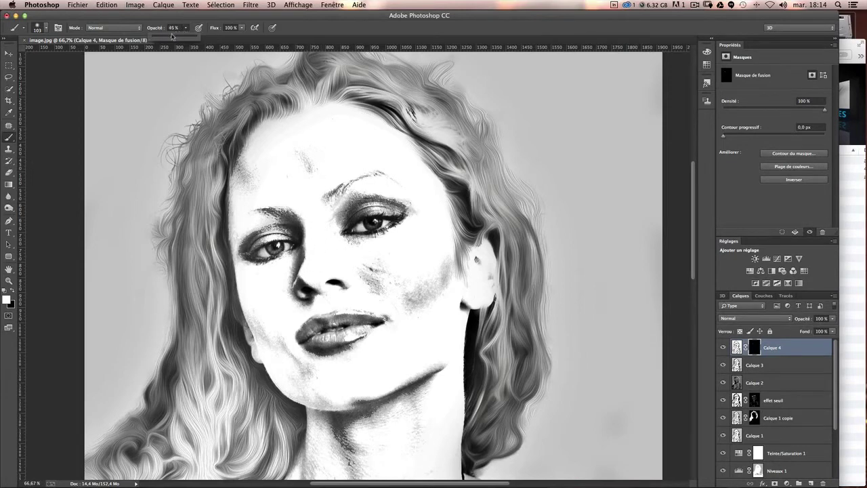
- With a 31% white brush on Calque 4's mask, reveal the face's left edge, jaw and hair by the ear
left_click(283, 184)
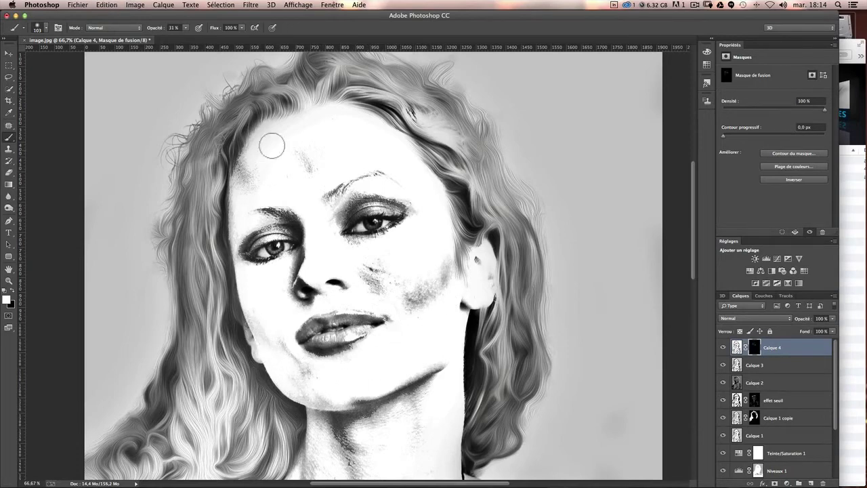
mouse_move(271, 145)
left_mouse_down()
mouse_move(245, 303)
mouse_move(303, 401)
left_mouse_up()
scroll(343, 397, "down", 5)
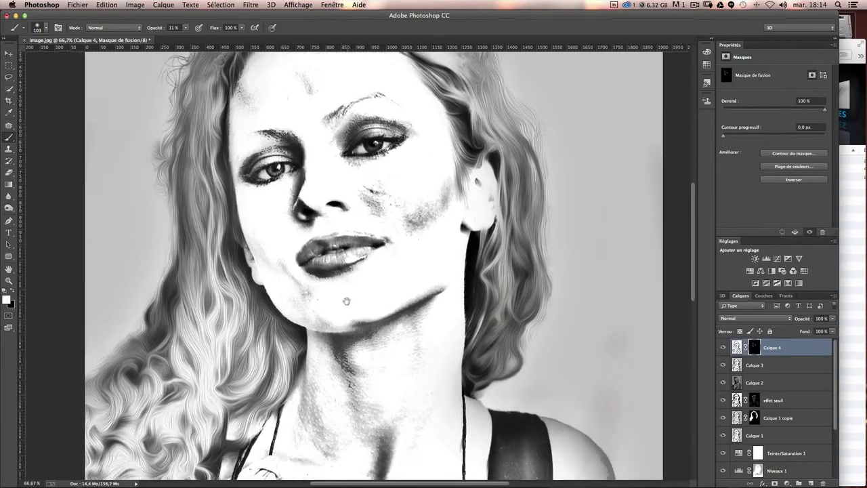
mouse_move(401, 283)
left_mouse_down()
mouse_move(325, 370)
mouse_move(429, 354)
mouse_move(277, 447)
mouse_move(411, 196)
left_mouse_up()
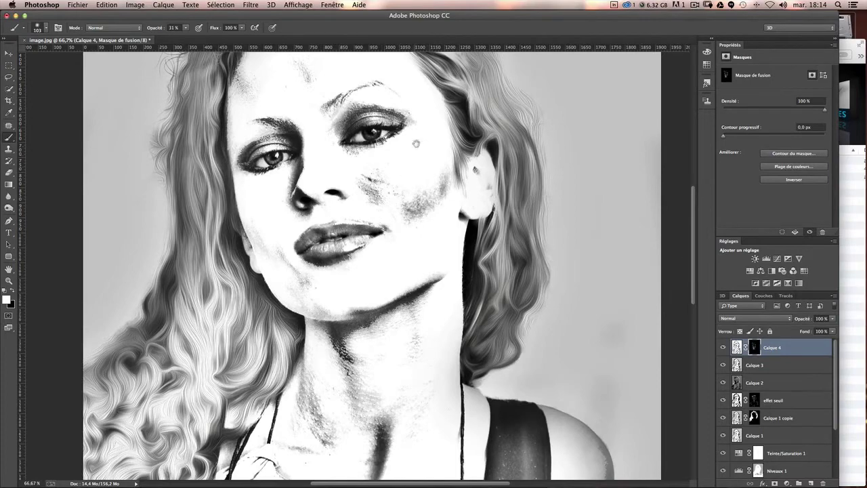
scroll(343, 129, "up", 5)
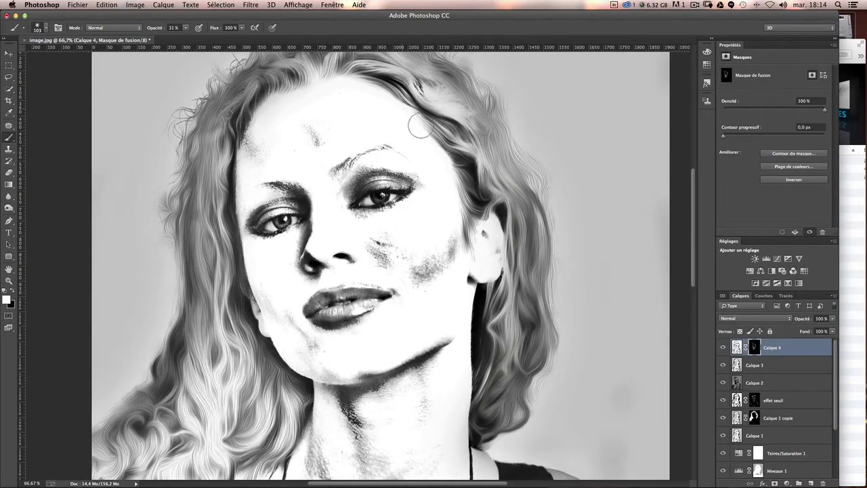
mouse_move(475, 197)
left_mouse_down()
mouse_move(512, 328)
mouse_move(476, 424)
left_mouse_up()
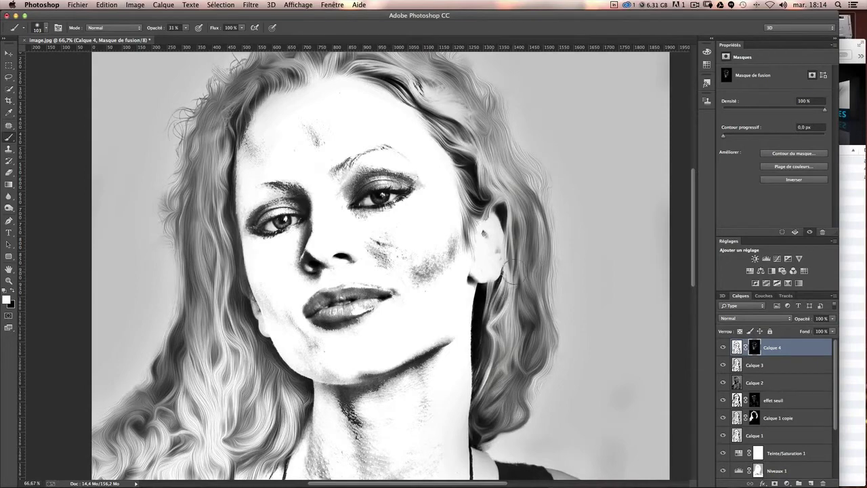
- Paint in the hair left of the face and both shoulders, then zoom to 50%
scroll(285, 338, "down", 5)
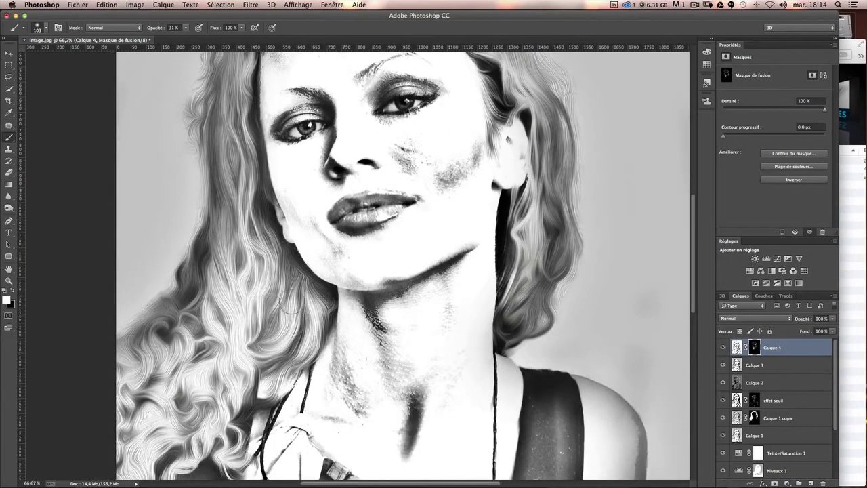
mouse_move(249, 207)
left_mouse_down()
mouse_move(241, 170)
mouse_move(249, 260)
mouse_move(252, 112)
mouse_move(268, 95)
left_mouse_up()
scroll(244, 183, "up", 3)
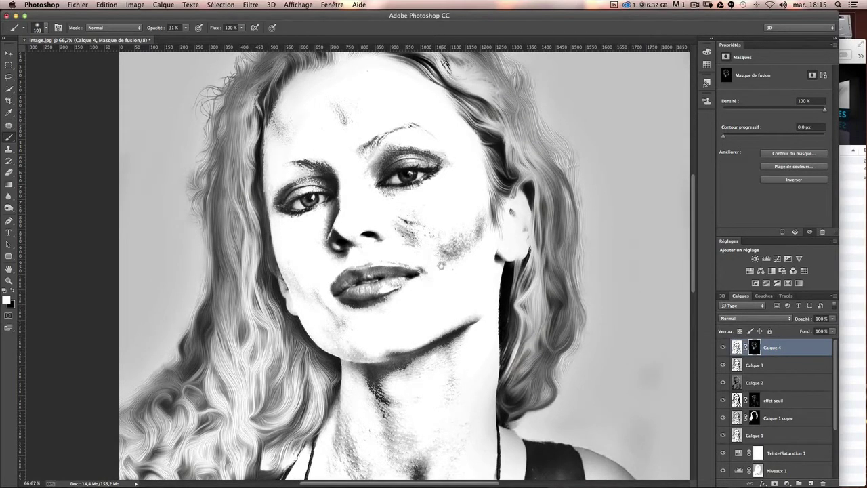
scroll(383, 323, "down", 10)
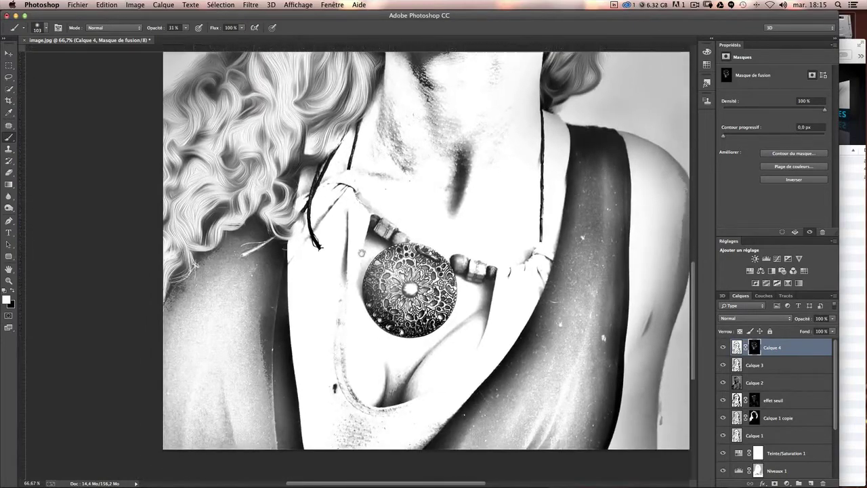
left_click_drag(256, 266, 198, 318)
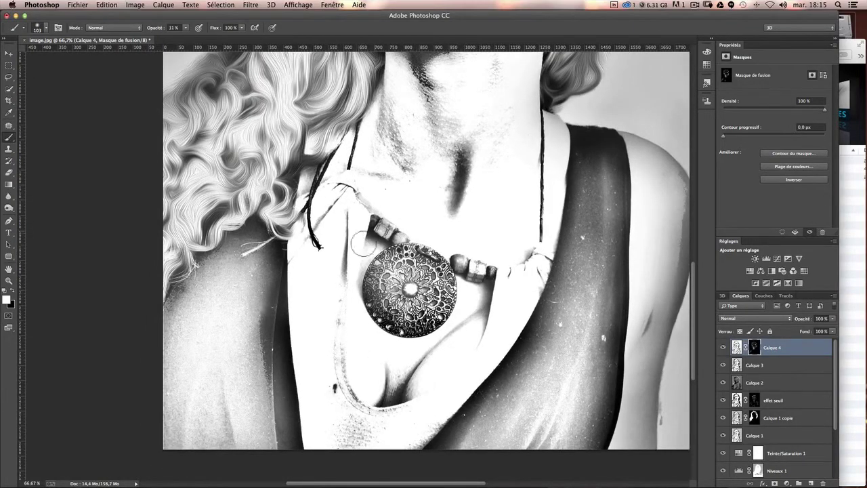
scroll(393, 237, "right", 5)
mouse_move(567, 271)
left_mouse_down()
mouse_move(567, 209)
mouse_move(565, 282)
mouse_move(542, 361)
mouse_move(574, 235)
mouse_move(557, 170)
mouse_move(491, 162)
mouse_move(508, 244)
mouse_move(514, 390)
mouse_move(512, 136)
mouse_move(491, 159)
left_mouse_up()
scroll(439, 284, "up", 3)
scroll(522, 257, "up", 1)
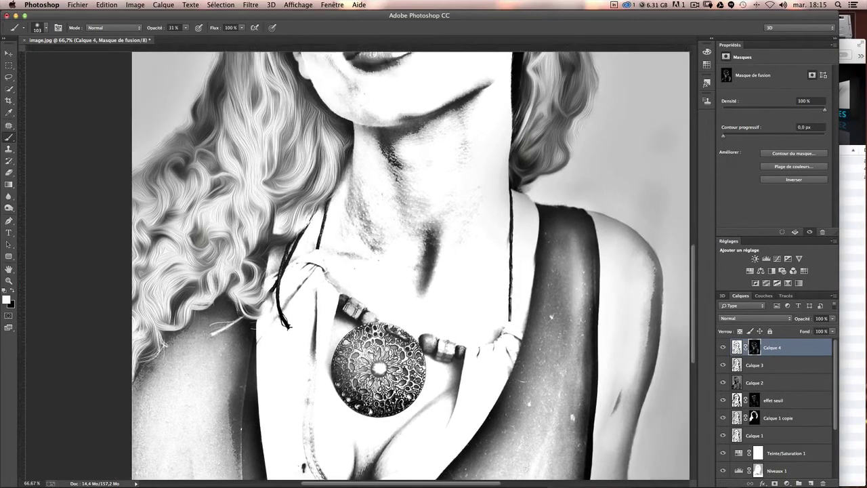
scroll(619, 296, "up", 3)
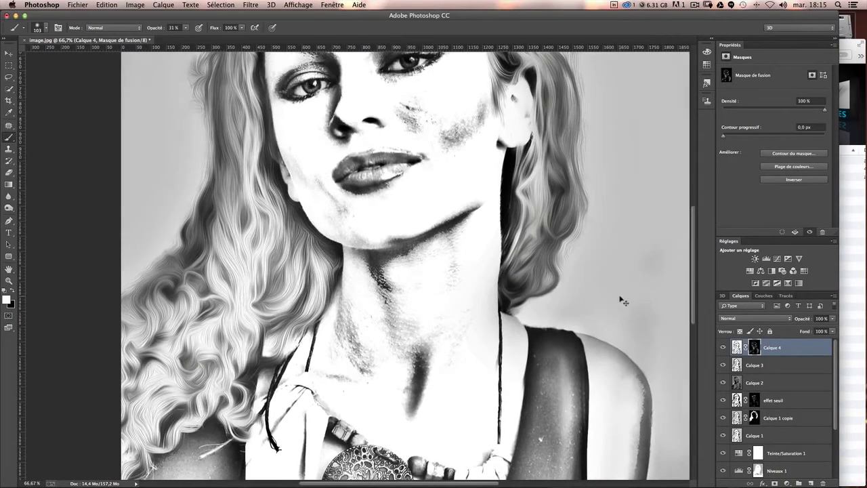
key("ctrl+minus")
key("ctrl+minus")
key("ctrl+plus")
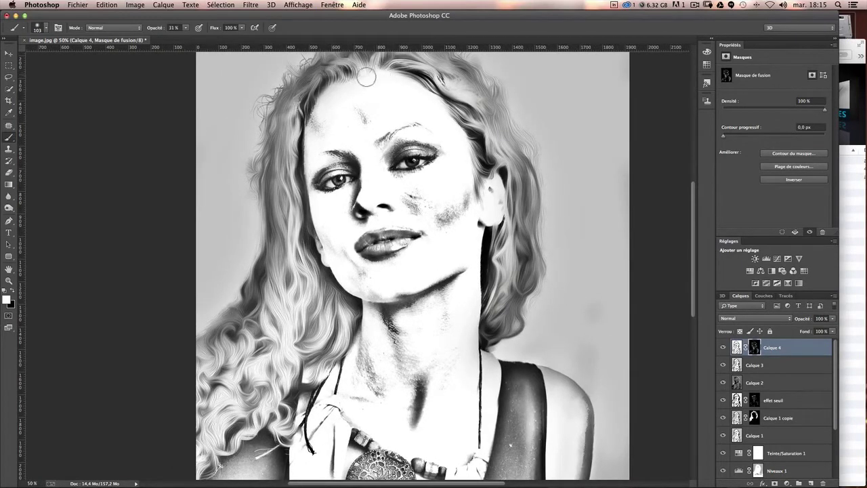
- Toggle Calque 4's visibility several times to compare the portrait with and without it
scroll(573, 234, "up", 1)
scroll(573, 234, "up", 1)
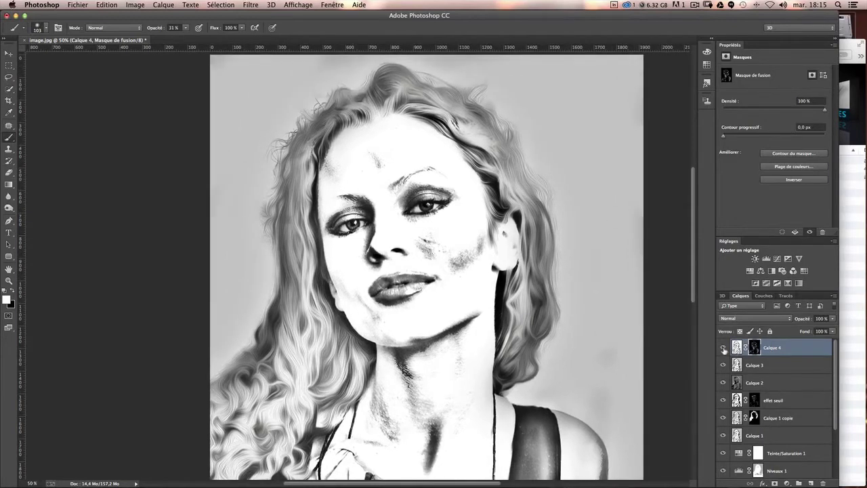
left_click(723, 347)
left_click(722, 348)
left_click(724, 348)
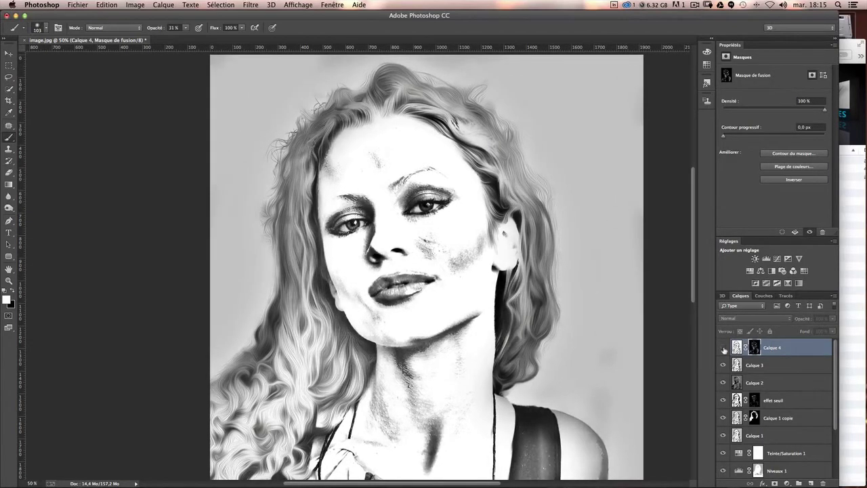
left_click(723, 347)
left_click(723, 347)
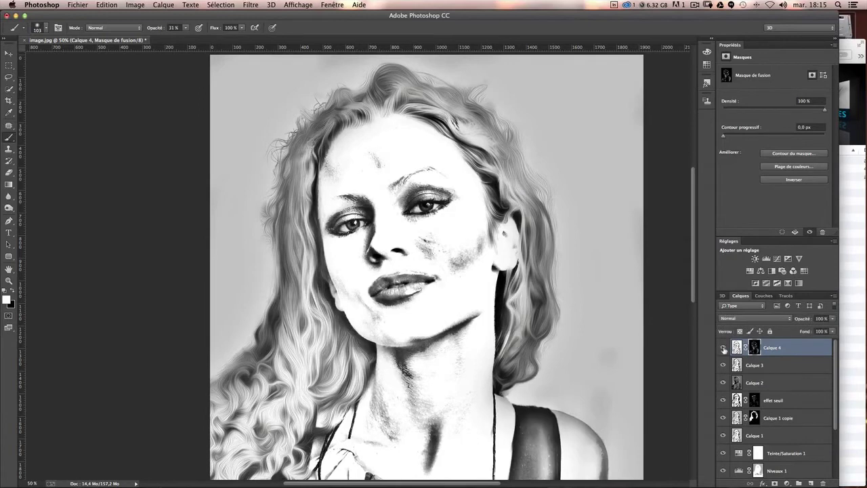
left_click(724, 349)
left_click(724, 348)
- Set Calque 4's layer opacity to 50% and target its pixels instead of the mask
type("50")
key("Return")
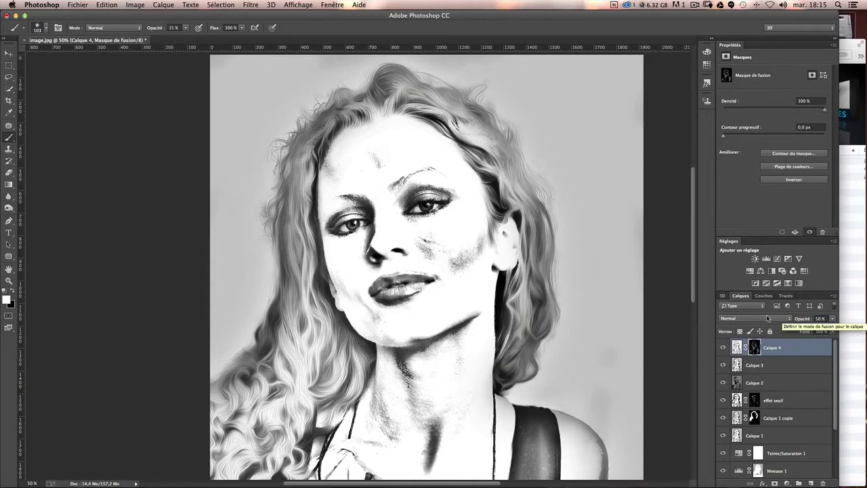
left_click(815, 355)
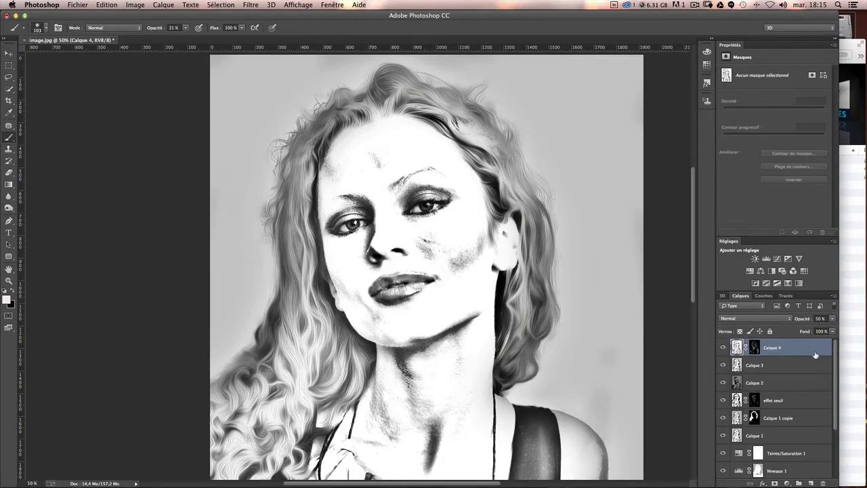
- Stamp all visible layers into a new top layer, Calque 5
key("ctrl+alt+shift+e")
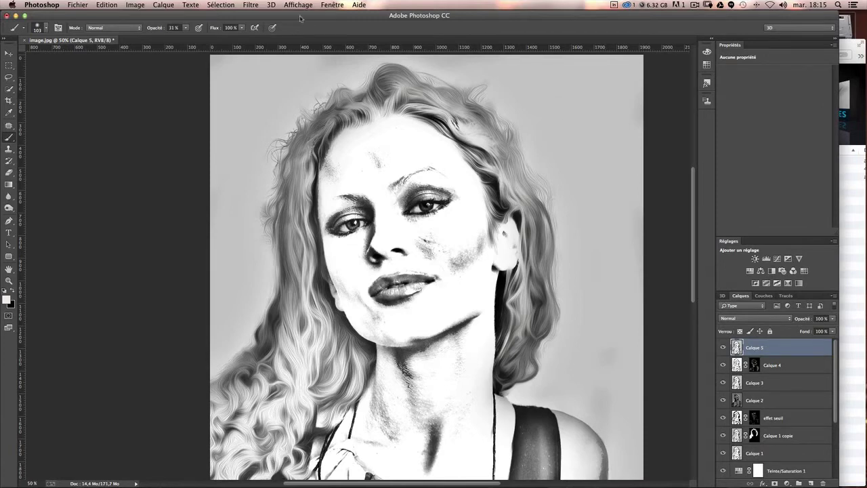
left_click(251, 6)
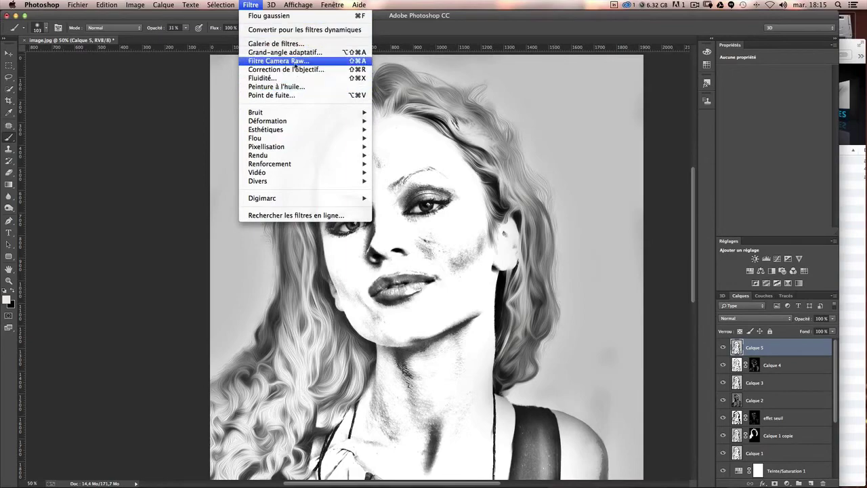
- Apply Camera Raw to Calque 5: Contraste +25, Tons clairs -47, Tons foncés +32, Blancs -49, Noirs +25, Clarté +10
left_click(278, 60)
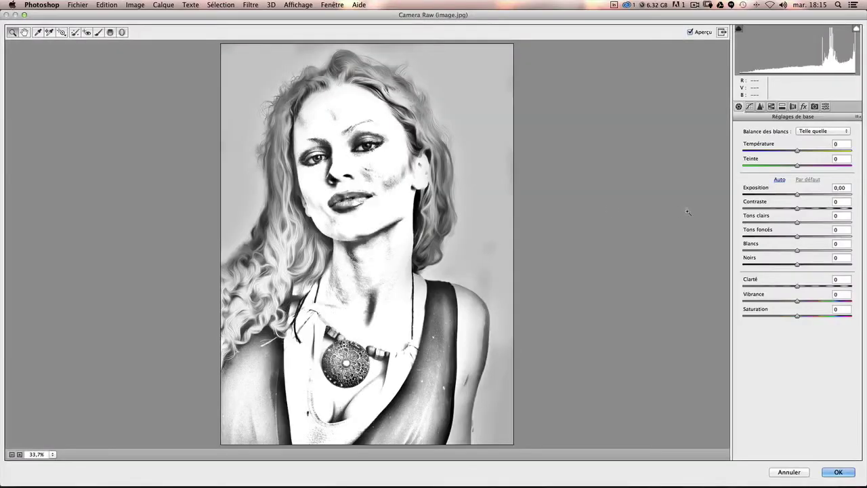
left_click(494, 252)
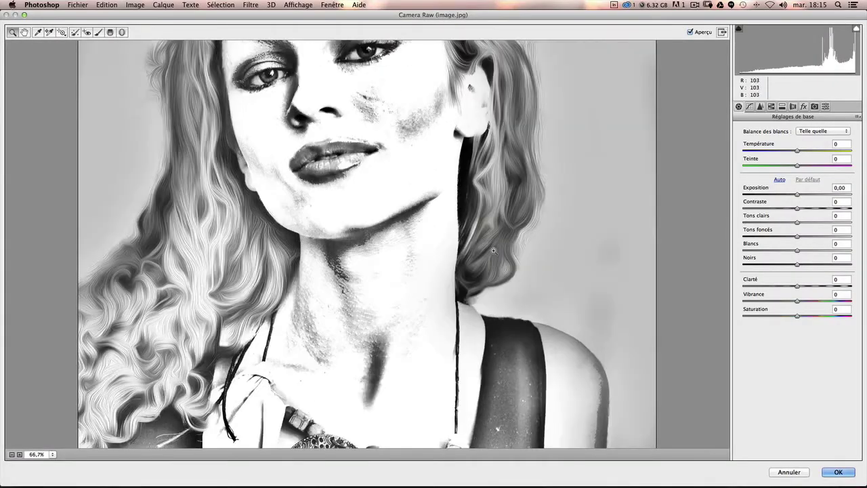
scroll(401, 163, "up", 5)
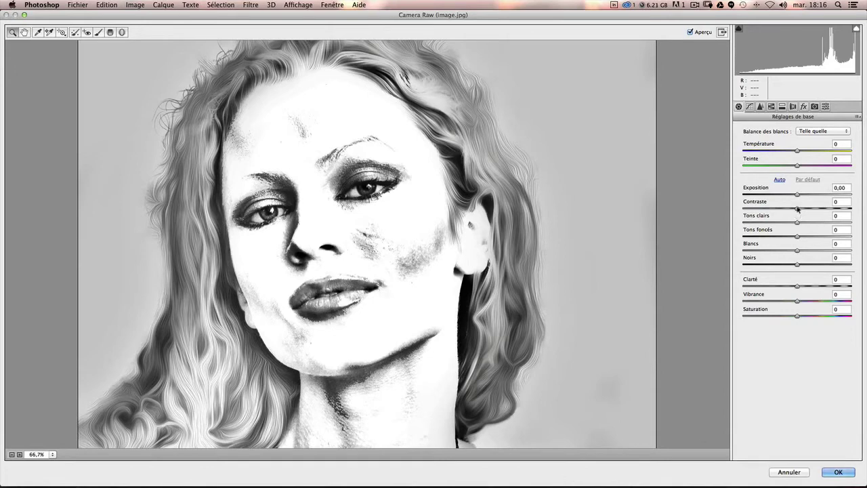
left_click_drag(797, 208, 809, 207)
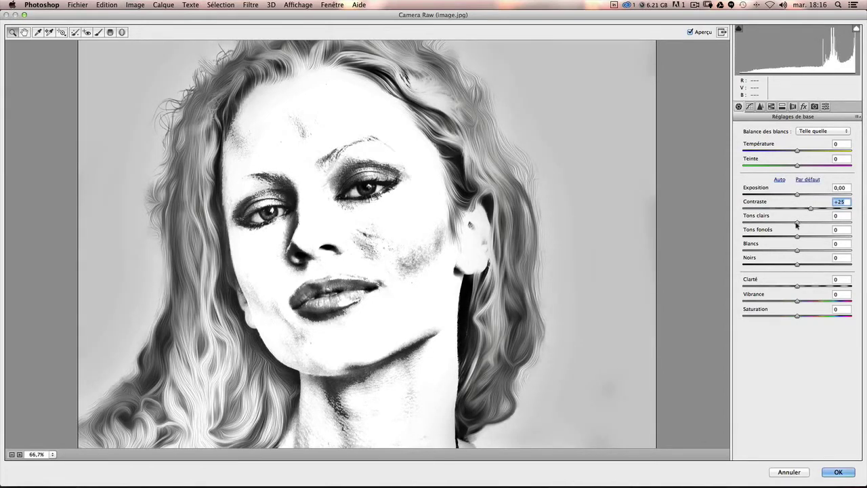
left_click_drag(798, 222, 770, 224)
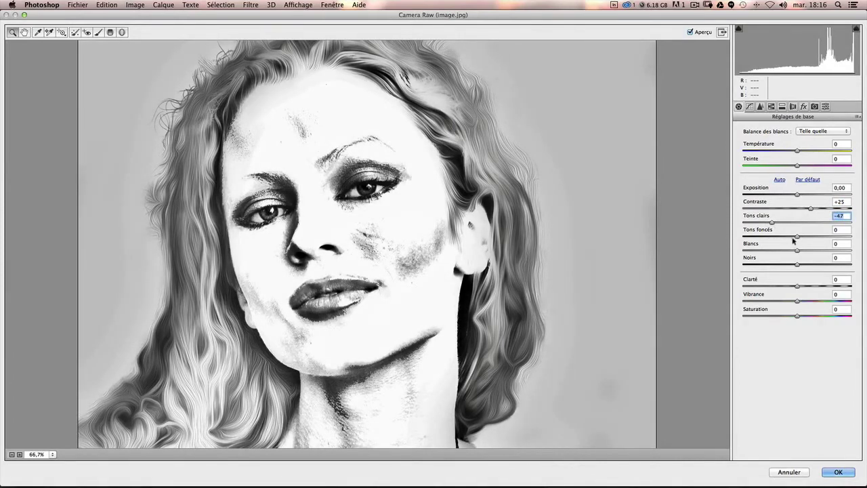
left_click_drag(796, 237, 809, 238)
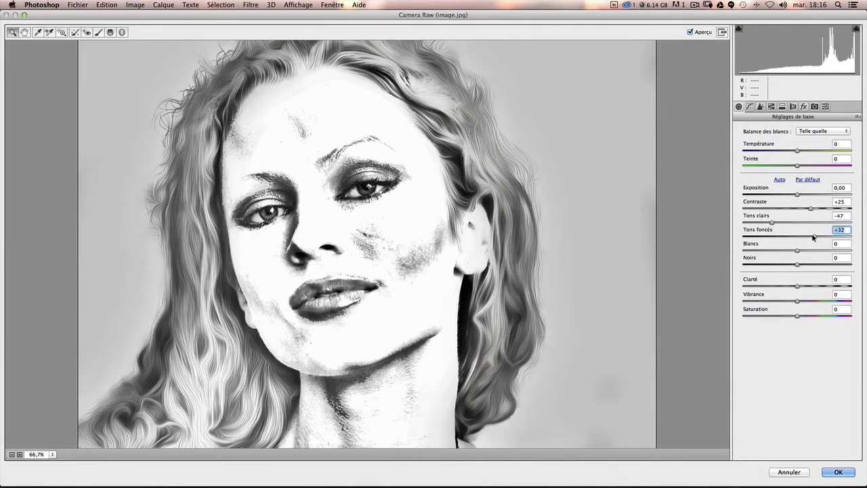
mouse_move(797, 252)
left_mouse_down()
mouse_move(767, 252)
mouse_move(816, 266)
mouse_move(803, 287)
left_mouse_up()
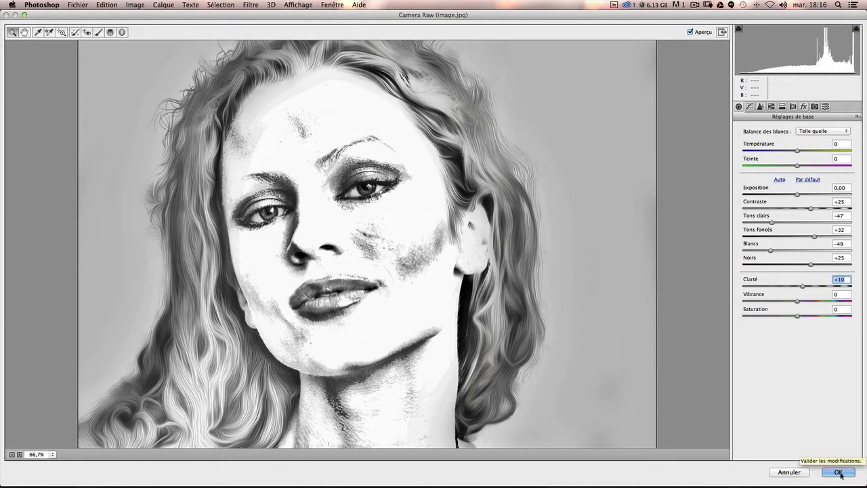
left_click(839, 472)
- Create an empty layer, Calque 6, at the top of the stack above Calque 5
scroll(531, 284, "down", 5)
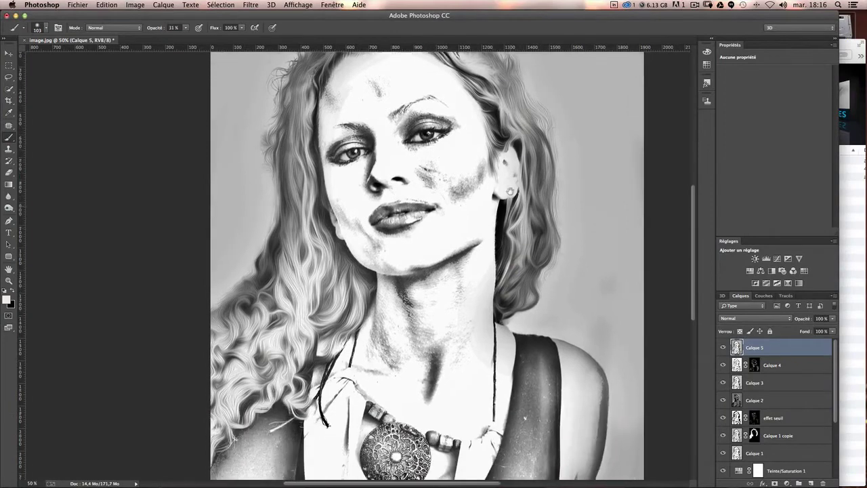
scroll(528, 203, "down", 1)
scroll(535, 230, "up", 3)
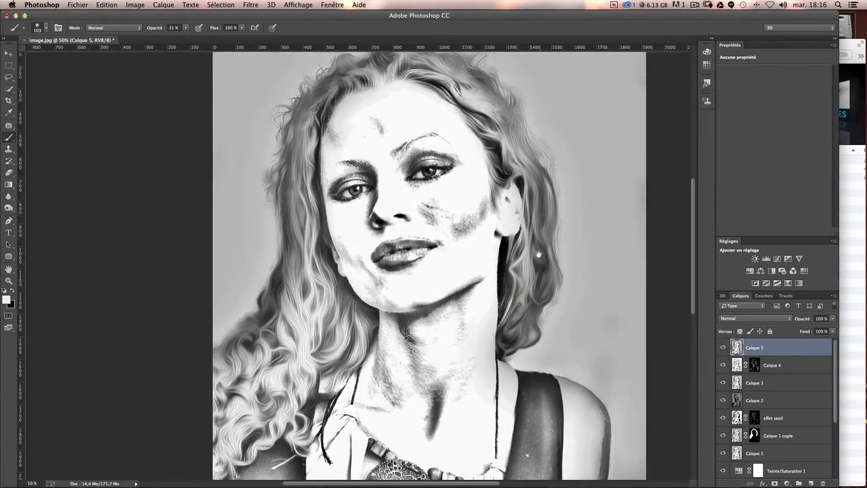
scroll(545, 252, "up", 3)
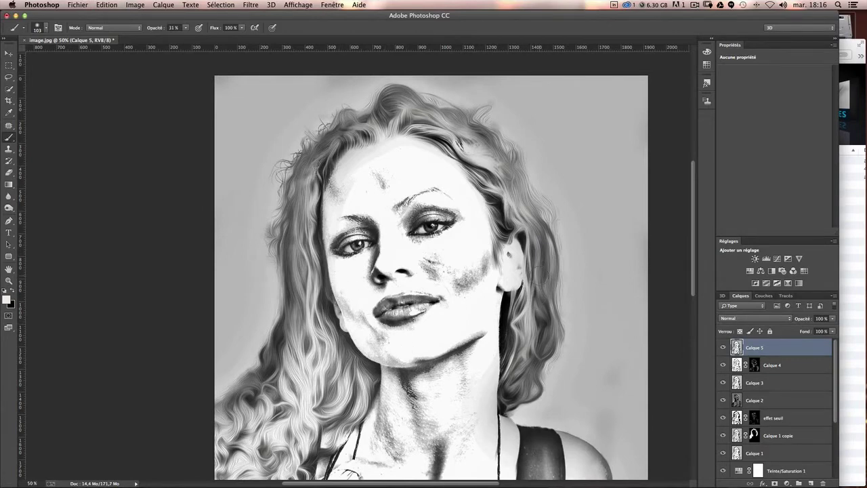
scroll(539, 272, "up", 2)
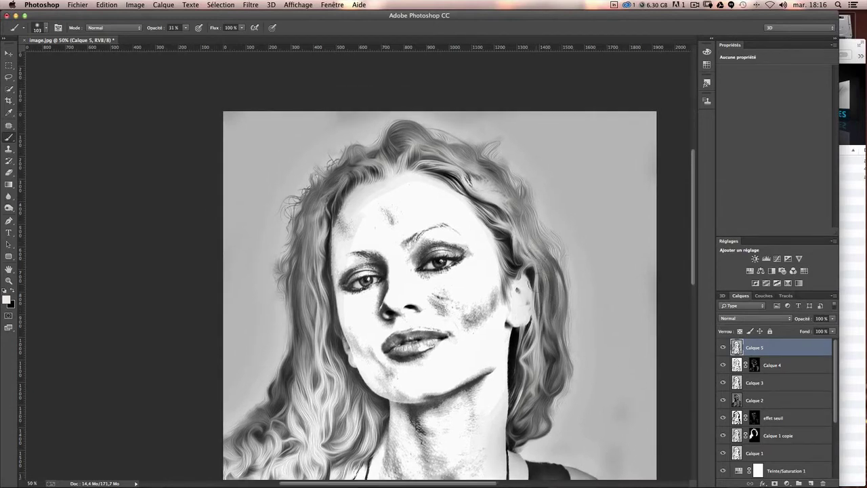
scroll(535, 264, "right", 3)
scroll(536, 264, "down", 3)
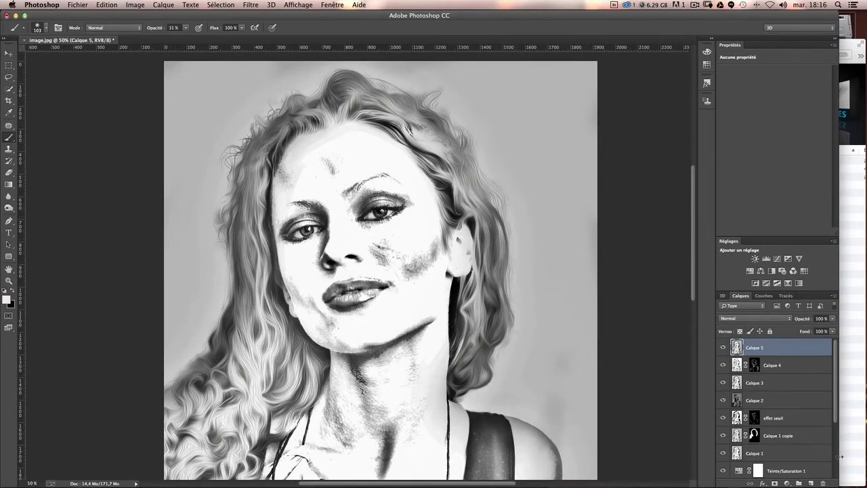
left_click(810, 483)
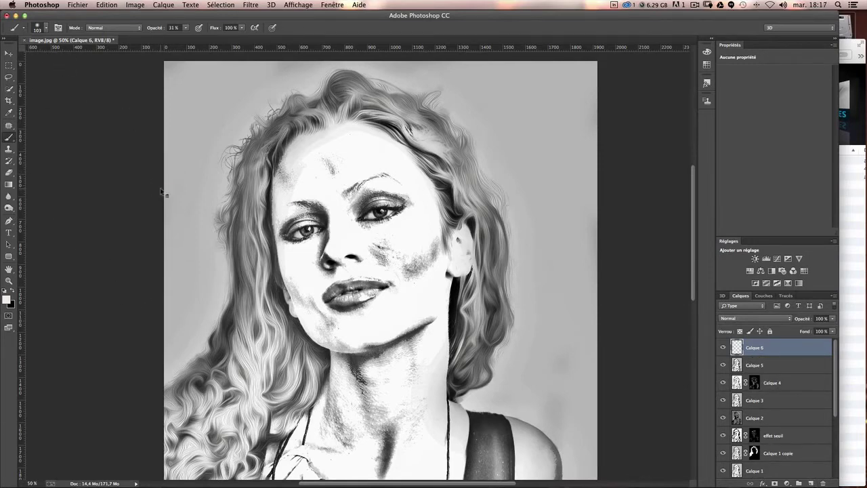
- Enlarge the brush to 352 px at 59% opacity and paint the background right of the hair
right_click(161, 192)
mouse_move(184, 169)
left_mouse_down()
mouse_move(188, 160)
mouse_move(223, 161)
left_mouse_up()
left_click_drag(314, 164, 362, 209)
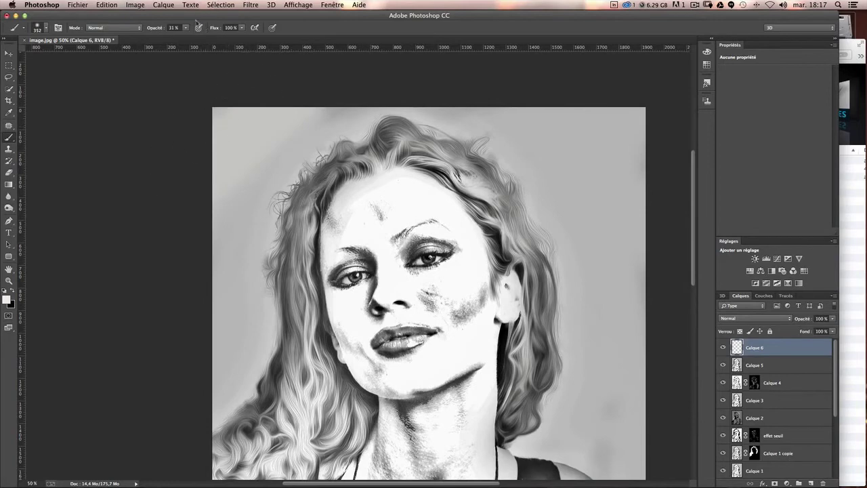
left_click(186, 29)
left_click_drag(200, 38, 203, 39)
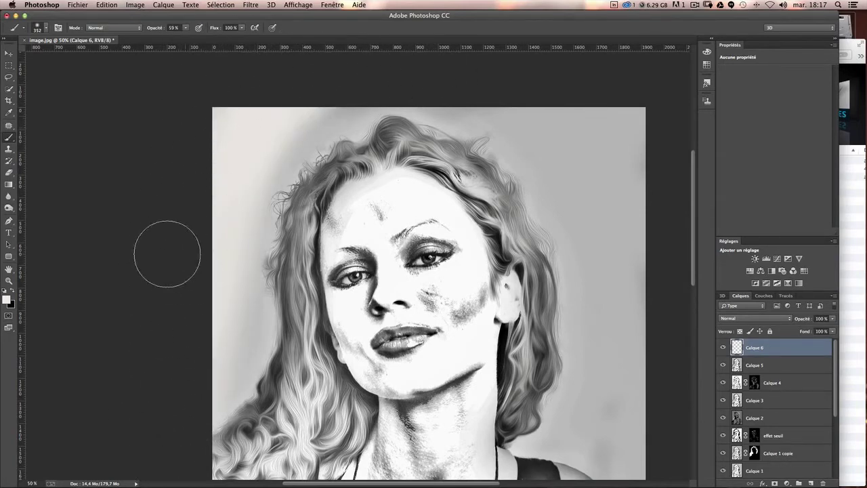
mouse_move(502, 95)
left_mouse_down()
mouse_move(522, 87)
mouse_move(671, 323)
mouse_move(658, 387)
mouse_move(620, 350)
left_mouse_up()
- Show the rulers, switch to black, and darken the top-left and left image edges
scroll(620, 350, "down", 2)
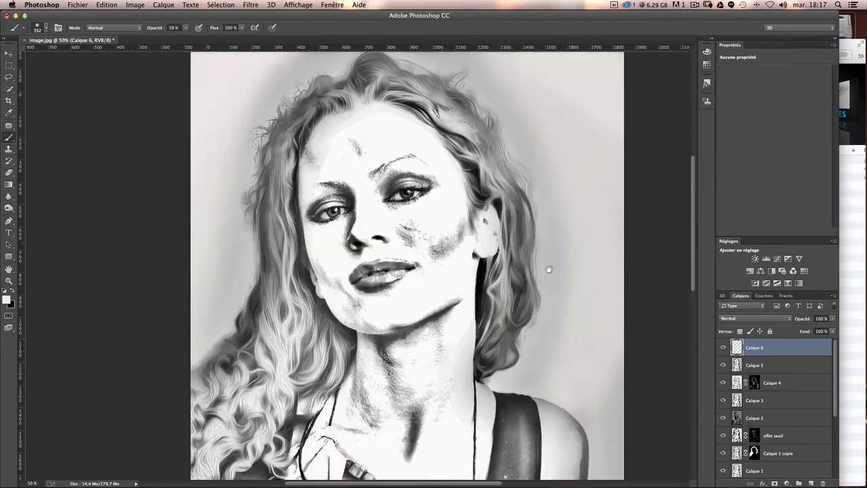
scroll(552, 271, "down", 4)
scroll(540, 184, "down", 4)
scroll(535, 284, "down", 1)
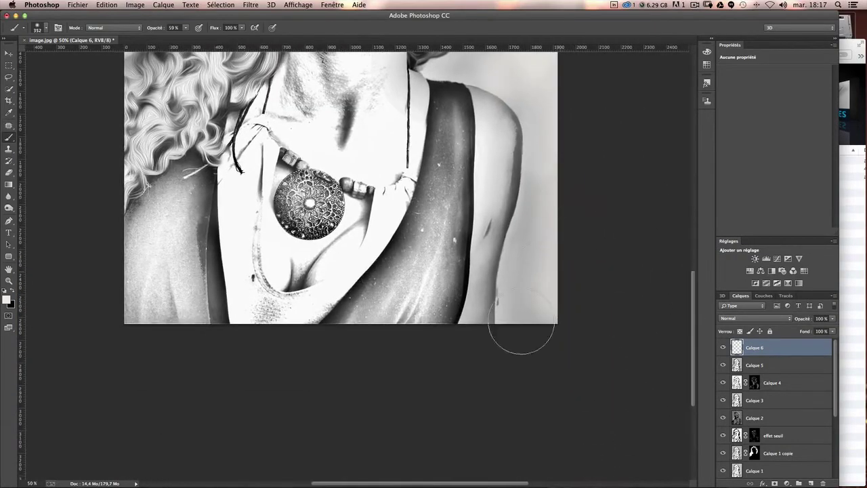
scroll(597, 416, "up", 6)
scroll(597, 416, "up", 2)
key("ctrl+r")
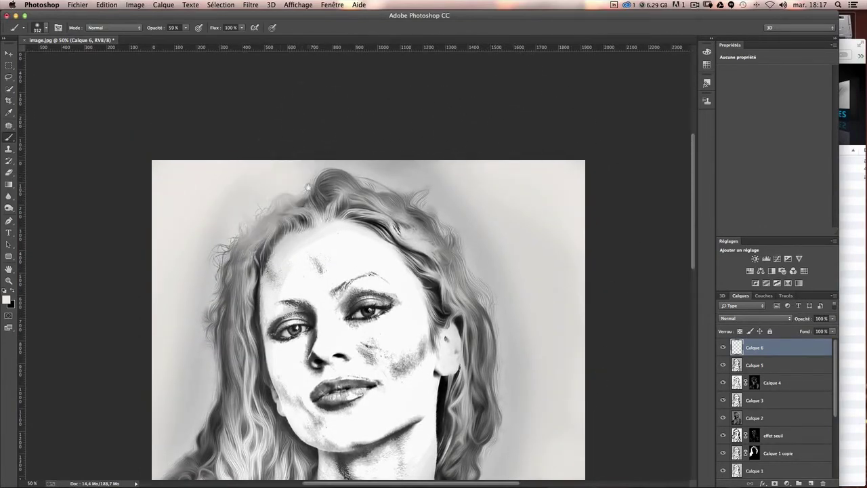
scroll(269, 126, "down", 2)
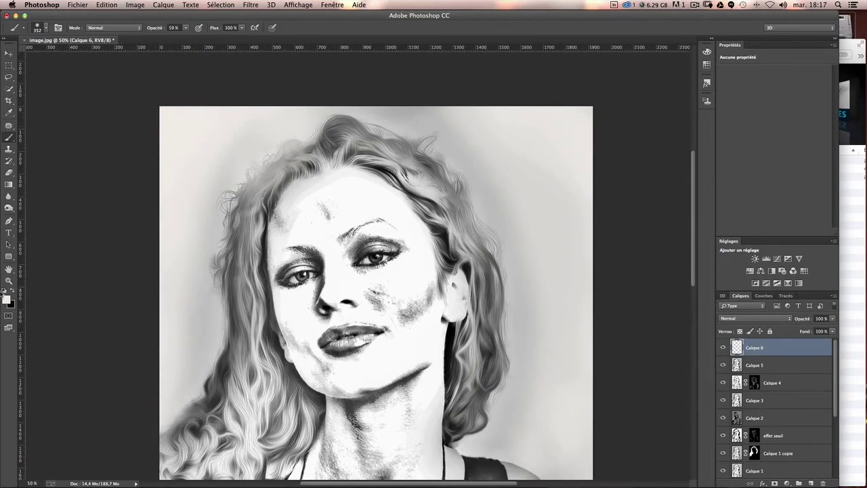
left_click(11, 291)
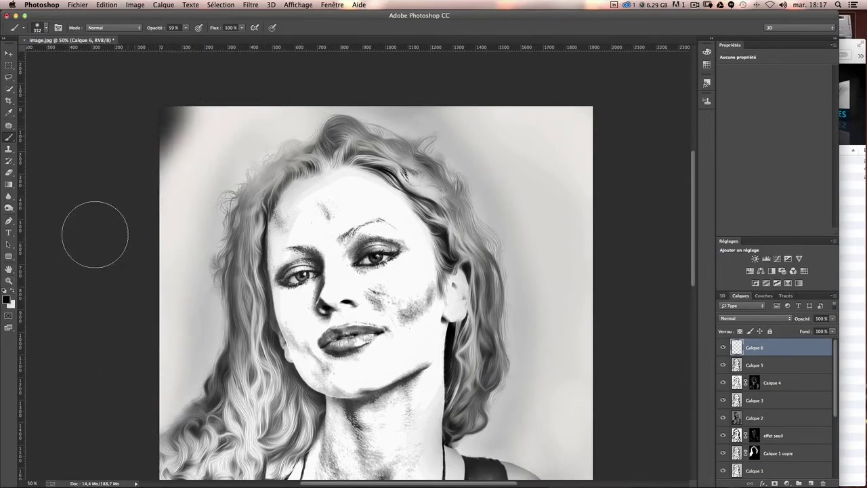
left_click_drag(92, 235, 281, 51)
left_click_drag(145, 165, 155, 271)
key("super+z")
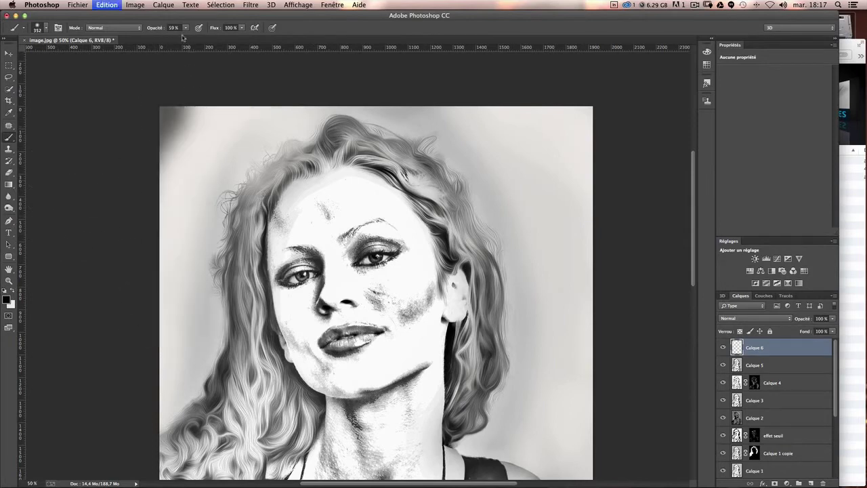
- Lower brush opacity to 24% and repaint the left edge and top-left corner darker
left_click(187, 28)
left_click_drag(174, 41, 170, 41)
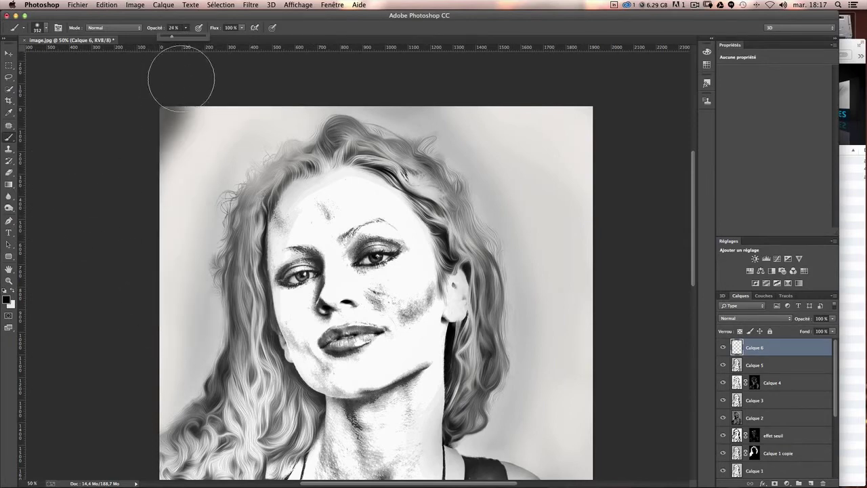
key("super+z")
left_click_drag(139, 181, 151, 348)
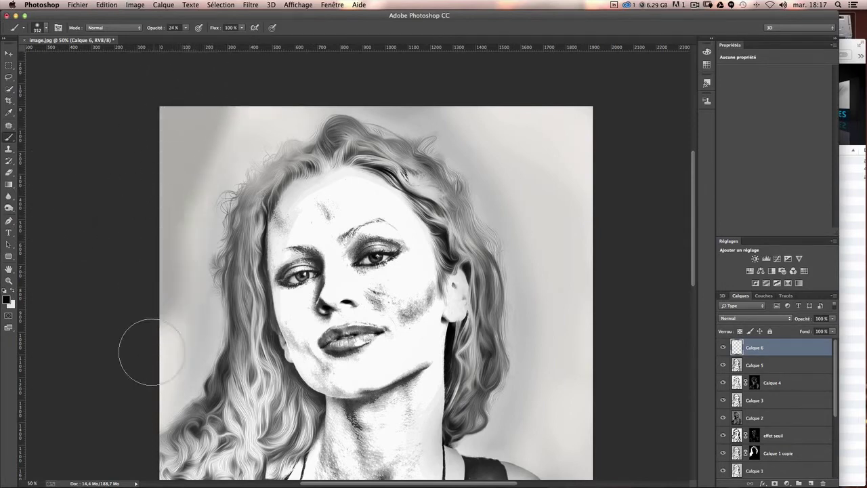
left_click_drag(131, 132, 126, 207)
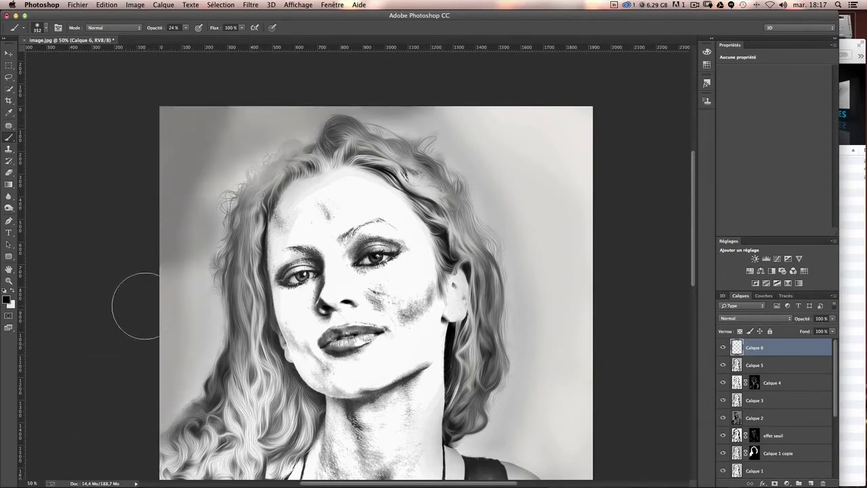
left_click_drag(139, 304, 136, 210)
mouse_move(141, 120)
left_mouse_down()
mouse_move(142, 275)
mouse_move(413, 83)
mouse_move(515, 88)
left_mouse_up()
- Darken the right side, top-right background, area beside the neck and right shoulder
left_click_drag(539, 169, 631, 426)
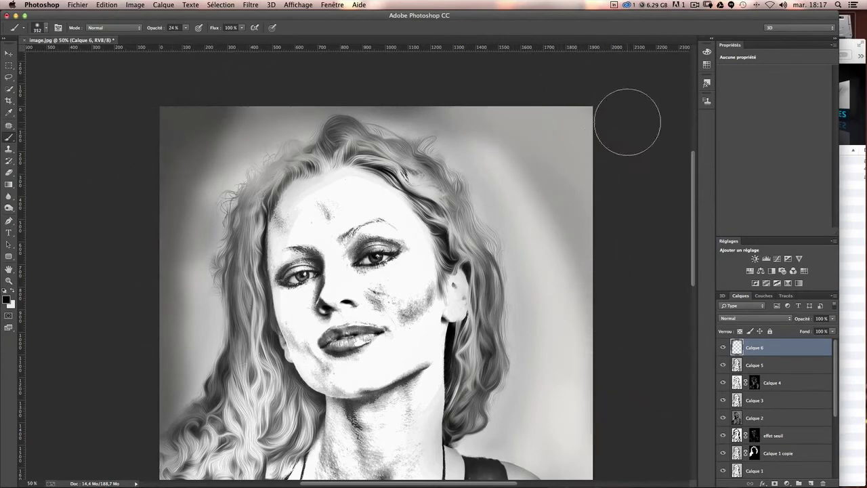
left_click_drag(627, 122, 497, 103)
left_click_drag(523, 58, 660, 240)
scroll(653, 356, "down", 3)
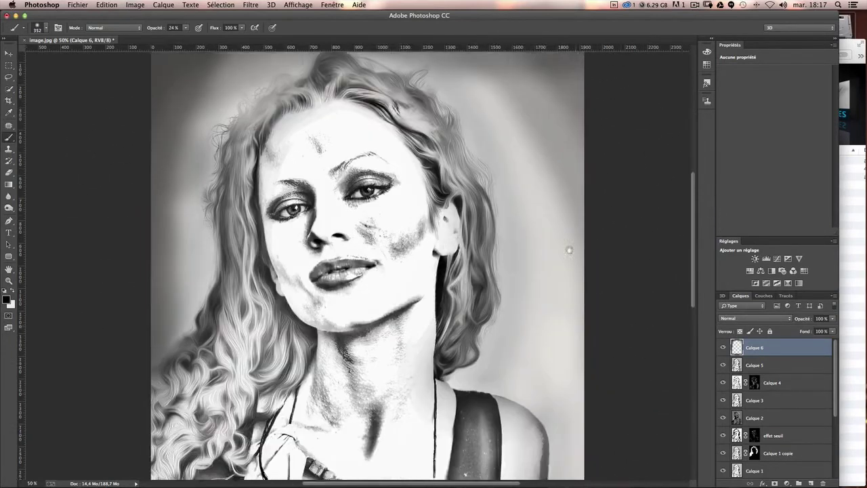
scroll(569, 247, "down", 6)
left_click_drag(461, 248, 431, 229)
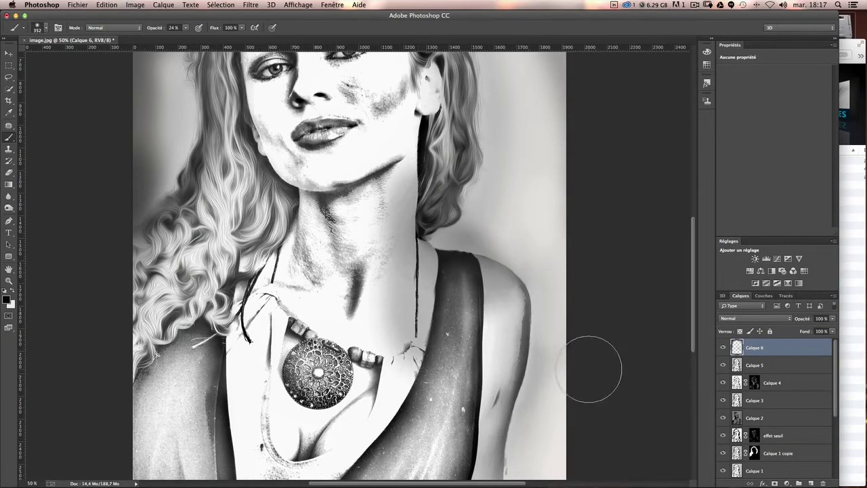
scroll(573, 304, "down", 3)
left_click_drag(554, 414, 504, 119)
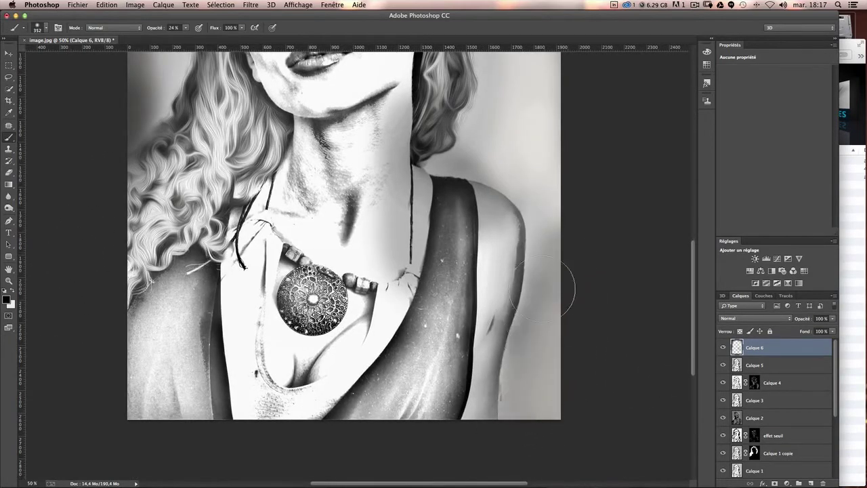
scroll(505, 120, "up", 4)
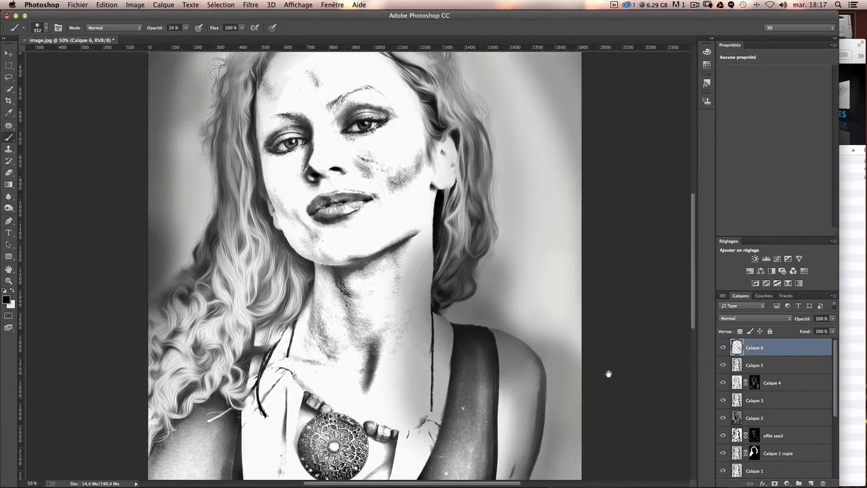
scroll(606, 372, "up", 2)
scroll(596, 474, "down", 3)
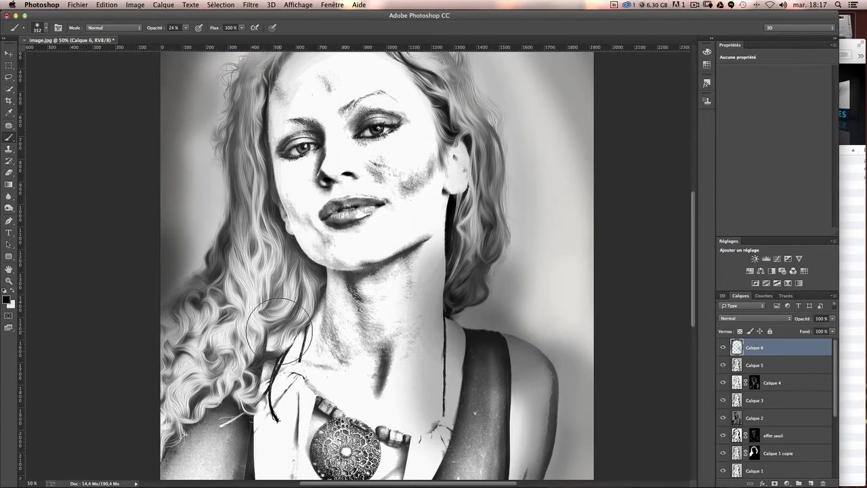
scroll(279, 330, "up", 2)
scroll(305, 339, "up", 3)
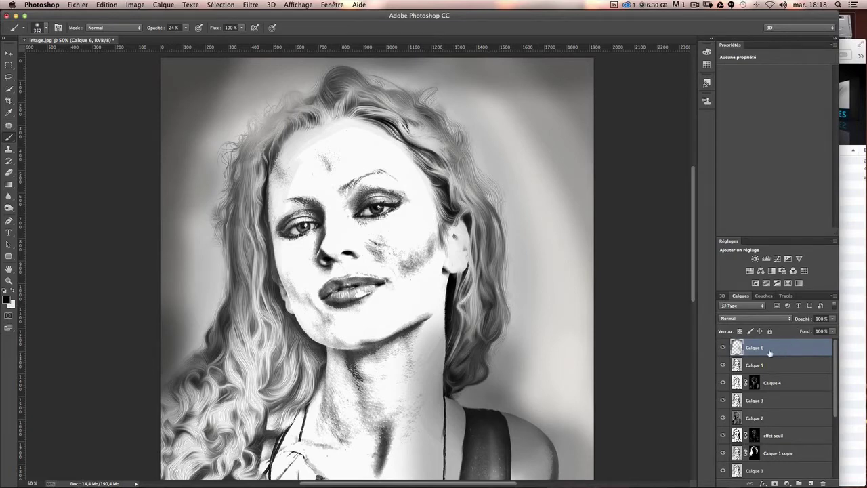
- Duplicate the edge layer, fill it with rendered clouds, and hide it behind a black mask
key("ctrl+j")
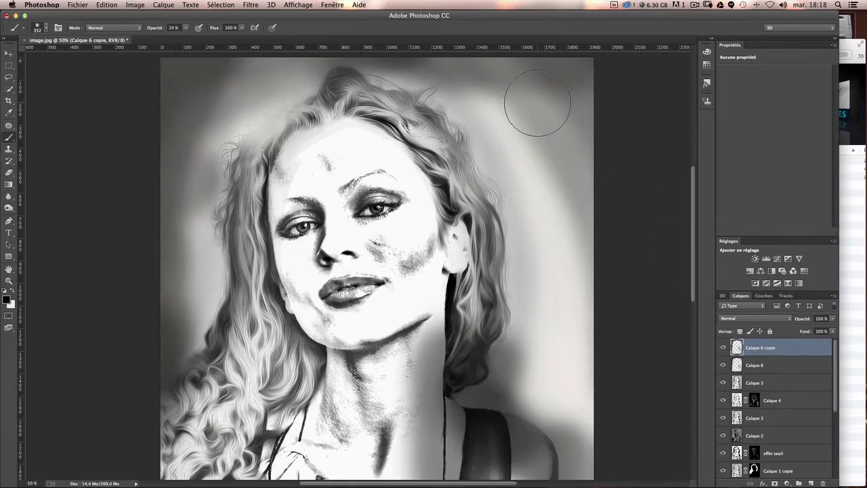
left_click(250, 4)
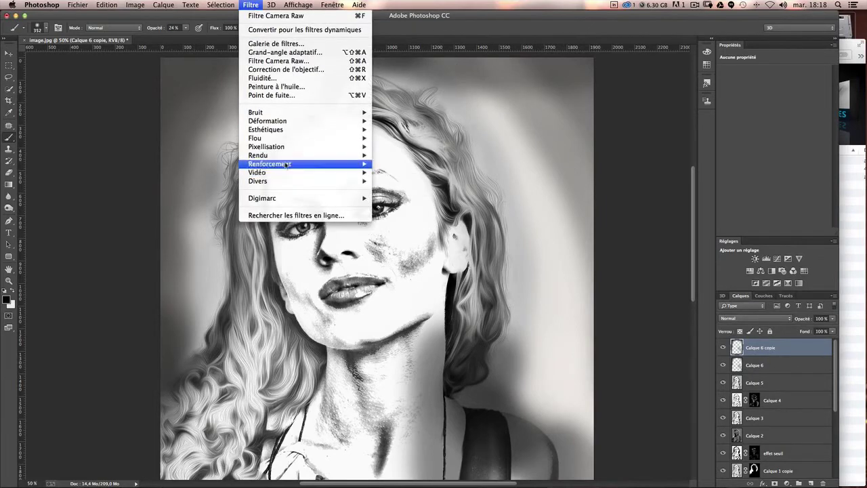
mouse_move(258, 155)
left_click(393, 181)
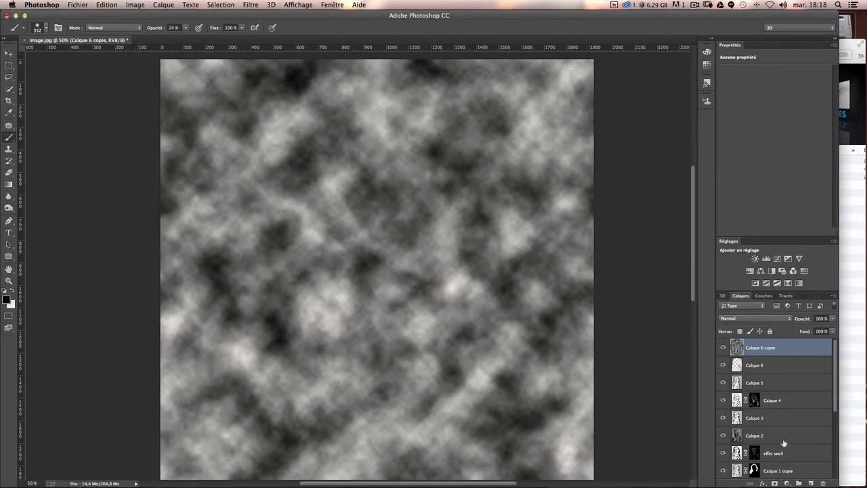
left_click(775, 484, "alt")
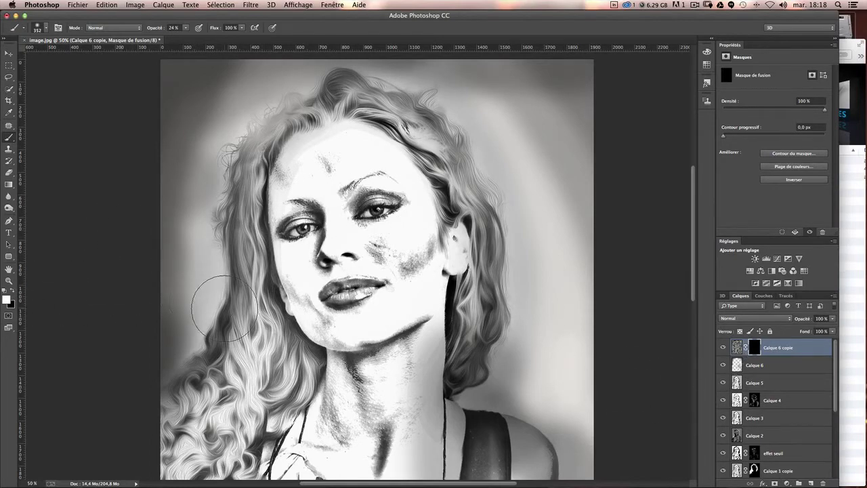
- Reveal clouds in the background left of the hair, around the top-left hair and top-right
left_click_drag(193, 292, 173, 336)
left_click_drag(203, 230, 174, 271)
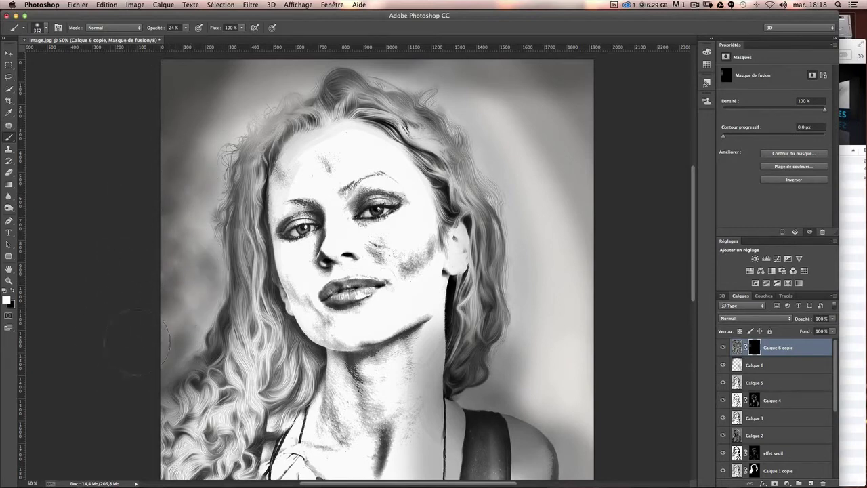
mouse_move(230, 152)
left_mouse_down()
mouse_move(218, 266)
mouse_move(239, 294)
left_mouse_up()
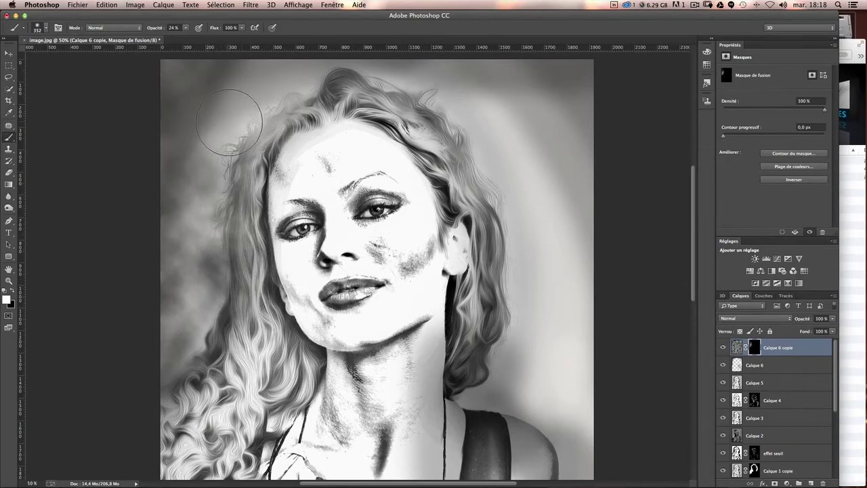
left_click_drag(229, 122, 214, 77)
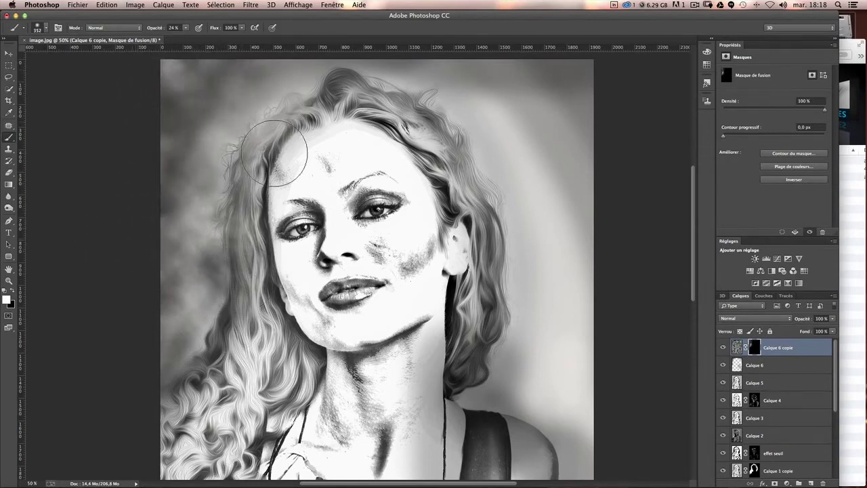
left_click_drag(305, 47, 307, 49)
scroll(437, 68, "up", 1)
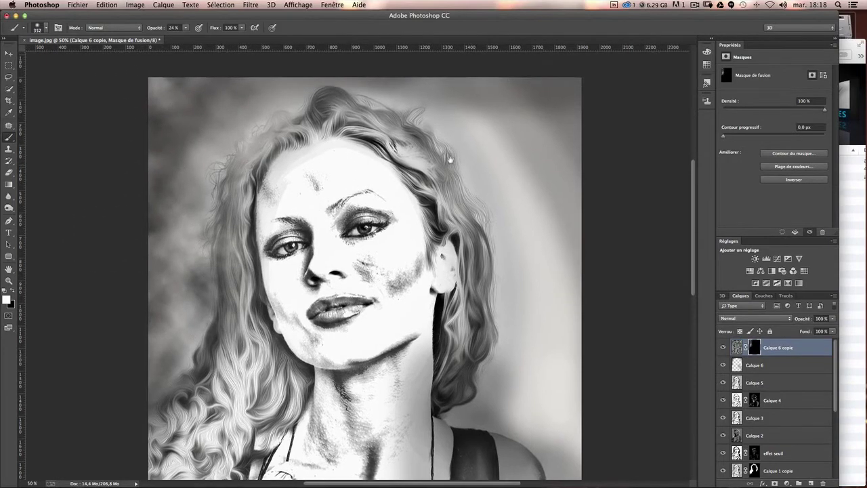
left_click_drag(493, 79, 632, 132)
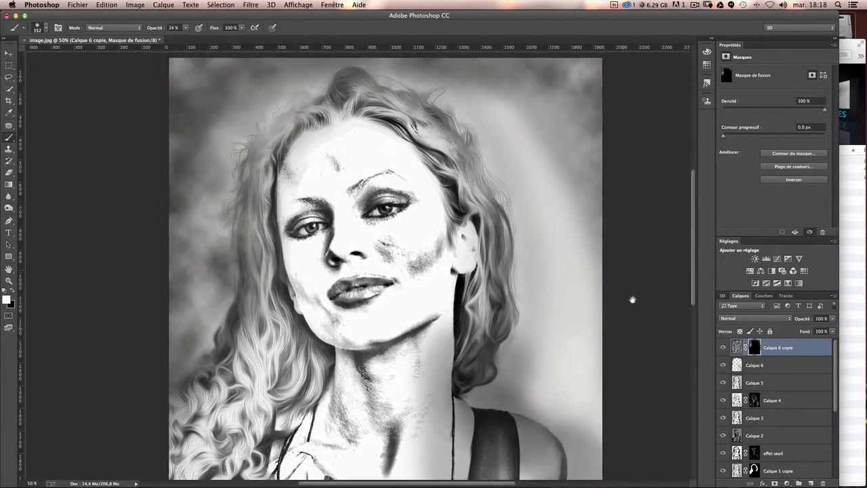
scroll(632, 300, "up", 2)
scroll(633, 300, "left", 2)
scroll(562, 228, "down", 2)
scroll(562, 228, "right", 1)
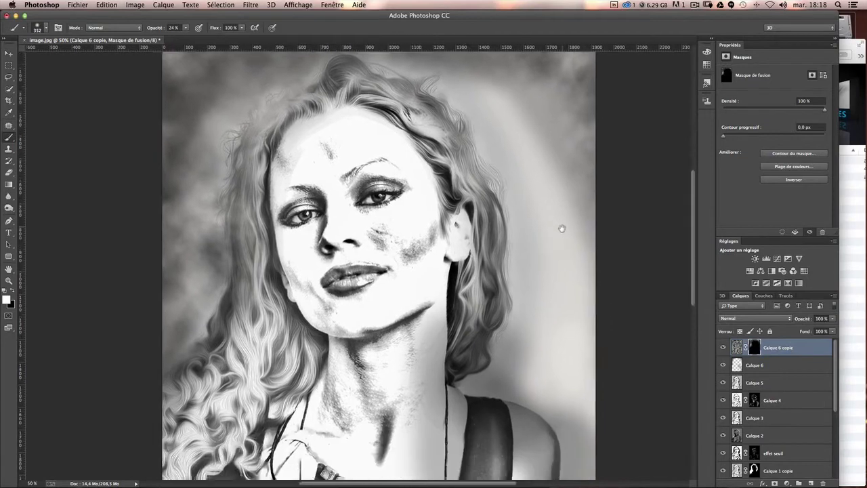
scroll(561, 229, "down", 1)
- Compare with Calque 6 toggled, then reveal clouds over the forehead, right background and beside the neck
left_click(723, 365)
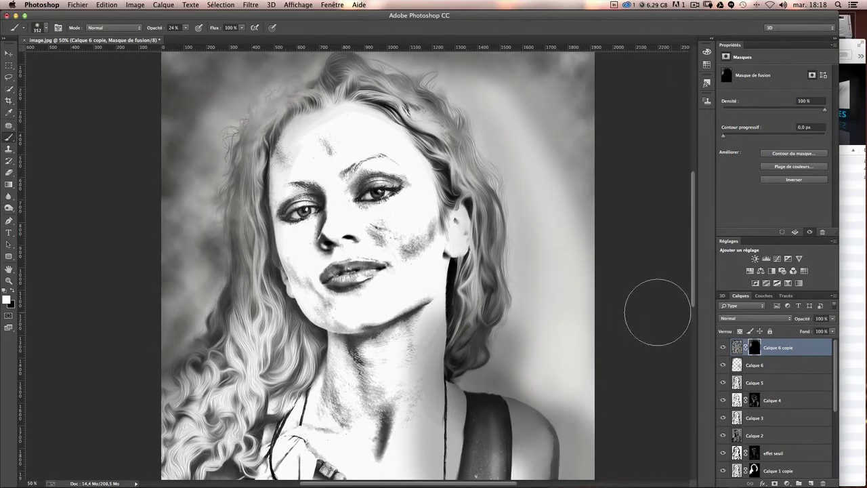
left_click(722, 365)
left_click(723, 365)
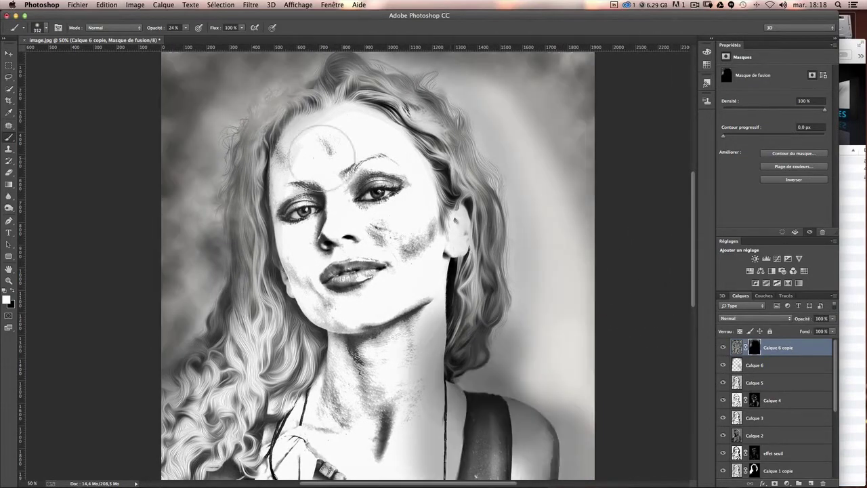
left_click_drag(322, 152, 303, 133)
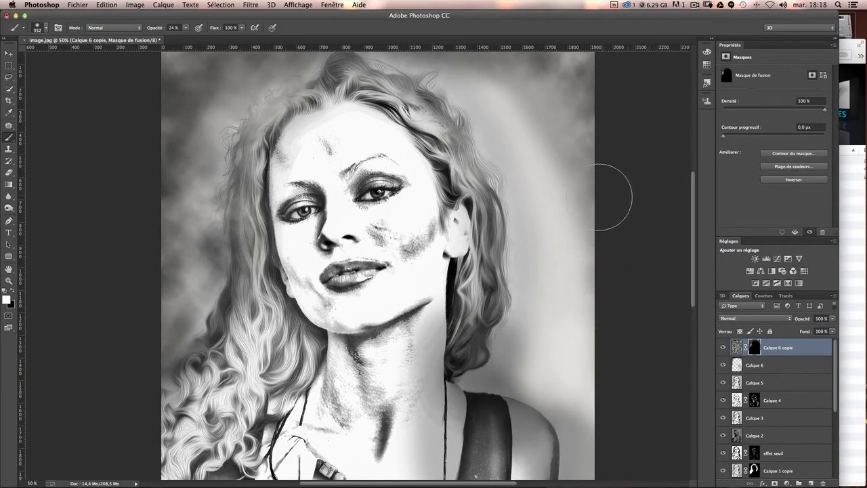
mouse_move(610, 194)
left_mouse_down()
mouse_move(535, 142)
mouse_move(624, 294)
mouse_move(569, 339)
mouse_move(515, 365)
mouse_move(583, 422)
left_mouse_up()
left_click_drag(496, 357, 563, 433)
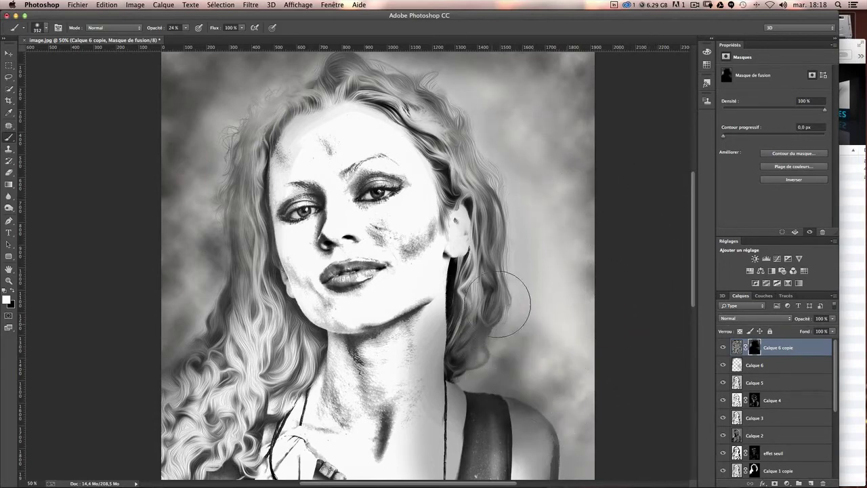
left_click_drag(561, 339, 556, 275)
scroll(565, 357, "down", 3)
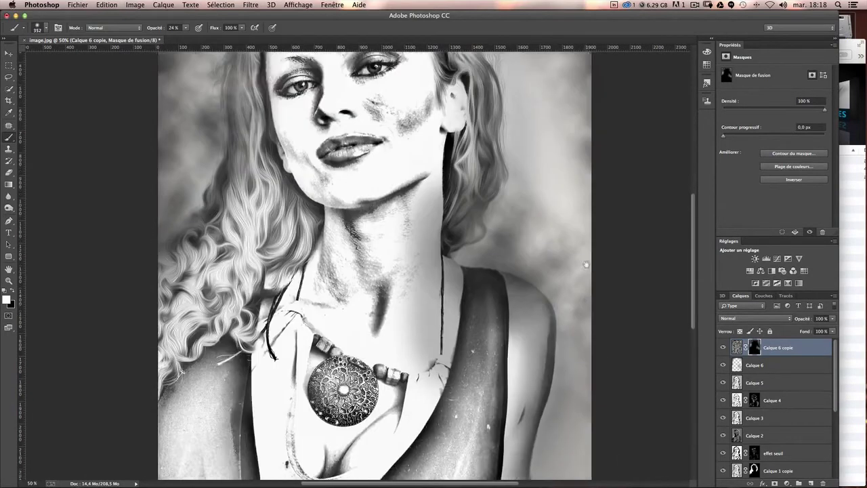
scroll(552, 357, "down", 4)
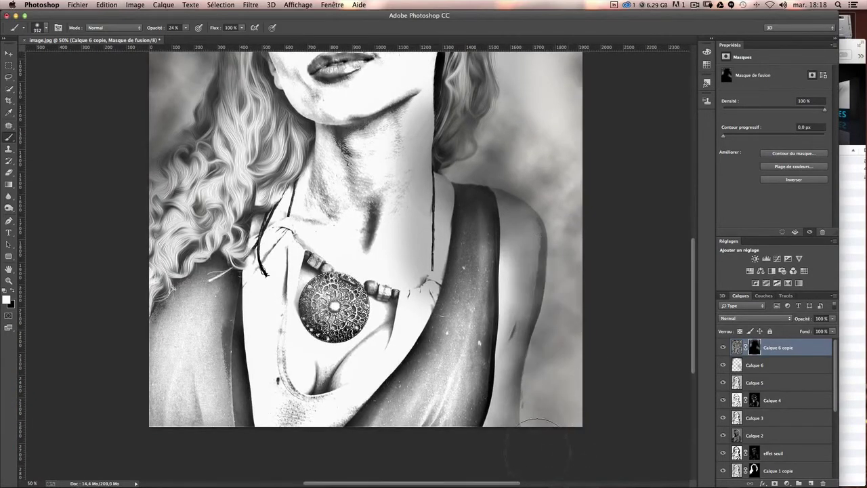
- Paint the mask over the left shoulder and the background right of the hair, then select Calque 6
mouse_move(103, 382)
left_mouse_down()
mouse_move(124, 267)
mouse_move(133, 392)
mouse_move(236, 422)
mouse_move(126, 339)
left_mouse_up()
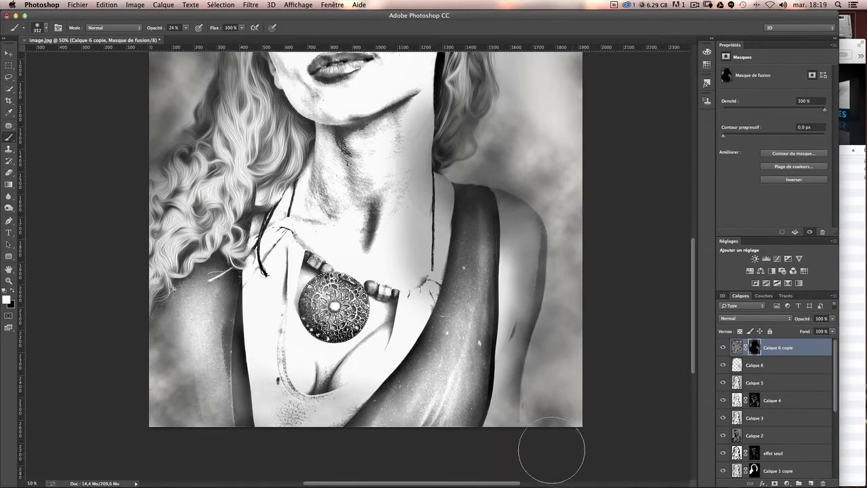
scroll(541, 400, "up", 5)
scroll(339, 305, "up", 4)
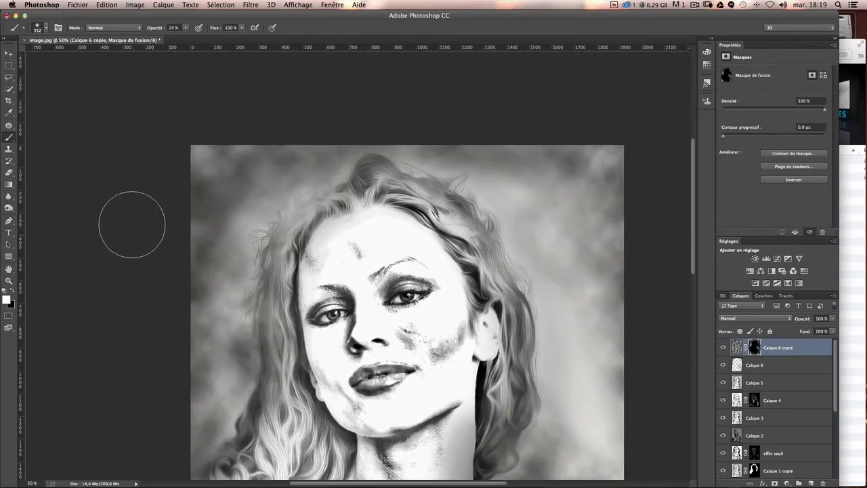
left_click_drag(624, 271, 630, 427)
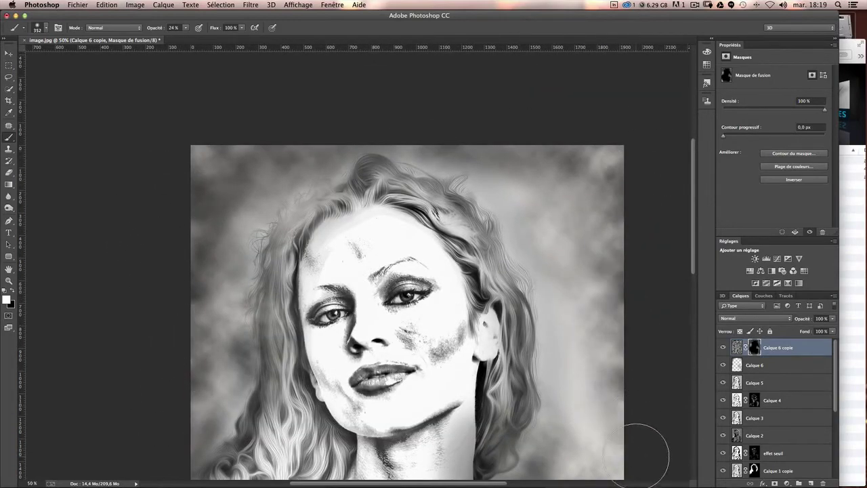
scroll(642, 455, "down", 3)
scroll(642, 433, "up", 1)
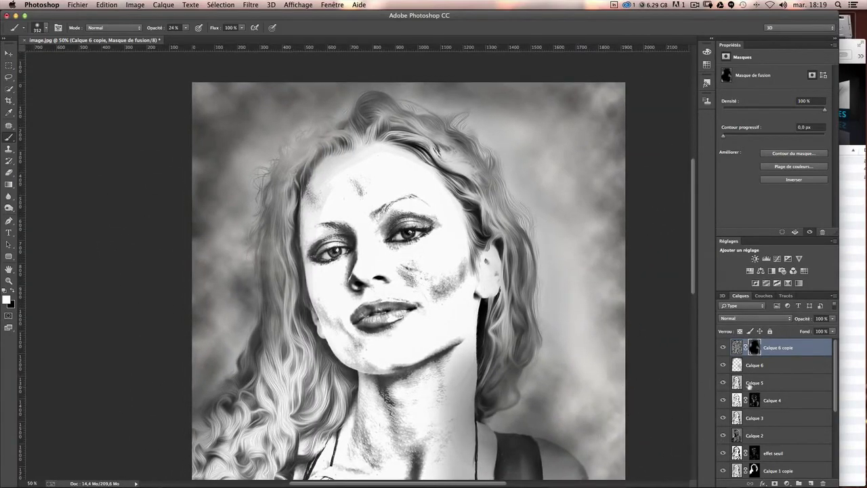
left_click(745, 366)
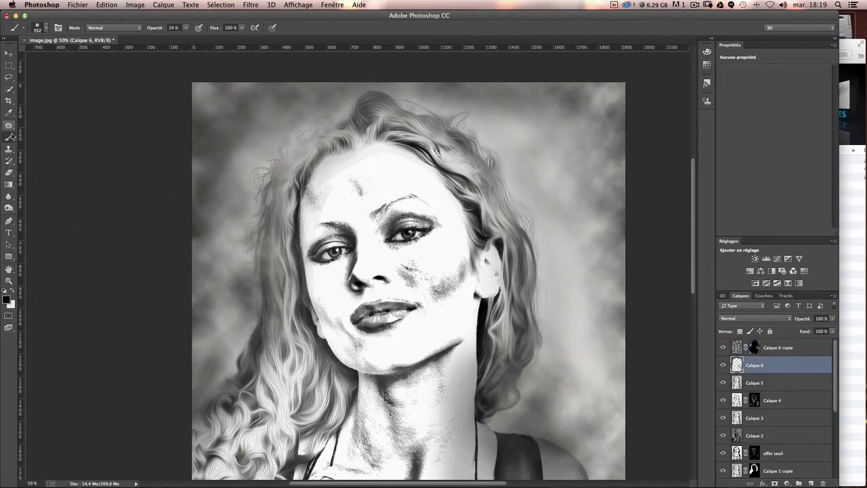
- Enlarge the eraser to about 276 px, then darken the right background beside the hair with the brush
left_click(10, 173)
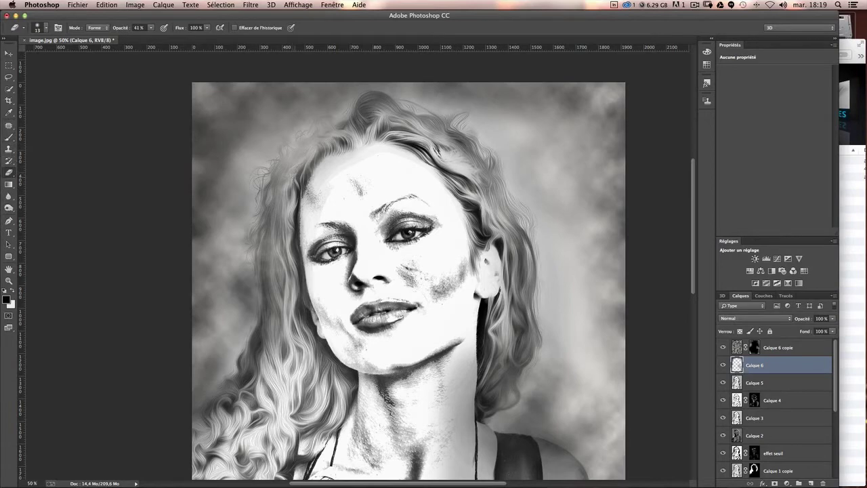
left_click_drag(292, 174, 319, 169)
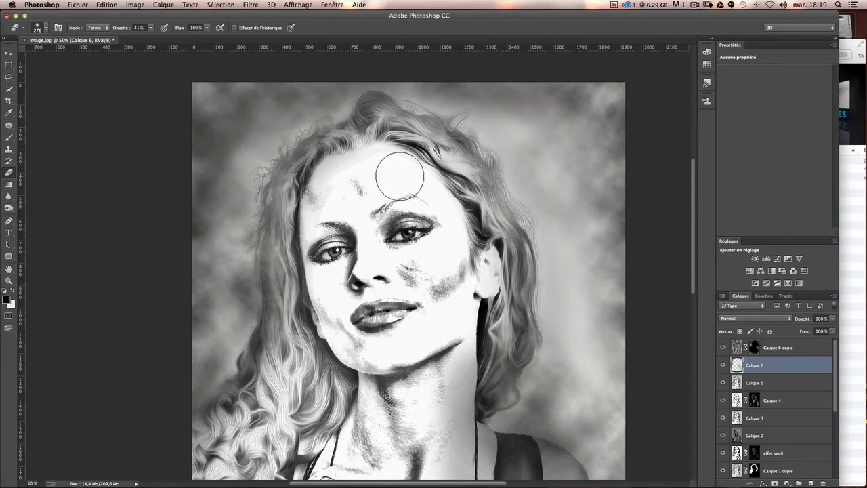
left_click_drag(452, 315, 423, 250)
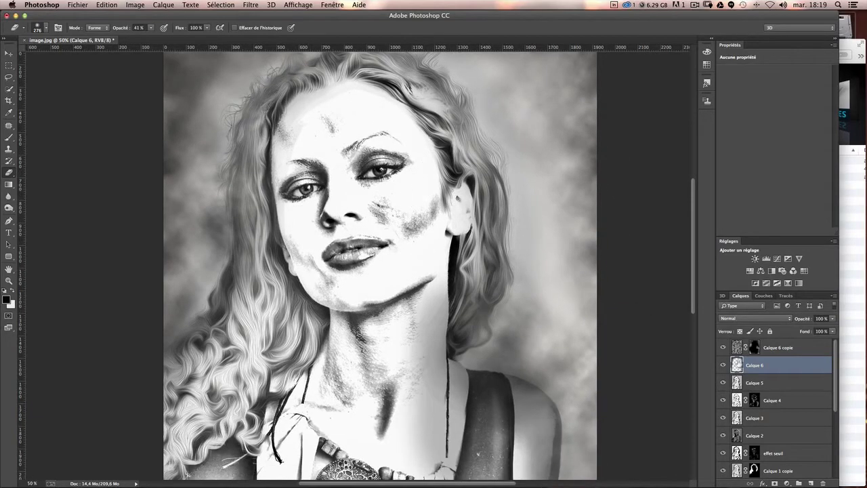
left_click(9, 138)
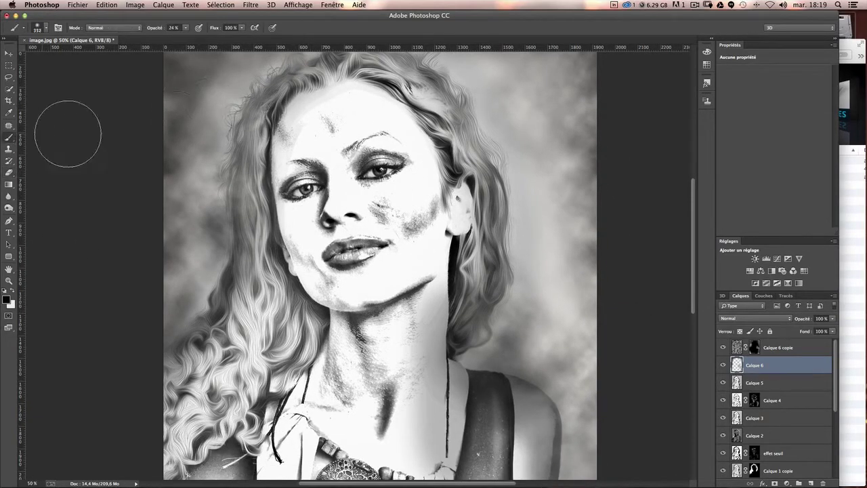
scroll(169, 136, "up", 5)
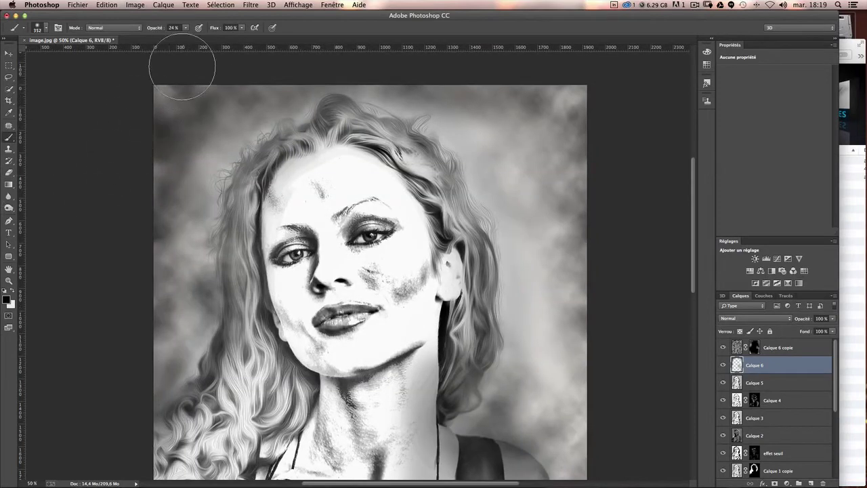
mouse_move(507, 128)
left_mouse_down()
mouse_move(533, 116)
mouse_move(500, 174)
mouse_move(604, 383)
left_mouse_up()
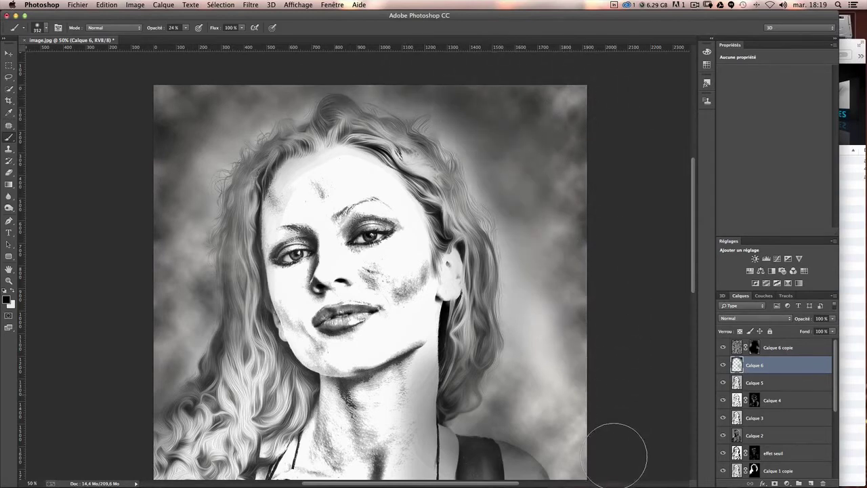
left_click_drag(534, 96, 616, 333)
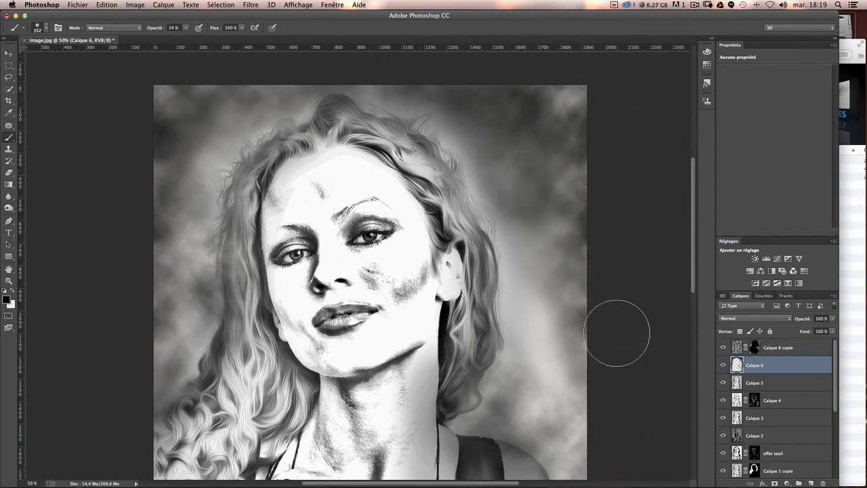
- Darken the upper-right background, right edge and area beside the hair and shoulder
left_click(186, 29)
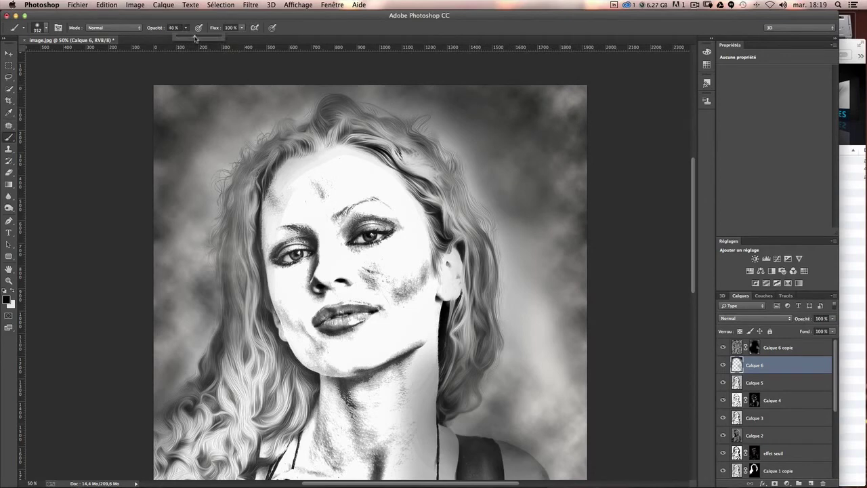
left_click_drag(67, 40, 155, 149)
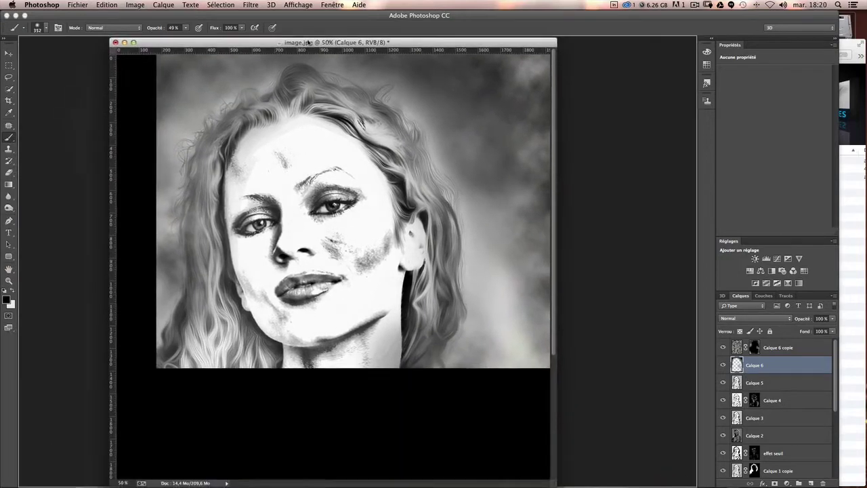
left_click_drag(160, 149, 305, 42)
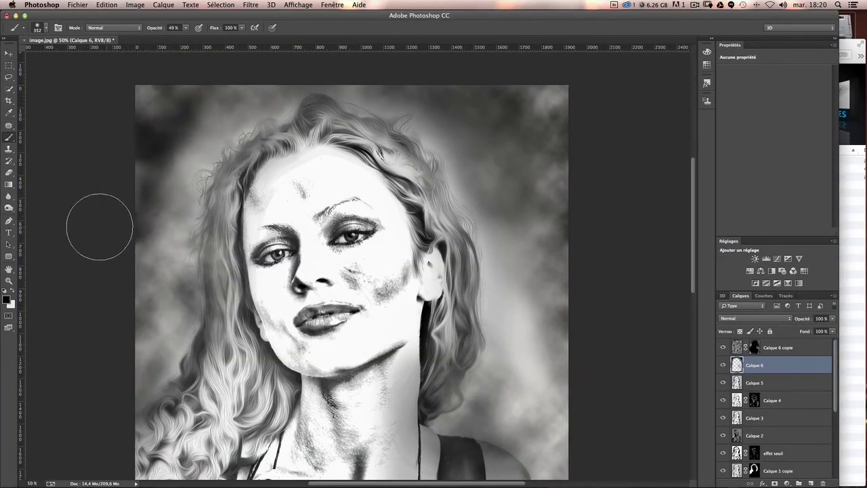
mouse_move(513, 106)
left_mouse_down()
mouse_move(447, 112)
mouse_move(376, 98)
left_mouse_up()
scroll(571, 129, "down", 3)
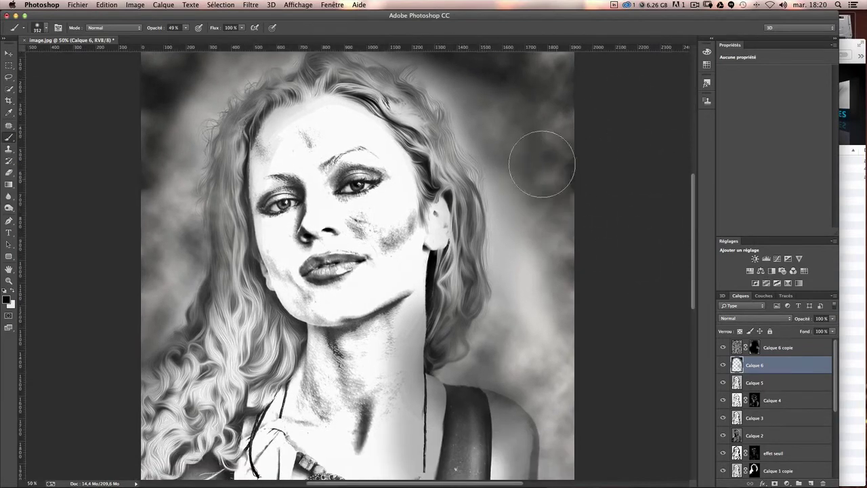
mouse_move(531, 100)
left_mouse_down()
mouse_move(454, 78)
mouse_move(537, 193)
mouse_move(600, 194)
left_mouse_up()
mouse_move(555, 333)
left_mouse_down()
mouse_move(522, 223)
mouse_move(610, 361)
left_mouse_up()
- Darken the background smoke near the torso and down the right side, then select Calque 6 copie
scroll(582, 339, "down", 5)
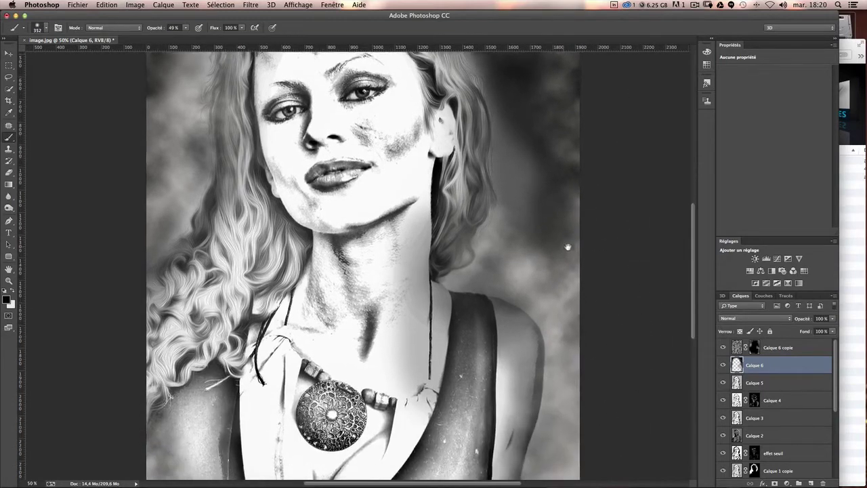
scroll(567, 246, "down", 1)
scroll(597, 200, "down", 1)
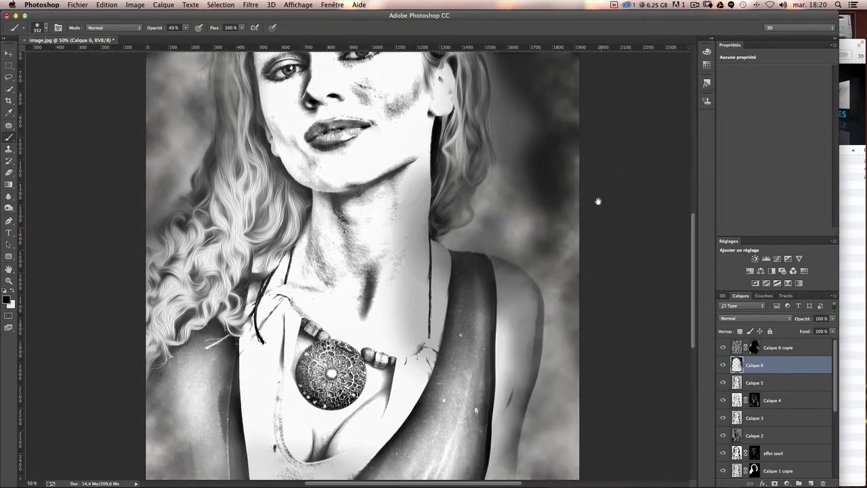
scroll(594, 246, "down", 4)
left_click_drag(603, 326, 553, 377)
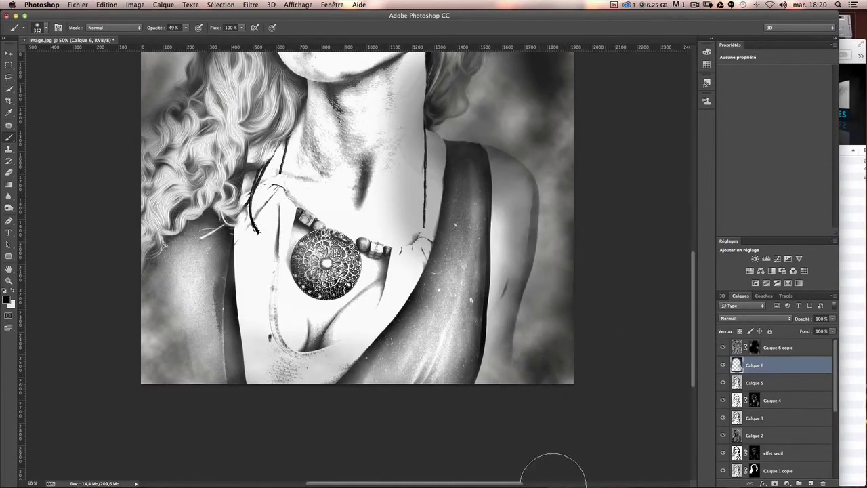
mouse_move(550, 470)
left_mouse_down()
mouse_move(522, 445)
mouse_move(586, 57)
left_mouse_up()
scroll(537, 357, "up", 7)
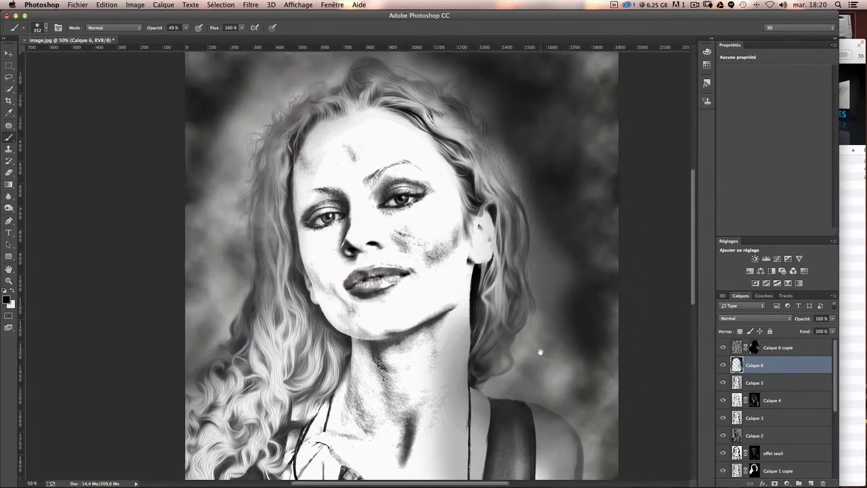
scroll(547, 341, "up", 2)
scroll(530, 262, "down", 2)
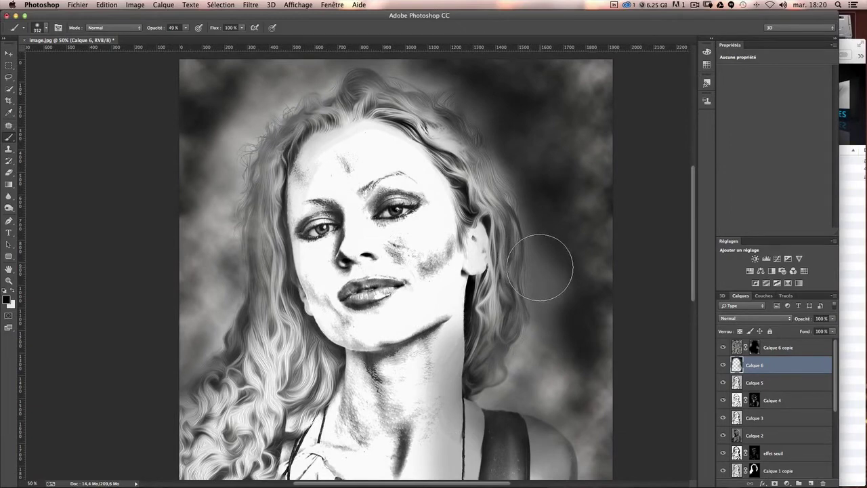
scroll(540, 268, "down", 1)
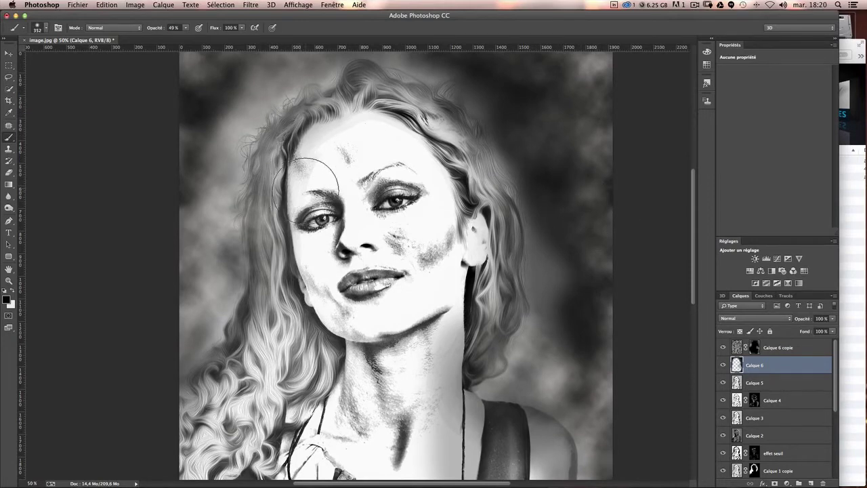
left_click(806, 352)
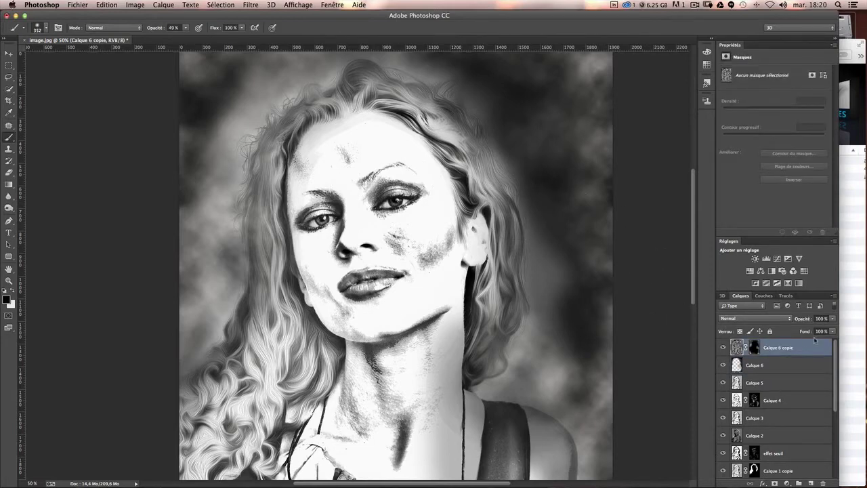
- Create new layer Calque 7 with Lumière tamisée blending
key("ctrl+shift+n")
left_click(542, 287)
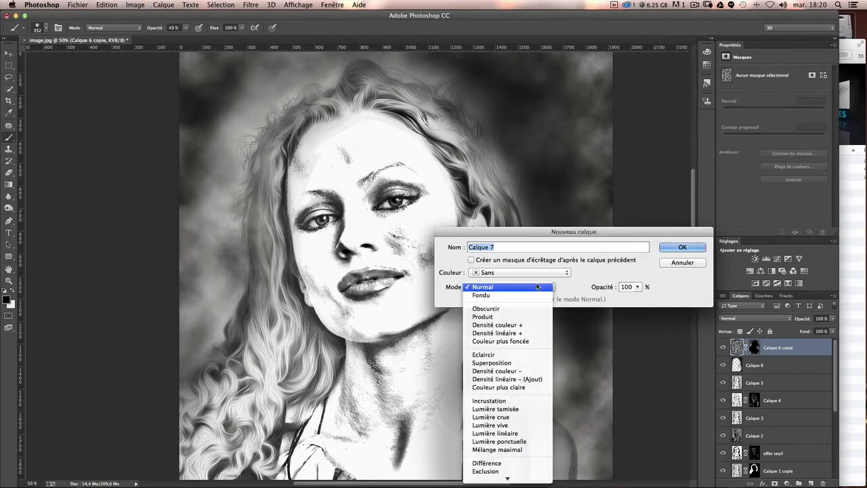
left_click(519, 409)
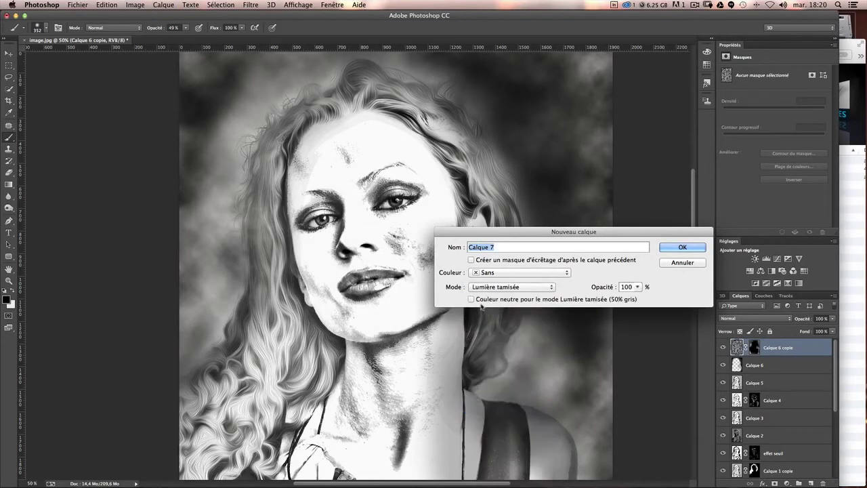
left_click(683, 248)
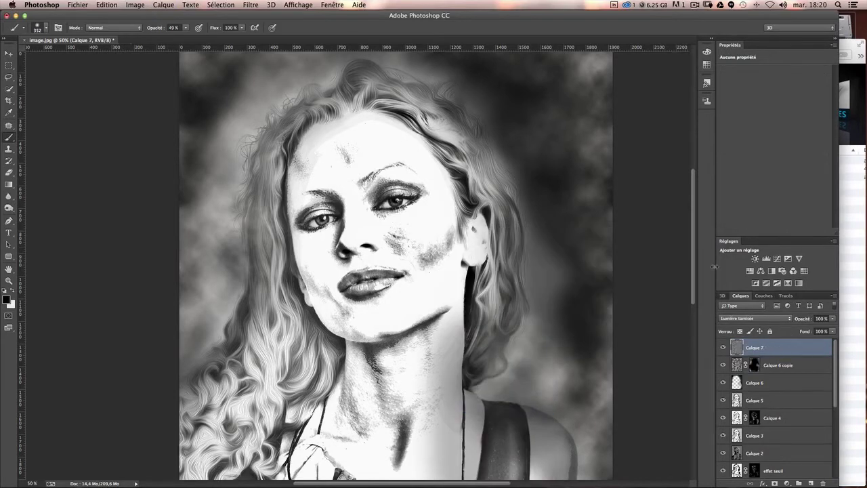
- With a 59 px brush, darken the left-side hair, the hair above the forehead, and the right-side hair
left_click_drag(236, 193, 215, 193)
mouse_move(195, 379)
left_mouse_down()
mouse_move(199, 390)
mouse_move(231, 347)
mouse_move(191, 387)
mouse_move(249, 301)
mouse_move(256, 183)
mouse_move(252, 199)
left_mouse_up()
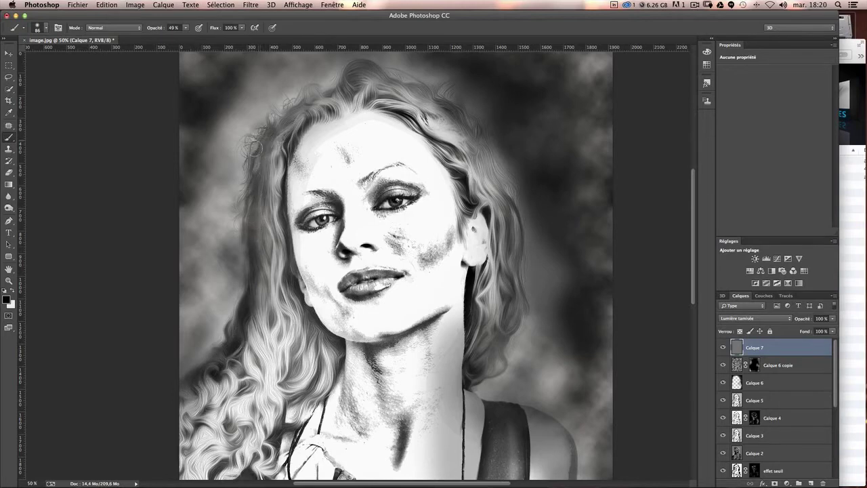
mouse_move(253, 147)
left_mouse_down()
mouse_move(288, 119)
mouse_move(279, 135)
left_mouse_up()
left_click_drag(261, 242, 265, 383)
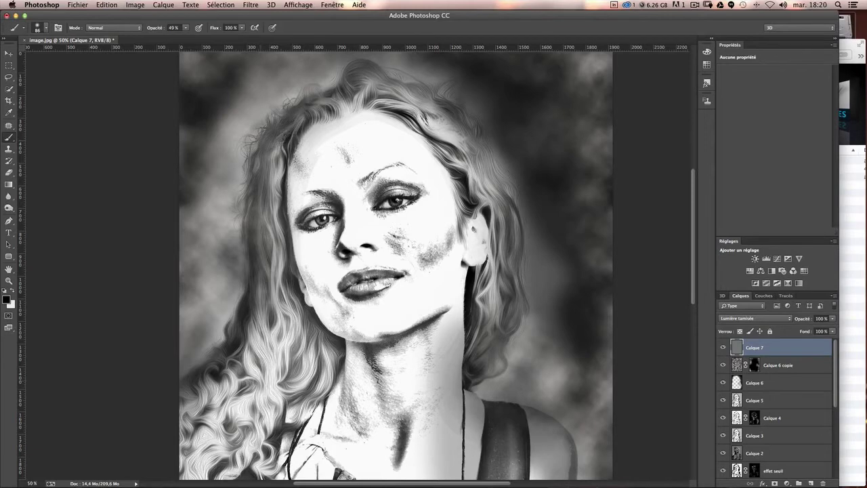
mouse_move(329, 65)
left_mouse_down()
mouse_move(389, 80)
mouse_move(437, 109)
mouse_move(434, 84)
mouse_move(467, 125)
mouse_move(504, 188)
mouse_move(515, 237)
mouse_move(512, 213)
mouse_move(507, 345)
left_mouse_up()
key("ctrl+z")
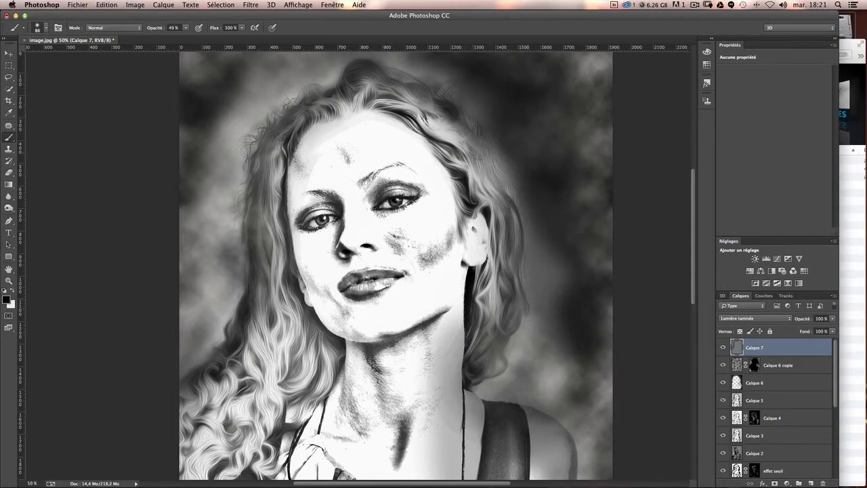
mouse_move(460, 116)
left_mouse_down()
mouse_move(511, 229)
mouse_move(508, 312)
mouse_move(478, 379)
mouse_move(485, 318)
mouse_move(487, 366)
left_mouse_up()
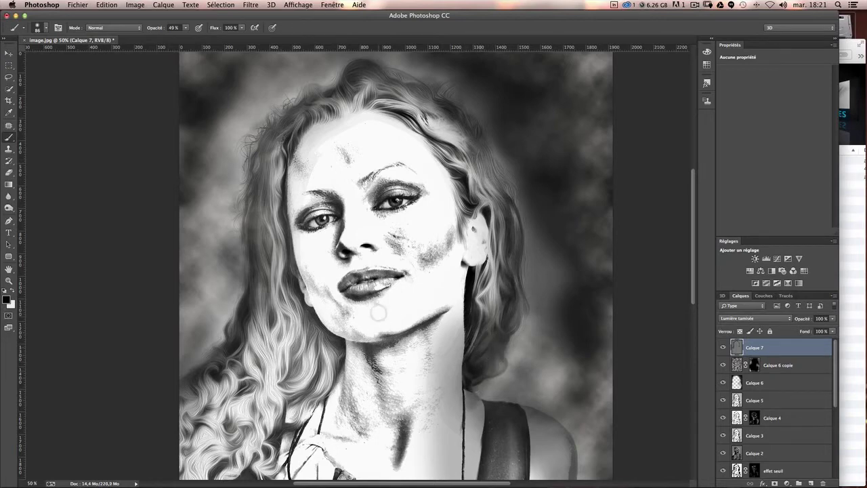
mouse_move(252, 431)
left_mouse_down()
mouse_move(204, 437)
mouse_move(211, 453)
mouse_move(196, 400)
mouse_move(260, 324)
mouse_move(265, 206)
left_mouse_up()
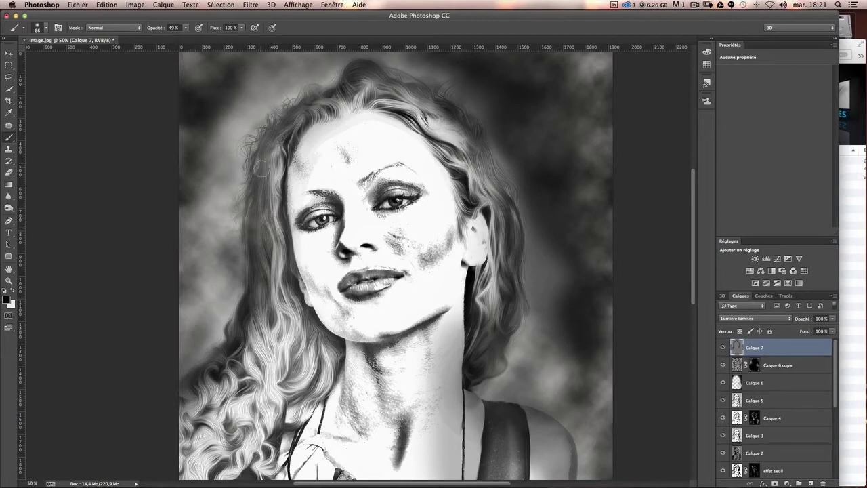
left_click_drag(261, 168, 275, 267)
- With a 61 px brush, darken the right-side hair, lower-left strands and hair near the crown
left_click_drag(277, 212, 270, 217)
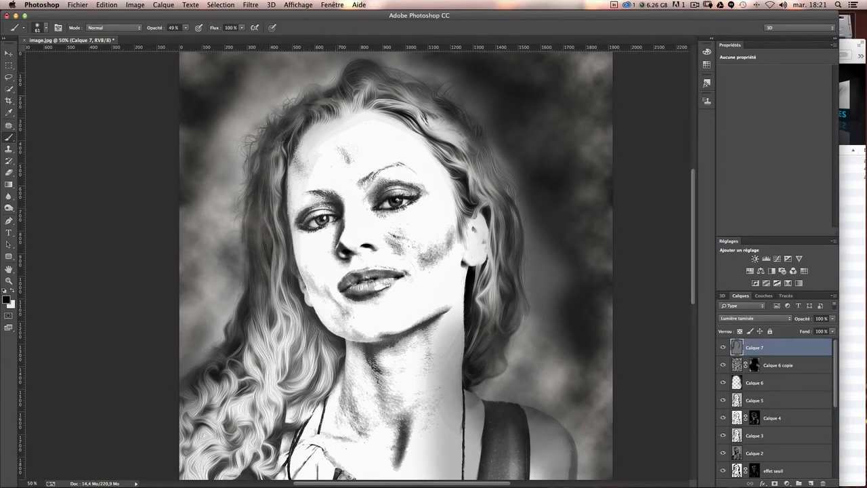
mouse_move(417, 103)
left_mouse_down()
mouse_move(475, 143)
mouse_move(478, 155)
left_mouse_up()
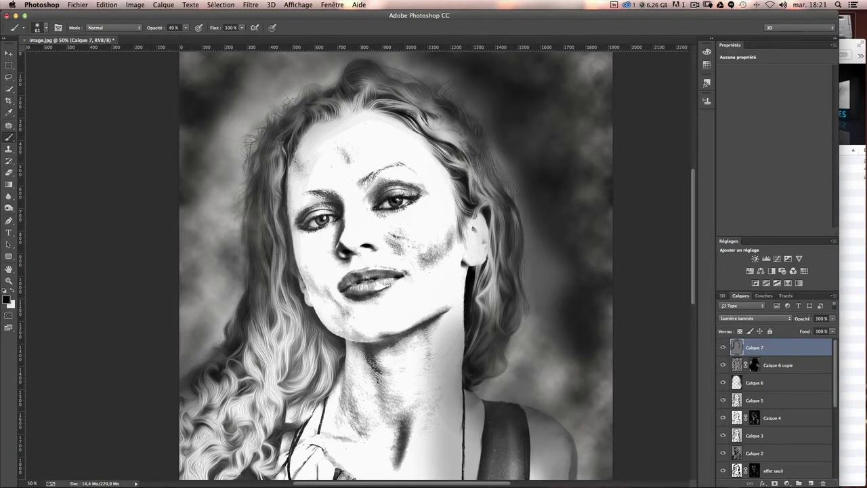
mouse_move(515, 204)
left_mouse_down()
mouse_move(515, 311)
mouse_move(485, 380)
left_mouse_up()
left_click_drag(489, 274, 486, 336)
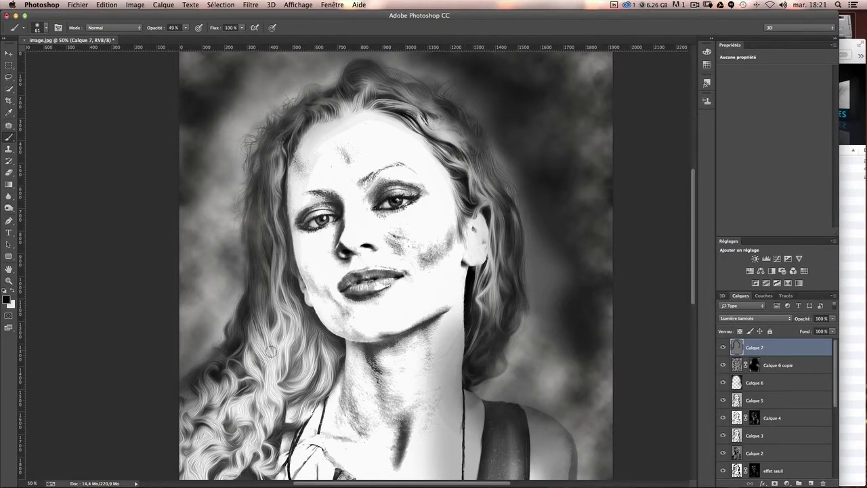
left_click_drag(270, 351, 218, 419)
mouse_move(190, 413)
left_mouse_down()
mouse_move(270, 408)
mouse_move(284, 369)
mouse_move(308, 353)
mouse_move(262, 217)
mouse_move(253, 367)
left_mouse_up()
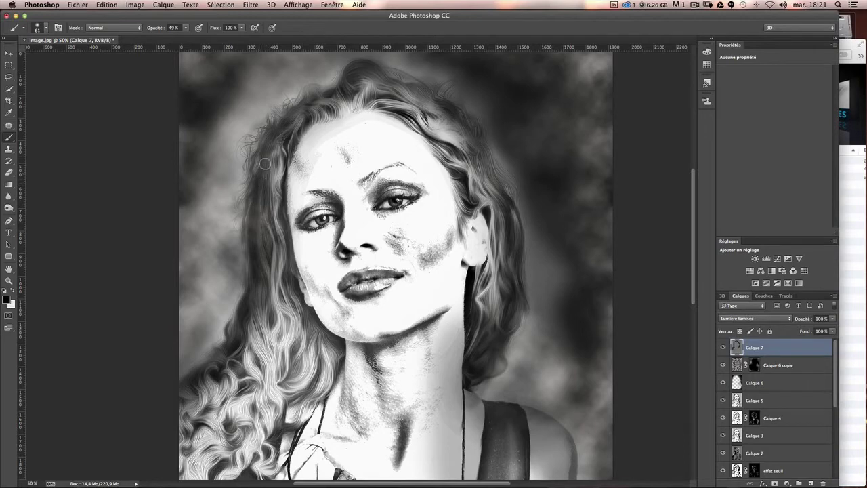
mouse_move(265, 164)
left_mouse_down()
mouse_move(285, 126)
mouse_move(294, 132)
mouse_move(294, 116)
mouse_move(348, 80)
mouse_move(368, 69)
mouse_move(347, 87)
mouse_move(369, 76)
mouse_move(419, 98)
mouse_move(405, 102)
mouse_move(403, 85)
left_mouse_up()
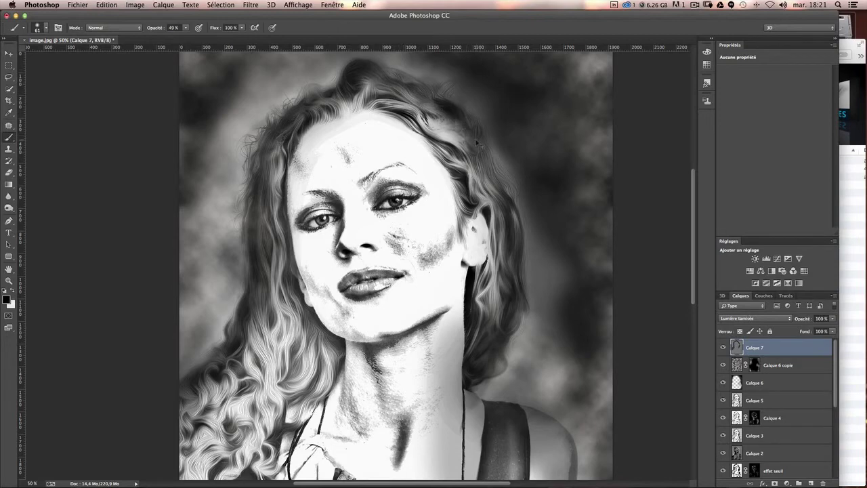
mouse_move(448, 110)
left_mouse_down()
mouse_move(494, 174)
mouse_move(493, 290)
left_mouse_up()
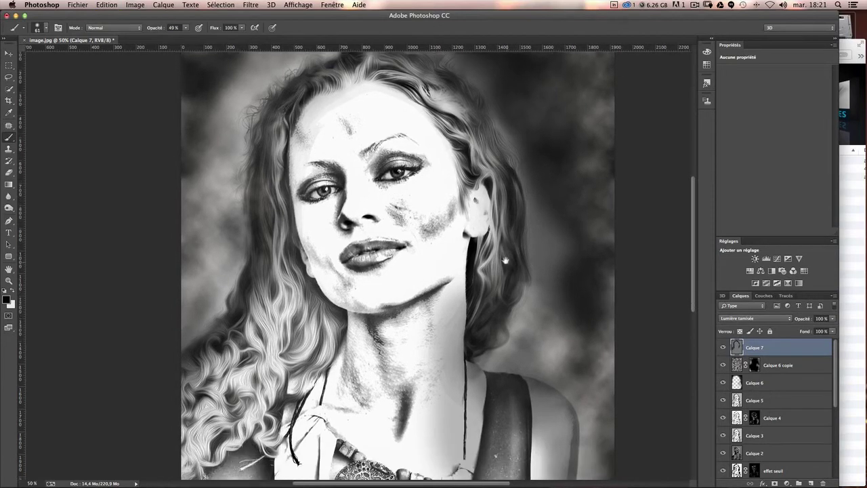
left_click_drag(547, 278, 495, 295)
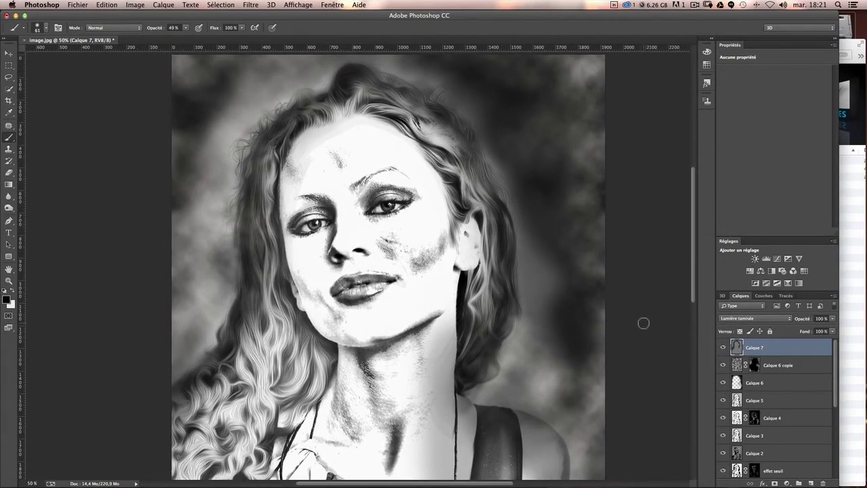
- Compare Calque 6 copie on and off, target its mask, and set the brush to 400 px
left_click(723, 366)
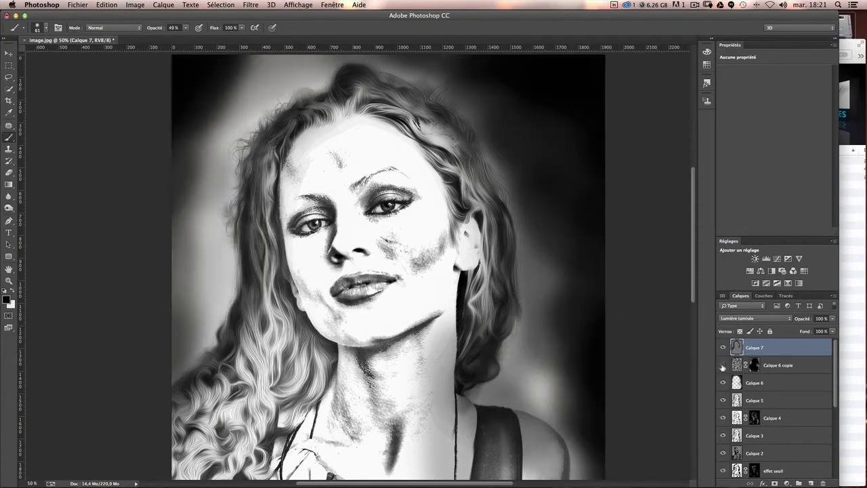
left_click(723, 365)
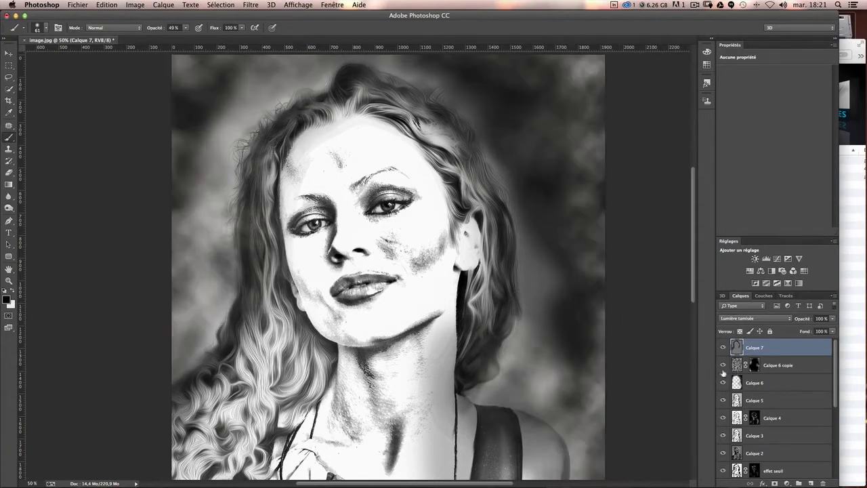
left_click(752, 368)
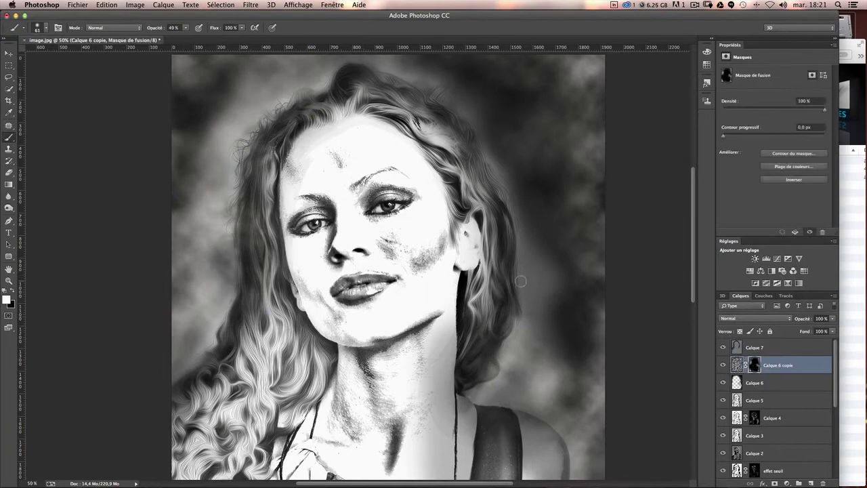
left_click_drag(465, 273, 551, 281)
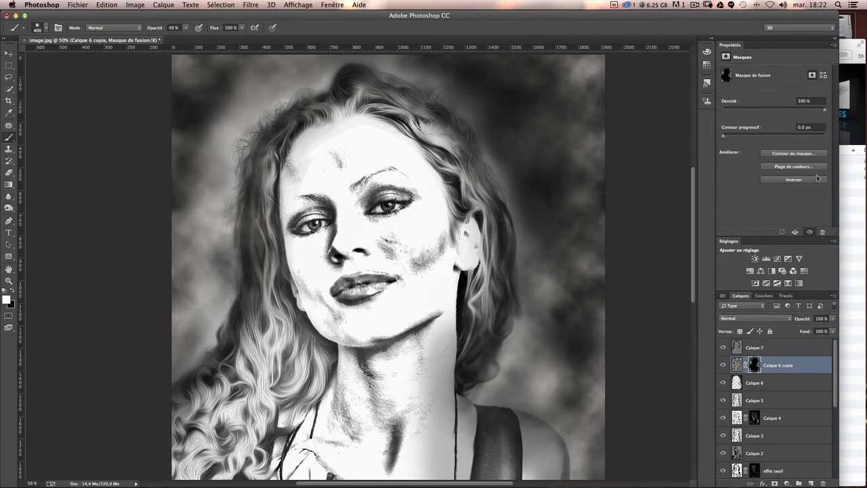
- Open trame.jpg from the sources folder in Adobe Photoshop CC
left_click(860, 210)
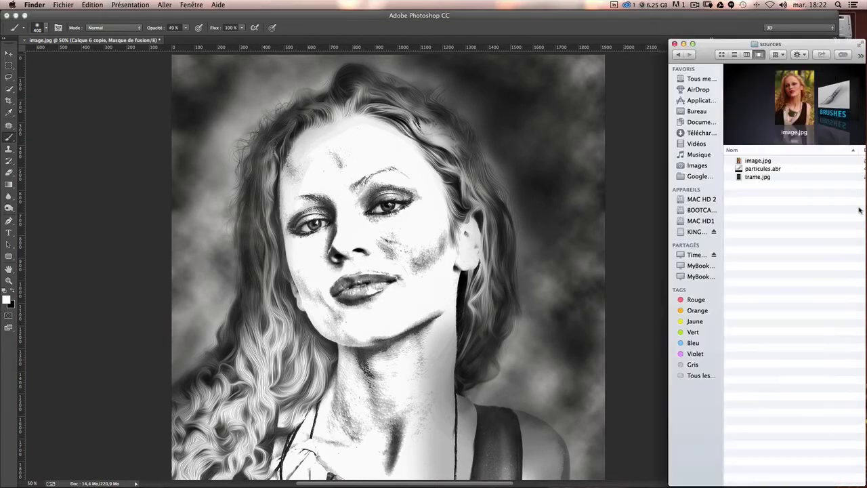
left_click(758, 176)
right_click(745, 176)
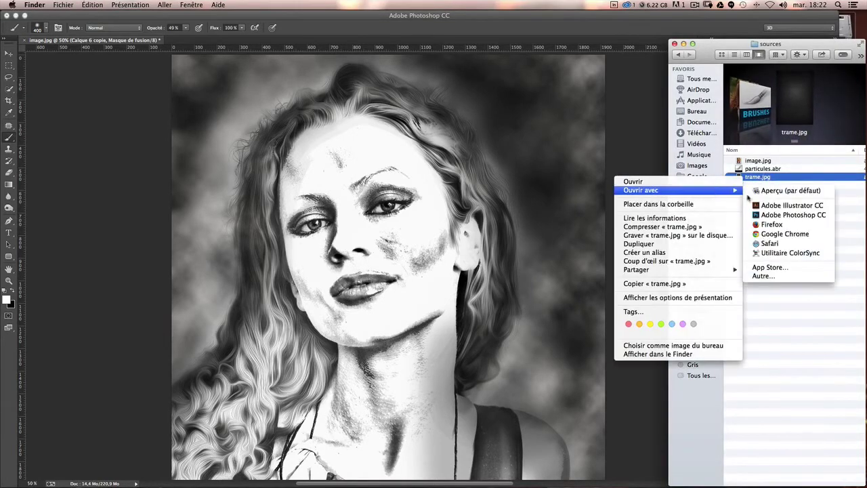
left_click(767, 216)
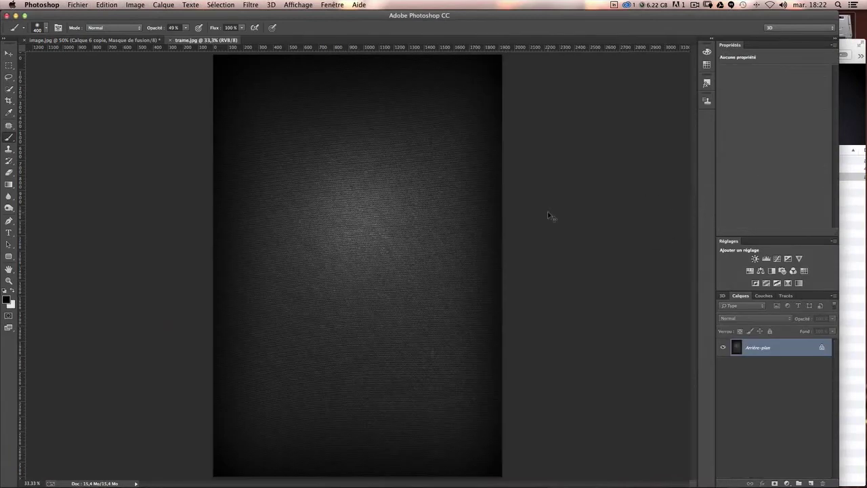
- Select all of trame.jpg, paste it into image.jpg above Calque 7, and blend it with Lumière tamisée
key("super+a")
left_click(111, 40)
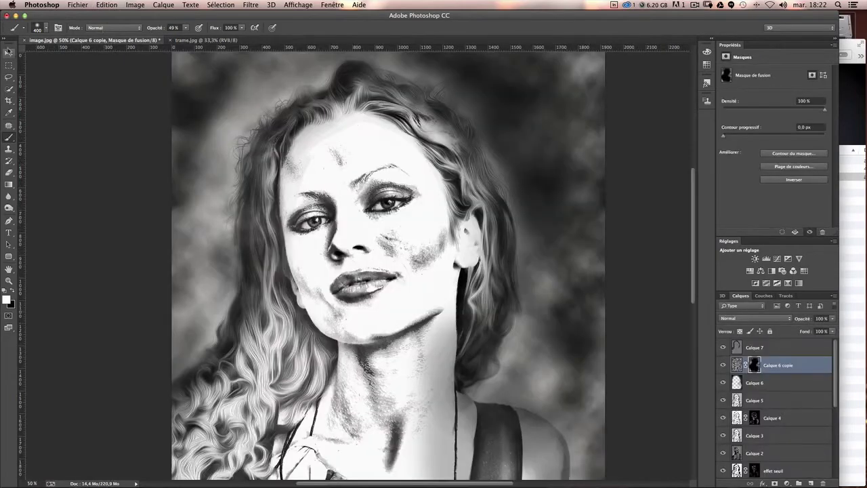
left_click(768, 353)
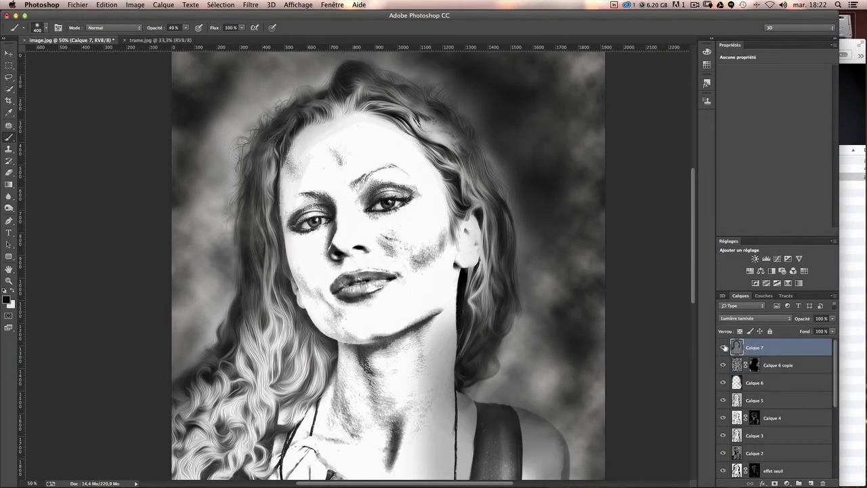
key("super+v")
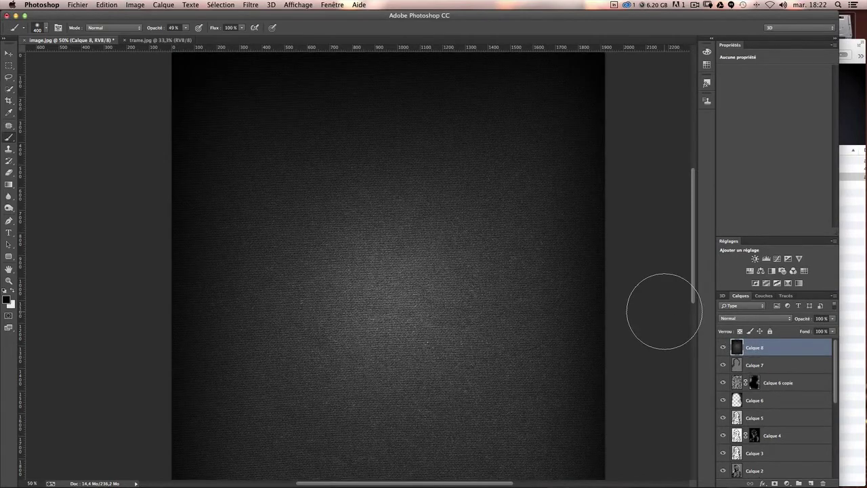
scroll(386, 264, "right", 1)
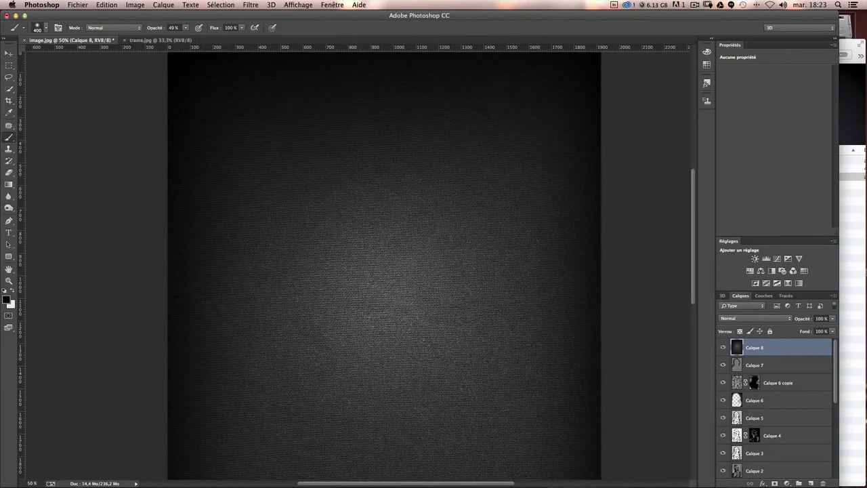
left_click(734, 318)
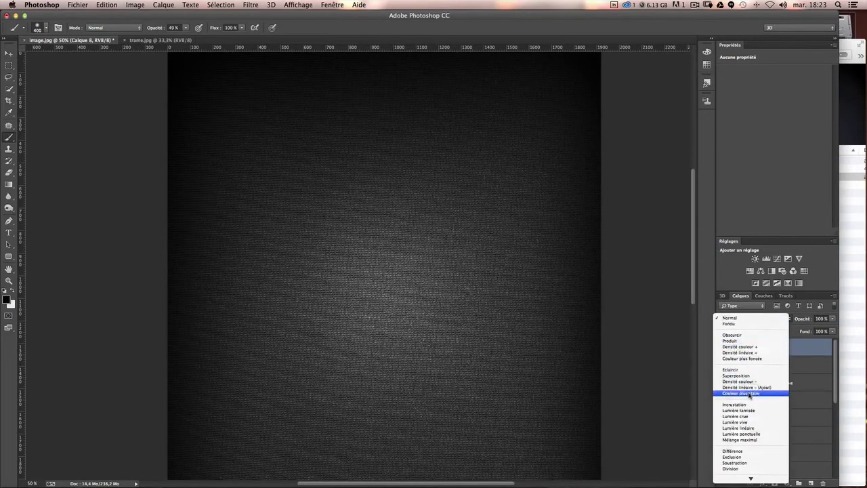
left_click(751, 411)
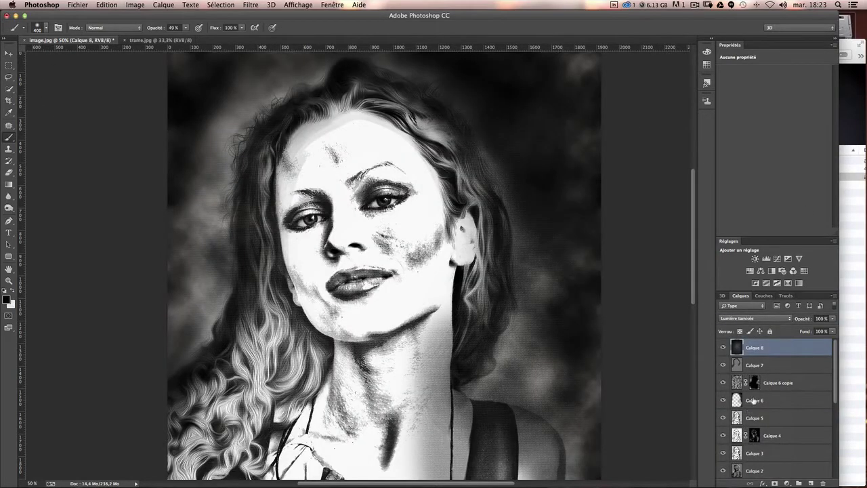
- Zoom in to 100% to inspect the texture on the face, then zoom back out
key("super+plus")
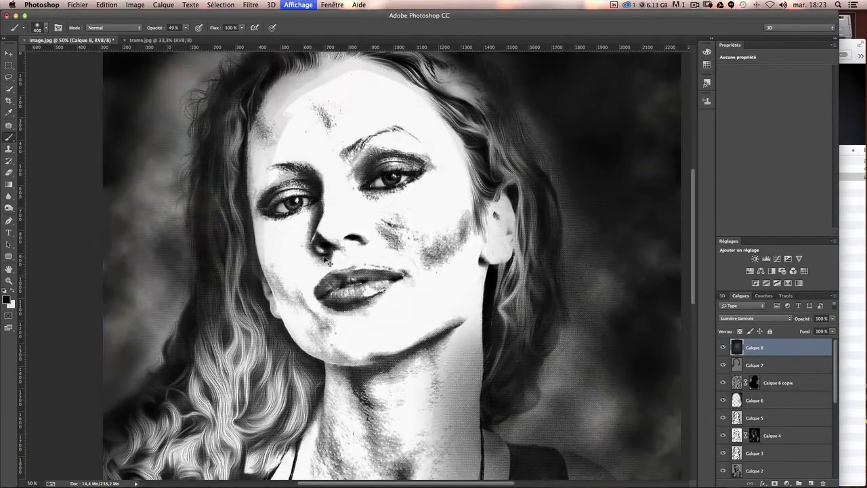
key("super+plus")
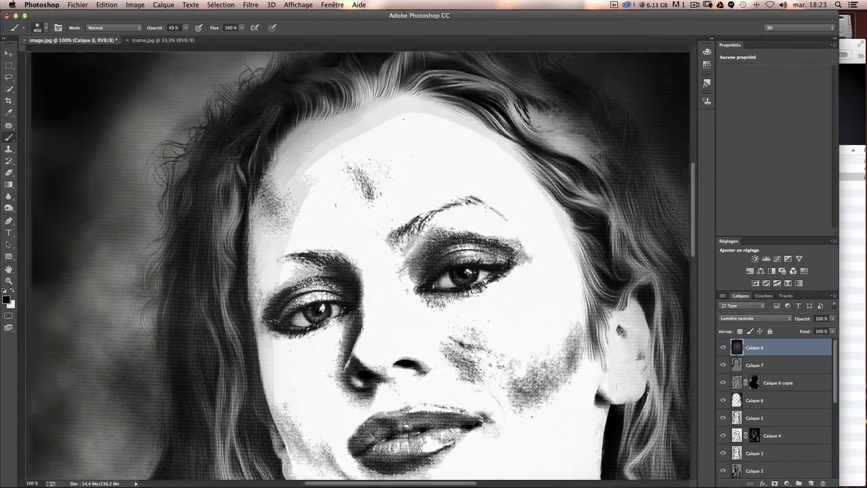
scroll(535, 309, "down", 5)
scroll(535, 309, "right", 5)
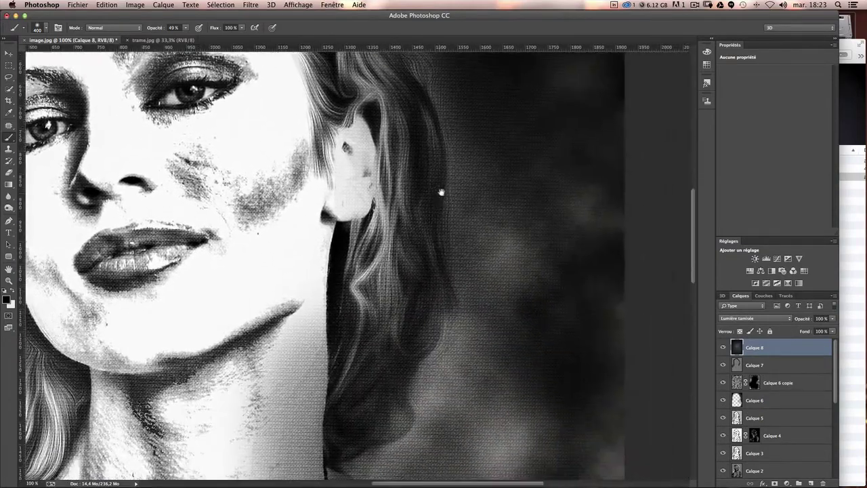
left_click_drag(441, 192, 522, 197)
key("super+minus")
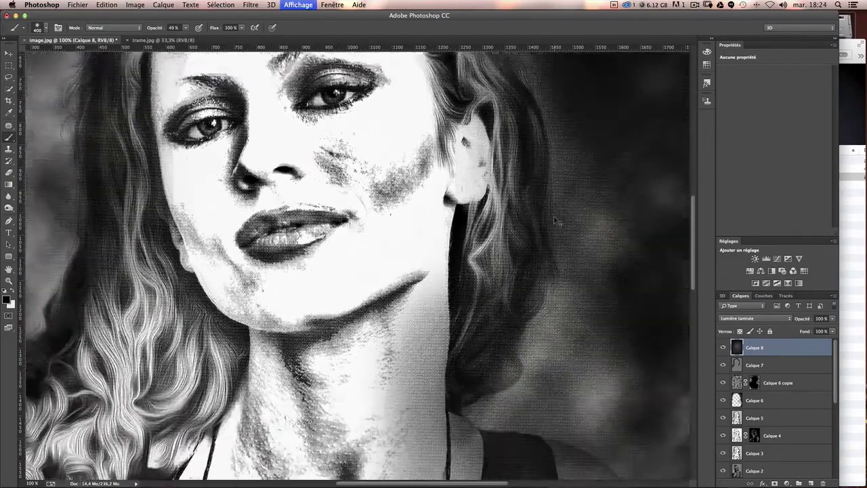
left_click_drag(548, 200, 555, 248)
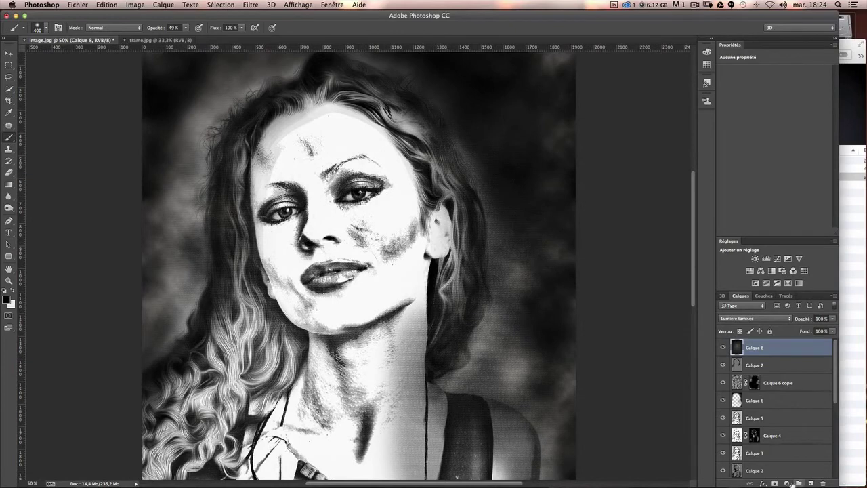
- Add a layer mask to Calque 8 and paint the texture off the neck, shoulder and left hair
left_click(774, 483)
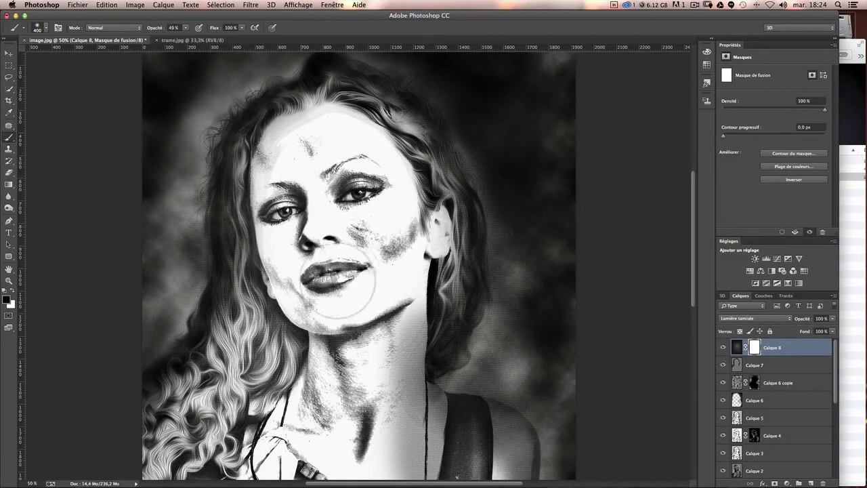
left_click_drag(406, 386, 397, 298)
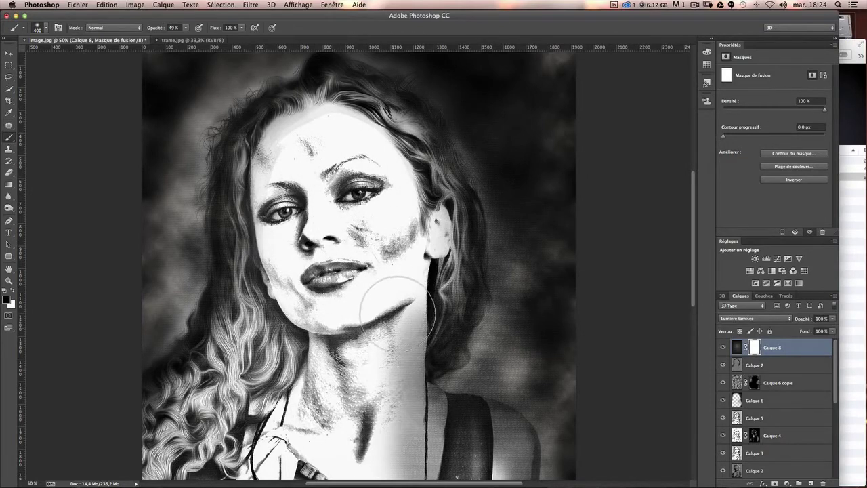
mouse_move(420, 423)
left_mouse_down()
mouse_move(278, 342)
mouse_move(325, 165)
left_mouse_up()
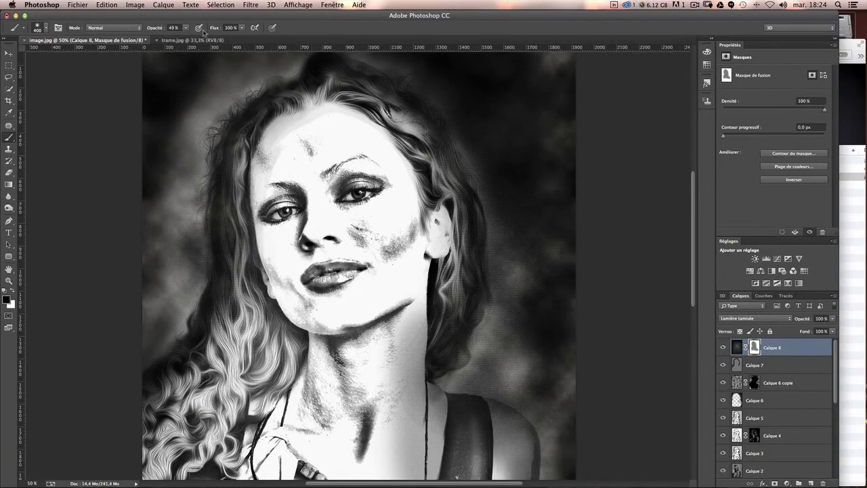
key("super+plus")
left_click_drag(384, 124, 473, 222)
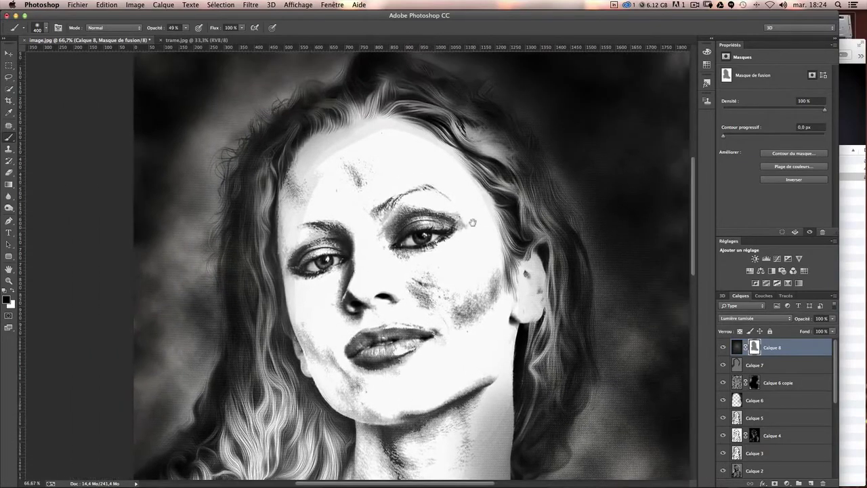
key("super+minus")
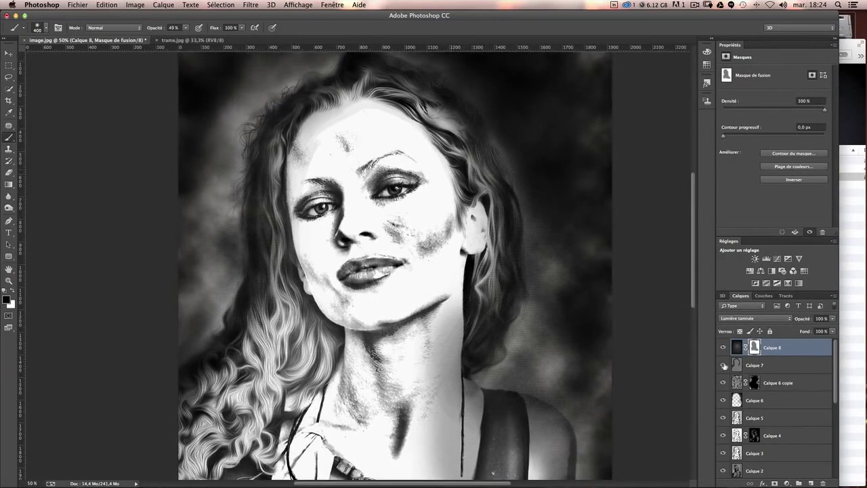
- Compare Calque 7 and Calque 6 visibility, then set Calque 6's opacity to 70%
left_click(724, 365)
left_click(722, 401)
left_click(722, 401)
left_click(751, 403)
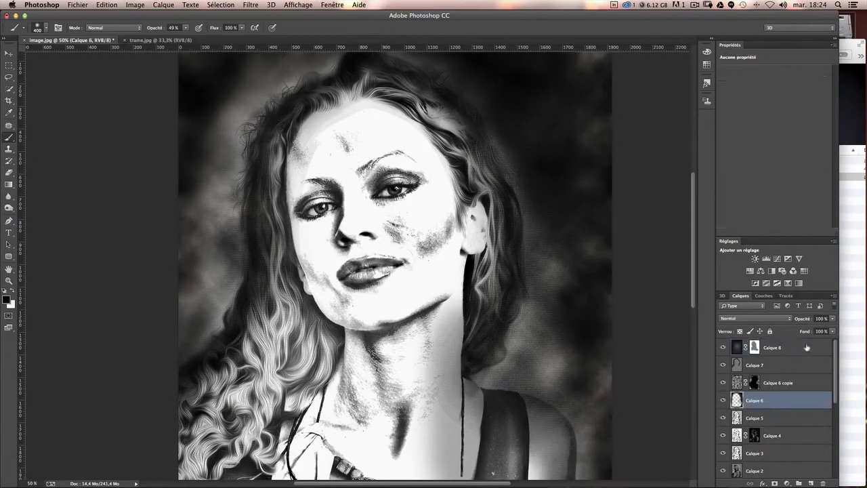
left_click(833, 319)
left_click_drag(825, 329, 823, 329)
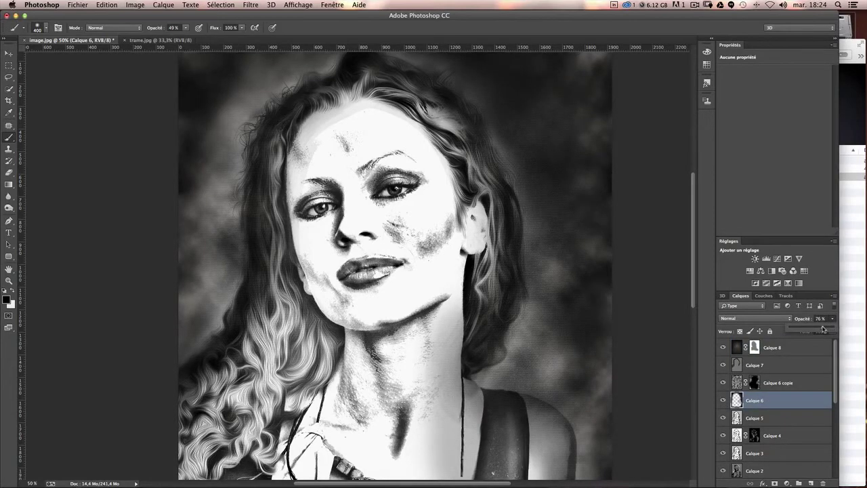
left_click(766, 315)
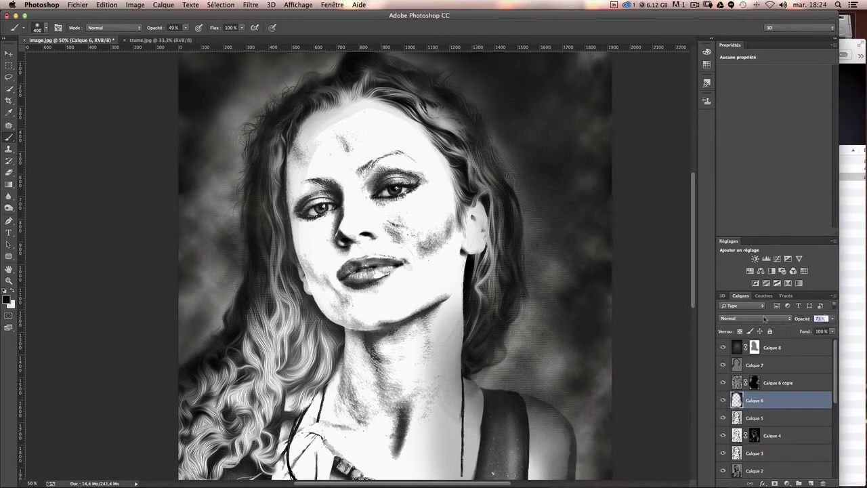
type("70")
key("Return")
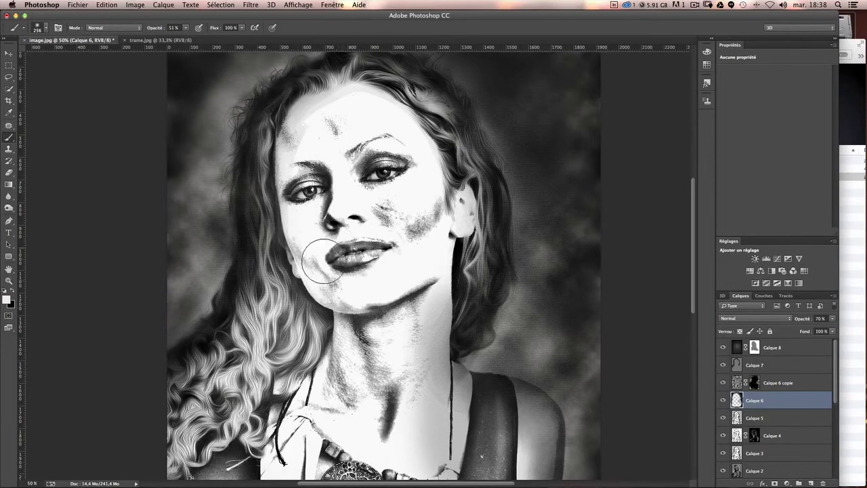
- Lasso the left half of the face on the photo layer and copy it to new layer Calque 9
scroll(774, 427, "down", 5)
scroll(774, 427, "down", 3)
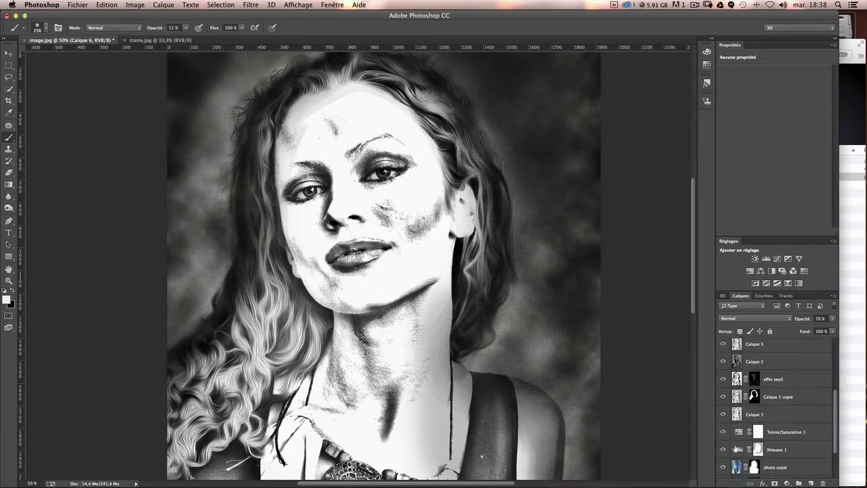
scroll(742, 464, "down", 2)
left_click(772, 434)
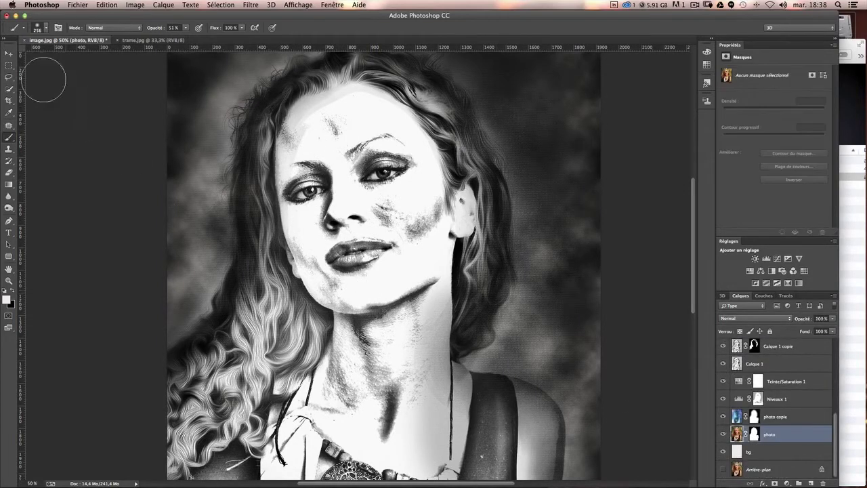
left_click(8, 77)
left_click_drag(275, 85, 399, 323)
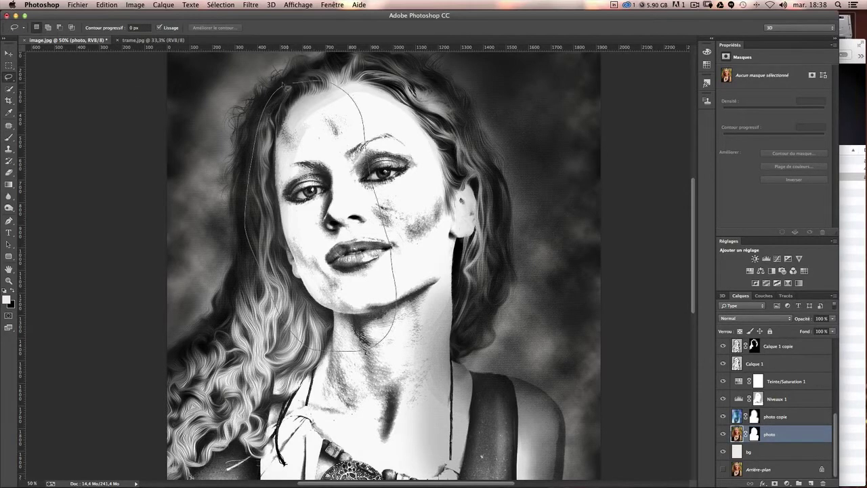
left_click_drag(399, 323, 280, 84)
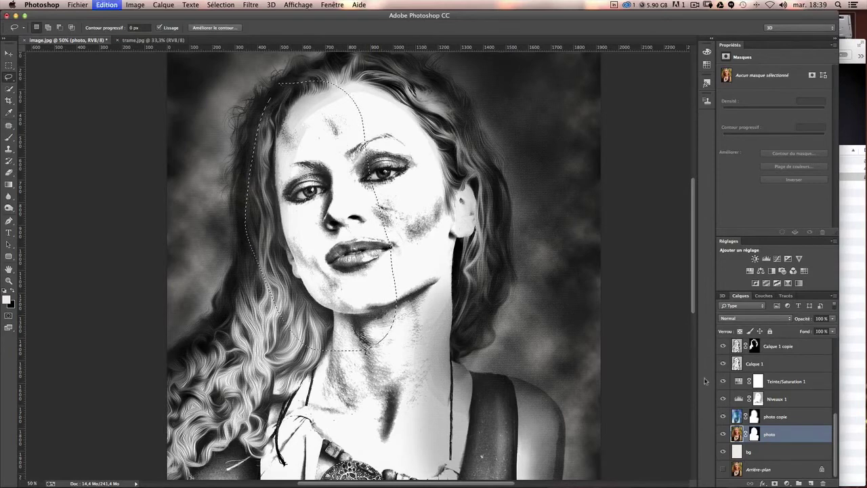
scroll(771, 351, "up", 5)
key("ctrl+v")
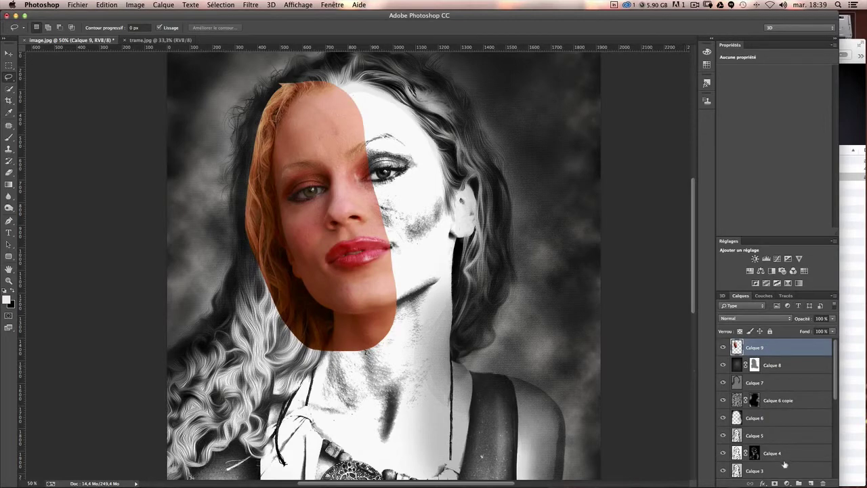
- Add a Hue/Saturation adjustment at Saturation -100 clipped to Calque 9
left_click(788, 483)
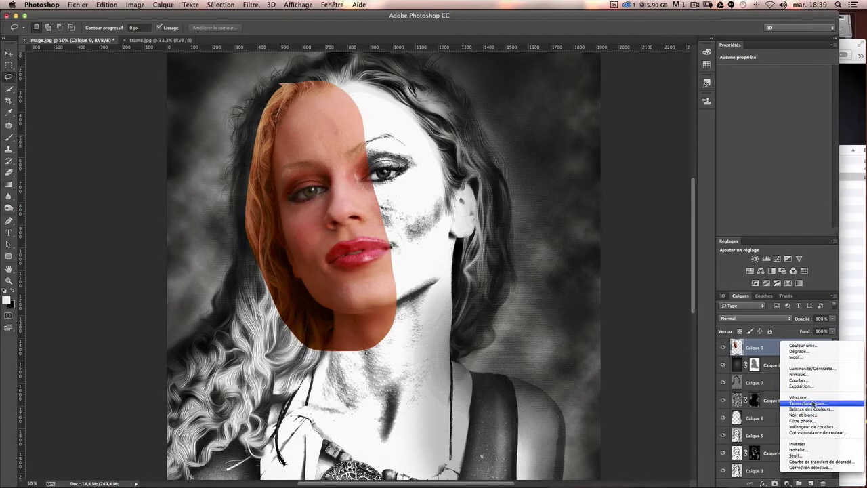
left_click(811, 403)
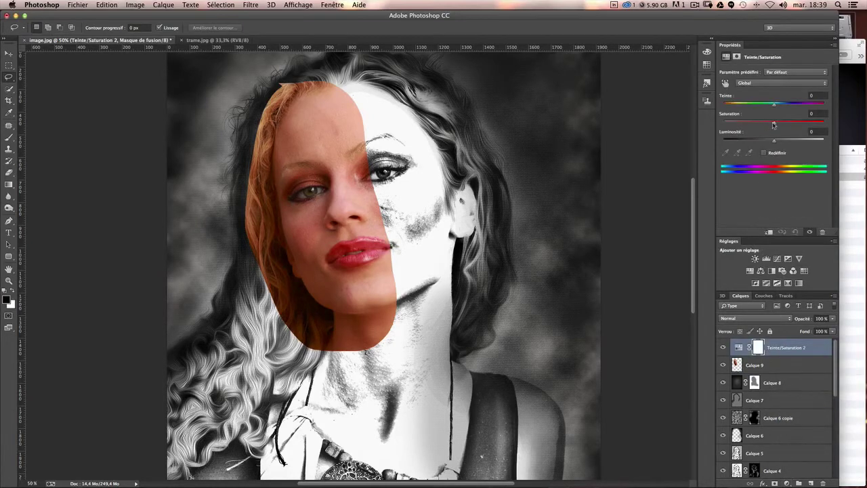
left_click_drag(773, 123, 632, 134)
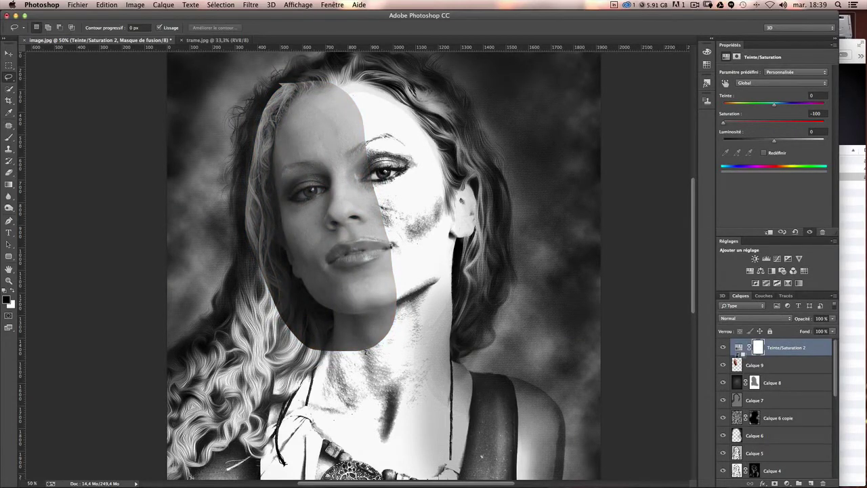
left_click(743, 353, "alt")
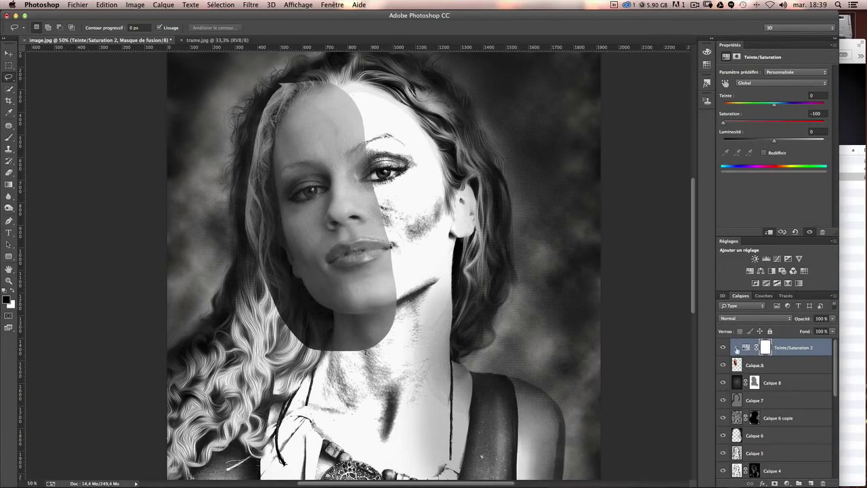
left_click(771, 364)
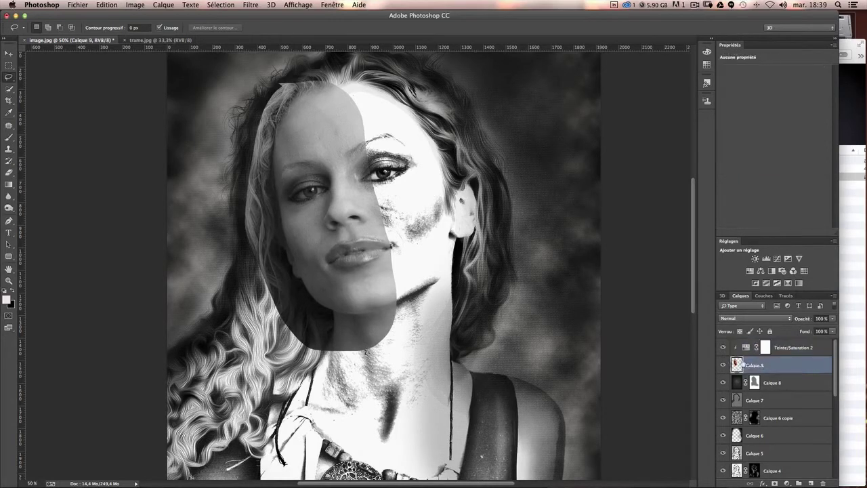
left_click(806, 348)
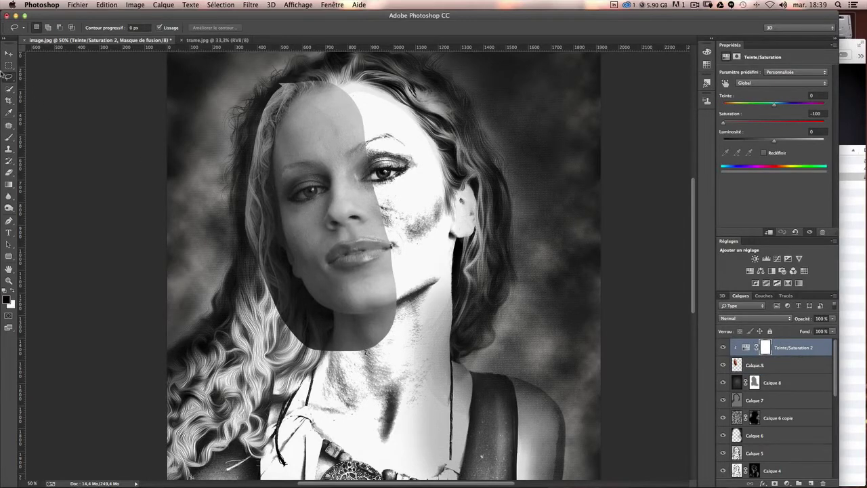
- Load the particules brush library and pick a particle brush sized to about 406 px
left_click(10, 139)
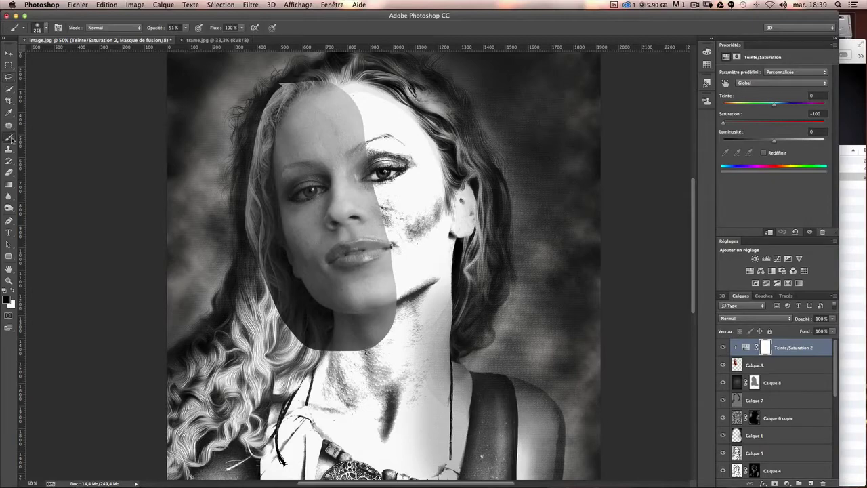
left_click(47, 30)
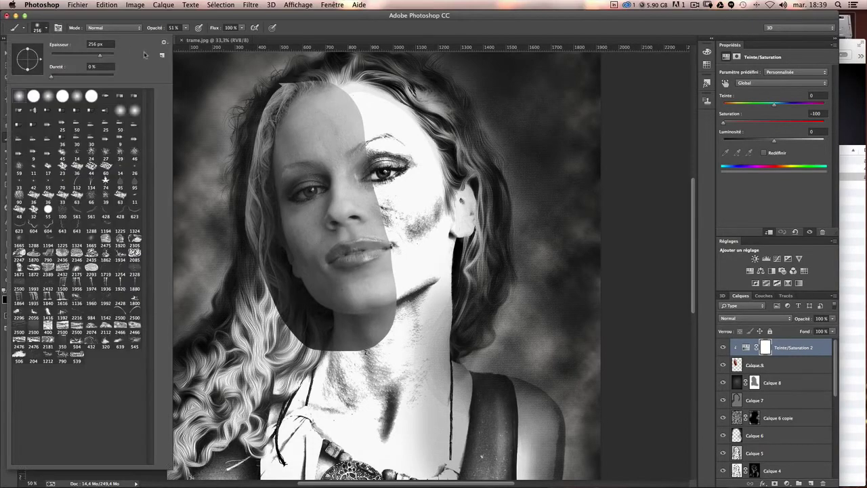
left_click(163, 44)
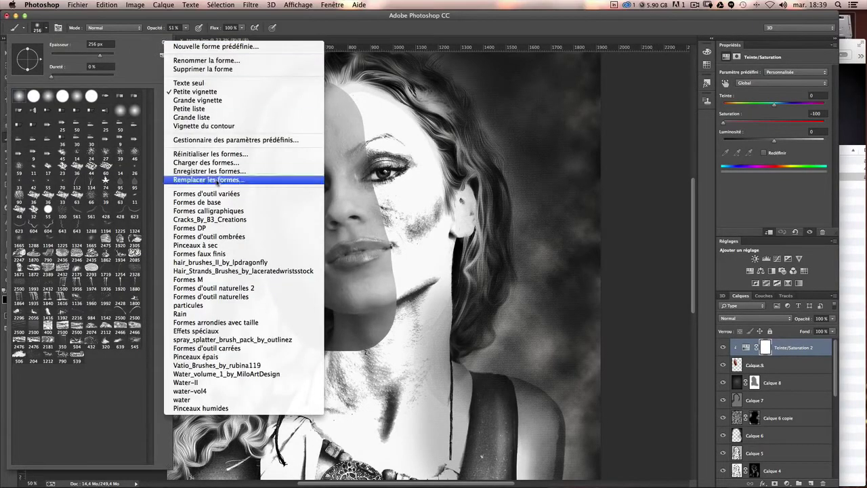
left_click(205, 307)
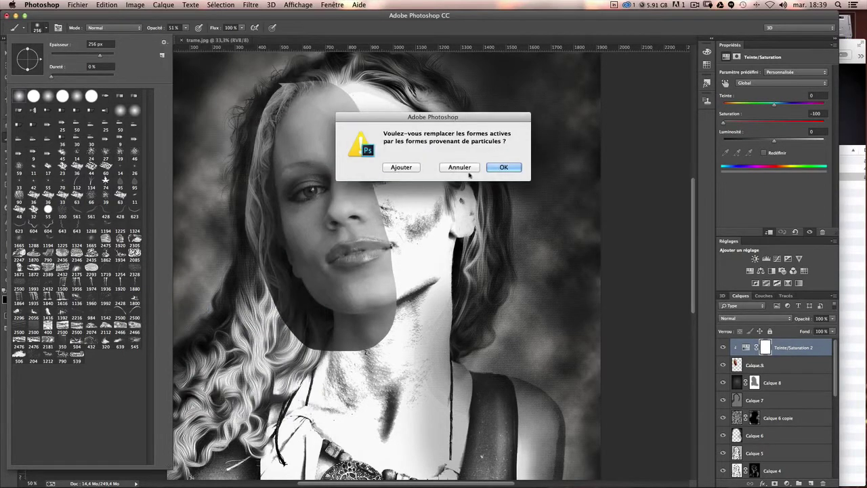
left_click(460, 169)
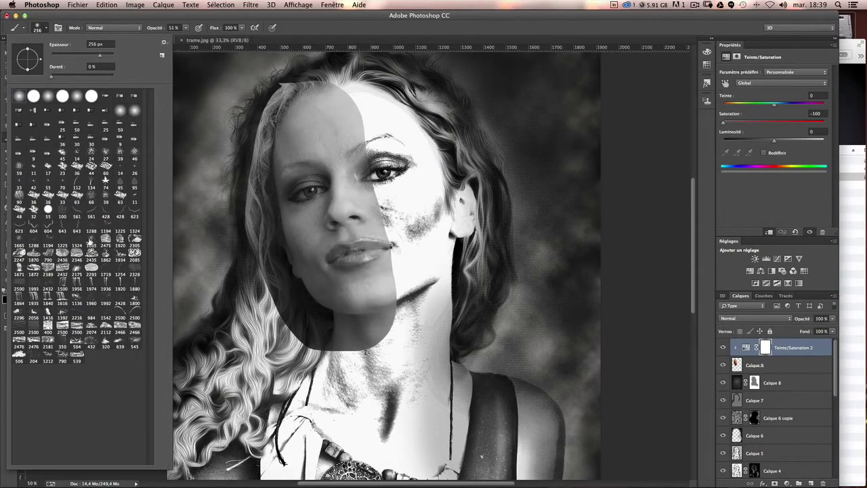
left_click(90, 242)
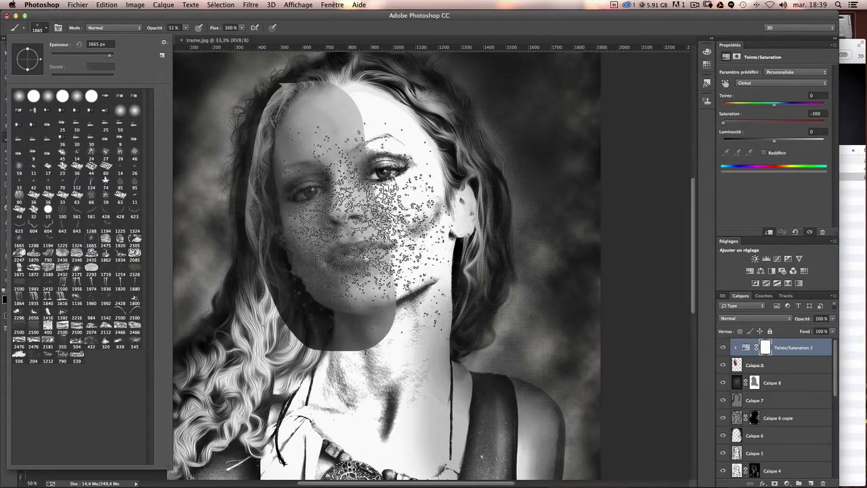
left_click_drag(99, 56, 93, 56)
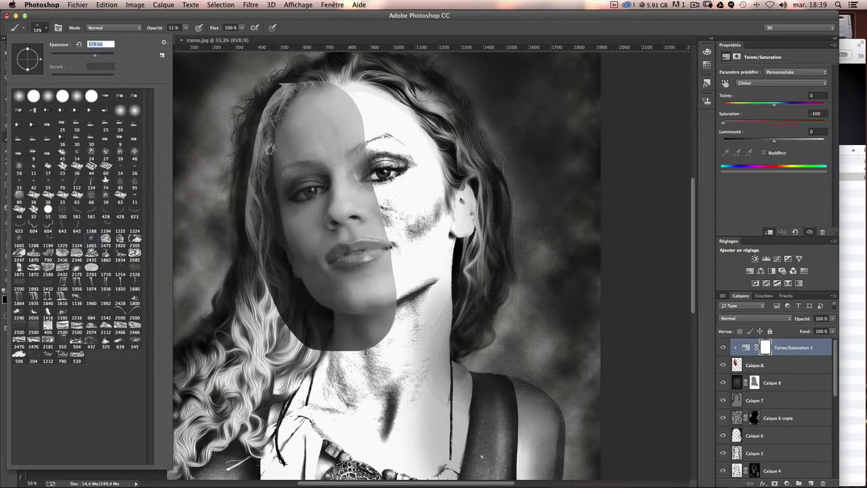
mouse_move(275, 144)
left_mouse_down()
mouse_move(289, 142)
mouse_move(271, 145)
left_mouse_up()
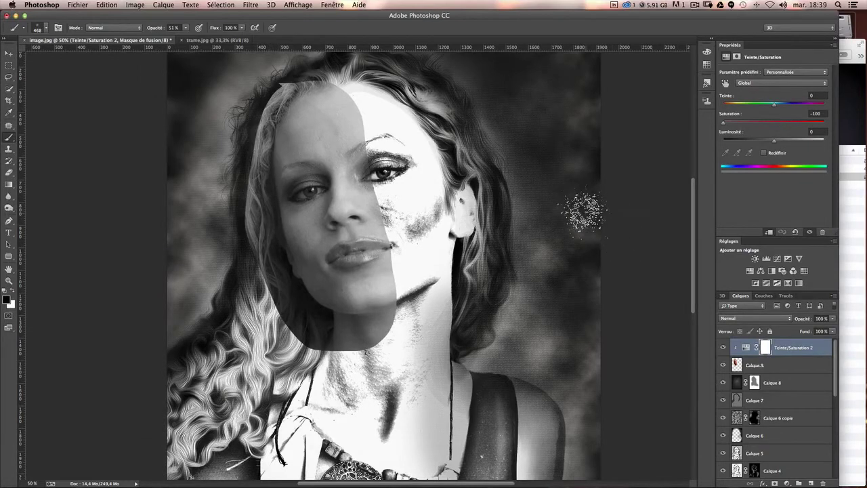
- Mask Calque 9 and paint particle strokes over the top-left hair and from cheek to neck
left_click(766, 348)
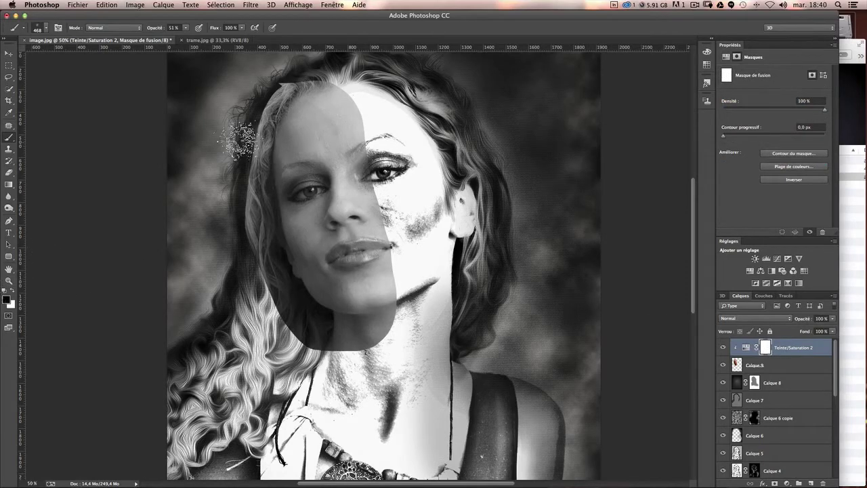
left_click_drag(319, 102, 264, 92)
key("ctrl+z")
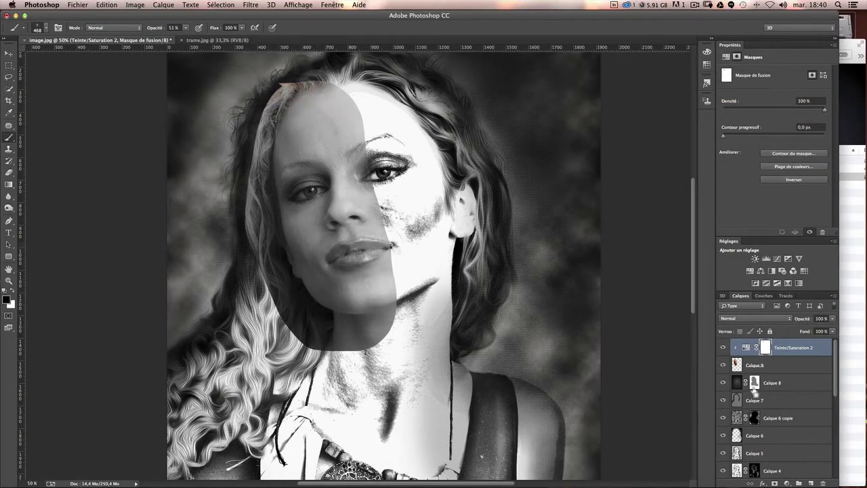
left_click(785, 359)
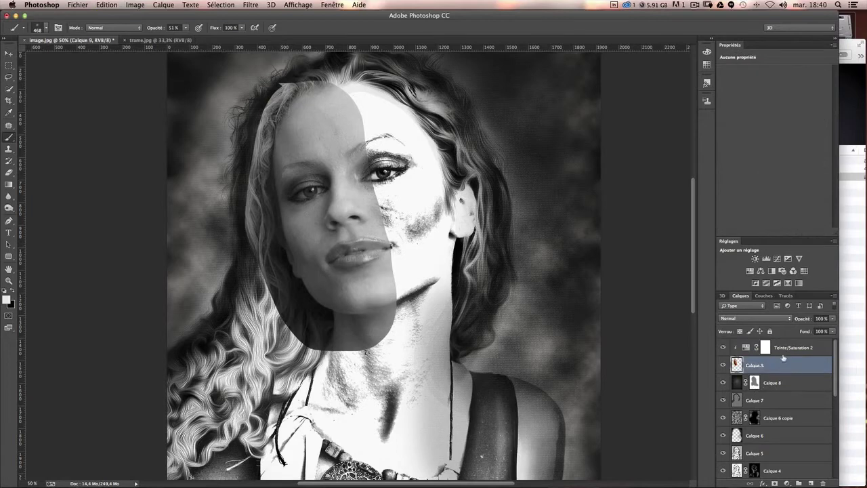
left_click(774, 483)
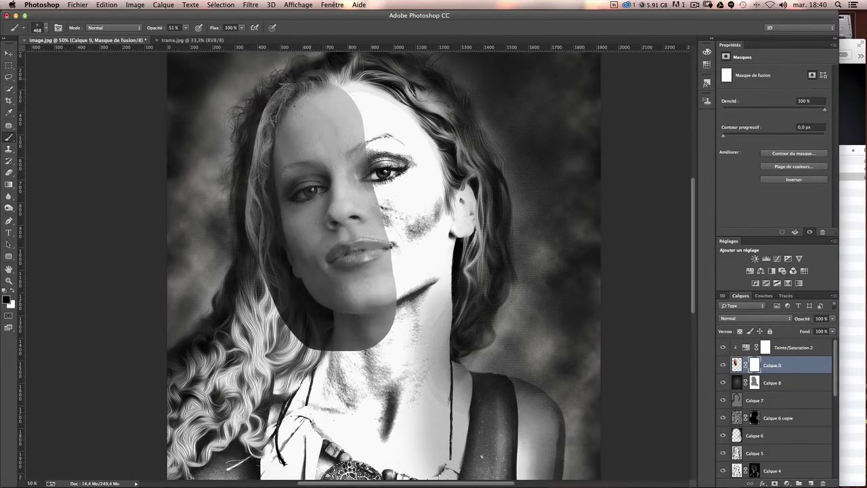
left_click_drag(370, 99, 403, 129)
key("ctrl+z")
mouse_move(244, 88)
left_mouse_down()
mouse_move(291, 74)
mouse_move(244, 95)
left_mouse_up()
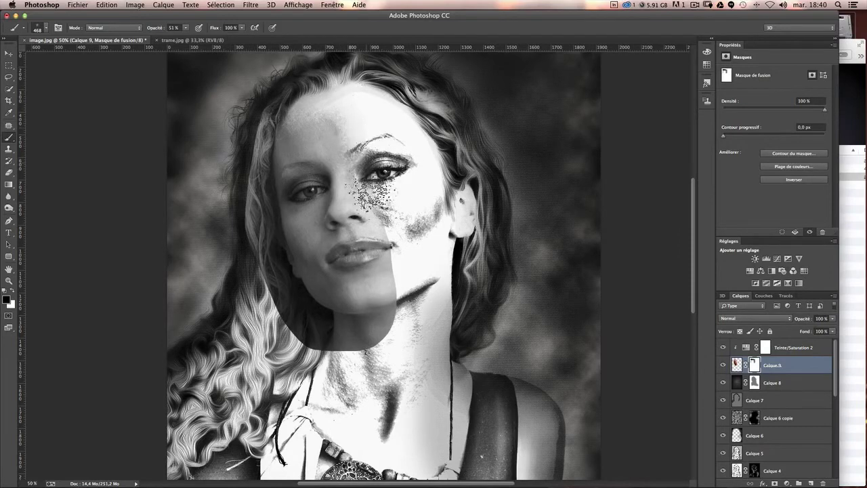
mouse_move(335, 256)
left_mouse_down()
mouse_move(339, 351)
mouse_move(381, 342)
left_mouse_up()
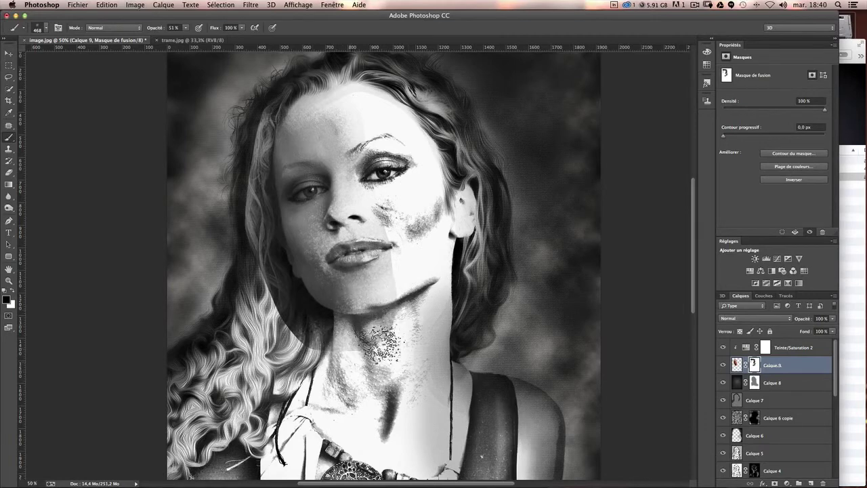
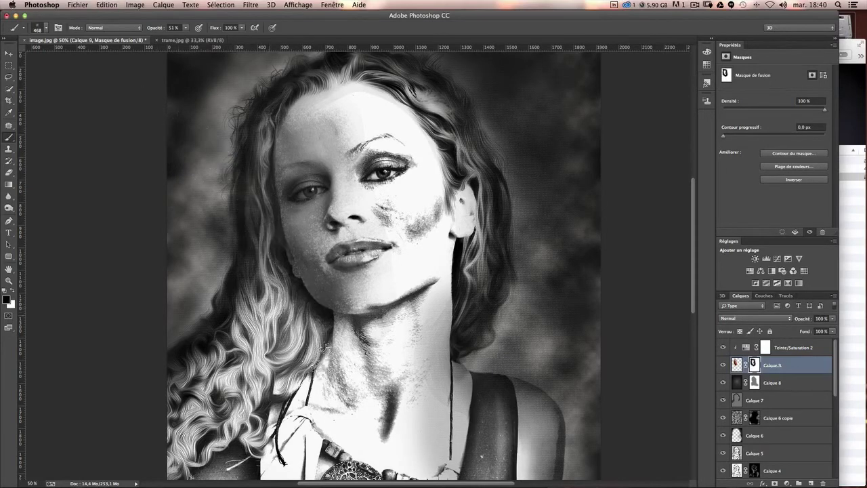
- Set the textured brush to 12% opacity and about 281 px, then undo a stroke over the left eye
key("bracketright")
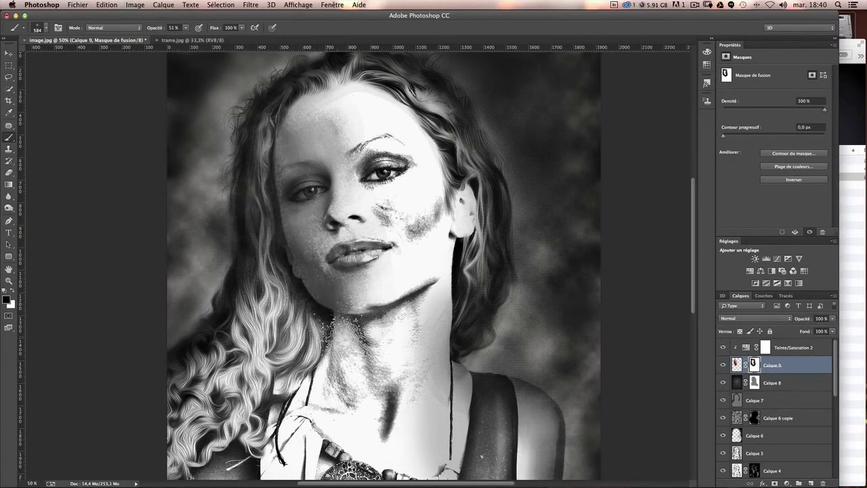
left_click(185, 27)
left_click_drag(171, 39, 170, 39)
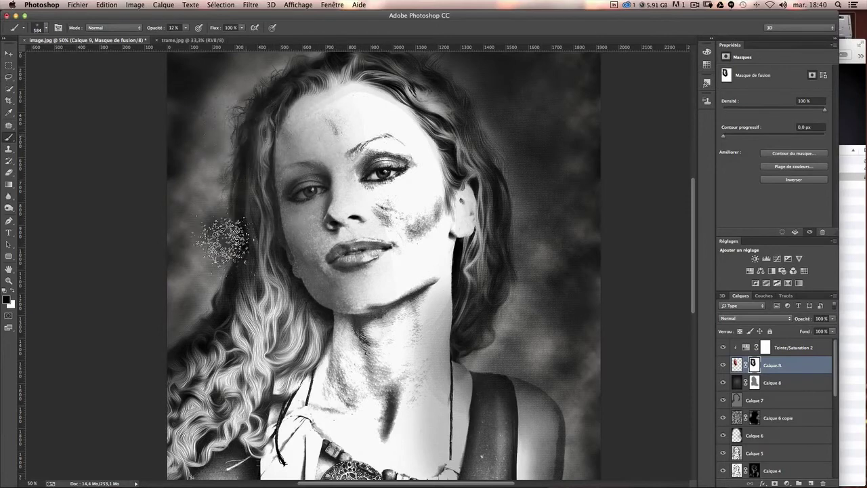
mouse_move(363, 175)
left_mouse_down()
mouse_move(369, 163)
mouse_move(355, 164)
left_mouse_up()
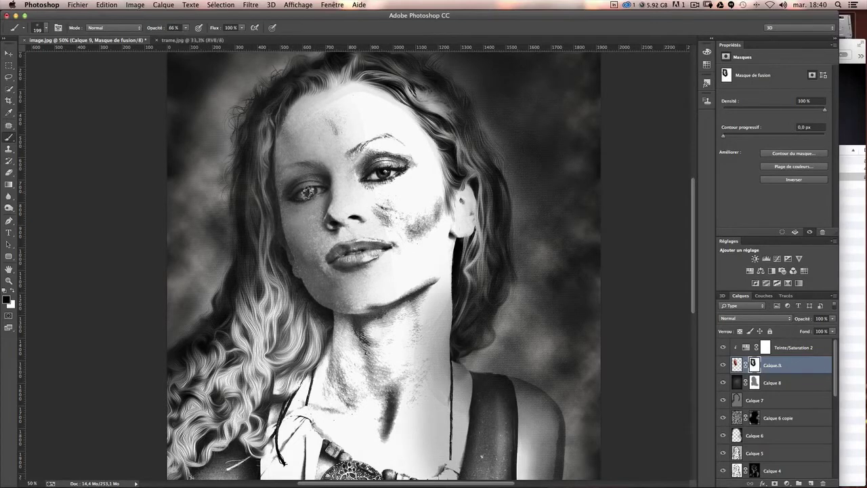
left_click_drag(313, 188, 298, 198)
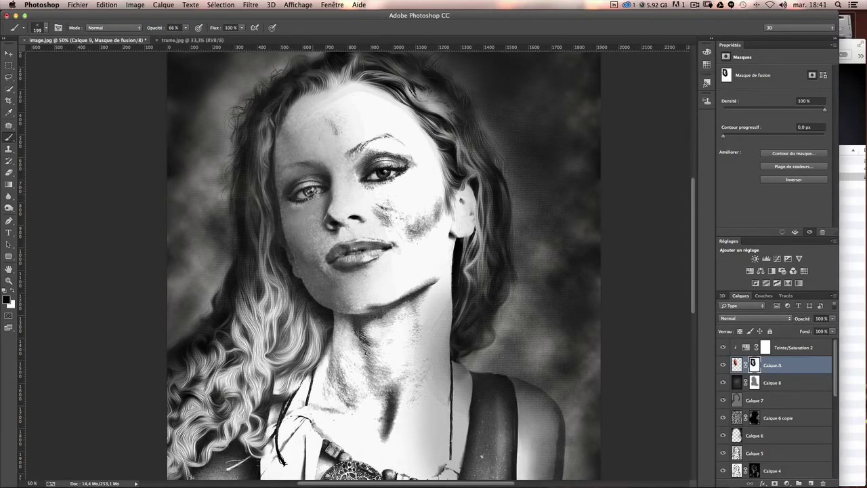
key("ctrl+z")
- At 56% brush opacity, paint texture back around the left eye and eyebrow and clean the cheek specks
left_click(185, 27)
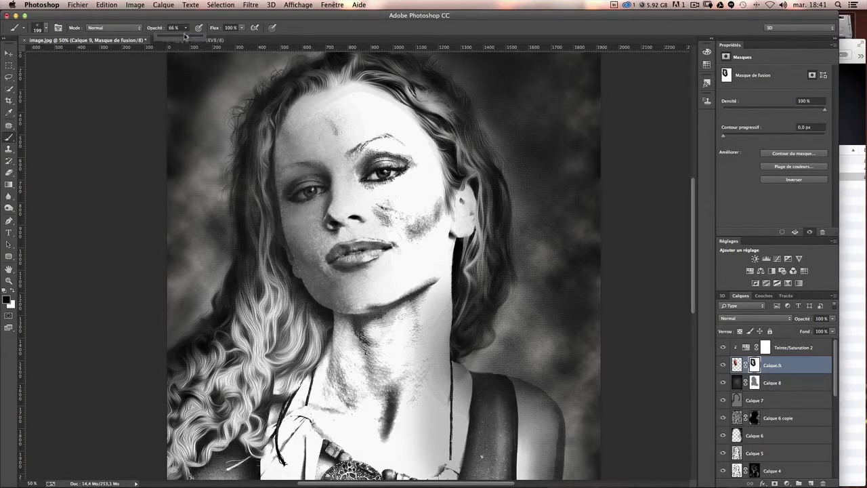
left_click_drag(183, 37, 181, 37)
mouse_move(308, 197)
left_mouse_down()
mouse_move(305, 183)
mouse_move(319, 183)
mouse_move(298, 175)
mouse_move(317, 197)
mouse_move(307, 166)
mouse_move(335, 196)
mouse_move(287, 192)
mouse_move(335, 208)
left_mouse_up()
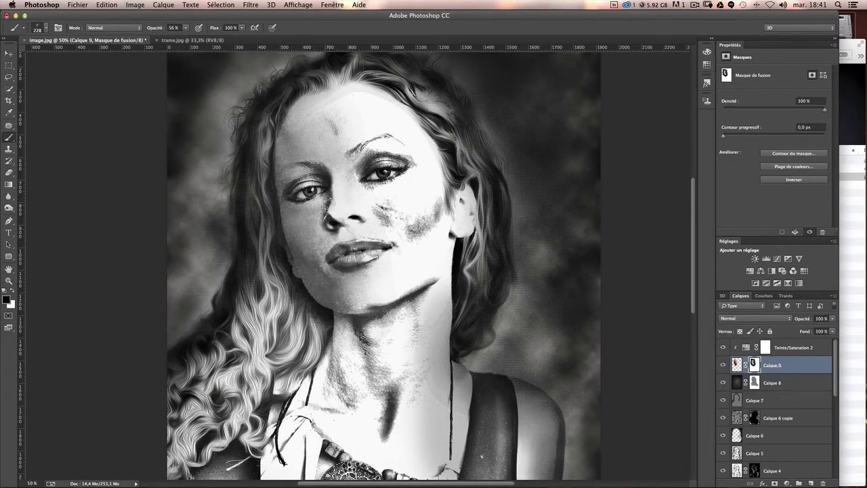
mouse_move(325, 161)
left_mouse_down()
mouse_move(287, 157)
mouse_move(322, 160)
mouse_move(363, 227)
left_mouse_up()
mouse_move(400, 332)
left_mouse_down()
mouse_move(299, 240)
mouse_move(274, 249)
mouse_move(271, 230)
left_mouse_up()
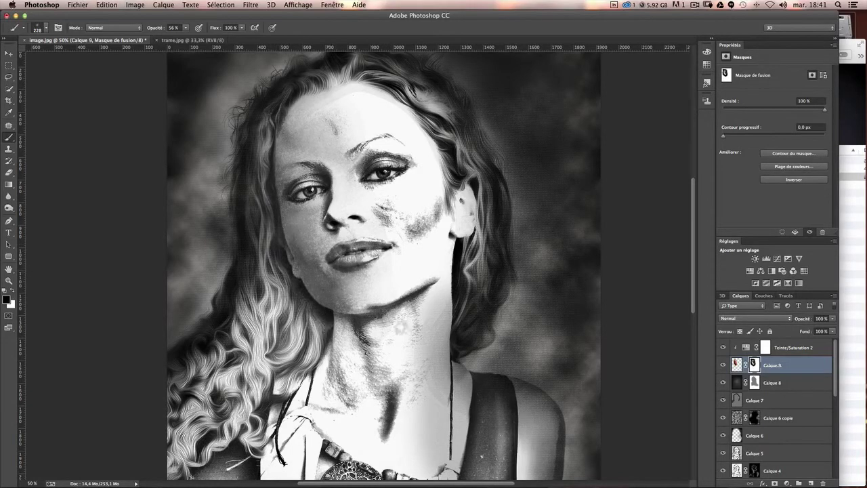
- Paint speckled texture onto the left cheek with a 478 px brush at 17% opacity
left_click_drag(415, 310, 451, 293)
left_click_drag(172, 41, 169, 41)
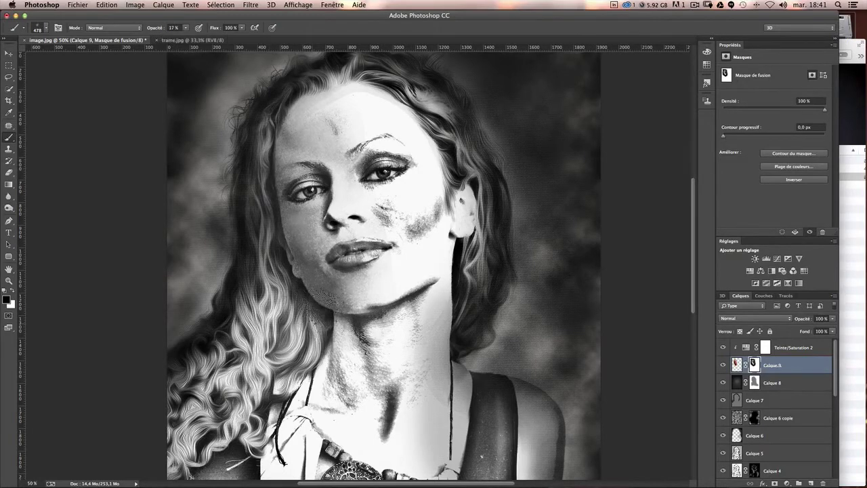
left_click_drag(313, 292, 299, 274)
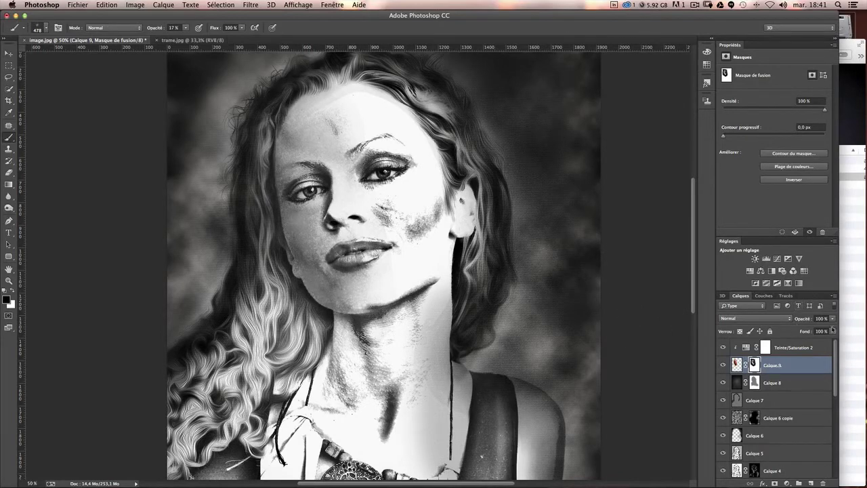
- Set Calque 9's blend mode to Produit and its opacity to 60%
left_click(764, 319)
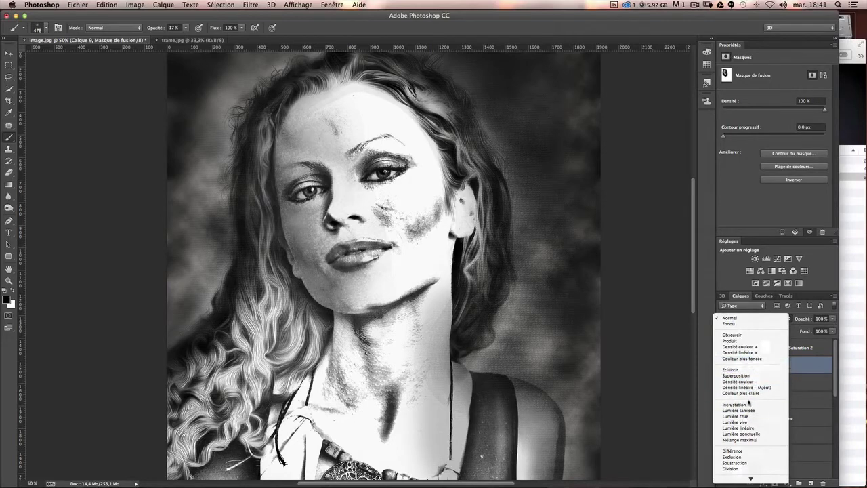
left_click(741, 341)
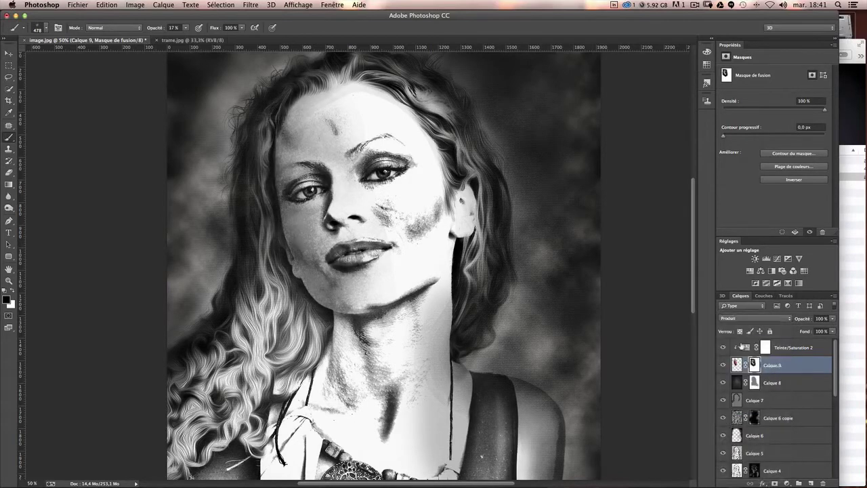
left_click(834, 319)
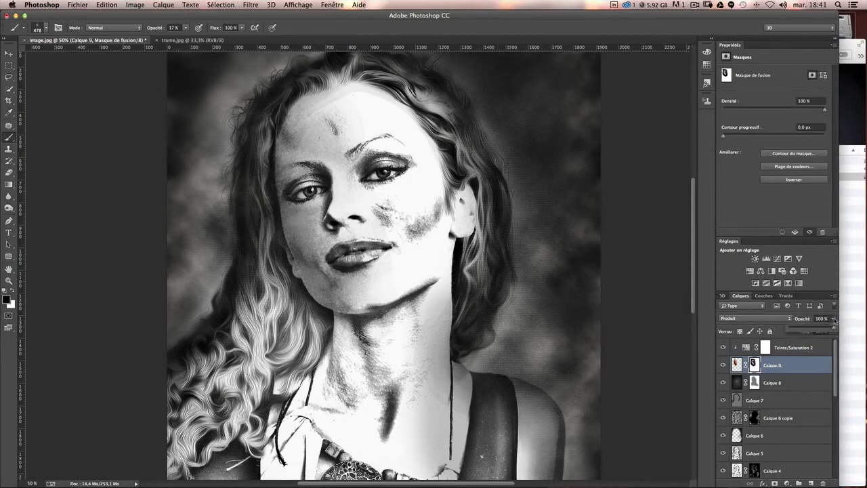
left_click_drag(829, 328, 827, 328)
type("60")
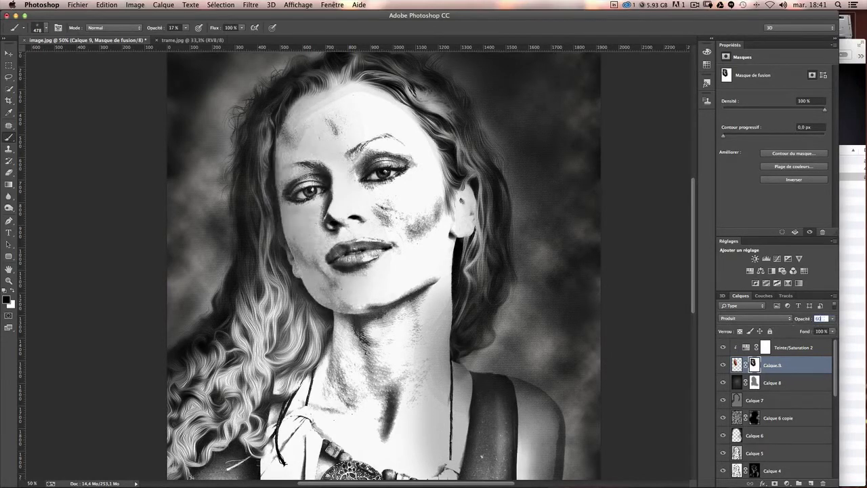
- Toggle Calque 9's visibility to compare the face, then select Teinte/Saturation 2
left_click(720, 366)
left_click(720, 366)
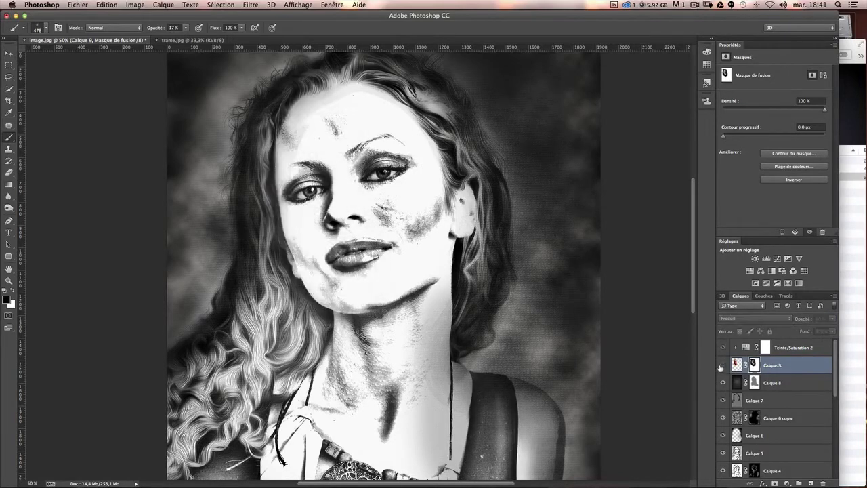
left_click(721, 366)
left_click(720, 367)
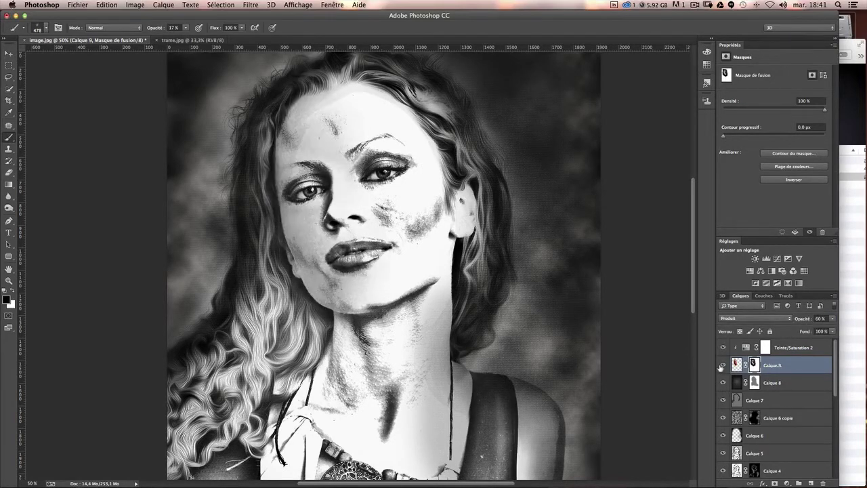
left_click_drag(591, 261, 571, 306)
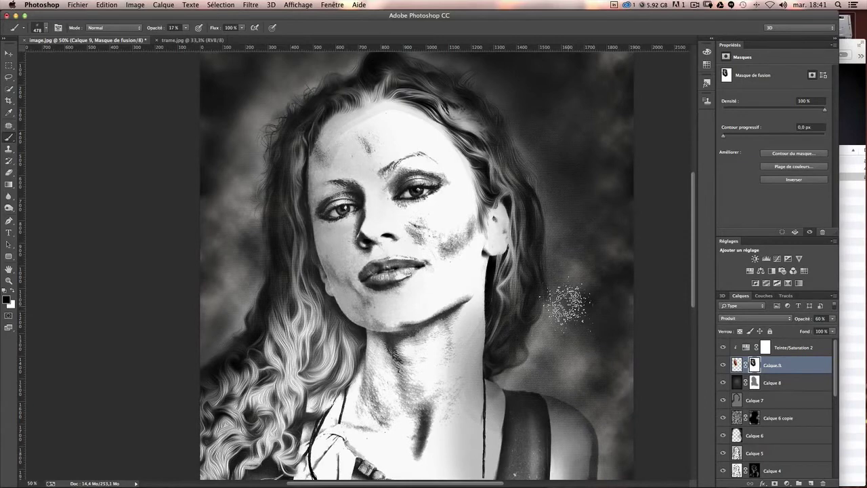
left_click(823, 351)
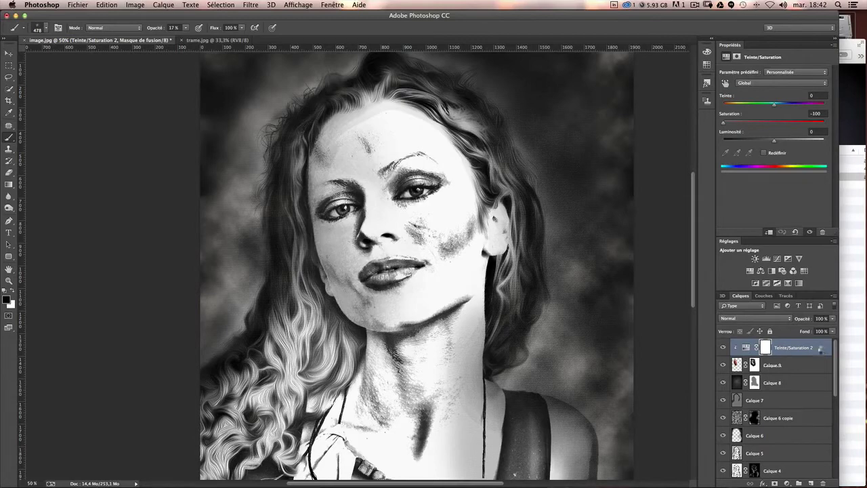
- Stamp all visible layers into Calque 10 and, in Camera Raw, set Température +10 and raise Contraste
key("ctrl+shift+alt+e")
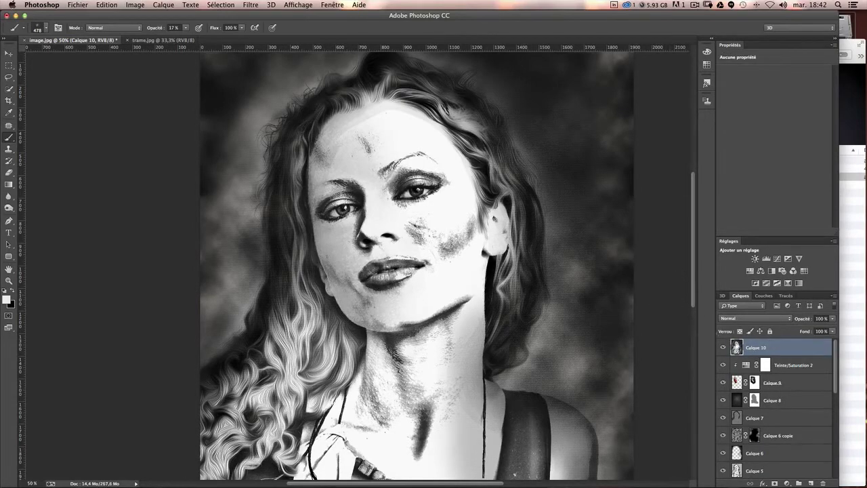
left_click(252, 5)
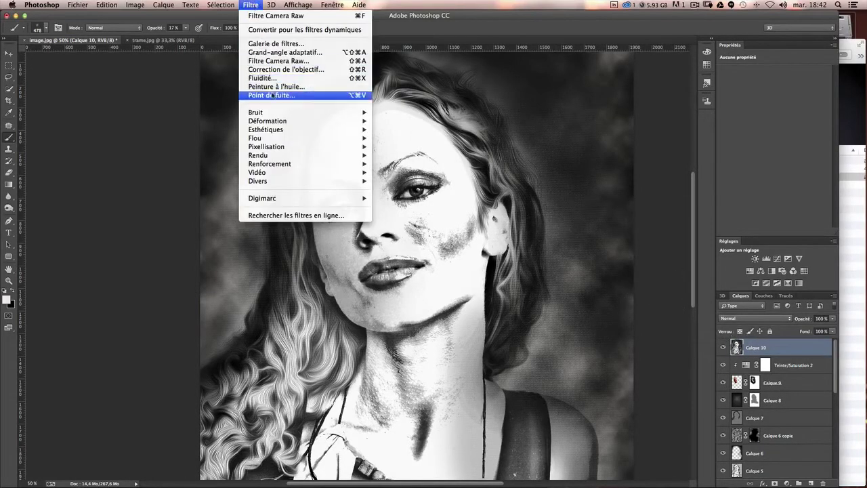
left_click(266, 61)
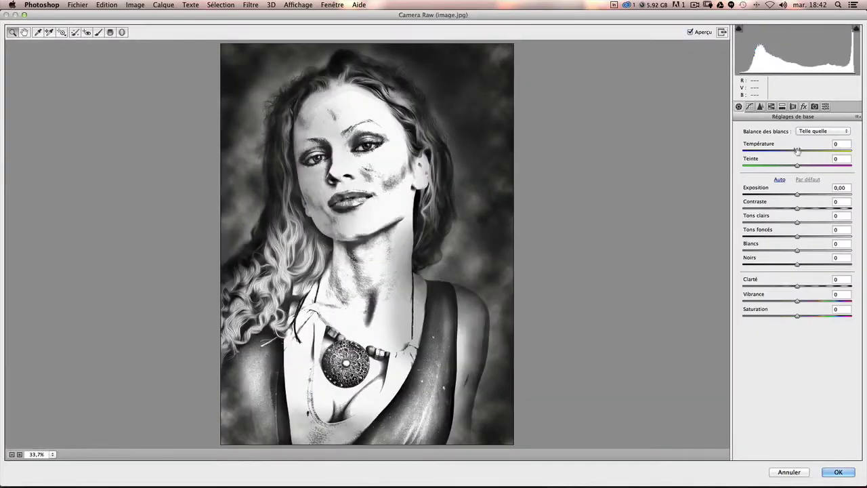
left_click_drag(797, 151, 801, 151)
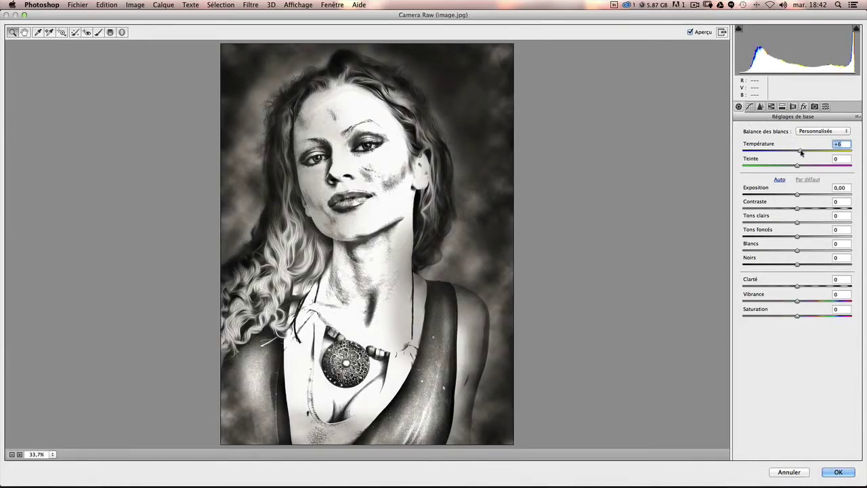
type("10")
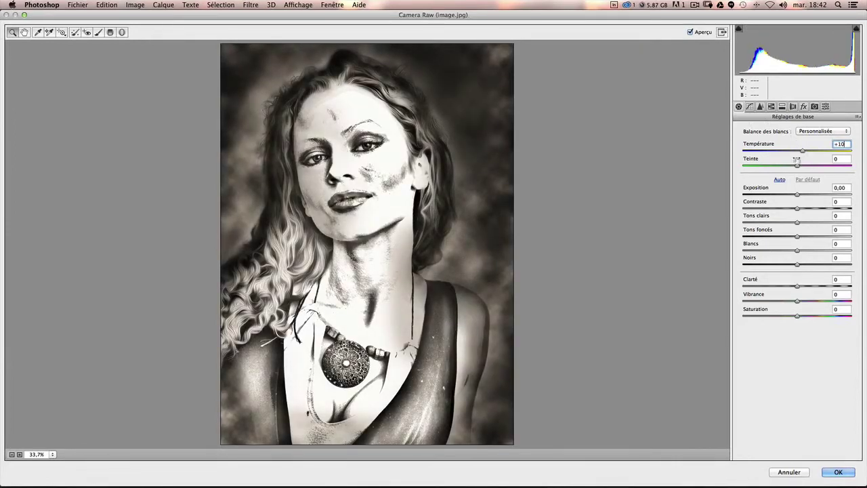
left_click_drag(798, 210, 802, 210)
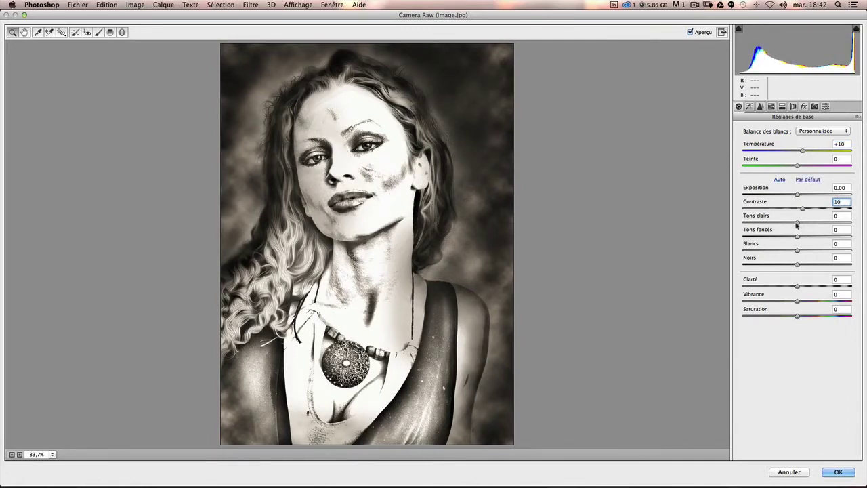
- Set Tons clairs -25, Tons foncés +30, Blancs -20, Clarté +10 and Noirs -10, then apply Camera Raw
mouse_move(798, 225)
left_mouse_down()
mouse_move(784, 223)
mouse_move(816, 238)
mouse_move(785, 253)
mouse_move(798, 266)
left_mouse_up()
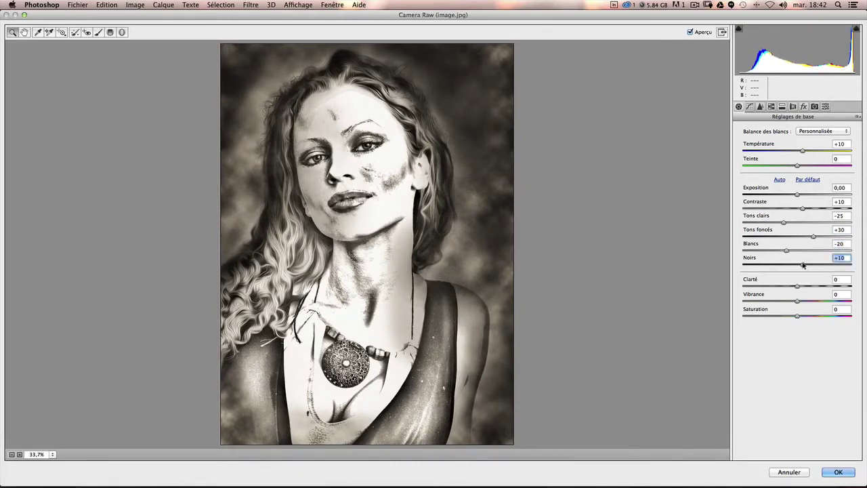
type("+")
key("Tab")
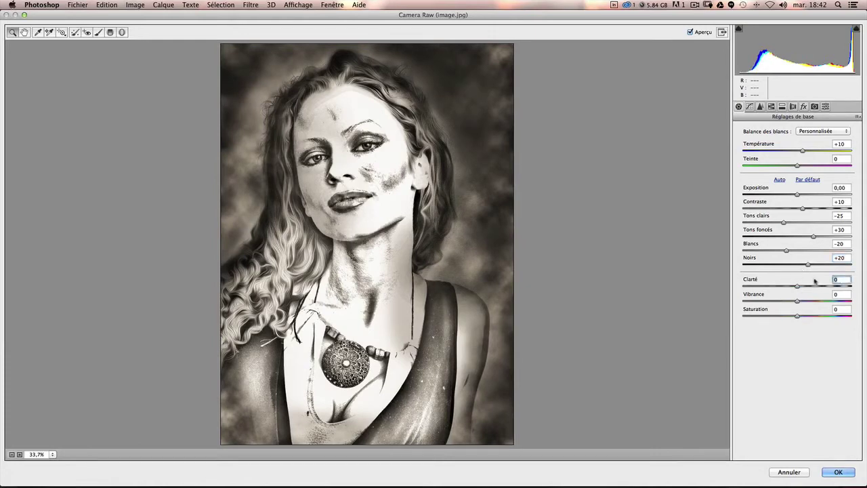
type("0")
left_click_drag(808, 266, 794, 268)
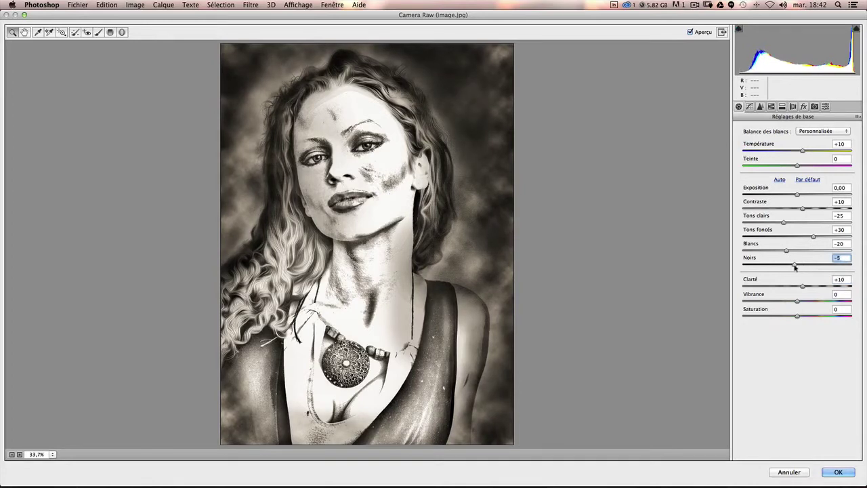
key("Up")
left_click(847, 471)
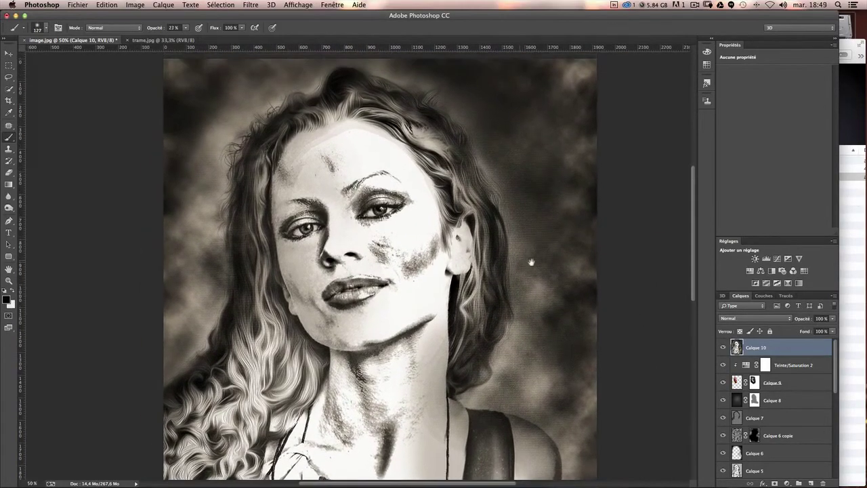
- Add Calque 11 in Lumière tamisée mode, filled with 50% neutral gray, above Calque 10
key("ctrl+plus")
left_click_drag(581, 280, 574, 329)
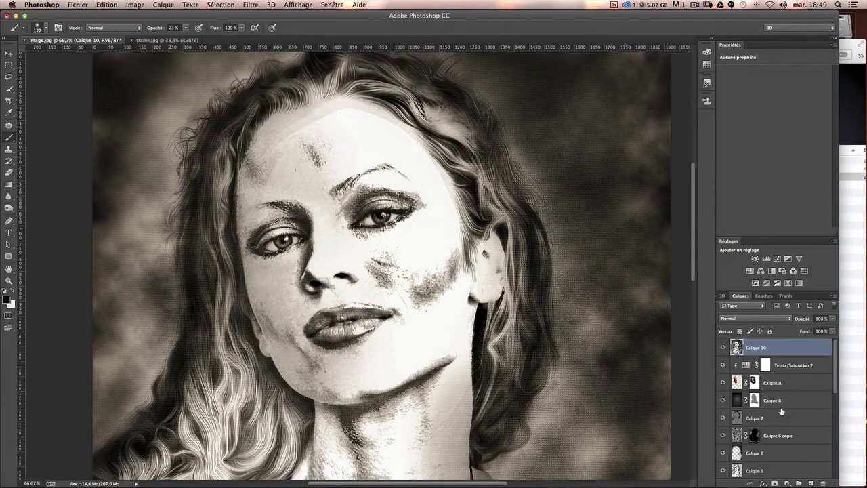
key("ctrl+shift+n")
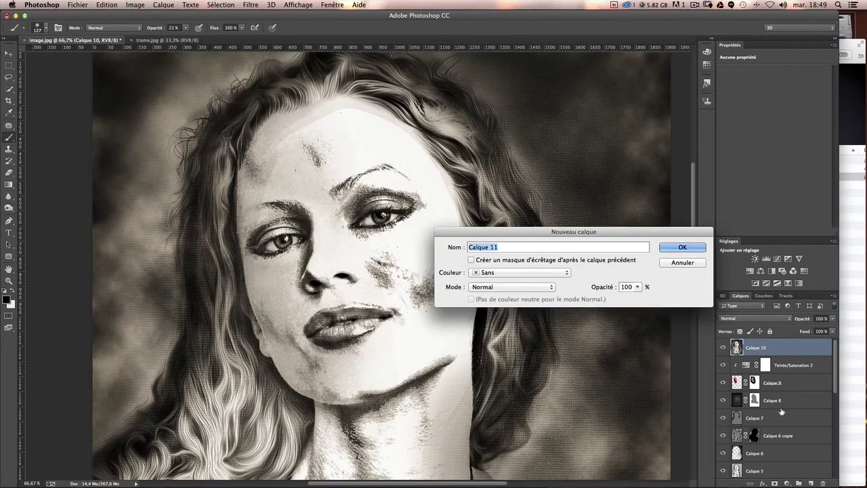
left_click(512, 286)
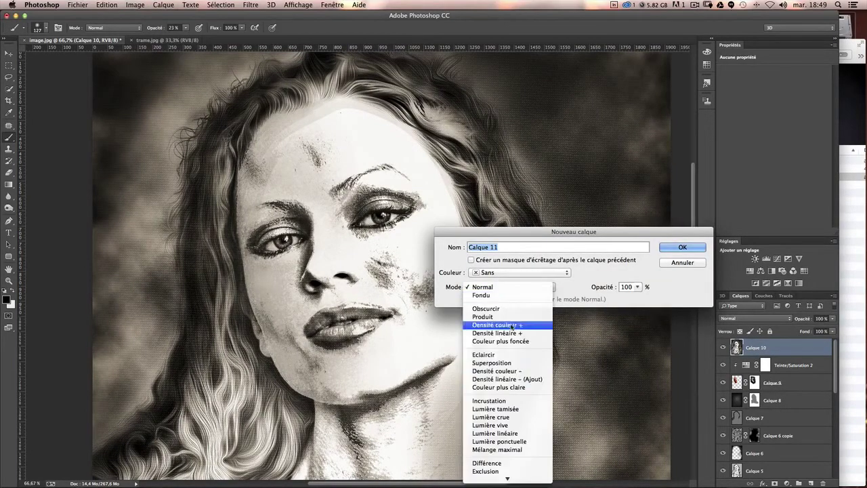
left_click(525, 404)
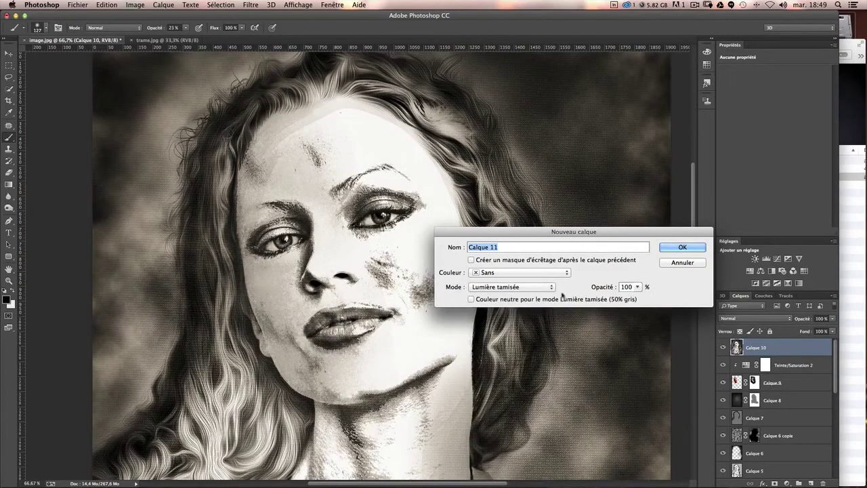
left_click(471, 298)
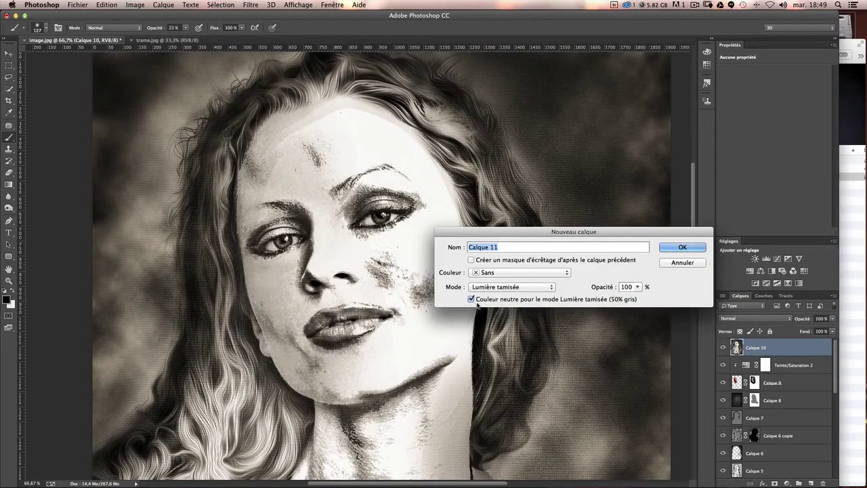
left_click(681, 247)
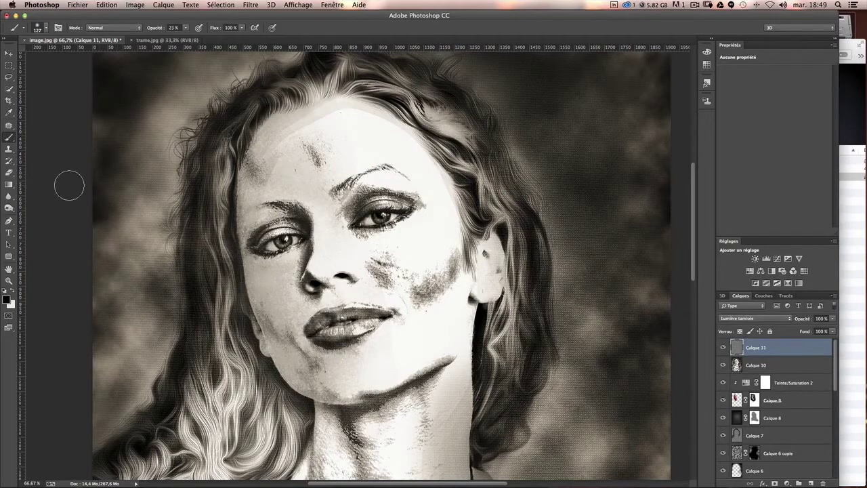
left_click(35, 26)
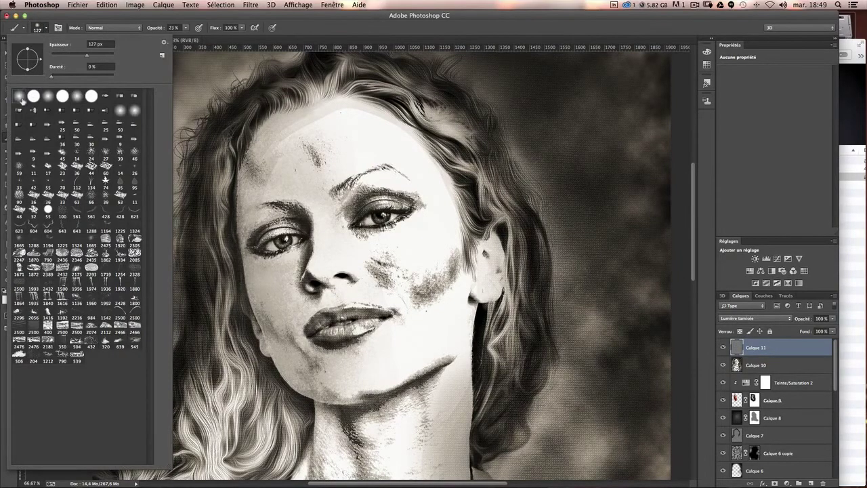
- Paint white at 40% opacity to brighten the forehead, left cheek, jaw and chin
left_click(301, 32)
left_click(173, 27)
type("40")
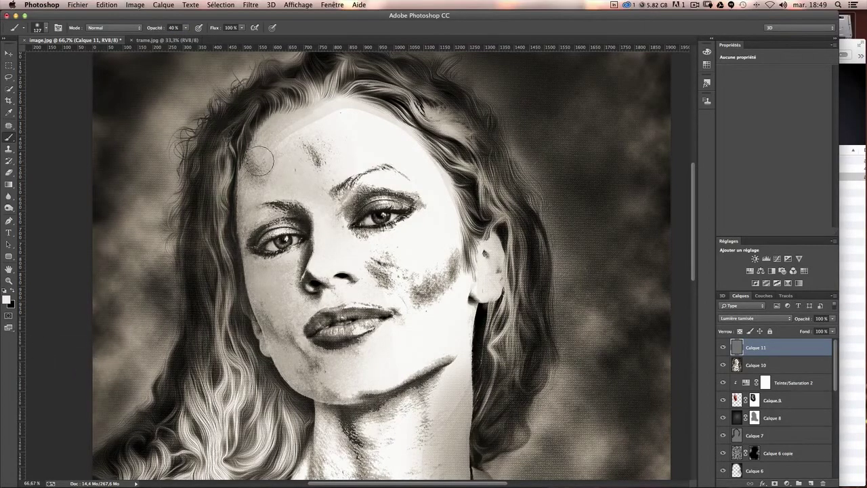
mouse_move(283, 151)
left_mouse_down()
mouse_move(276, 145)
mouse_move(252, 203)
mouse_move(255, 287)
mouse_move(277, 285)
mouse_move(277, 181)
mouse_move(248, 170)
mouse_move(315, 157)
mouse_move(316, 145)
left_mouse_up()
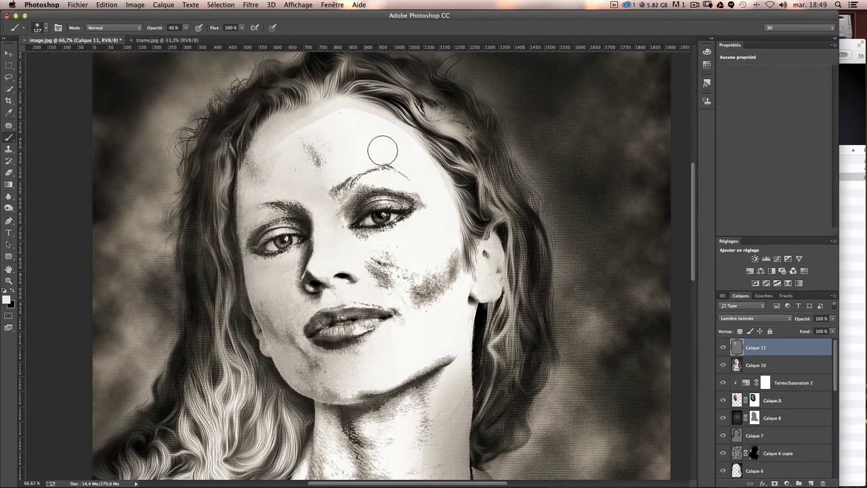
mouse_move(425, 288)
left_mouse_down()
mouse_move(267, 344)
mouse_move(369, 415)
left_mouse_up()
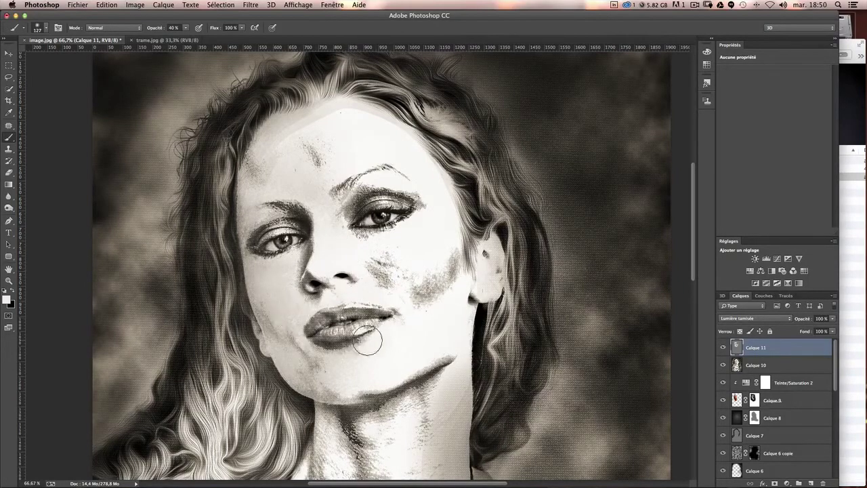
left_click_drag(338, 368, 465, 345)
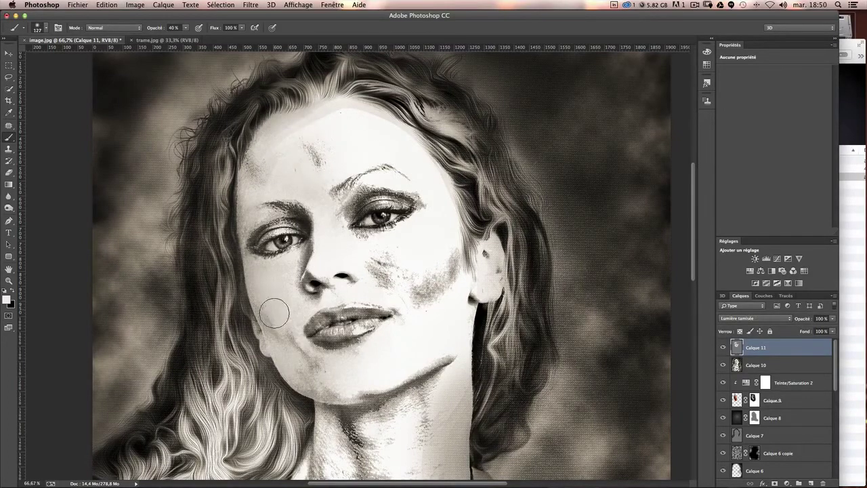
left_click_drag(274, 319, 299, 368)
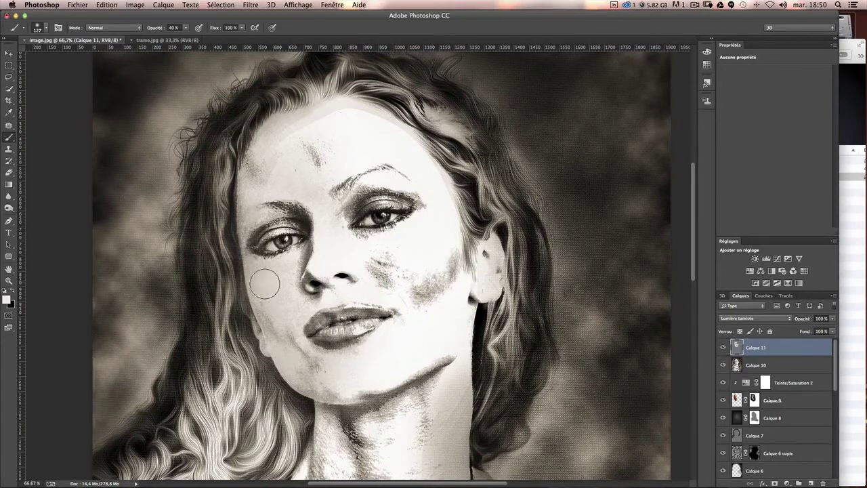
- Compare the lighting layer on and off, then switch to black with a 68 px brush at 20% opacity
left_click(723, 347)
left_click(723, 347)
left_click(723, 348)
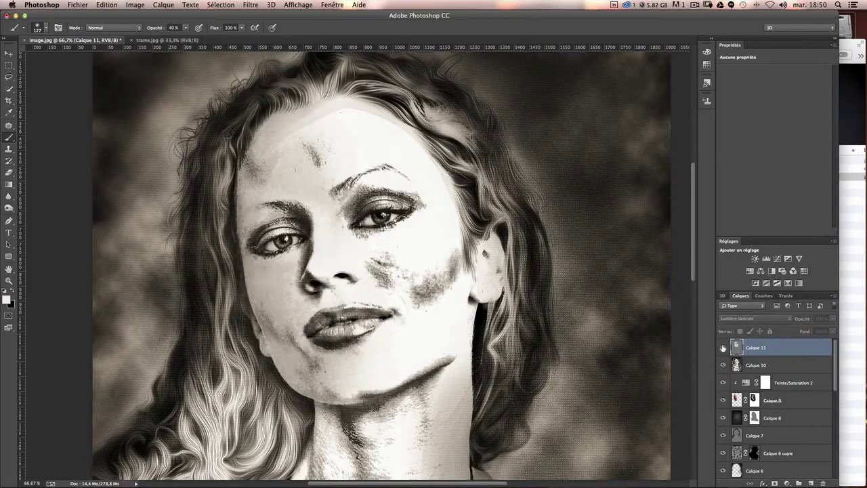
left_click(722, 347)
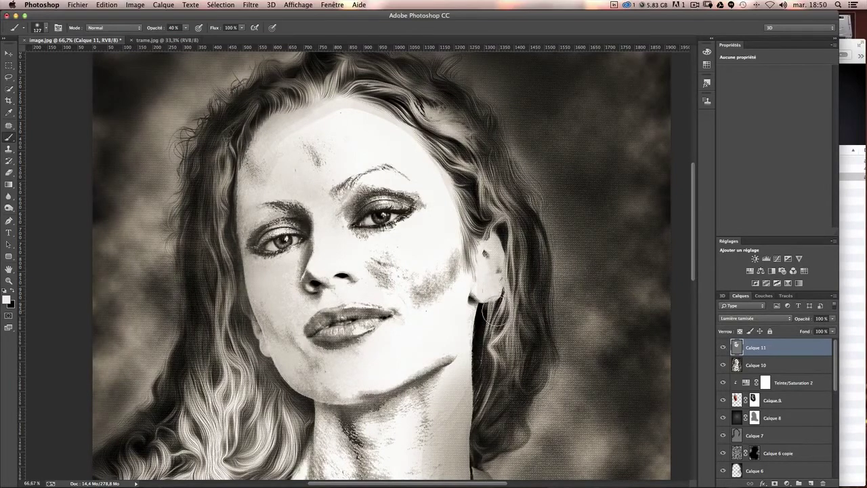
key("x")
left_click_drag(244, 315, 223, 315)
left_click(186, 28)
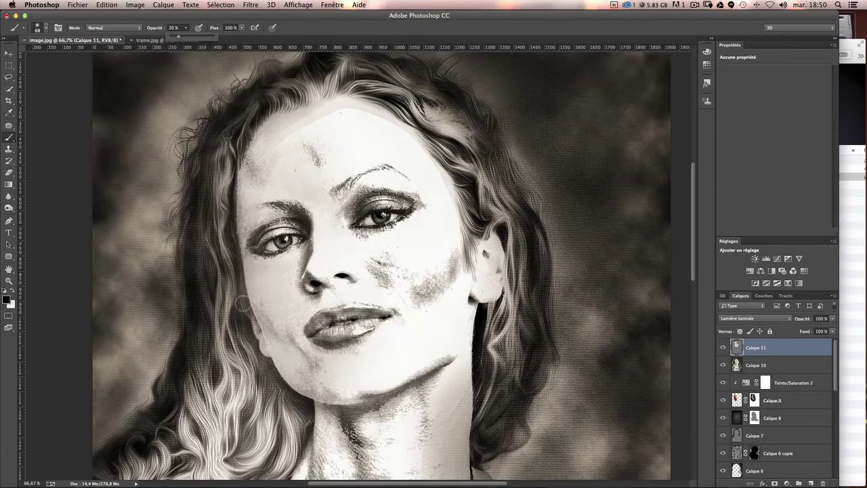
left_click(311, 271)
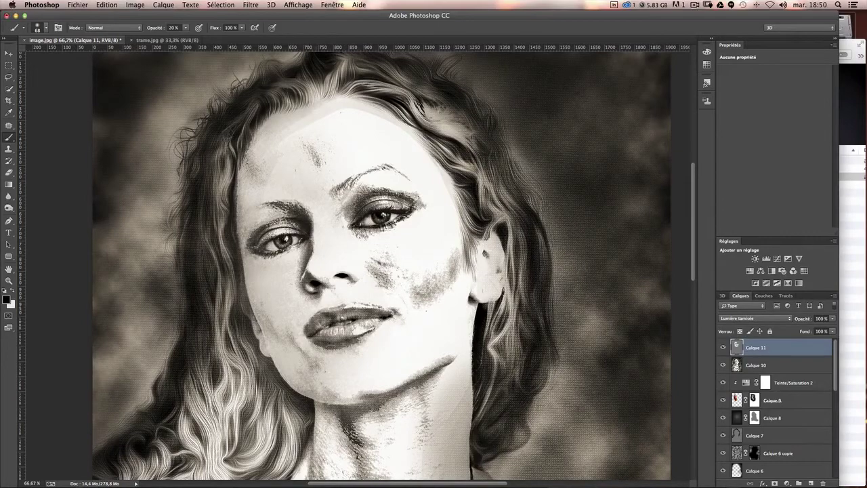
- Darken the neck, left jaw line, left face edge up to the temple, and the left hairline
mouse_move(403, 400)
left_mouse_down()
mouse_move(428, 384)
mouse_move(387, 419)
left_mouse_up()
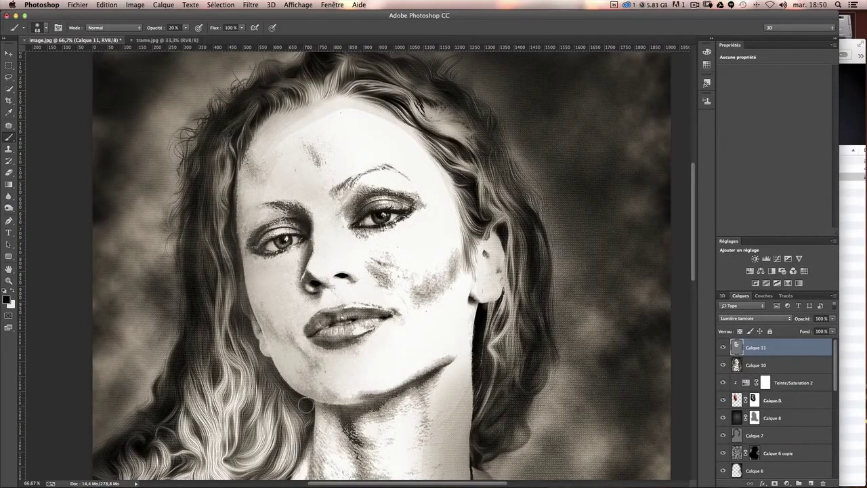
mouse_move(312, 406)
left_mouse_down()
mouse_move(251, 327)
mouse_move(310, 404)
left_mouse_up()
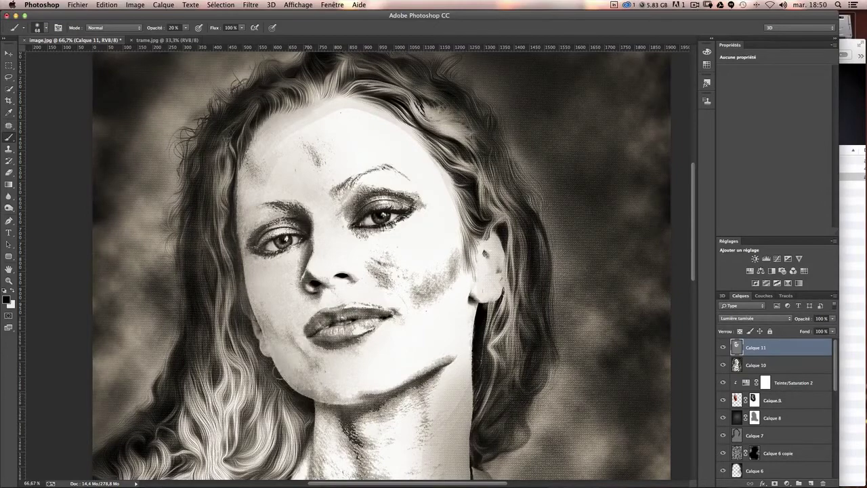
left_click_drag(278, 371, 239, 244)
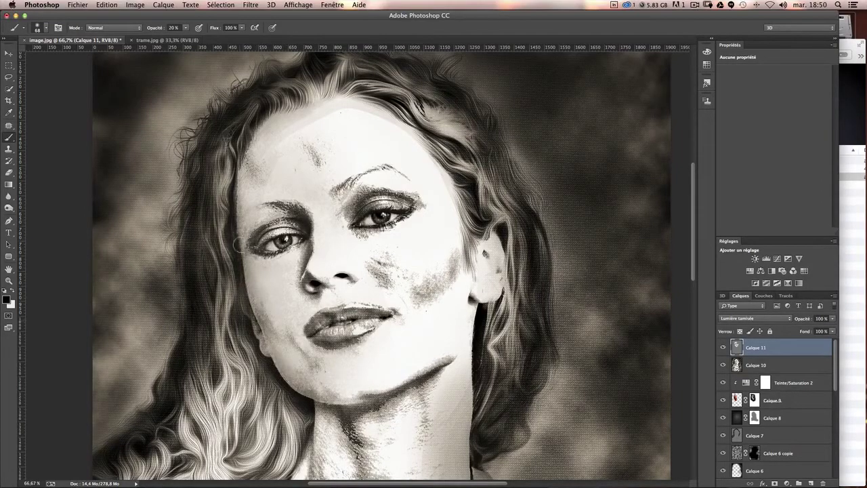
left_click_drag(254, 277, 268, 277)
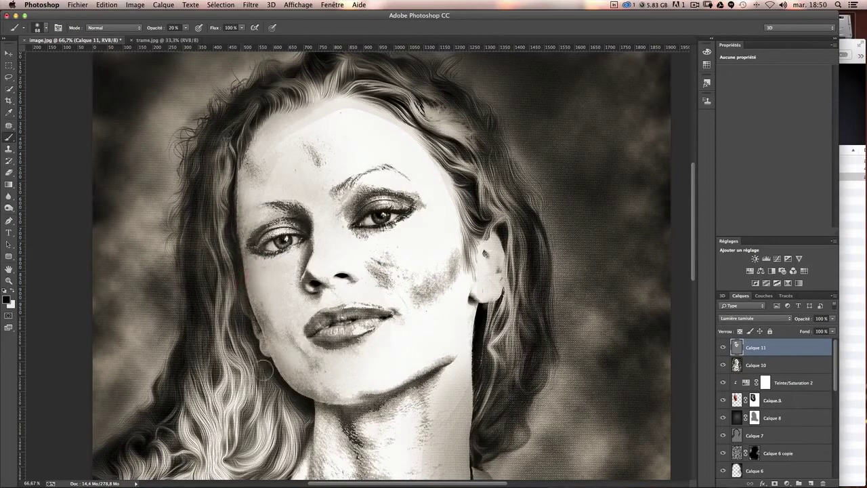
left_click_drag(275, 352, 241, 142)
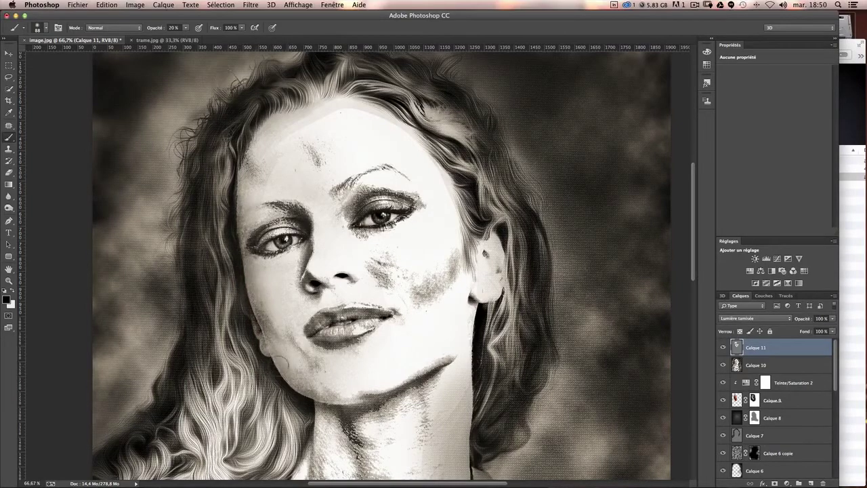
mouse_move(234, 177)
left_mouse_down()
mouse_move(284, 124)
mouse_move(275, 126)
mouse_move(315, 108)
left_mouse_up()
- Darken the hair edge between cheek and ear and the smudges on the right cheek
mouse_move(474, 261)
left_mouse_down()
mouse_move(459, 233)
mouse_move(423, 293)
left_mouse_up()
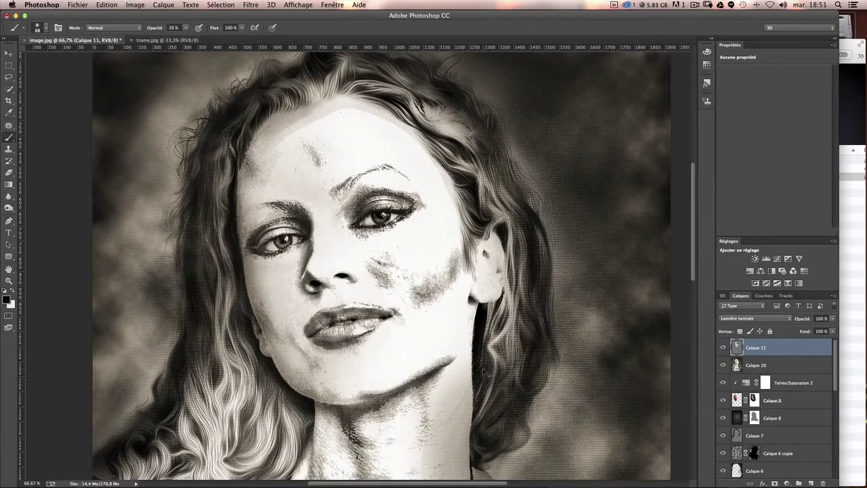
scroll(483, 370, "down", 2)
scroll(483, 370, "down", 2)
scroll(483, 367, "up", 2)
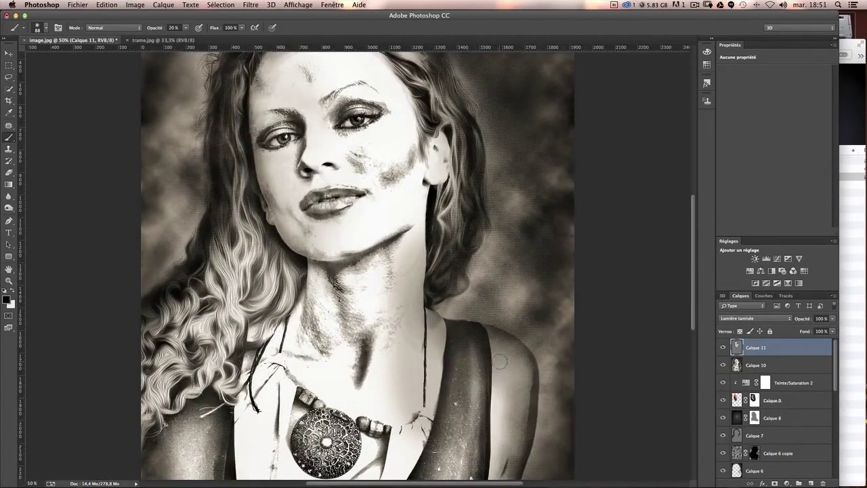
scroll(499, 362, "up", 3)
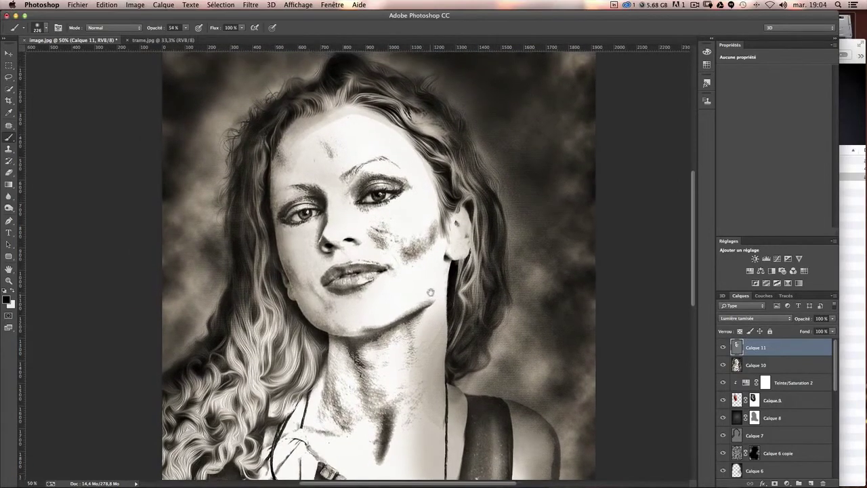
left_click_drag(396, 244, 427, 240)
- On Calque 10, set the toning tool to Tons clairs at 36% exposure
left_click(742, 367)
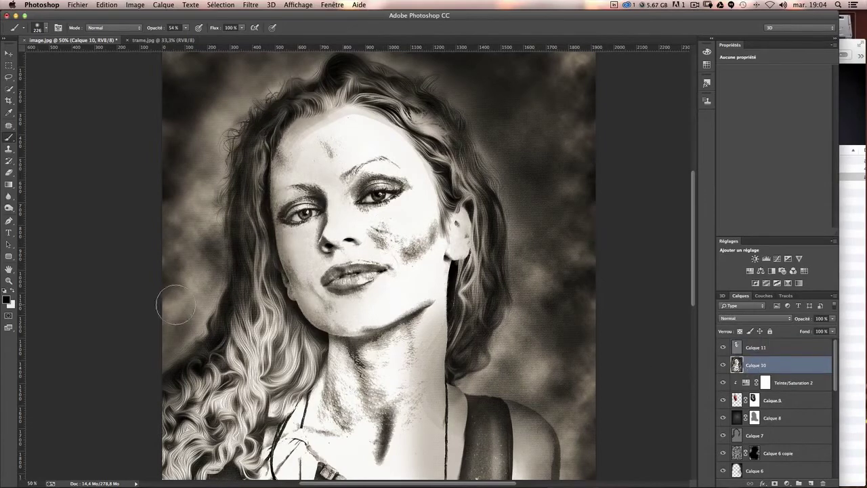
left_click(8, 208)
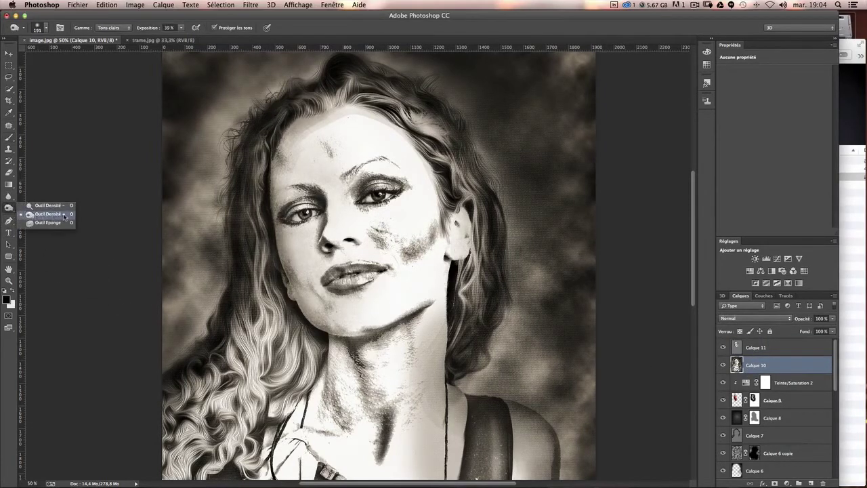
left_click(51, 214)
left_click(113, 28)
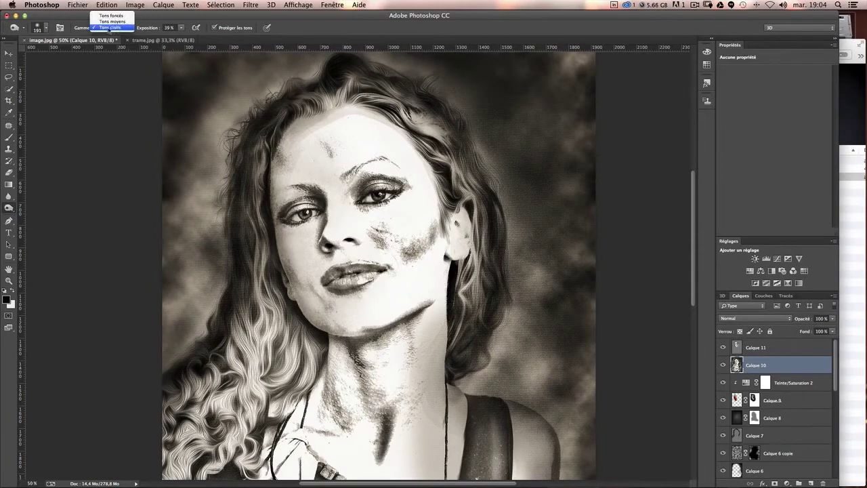
left_click(175, 32)
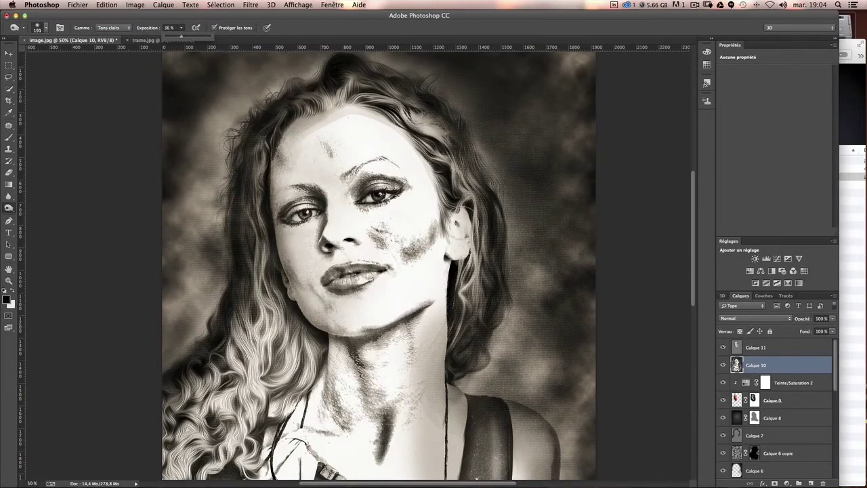
- Tone down highlights on the right cheek, neck, jaw and temple, then reselect Calque 11
mouse_move(423, 237)
left_mouse_down()
mouse_move(382, 228)
mouse_move(376, 232)
mouse_move(388, 245)
left_mouse_up()
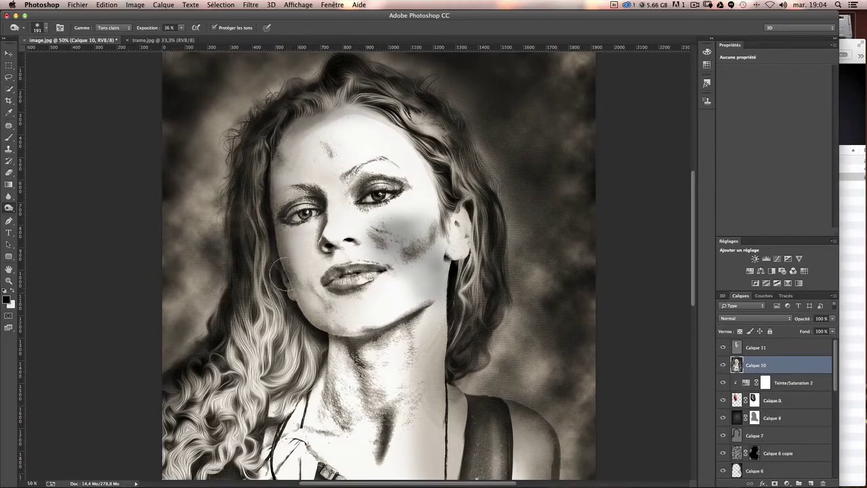
left_click_drag(336, 341, 413, 346)
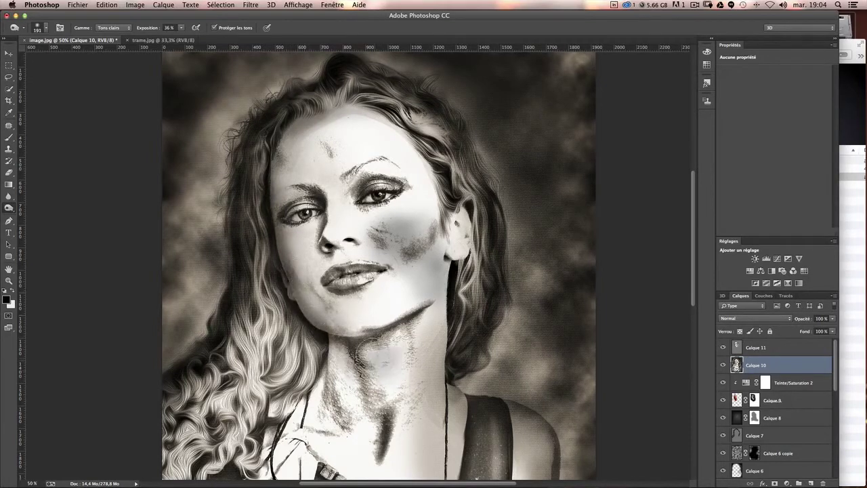
left_click_drag(429, 179, 438, 194)
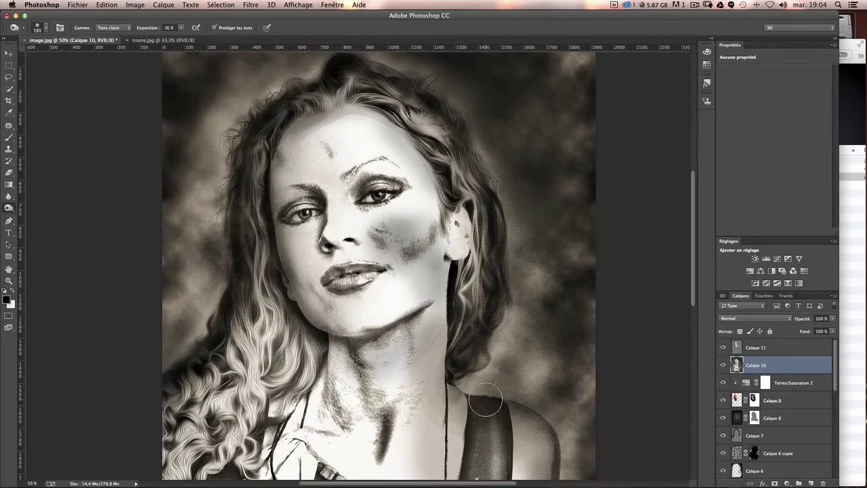
scroll(802, 434, "down", 5)
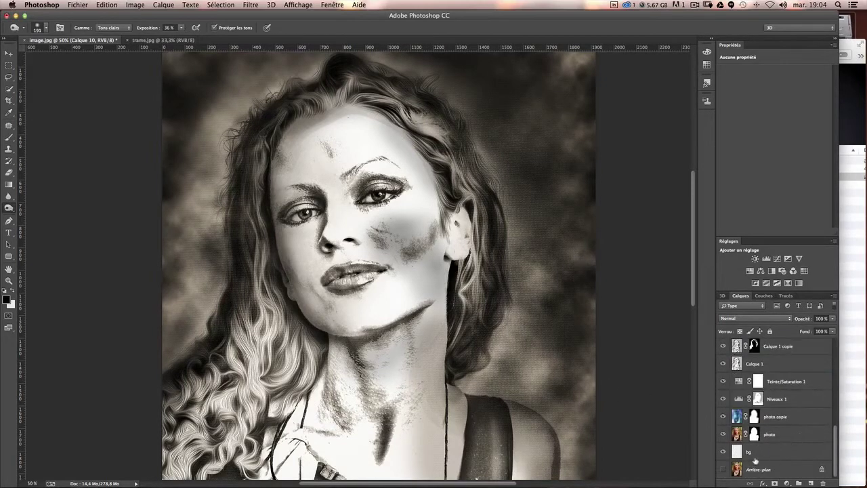
left_click(739, 436)
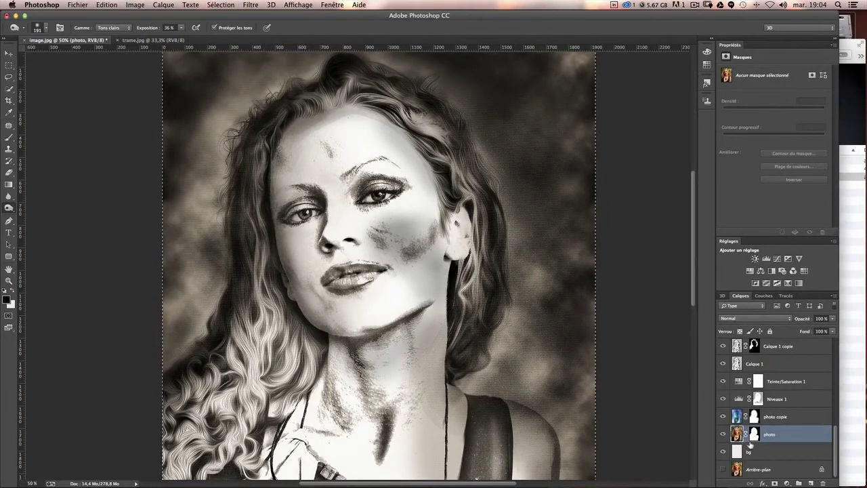
scroll(779, 406, "up", 10)
left_click(784, 348)
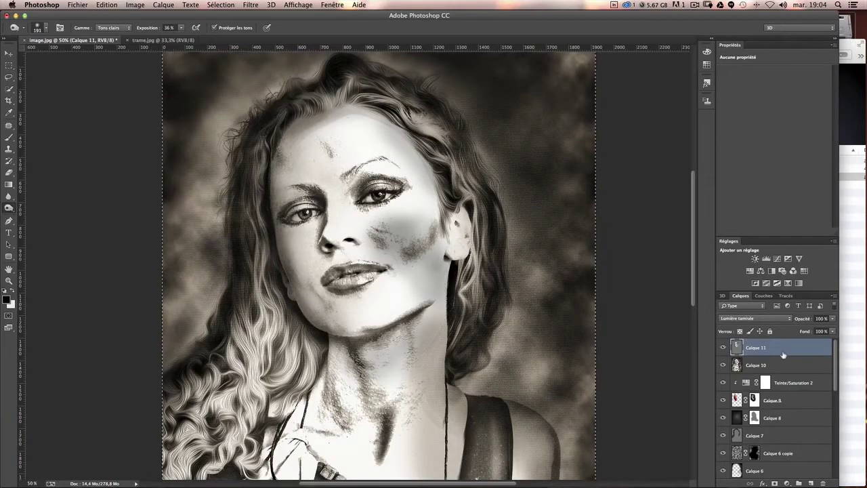
- Paste the original colour photo as Calque 12, hide it with a black mask, and pick the 1665 px scatter brush
key("ctrl+v")
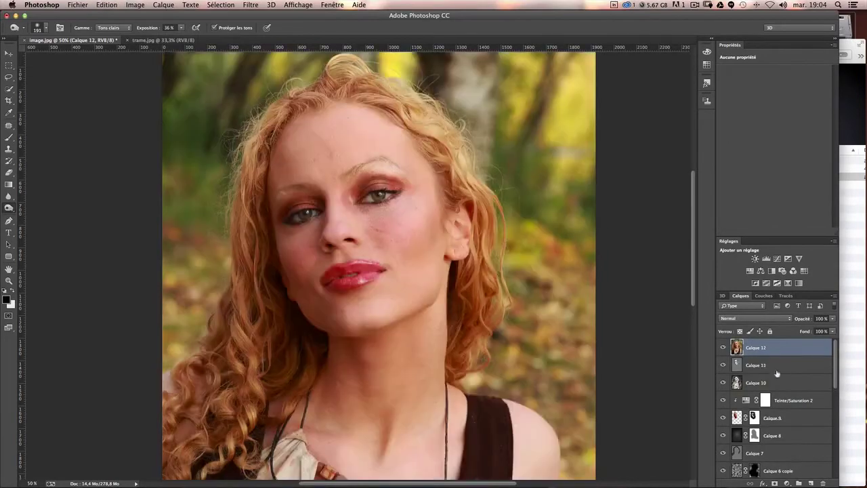
left_click(775, 483, "alt")
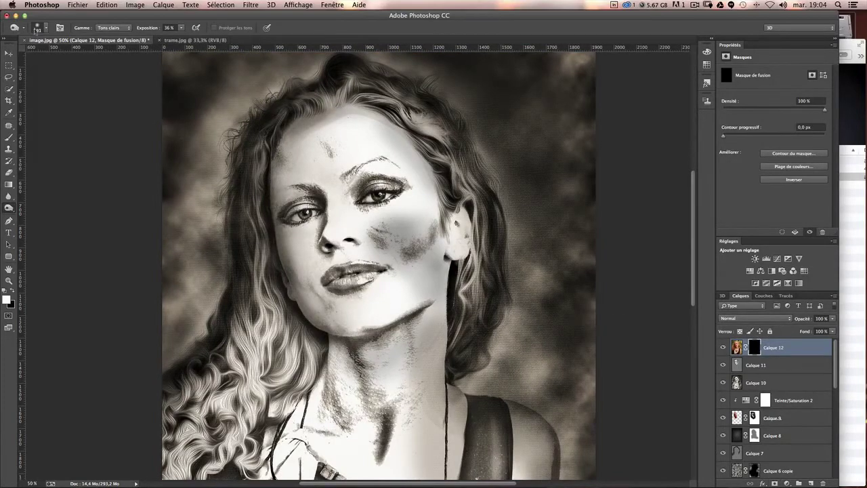
left_click(38, 28)
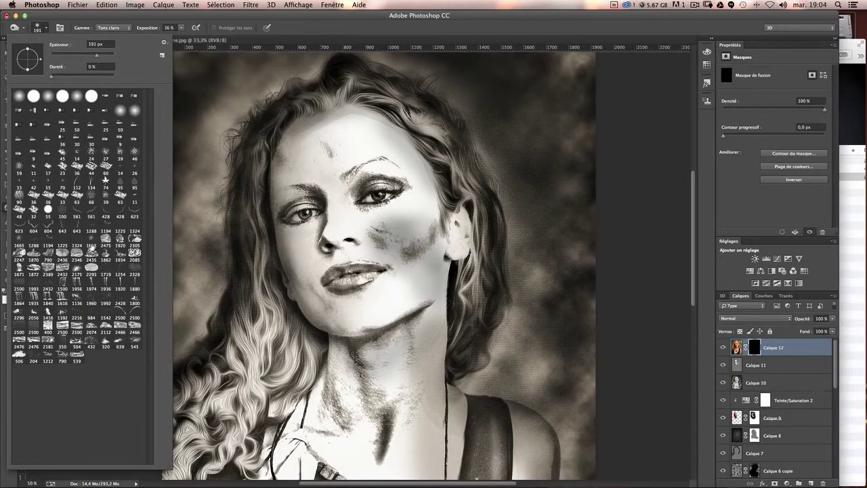
left_click(95, 240)
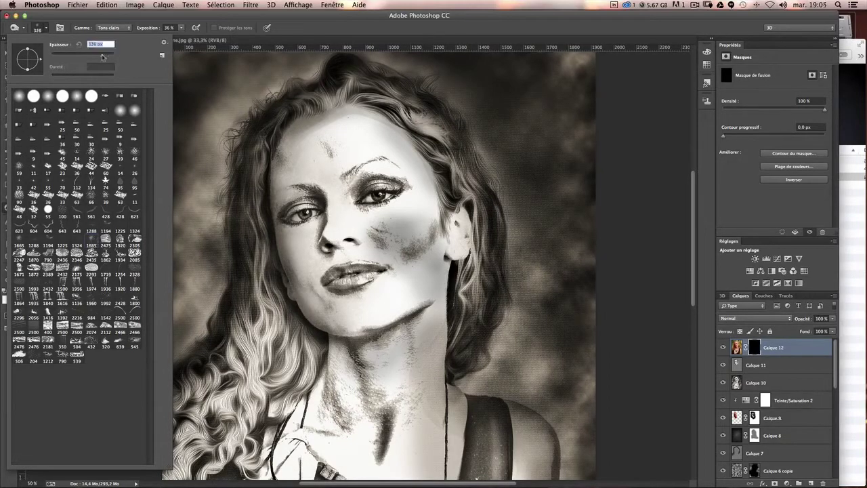
- Enlarge the brush to about 470 px and select the 1665 px speckled preset for the Brush tool
left_click_drag(102, 57, 116, 58)
left_click(289, 34)
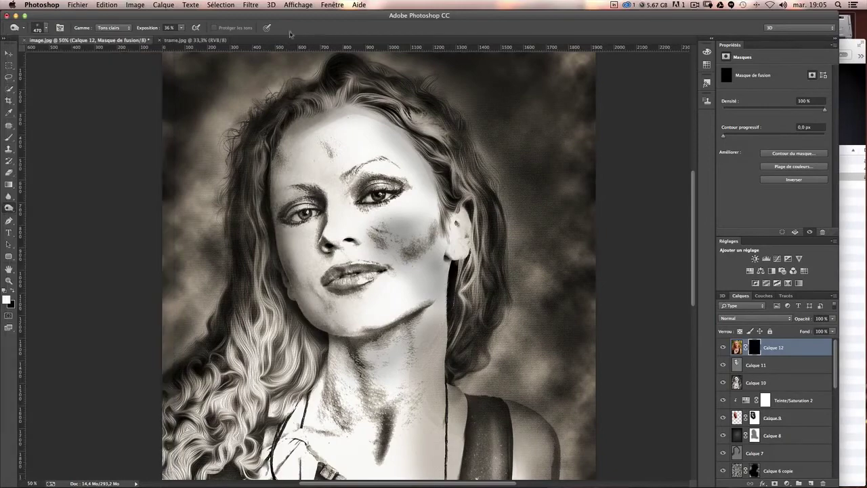
left_click(9, 137)
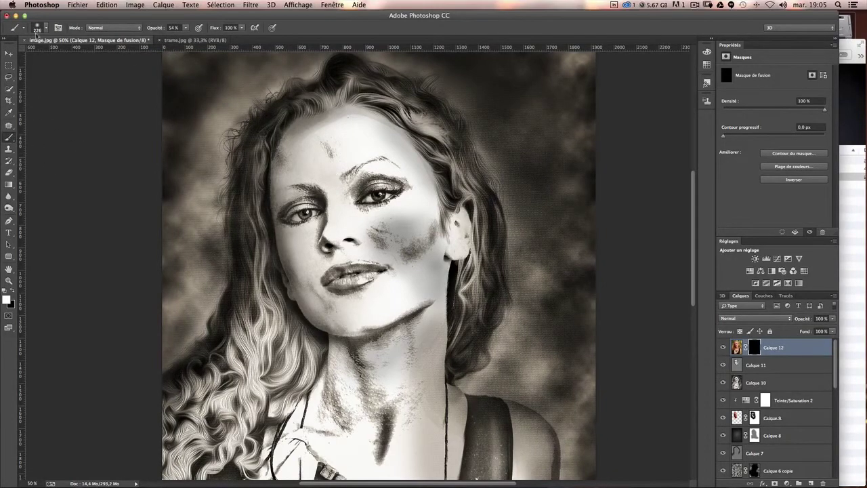
left_click(38, 28)
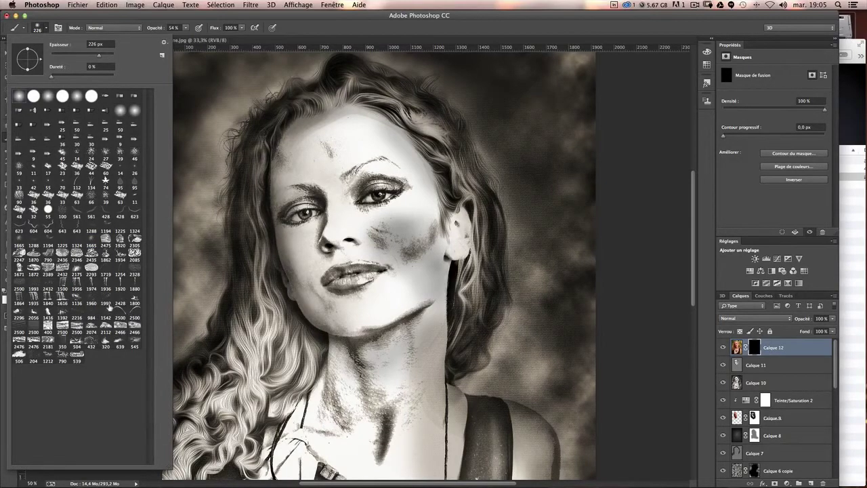
left_click(19, 239)
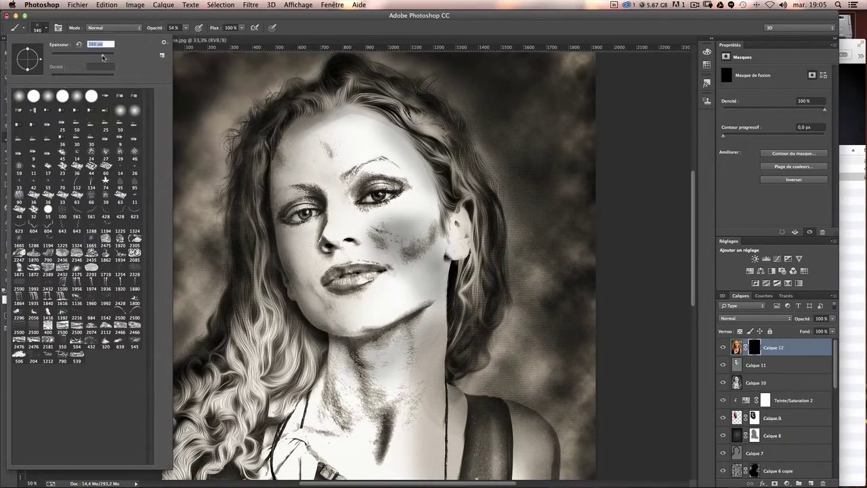
- With a ~476 px speckled brush at 34% opacity, reveal faint photo colour across the chest, then swap to black
left_click(420, 42)
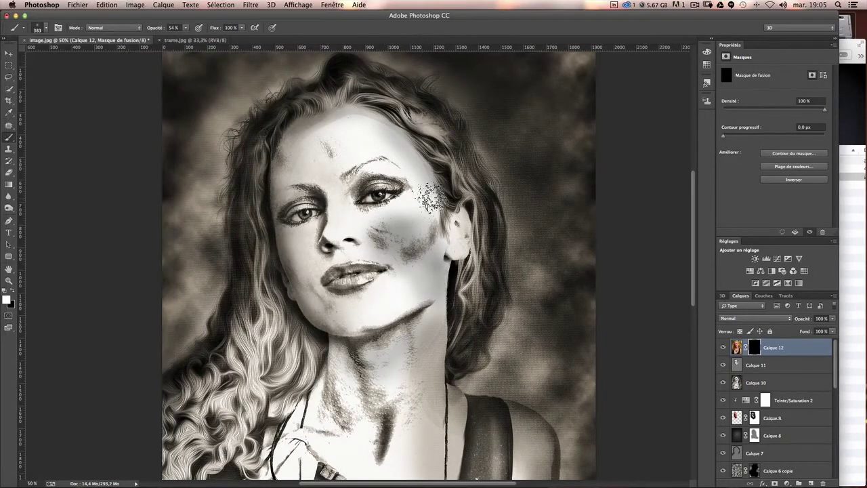
mouse_move(432, 198)
left_mouse_down()
mouse_move(442, 181)
mouse_move(434, 183)
left_mouse_up()
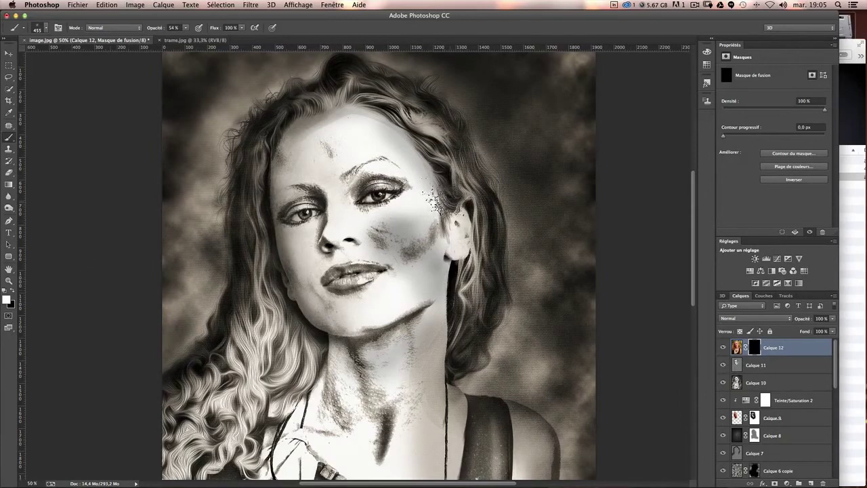
left_click_drag(185, 27, 176, 41)
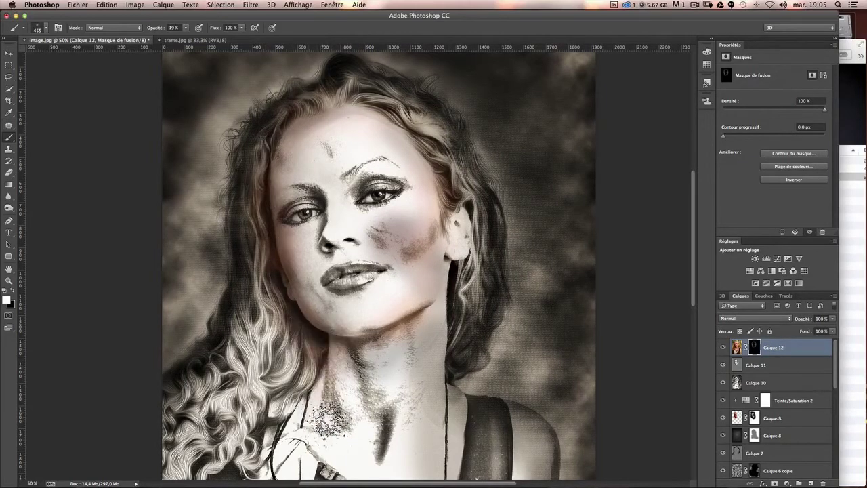
left_click_drag(342, 433, 362, 464)
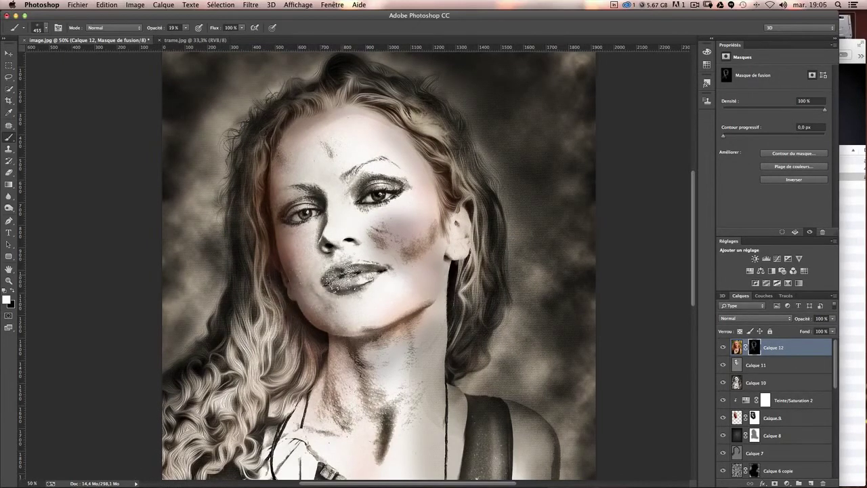
key("x")
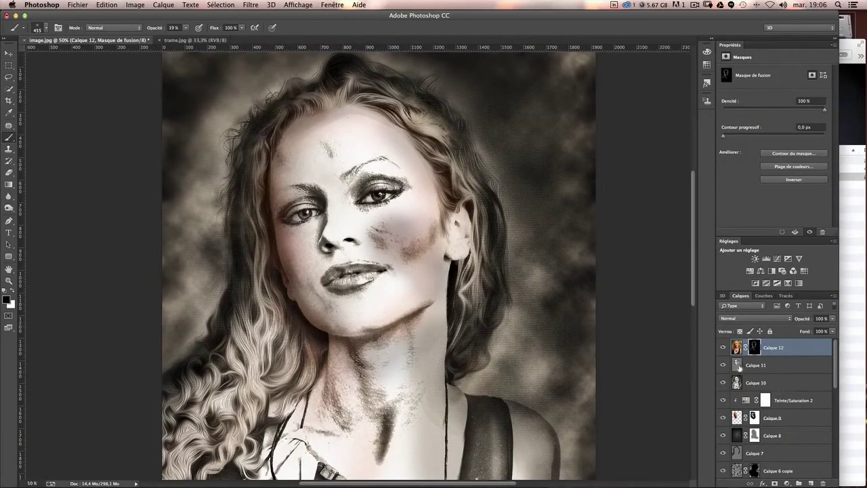
- Select Calque 10 and undo an accidental speckle stroke on the cheek
left_click(738, 384)
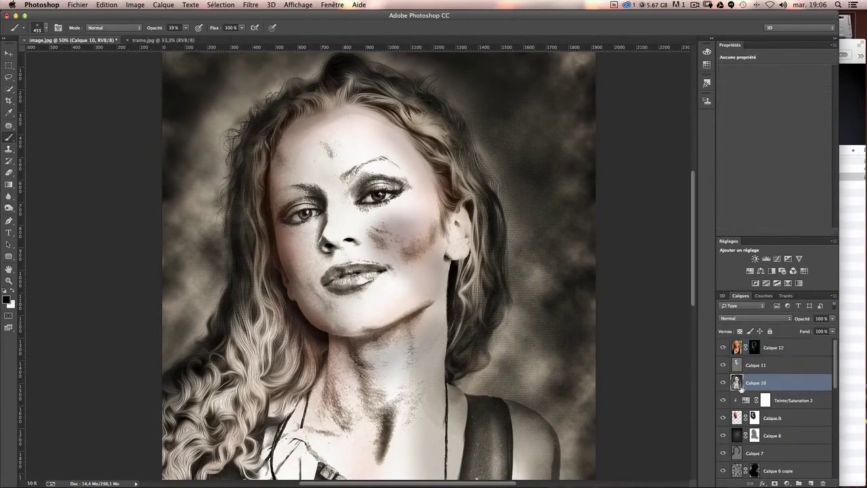
mouse_move(380, 251)
left_mouse_down()
mouse_move(406, 234)
mouse_move(386, 248)
mouse_move(393, 237)
left_mouse_up()
key("ctrl+alt+z")
key("ctrl+alt+z")
- Set the toning tool to Tons clairs at 4% exposure and brush over the right-side cheek
left_click_drag(9, 207, 45, 209)
left_click(115, 29)
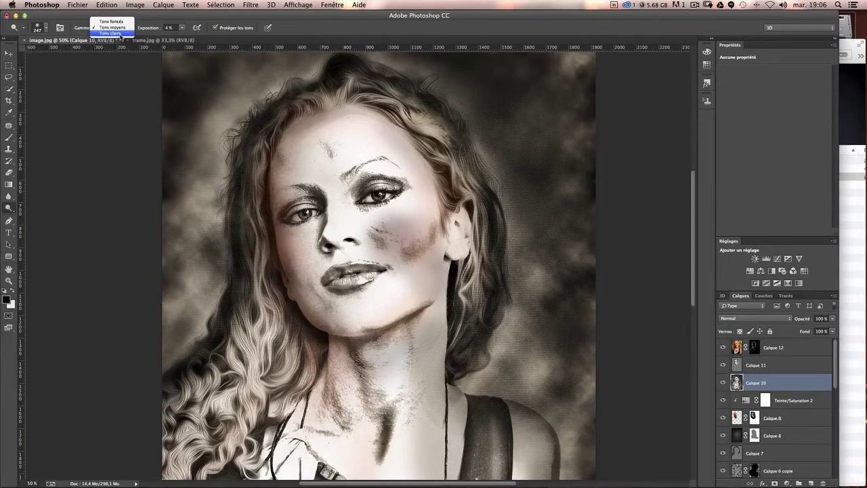
left_click(121, 28)
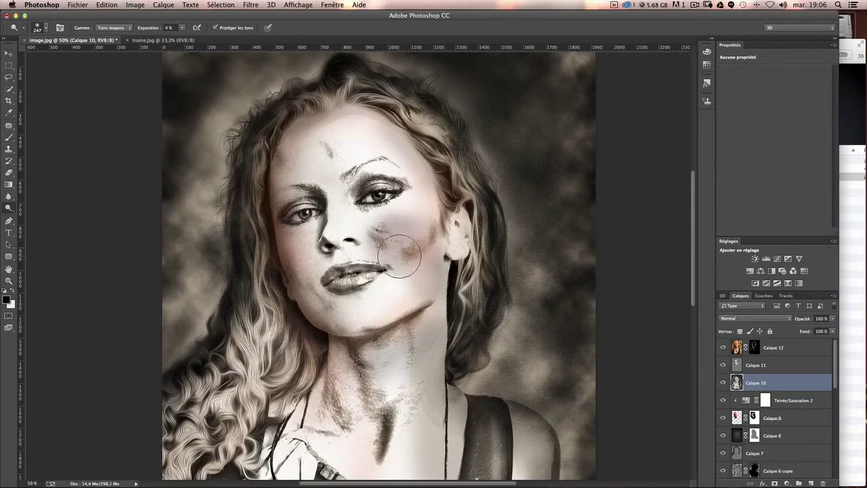
left_click(108, 28)
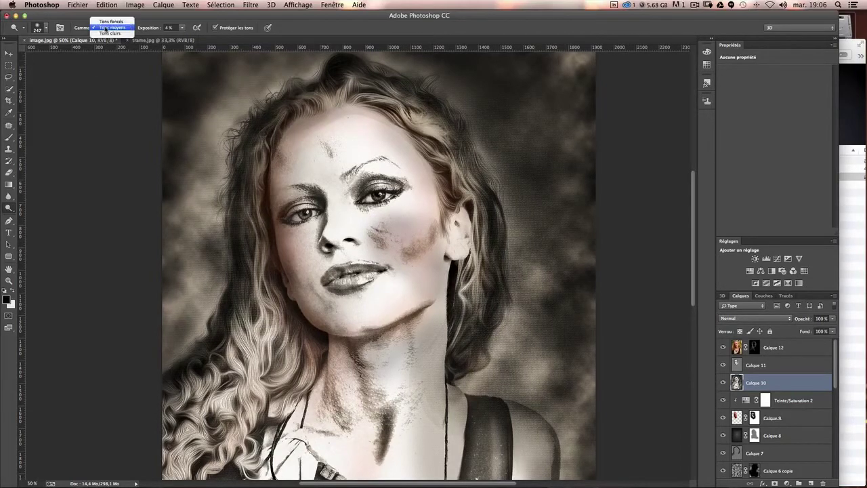
left_click(109, 33)
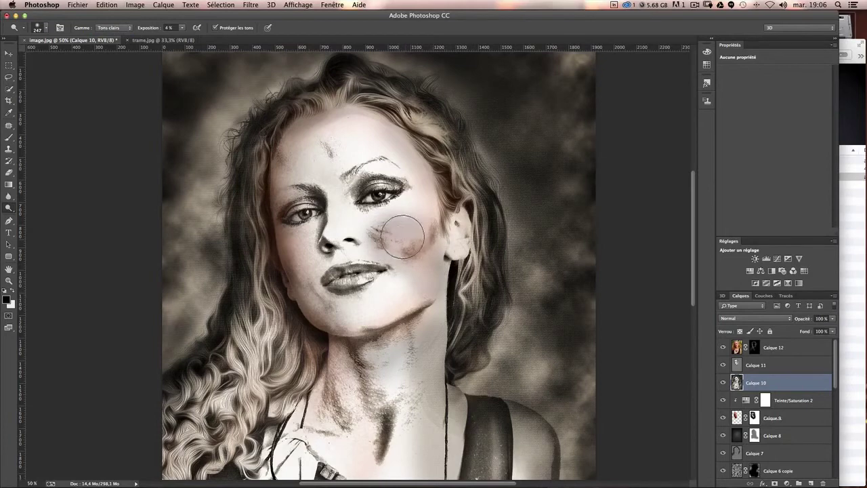
left_click_drag(400, 233, 408, 276)
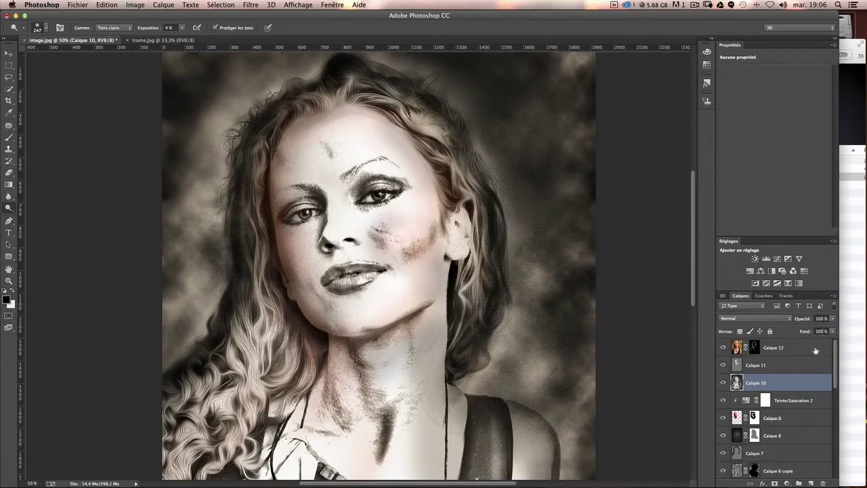
left_click(772, 348)
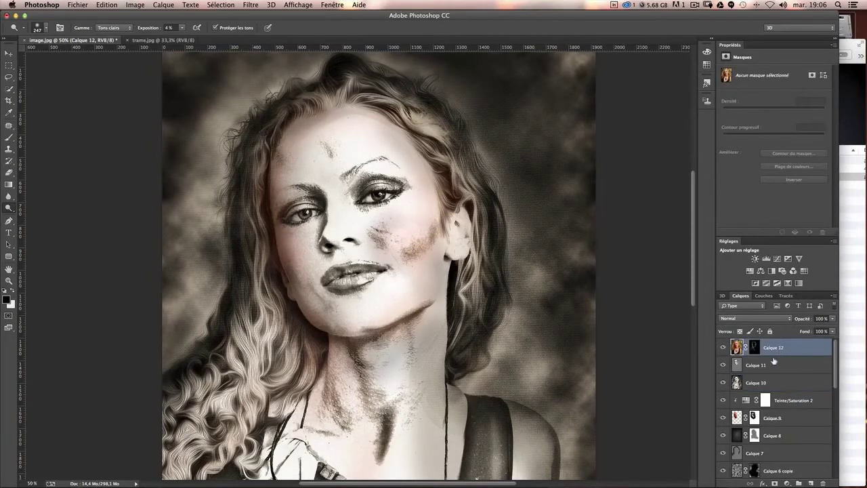
- Add a new Calque 13 above Calque 12 and choose the 1665 px particle brush
left_click(810, 482)
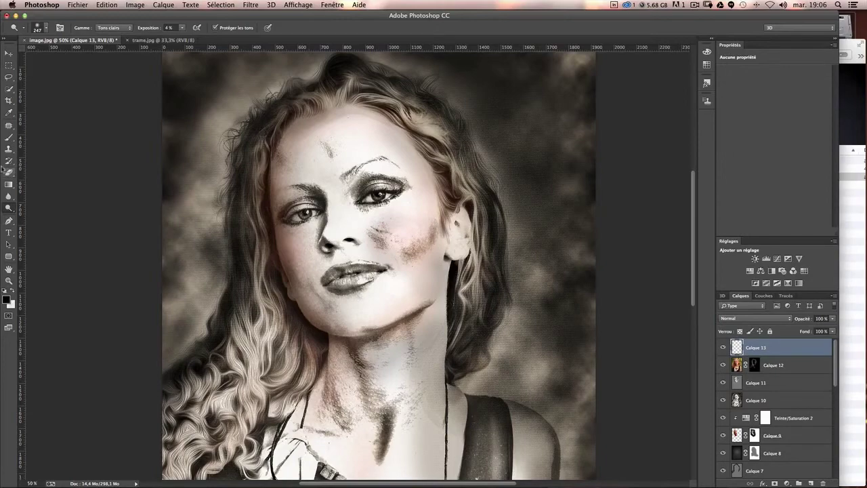
left_click(49, 28)
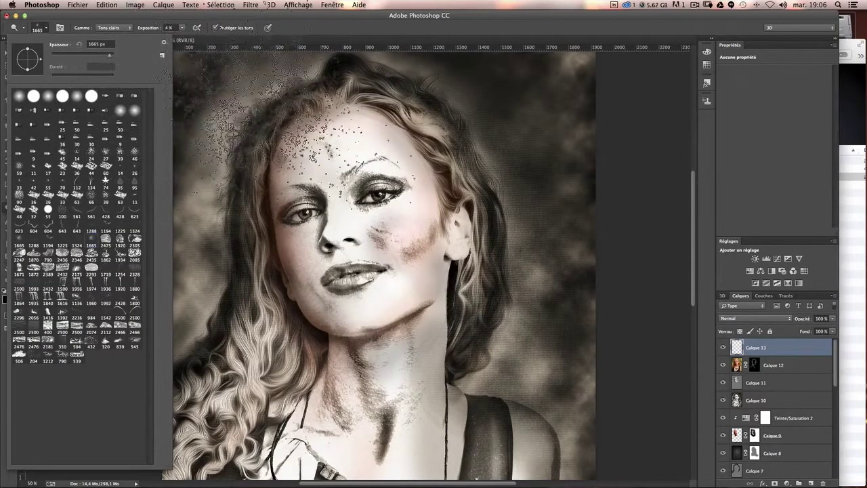
left_click(650, 156)
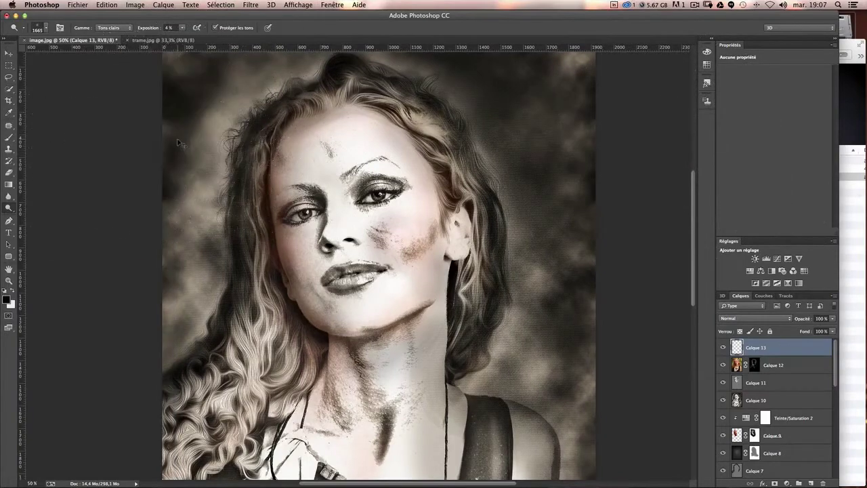
key("ctrl+minus")
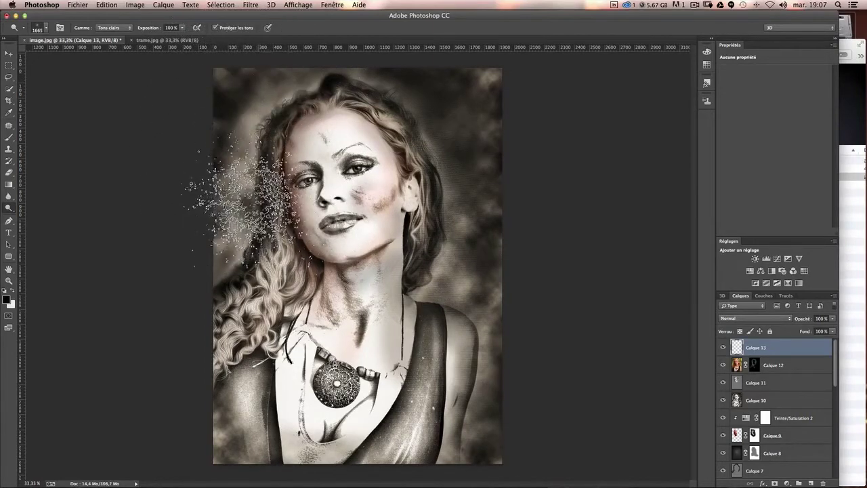
key("b")
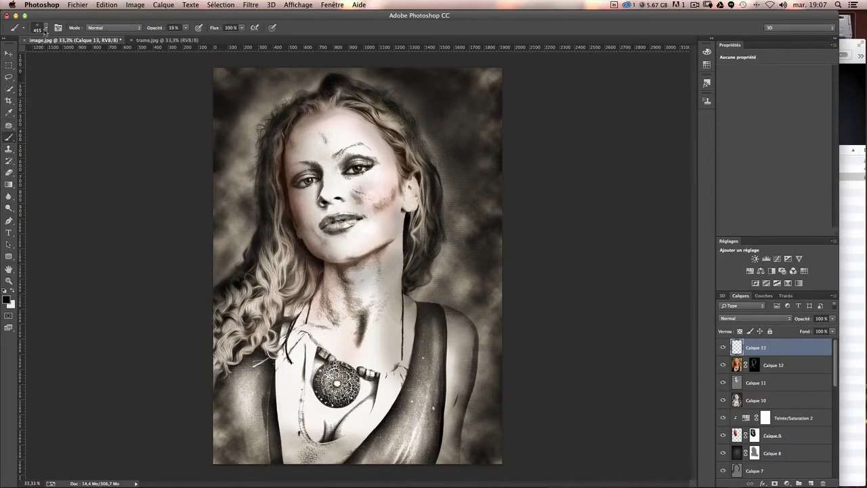
left_click(45, 30)
left_click(91, 241)
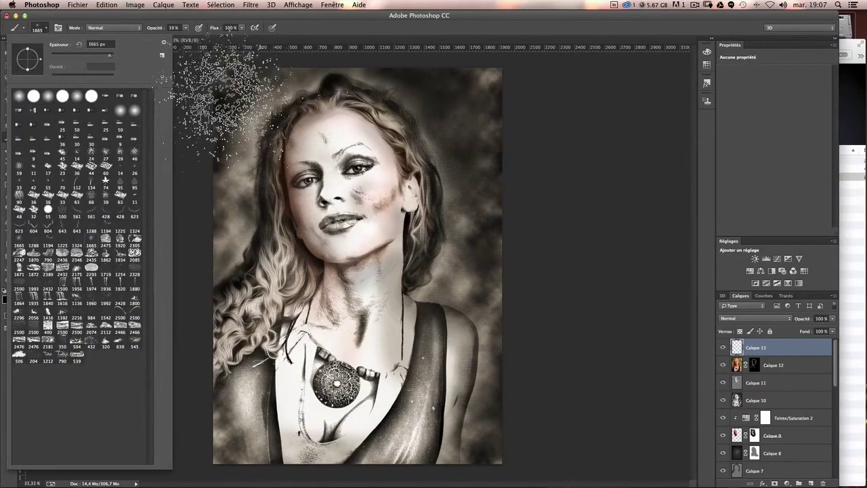
key("Return")
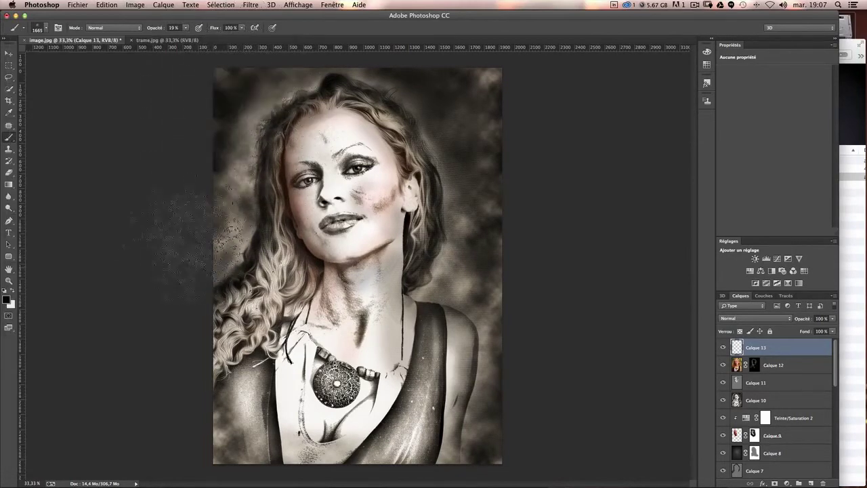
- Scatter dark particle speckles over the forehead, upper-left edge, right edge and left hair edge
left_click(305, 119)
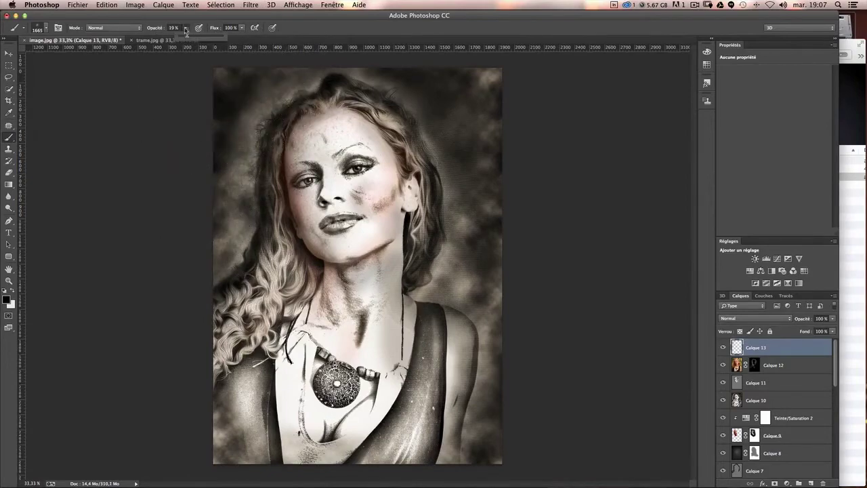
mouse_move(204, 78)
left_mouse_down()
mouse_move(183, 285)
mouse_move(244, 81)
left_mouse_up()
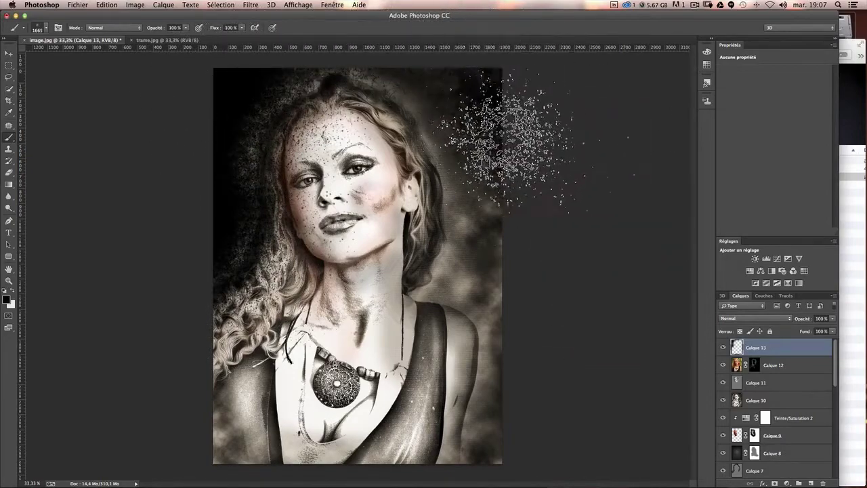
mouse_move(505, 146)
left_mouse_down()
mouse_move(562, 416)
mouse_move(156, 440)
left_mouse_up()
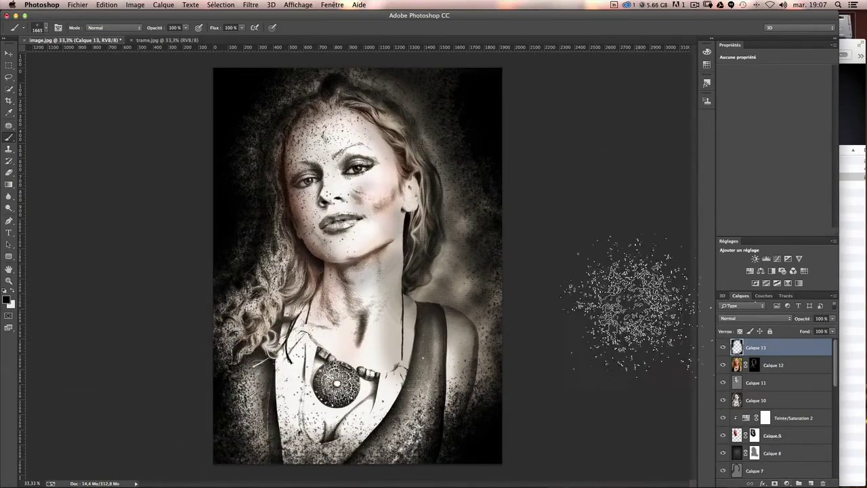
left_click_drag(251, 169, 204, 264)
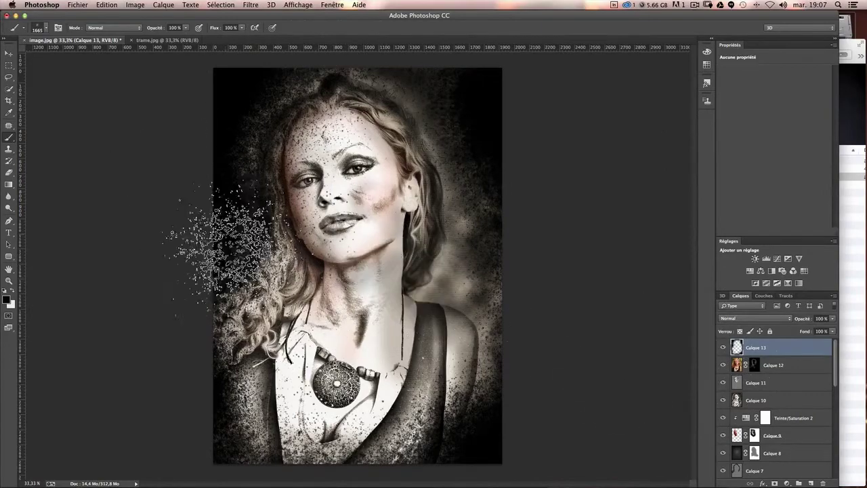
- Zoom in on the face, switch to white, and resize the brush to about 942 px
key("ctrl+plus")
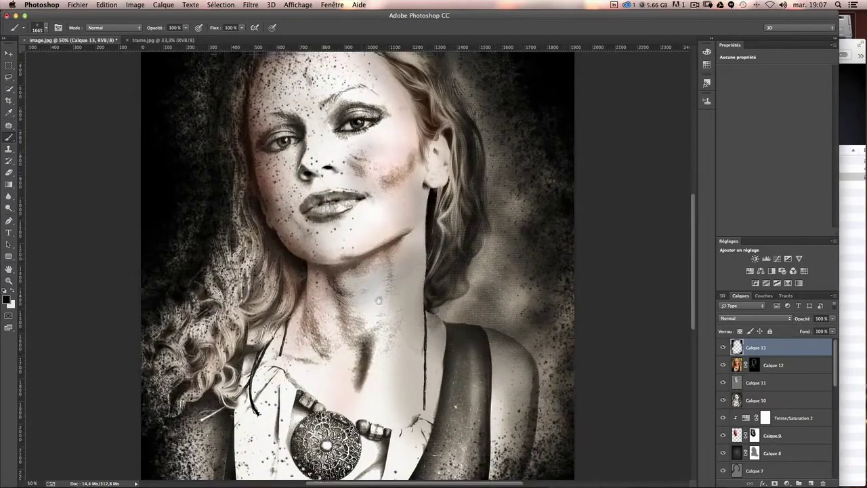
left_click_drag(381, 247, 411, 373)
key("x")
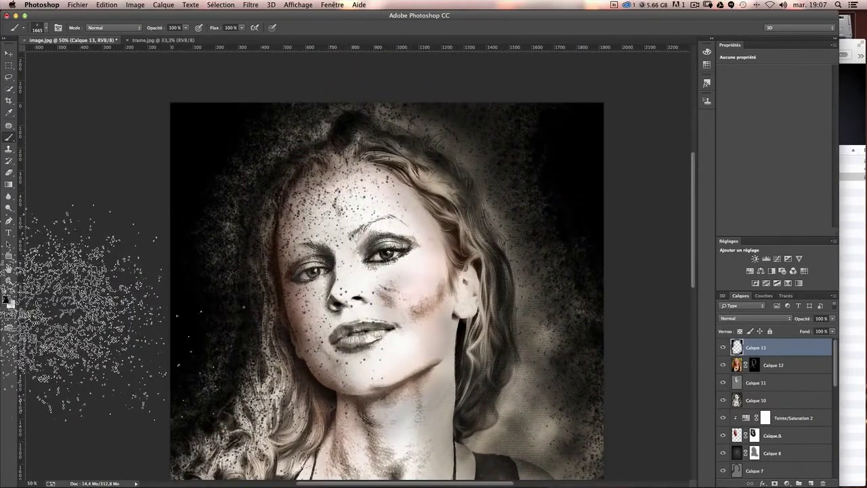
left_click_drag(330, 278, 285, 278)
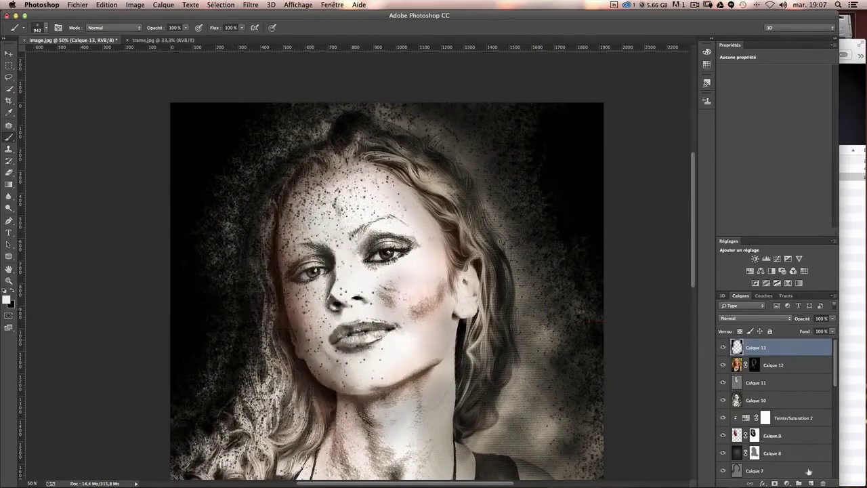
- Add a black-painted layer mask to Calque 13, clearing speckles over the cheek and lower-left hair with the scatter brush
left_click(775, 483)
key("x")
left_click_drag(325, 264, 309, 318)
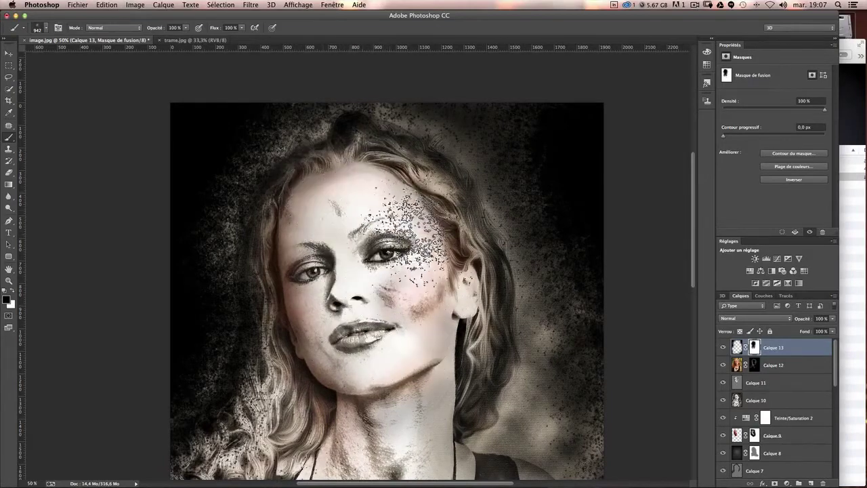
left_click_drag(411, 231, 325, 231)
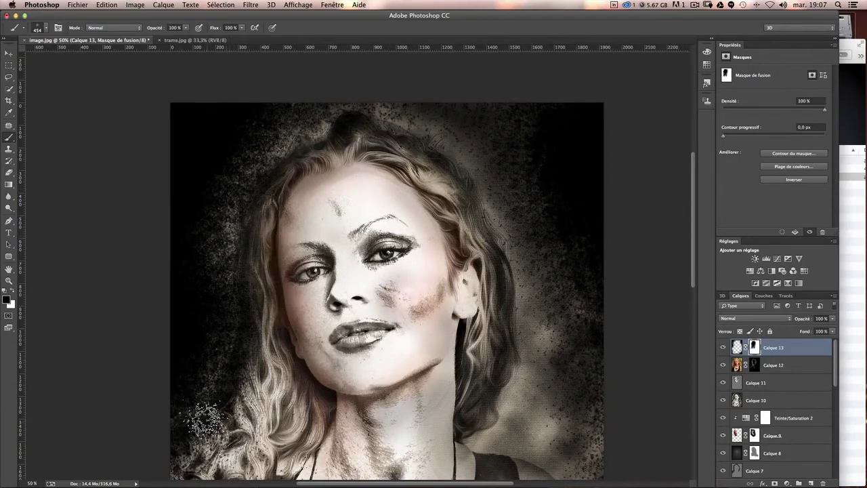
left_click_drag(194, 416, 194, 429)
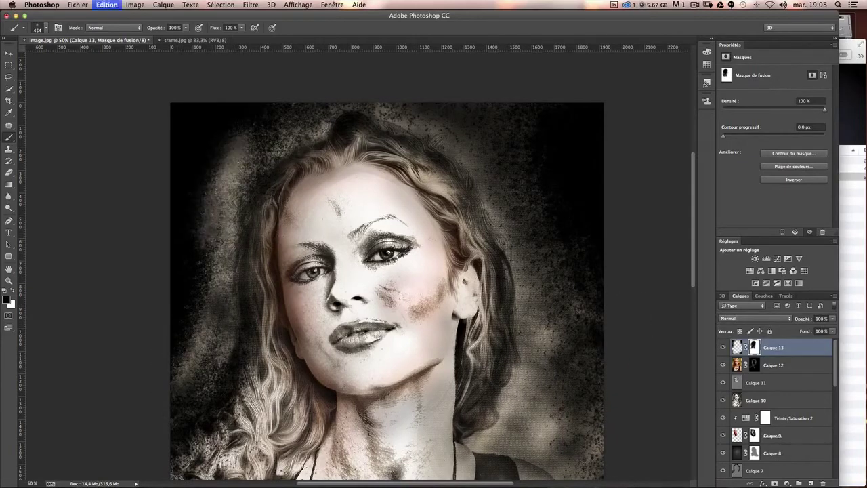
scroll(379, 224, "down", 2)
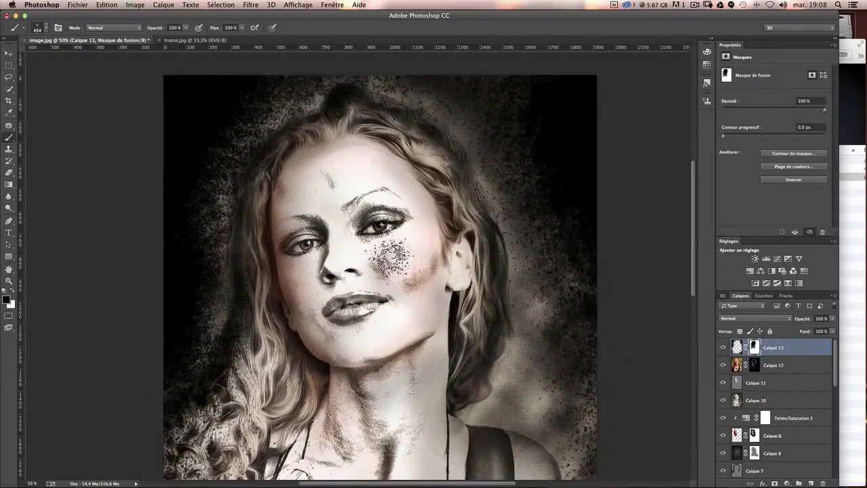
key("bracketright")
key("bracketright")
key("bracketright")
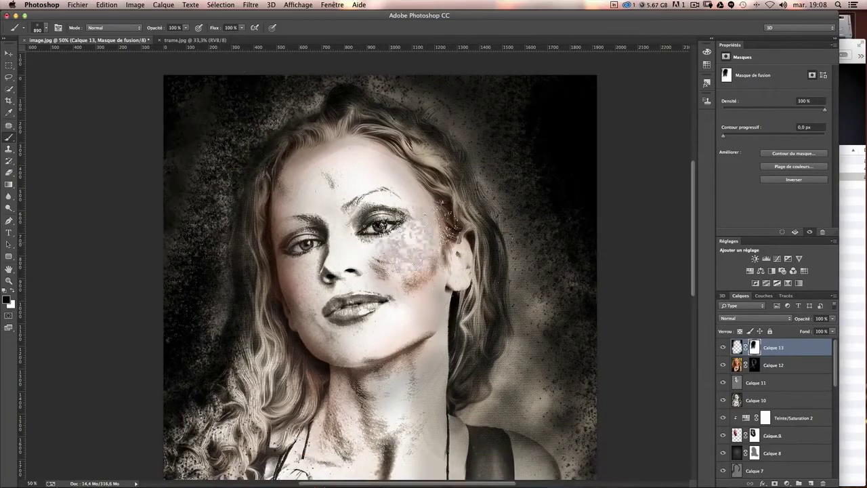
key("ctrl+r")
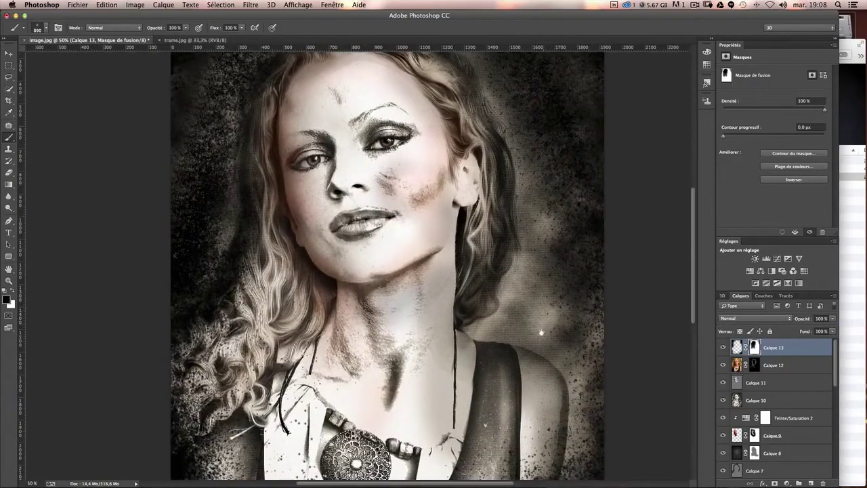
key("ctrl+r")
scroll(224, 407, "down", 5)
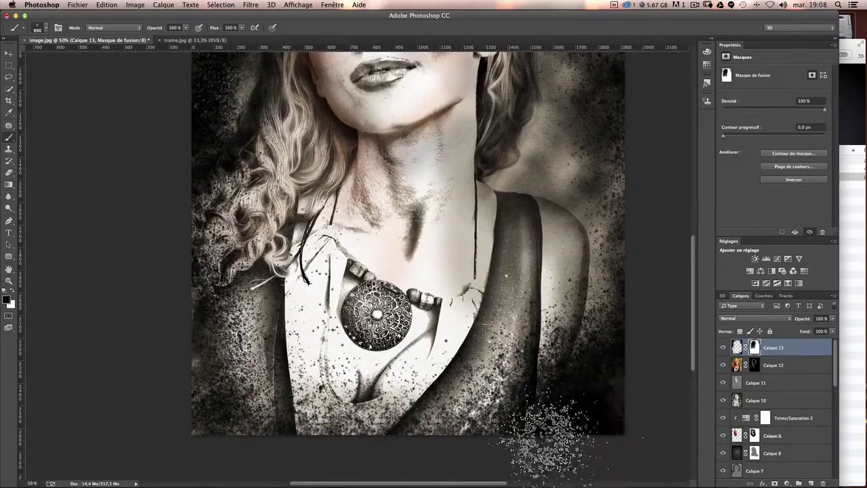
scroll(596, 339, "up", 5)
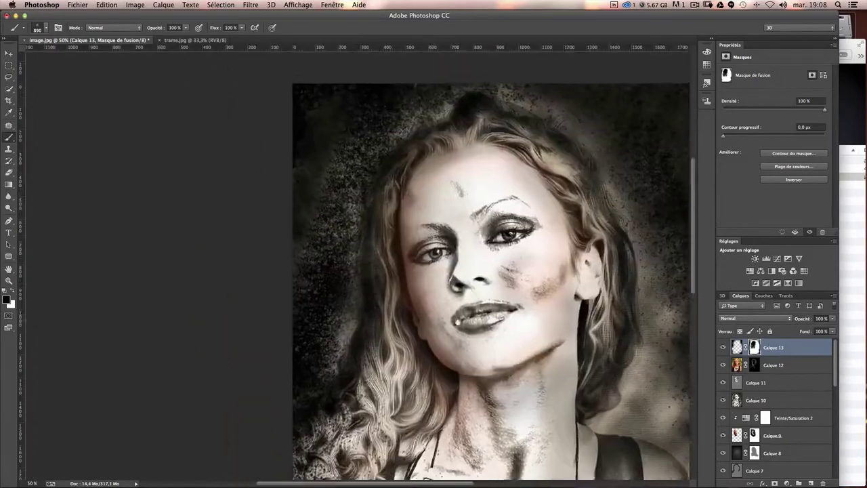
scroll(371, 278, "down", 2)
- Add new layer Calque 14 and set up a 340 px soft brush at 37% opacity
left_click(803, 480)
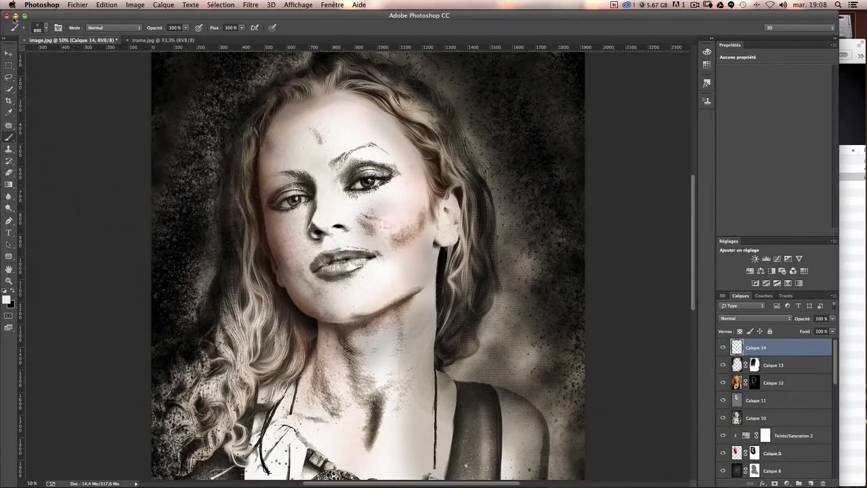
left_click(42, 31)
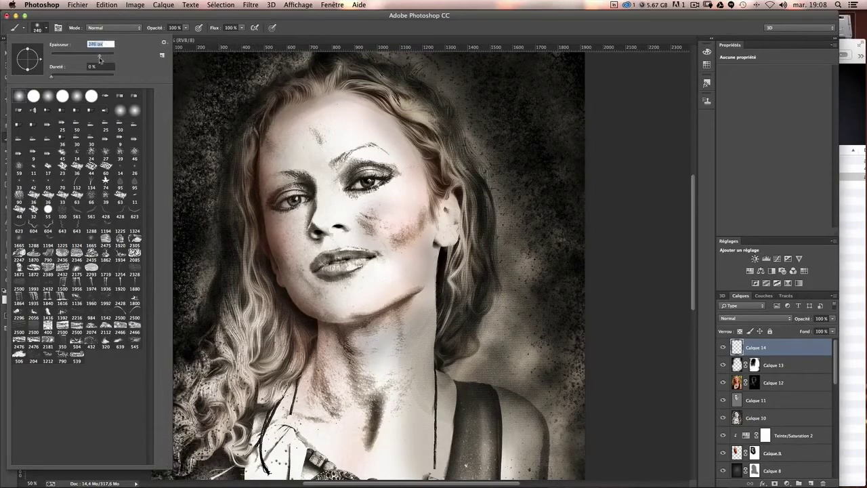
key("Return")
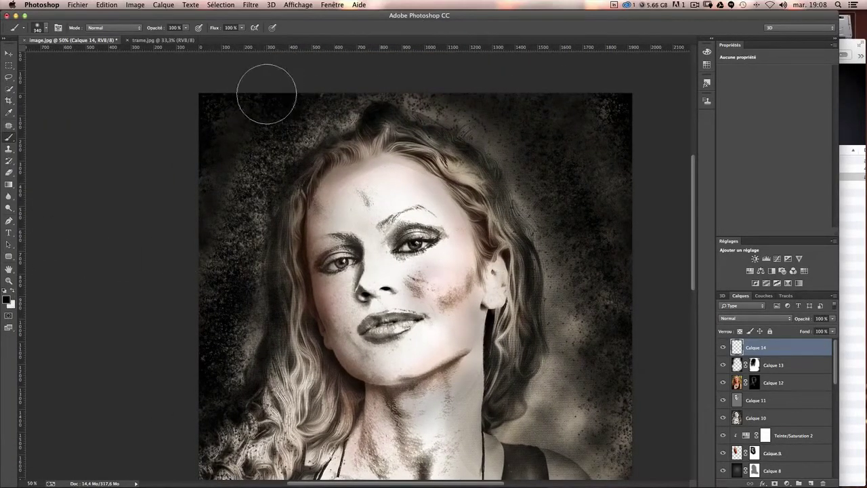
left_click_drag(266, 94, 217, 142)
key("super+z")
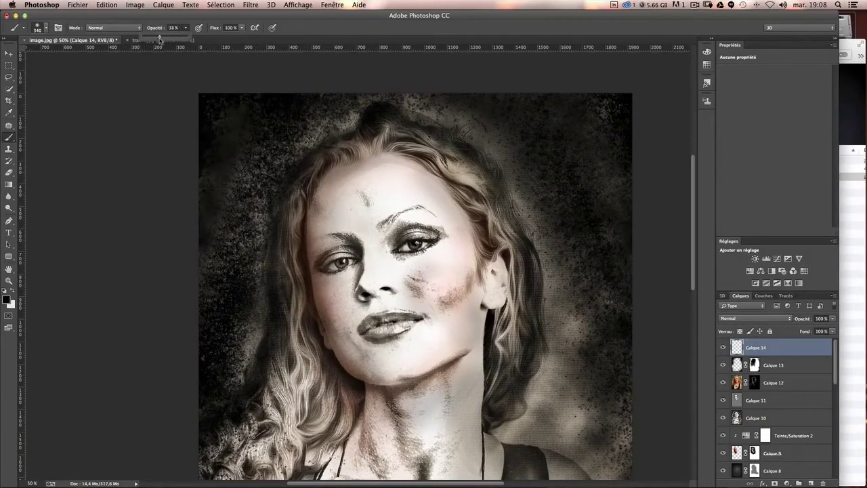
left_click(215, 90)
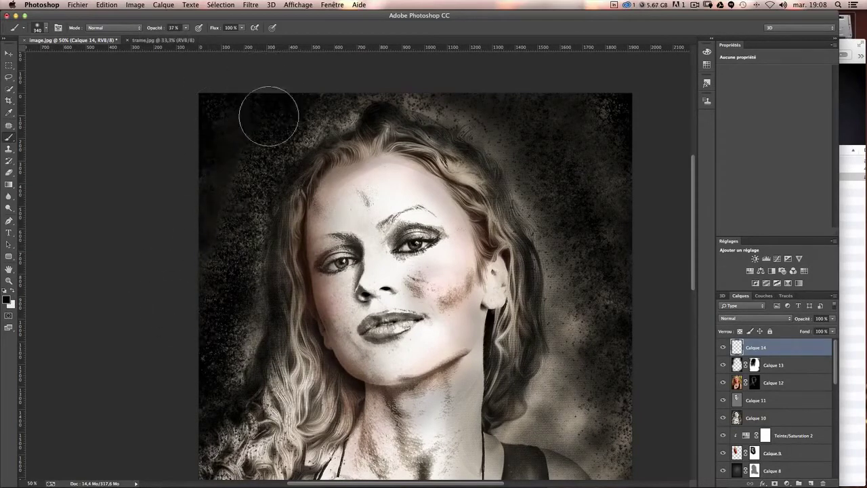
- Paint soft black strokes along the left, top and right background edges of the portrait
left_click_drag(241, 443, 212, 131)
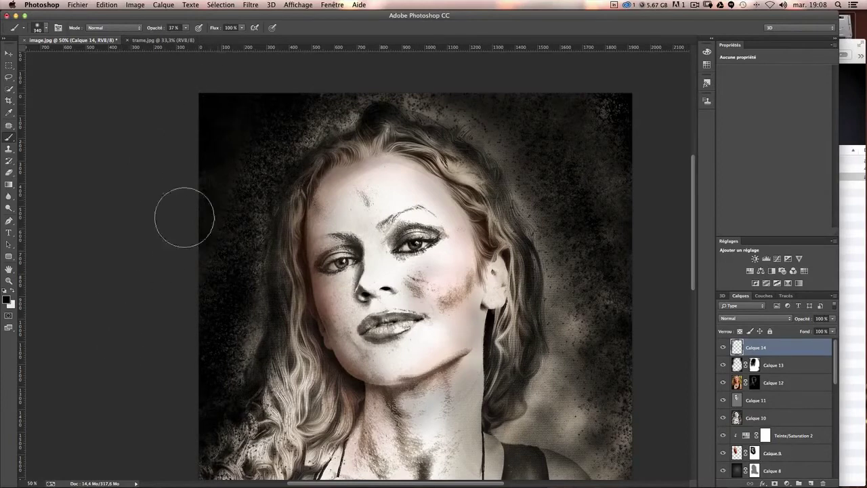
left_click_drag(312, 139, 366, 119)
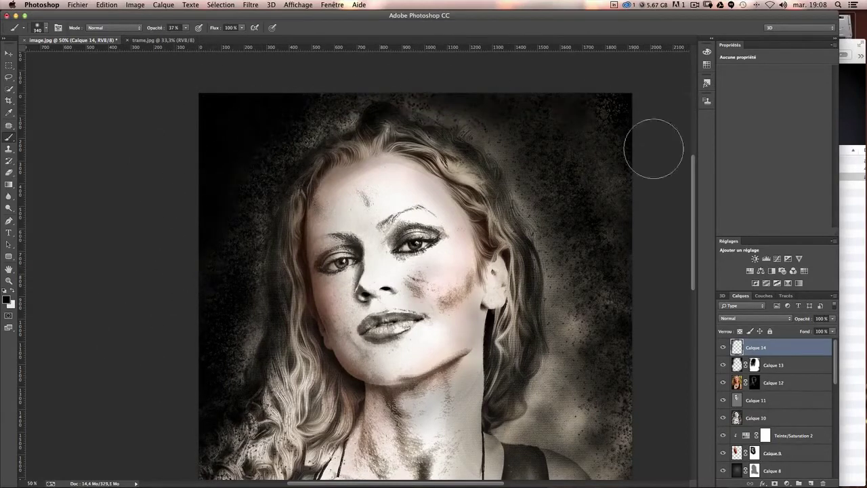
left_click_drag(599, 227, 586, 379)
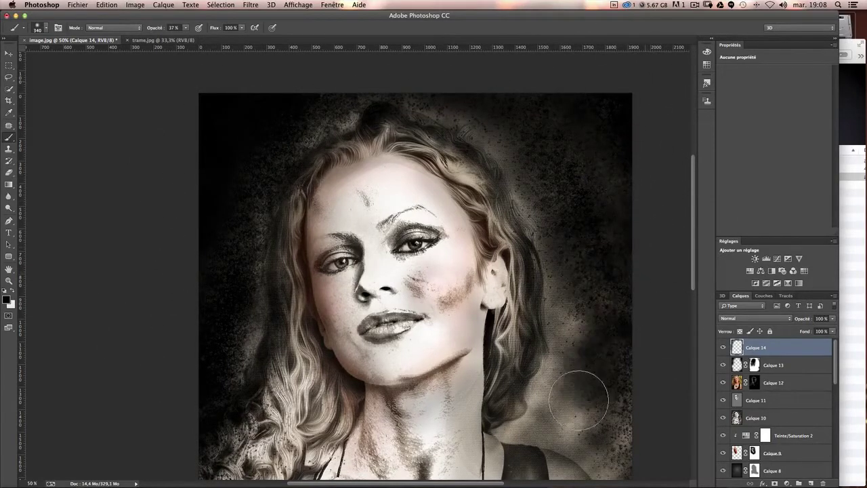
left_click_drag(420, 112, 278, 139)
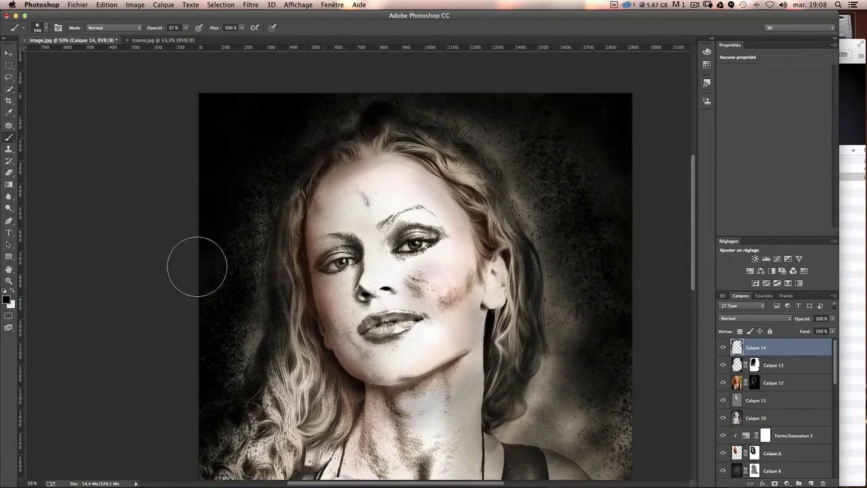
mouse_move(285, 217)
left_mouse_down()
mouse_move(233, 397)
mouse_move(227, 450)
left_mouse_up()
left_click_drag(260, 352, 224, 461)
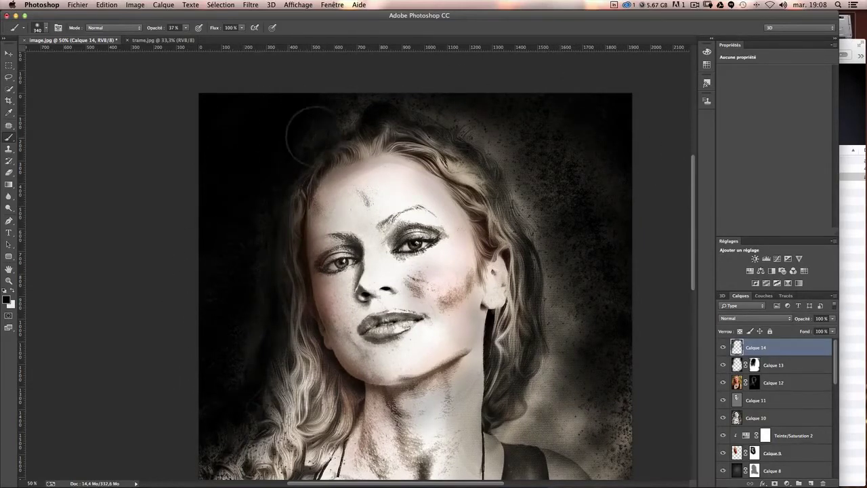
scroll(358, 197, "down", 5)
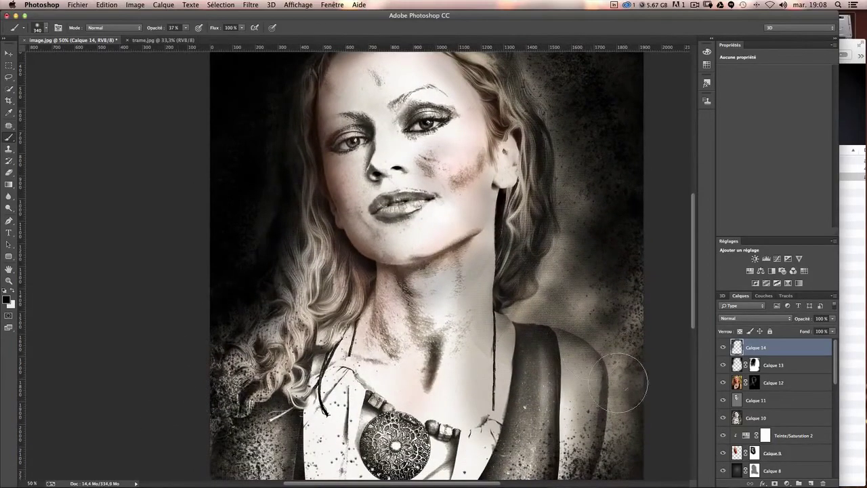
scroll(618, 382, "down", 5)
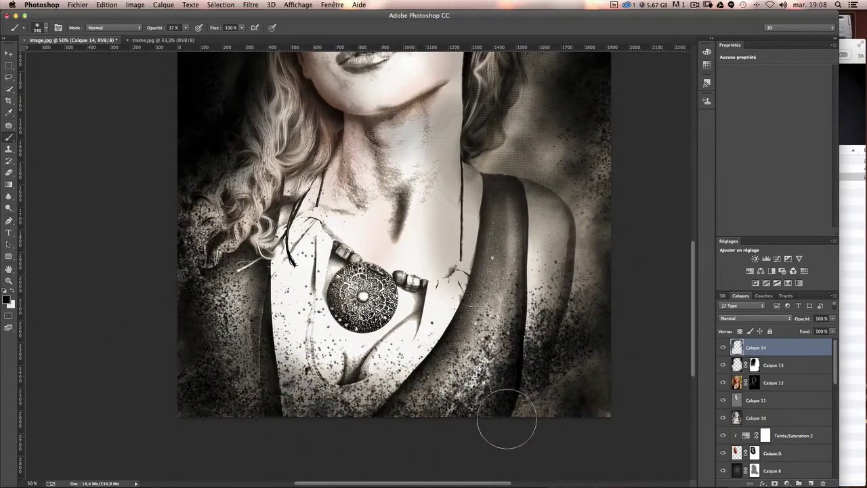
left_click_drag(596, 128, 593, 343)
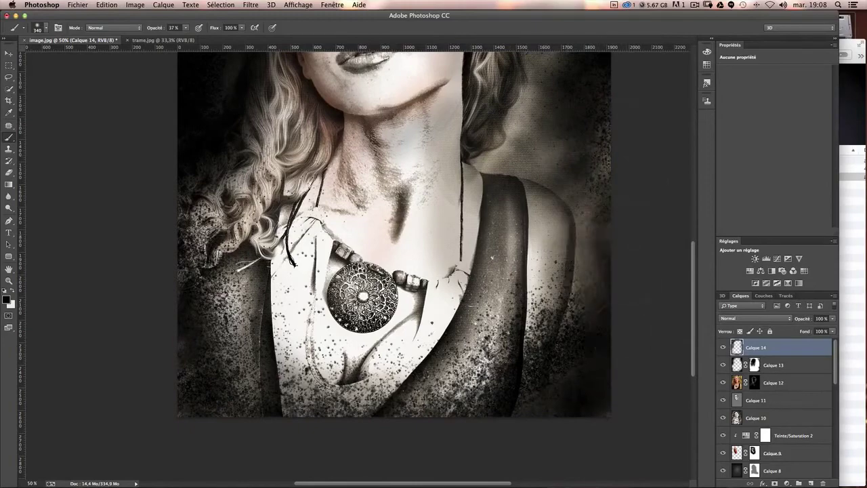
scroll(447, 217, "up", 4)
scroll(447, 217, "up", 4)
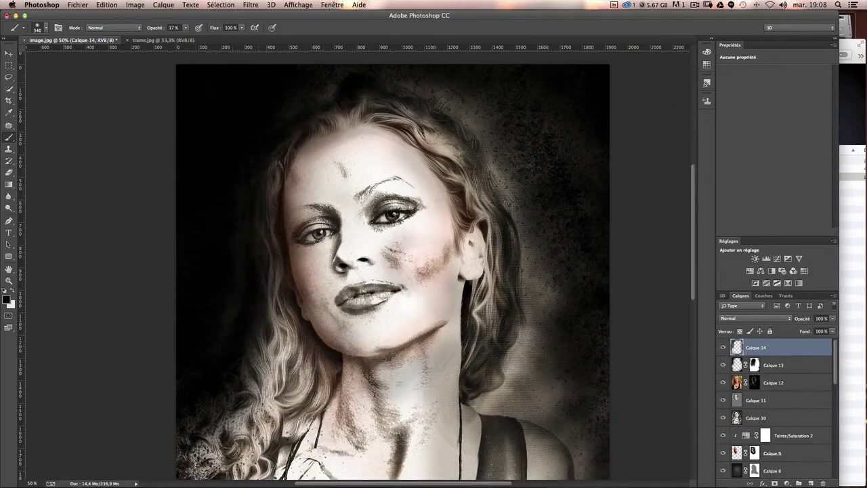
- Mask Calque 14 with 17% black over the left hair, then select Calque 13's mask and compare
left_click(774, 483)
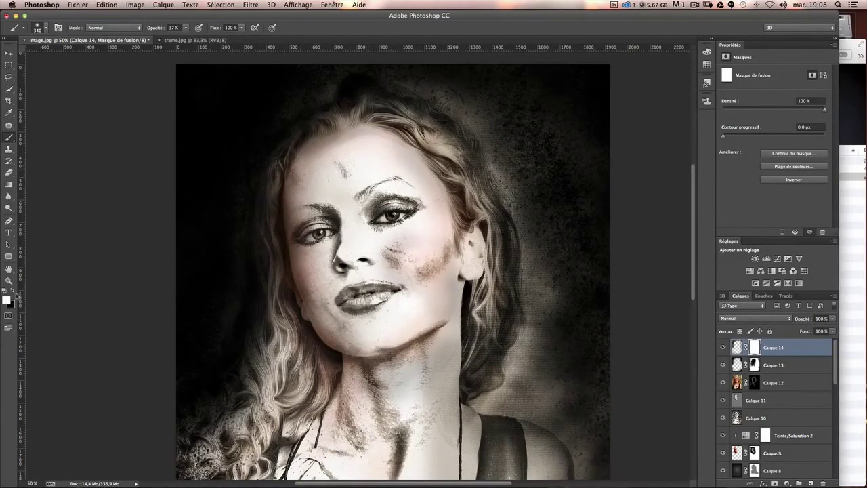
mouse_move(271, 298)
left_mouse_down()
mouse_move(251, 365)
mouse_move(203, 413)
left_mouse_up()
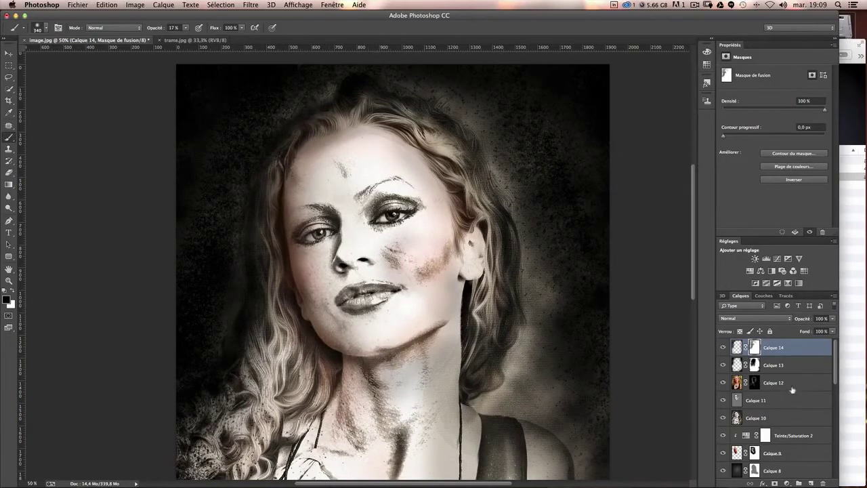
left_click(754, 365)
left_click(722, 365)
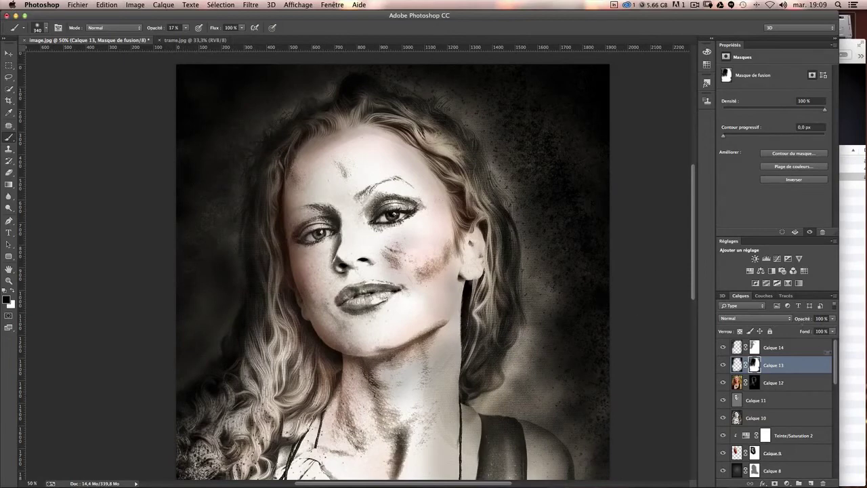
- Lighten the top-left background on Calque 14's mask and the speckled shoulders on Calque 13's mask
key("alt+bracketright")
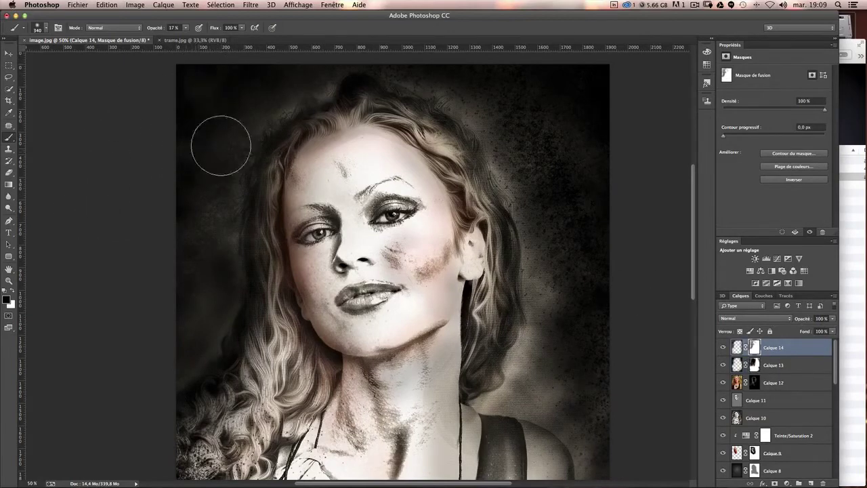
mouse_move(252, 88)
left_mouse_down()
mouse_move(184, 194)
mouse_move(170, 155)
mouse_move(300, 91)
left_mouse_up()
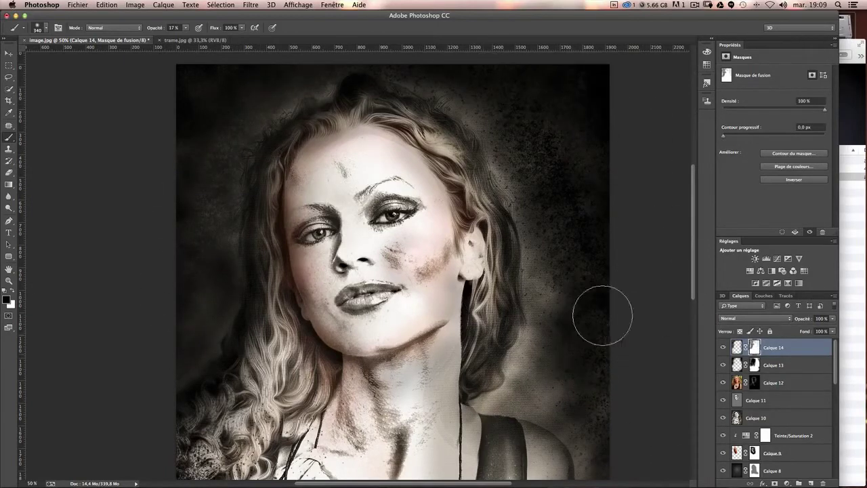
left_click(773, 365)
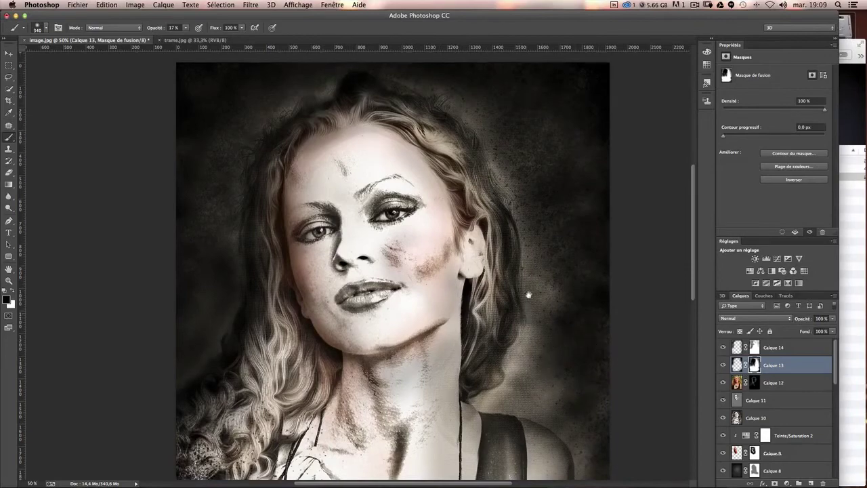
scroll(505, 315, "down", 2)
scroll(410, 280, "left", 2)
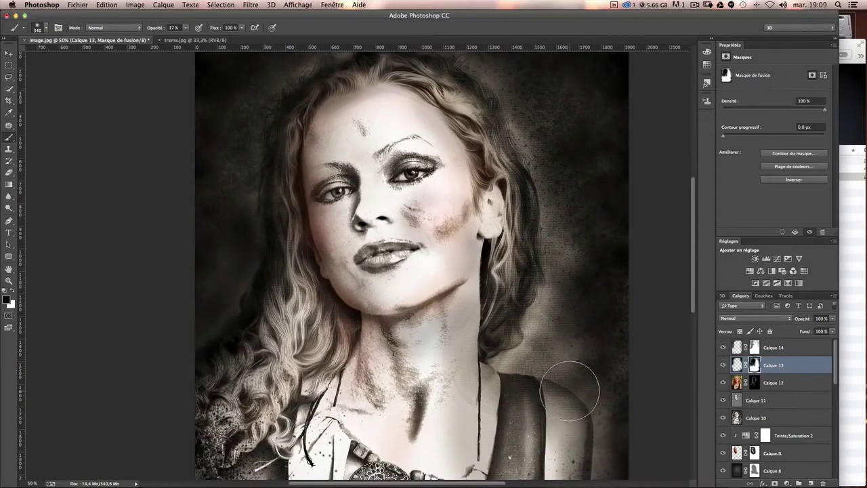
scroll(558, 358, "down", 3)
scroll(557, 359, "down", 7)
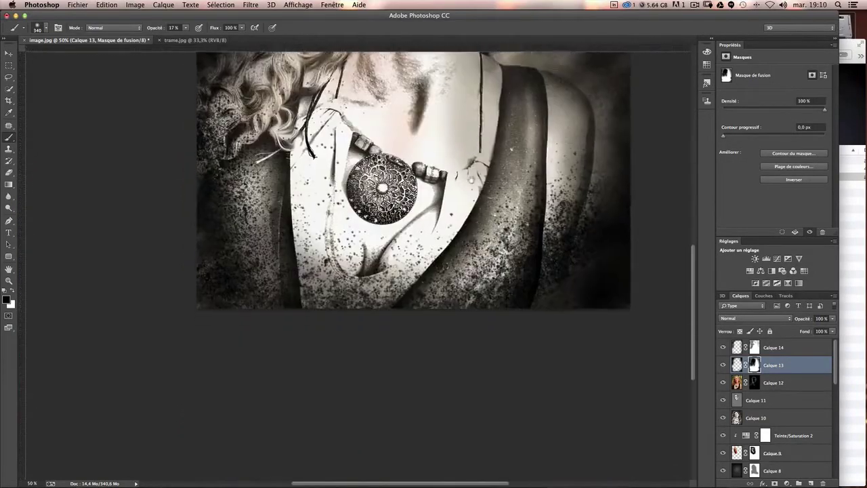
scroll(407, 305, "down", 3)
scroll(406, 305, "right", 2)
scroll(248, 270, "down", 5)
mouse_move(247, 269)
left_mouse_down()
mouse_move(203, 300)
mouse_move(223, 348)
mouse_move(174, 183)
mouse_move(220, 231)
left_mouse_up()
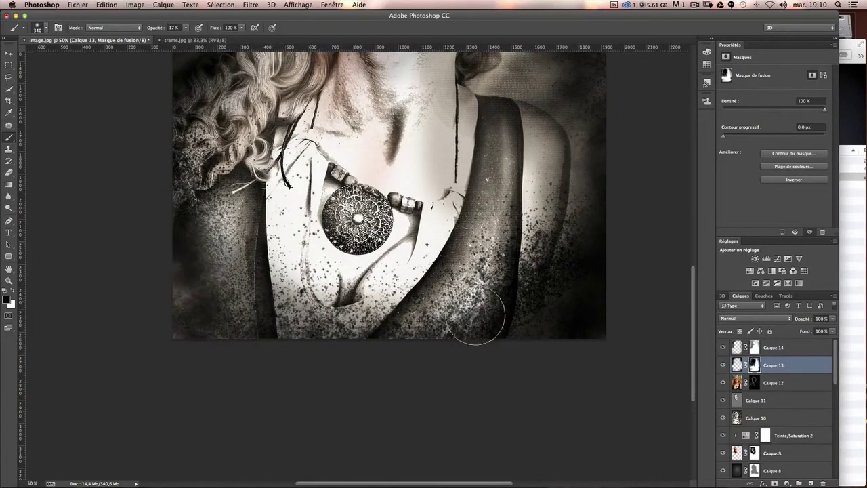
mouse_move(587, 232)
left_mouse_down()
mouse_move(538, 243)
mouse_move(468, 318)
left_mouse_up()
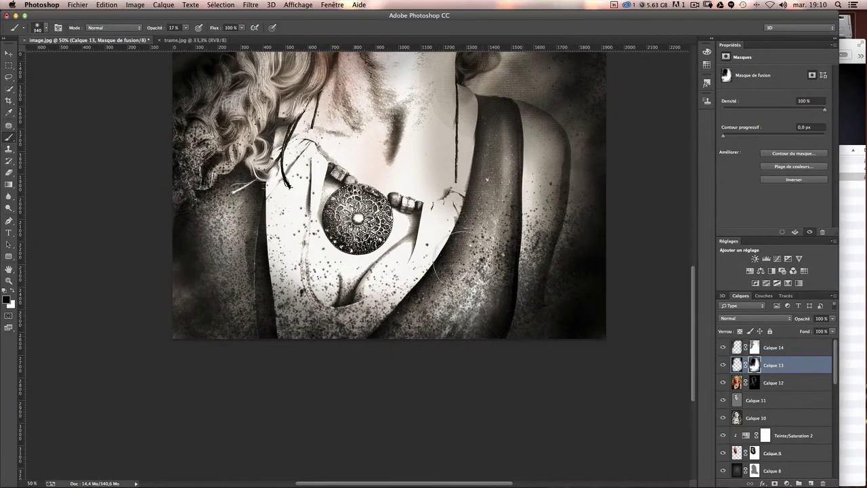
- Raise brush opacity to 69% on Calque 13's mask and add empty layer Calque 15 on top
left_click(755, 347)
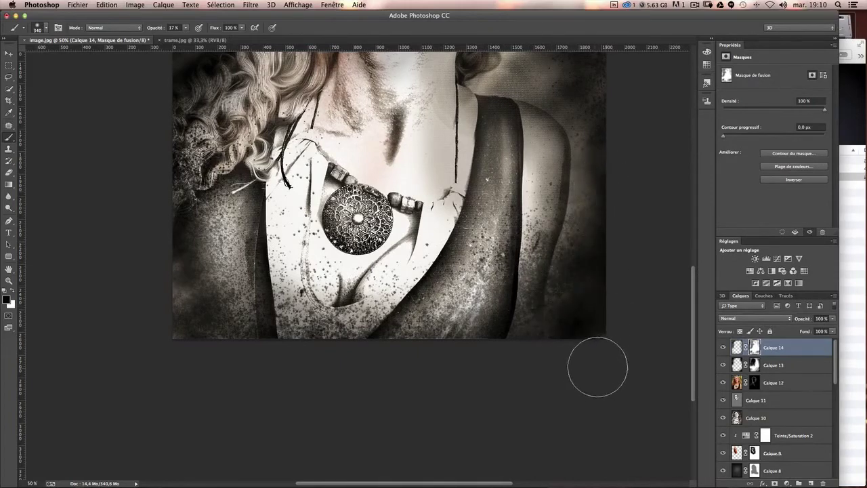
scroll(425, 164, "up", 3)
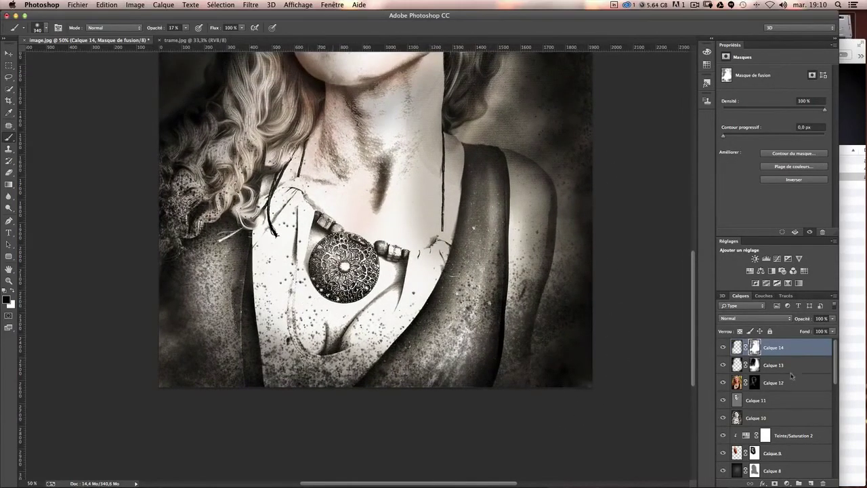
key("alt+bracketleft")
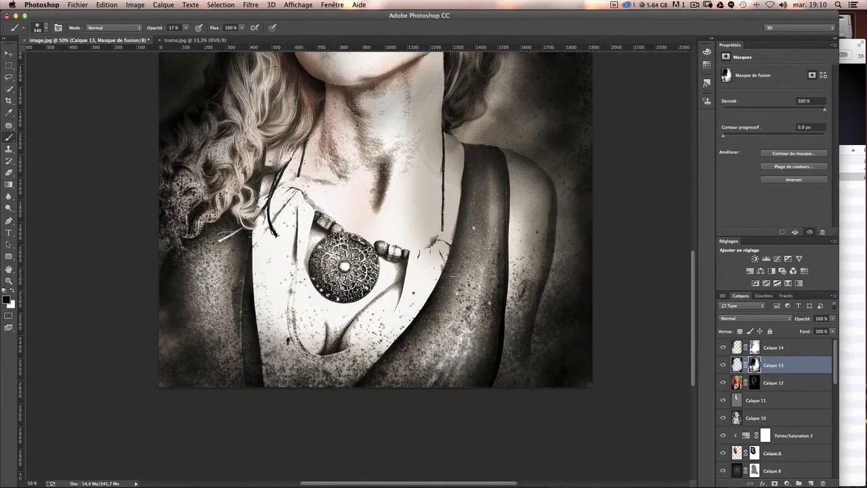
left_click_drag(200, 39, 211, 39)
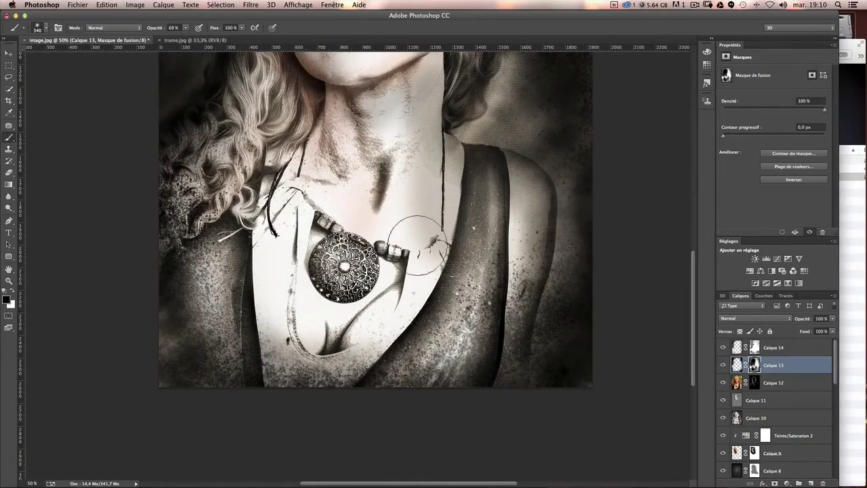
scroll(417, 245, "up", 10)
scroll(418, 245, "up", 3)
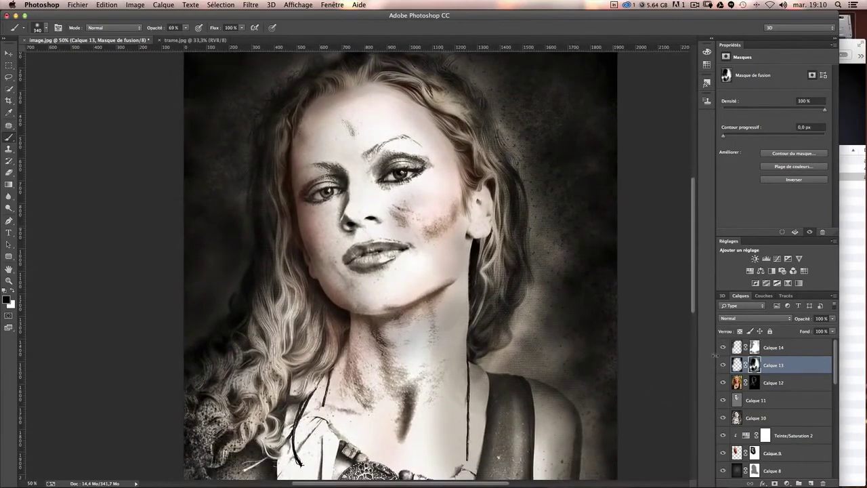
left_click(772, 348)
left_click(811, 483)
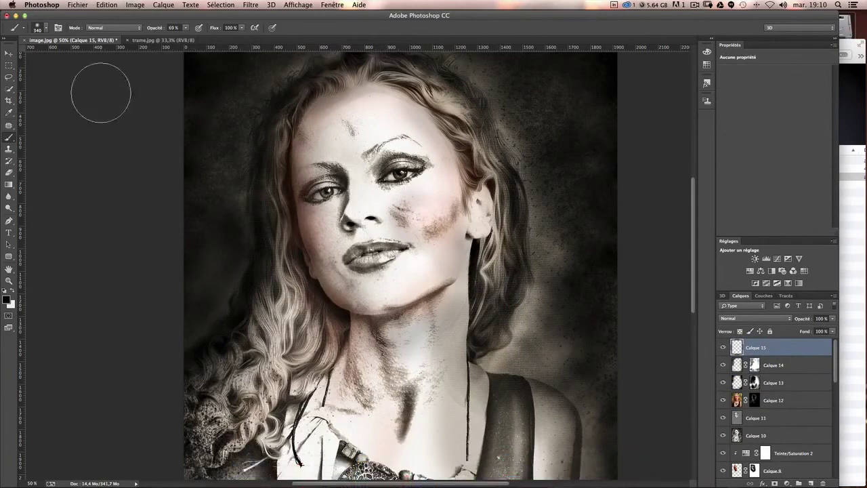
- Enlarge the brush to about 398 px
left_click(45, 30)
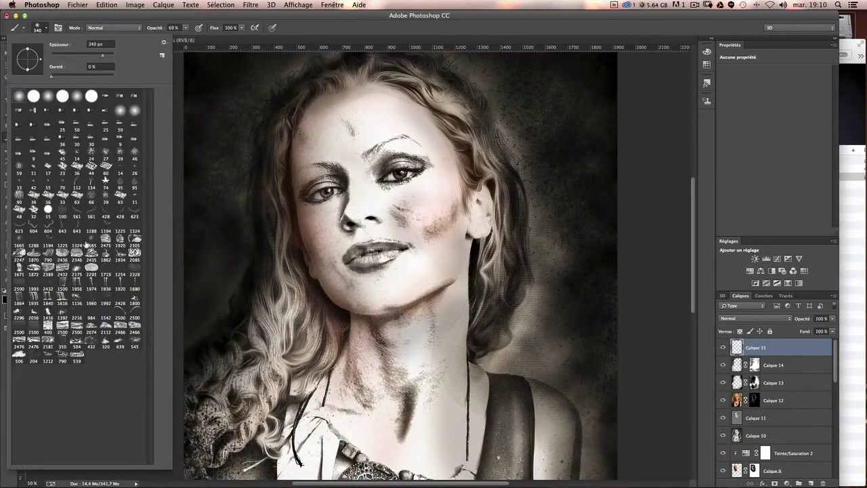
left_click_drag(95, 59, 103, 56)
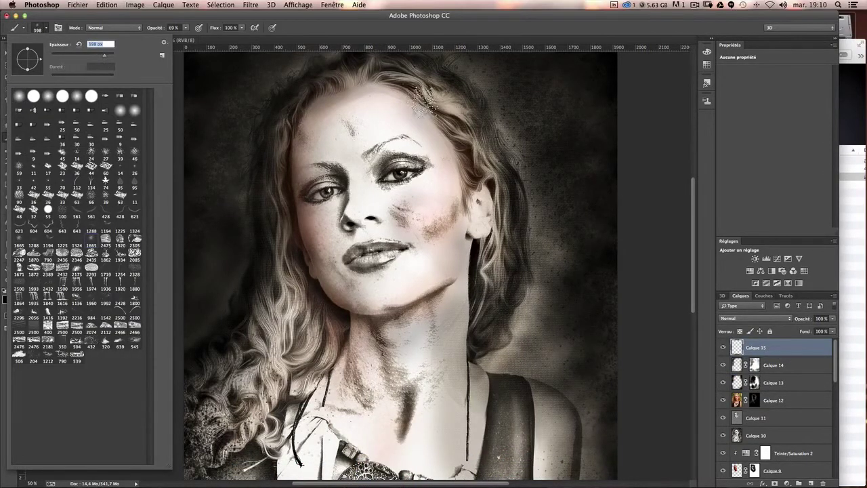
type("412")
key("Return")
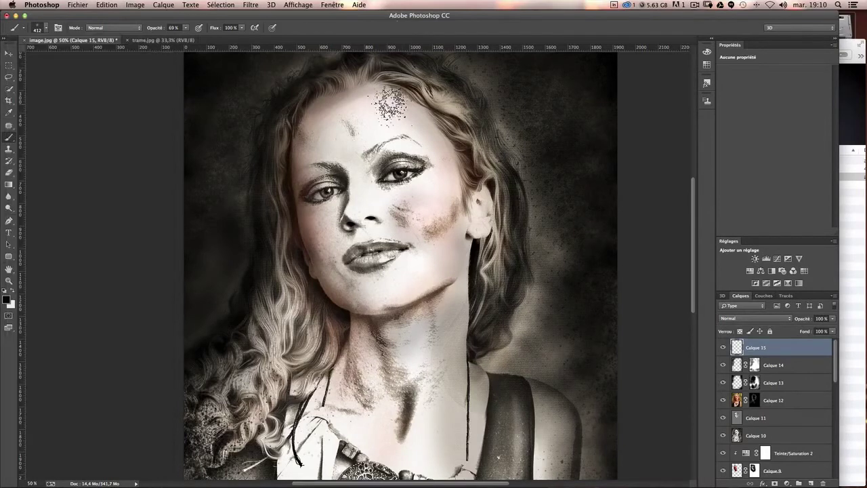
- Set the foreground colour to a greyish skin tone sampled from the neck
left_click(6, 300)
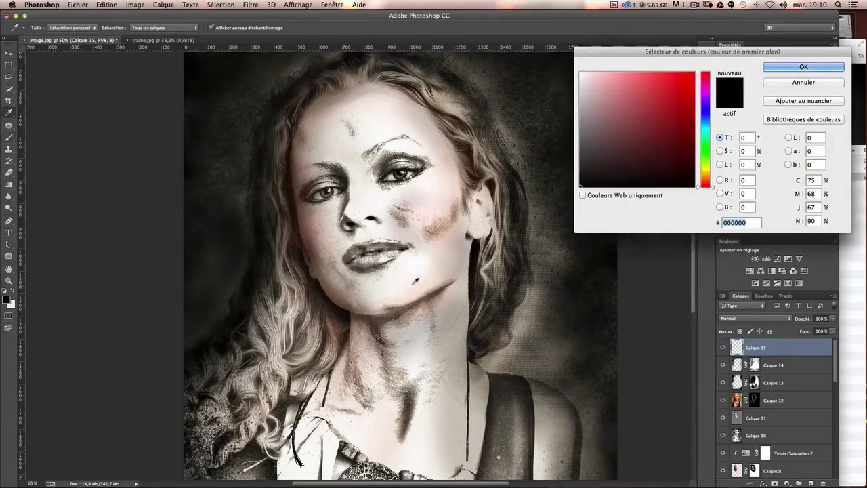
left_click(415, 282)
left_click(435, 315)
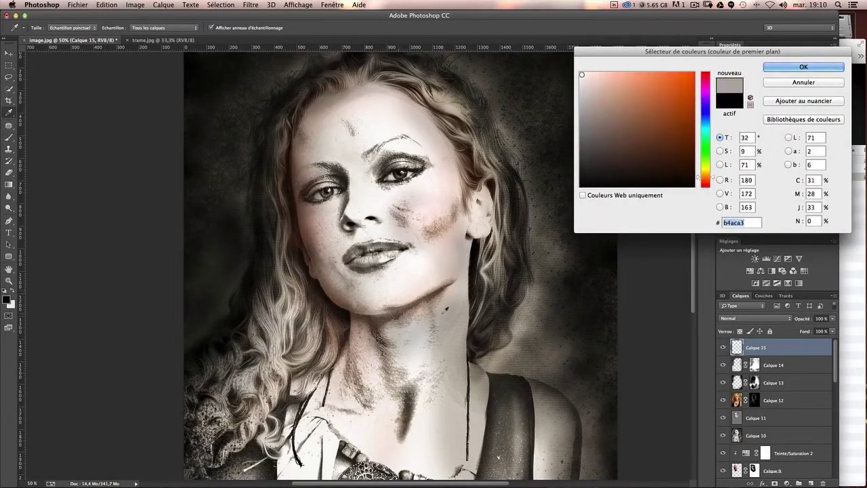
left_click(425, 281)
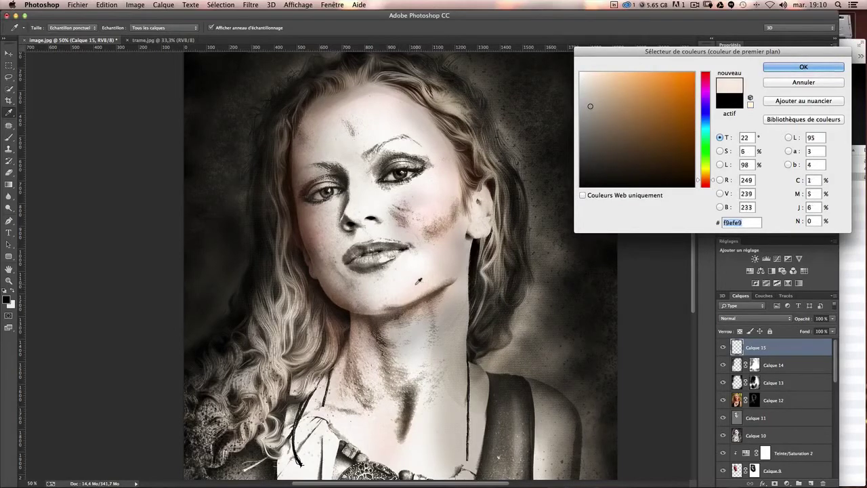
left_click(420, 280)
left_click(453, 290)
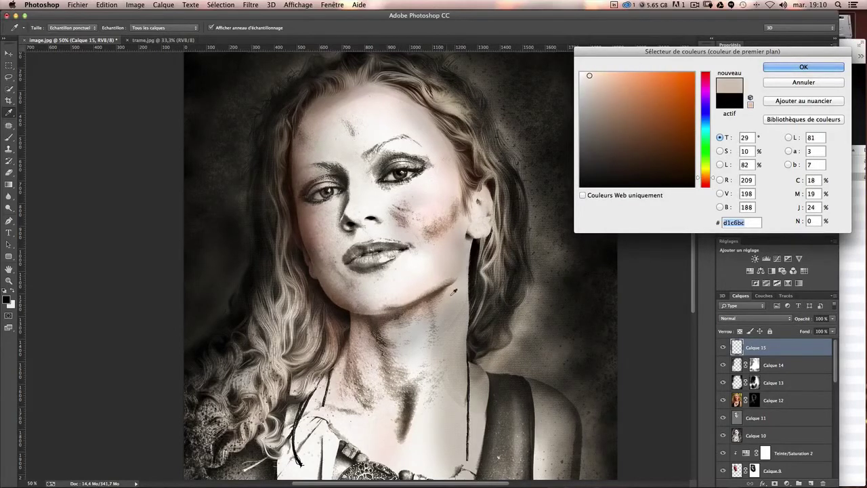
key("Return")
- Paint particle texture on the right shoulder and enlarge the brush to 445 px
key("b")
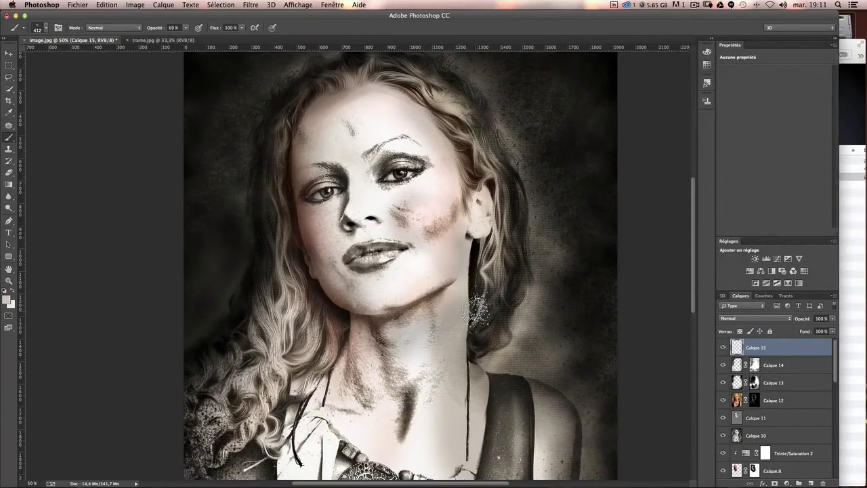
scroll(471, 272, "down", 2)
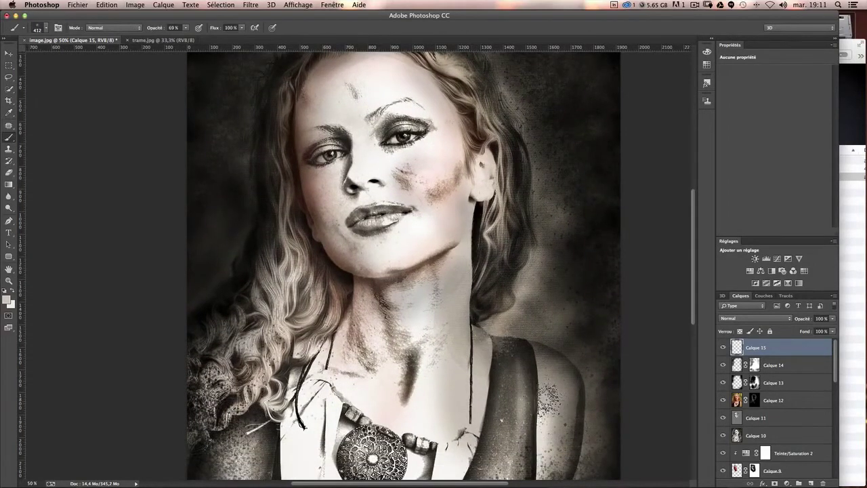
left_click_drag(529, 354, 515, 407)
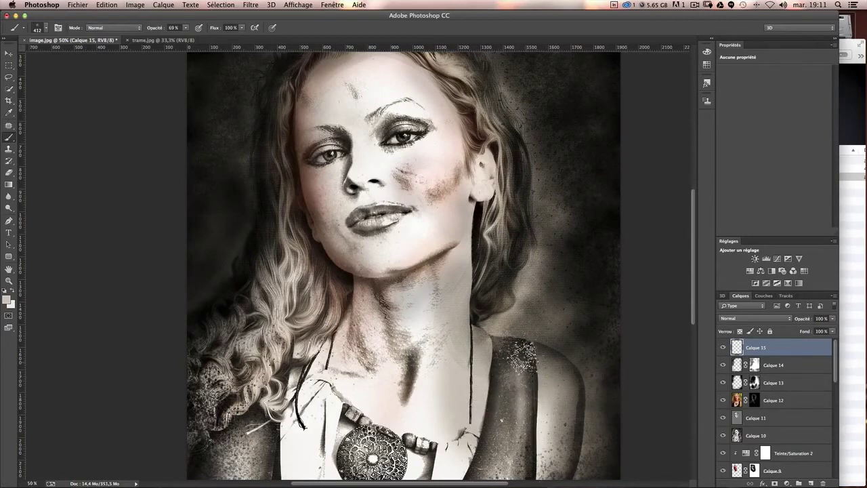
scroll(415, 262, "up", 2)
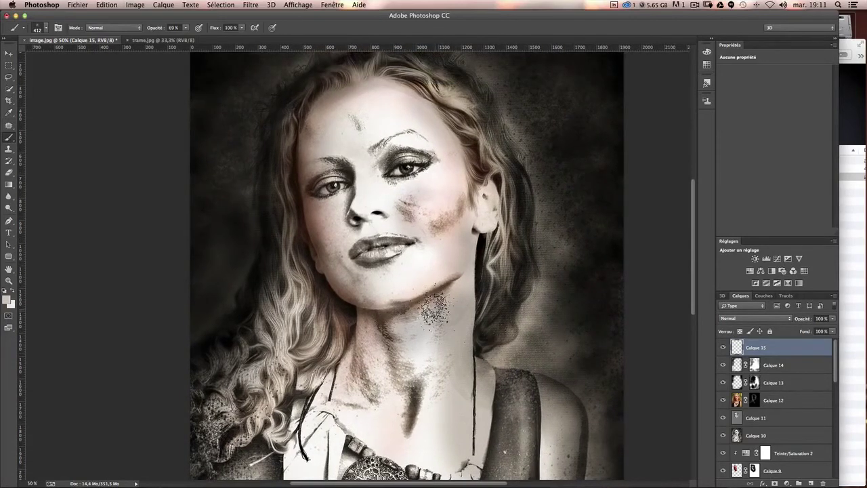
left_click_drag(434, 309, 467, 308)
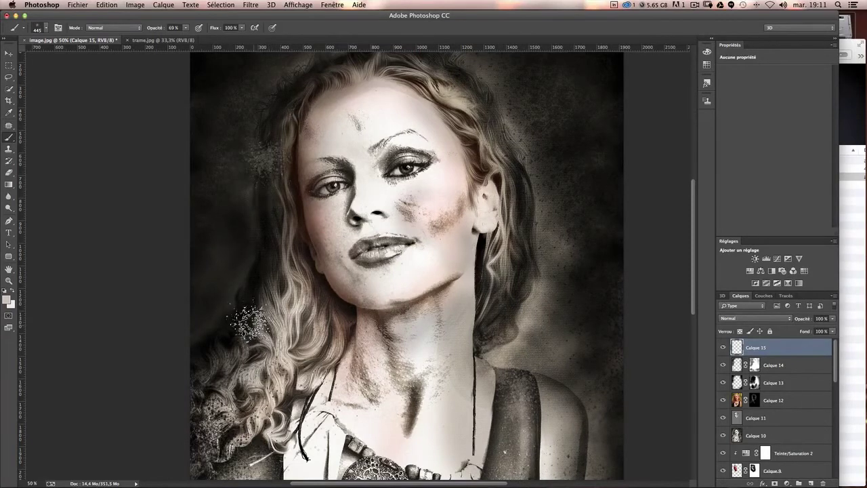
scroll(263, 261, "up", 1)
- Stamp large particle splatters over the left hair, undo those above the head, and set opacity to 39%
left_click_drag(262, 231, 291, 231)
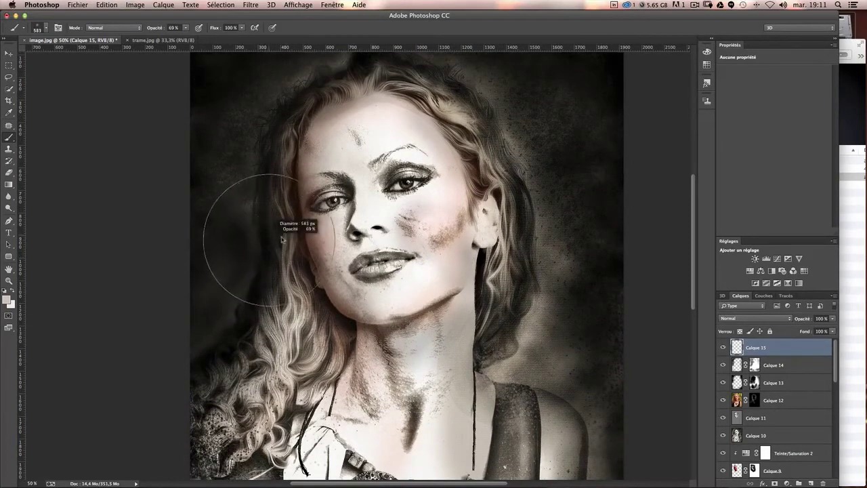
left_click(247, 313)
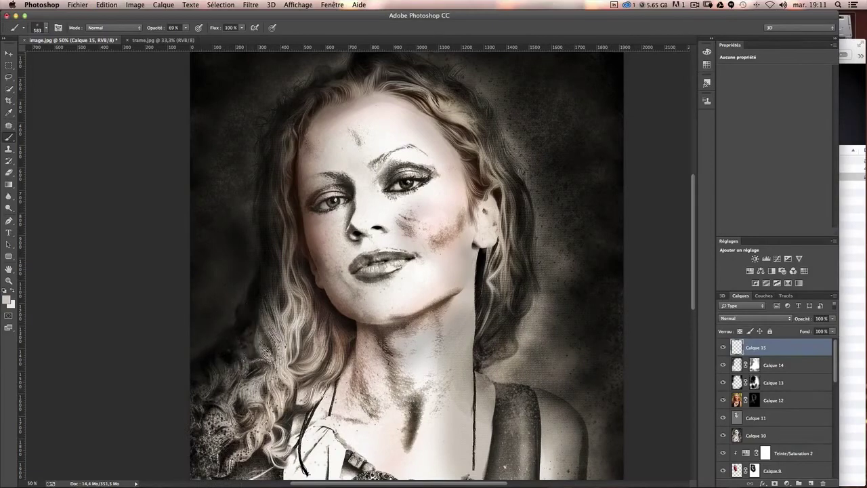
left_click_drag(213, 348, 264, 348)
left_click(294, 318)
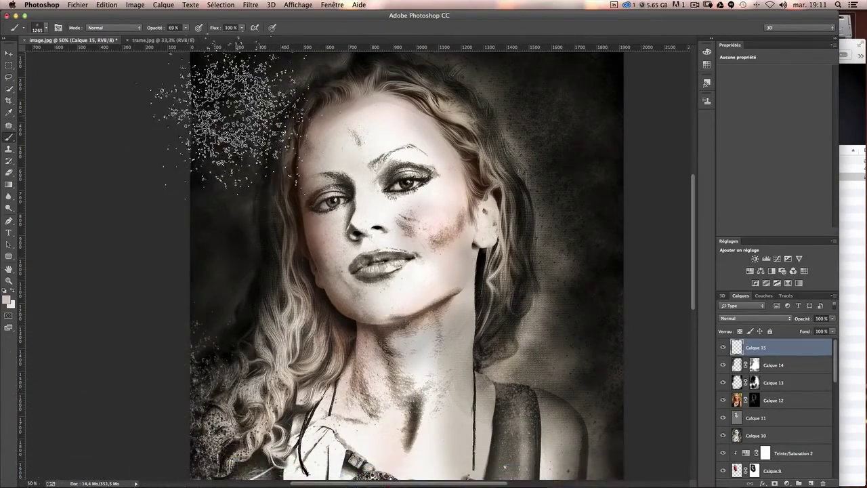
scroll(209, 143, "up", 3)
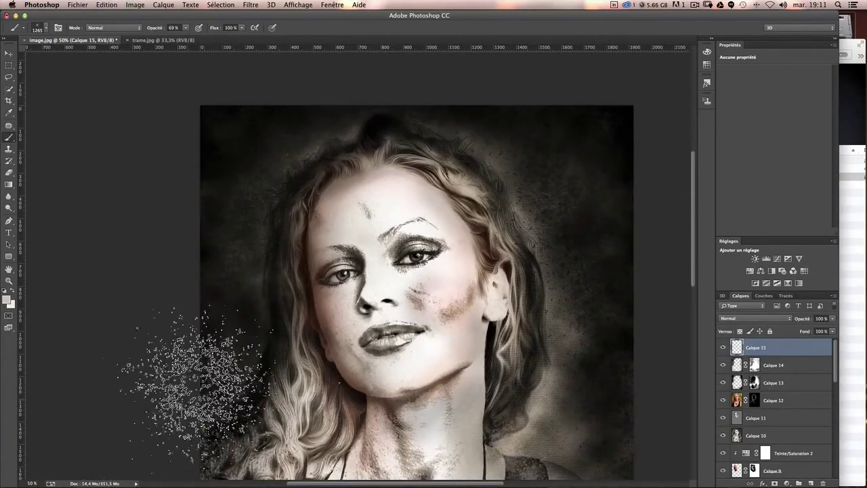
left_click_drag(268, 357, 226, 359)
left_click(387, 112)
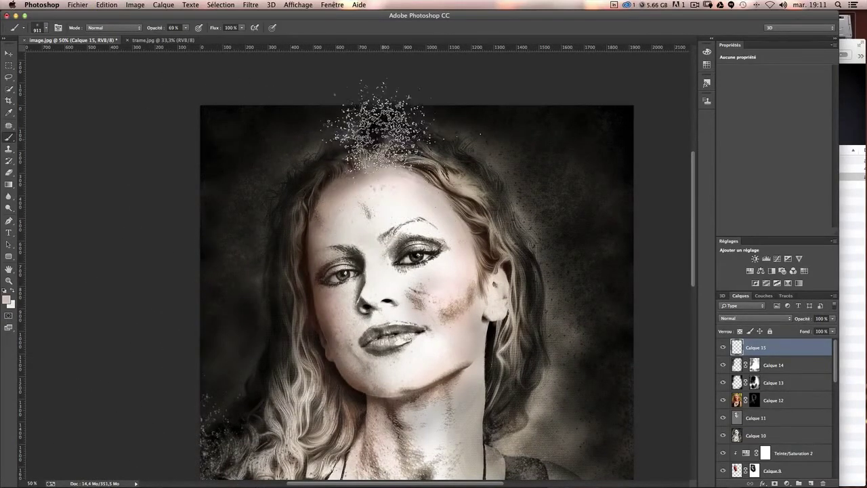
key("ctrl+z")
left_click(455, 115)
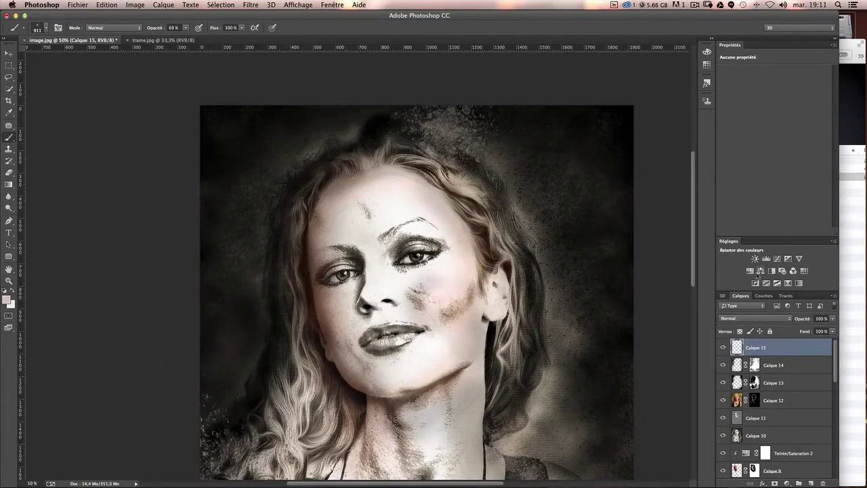
key("ctrl+z")
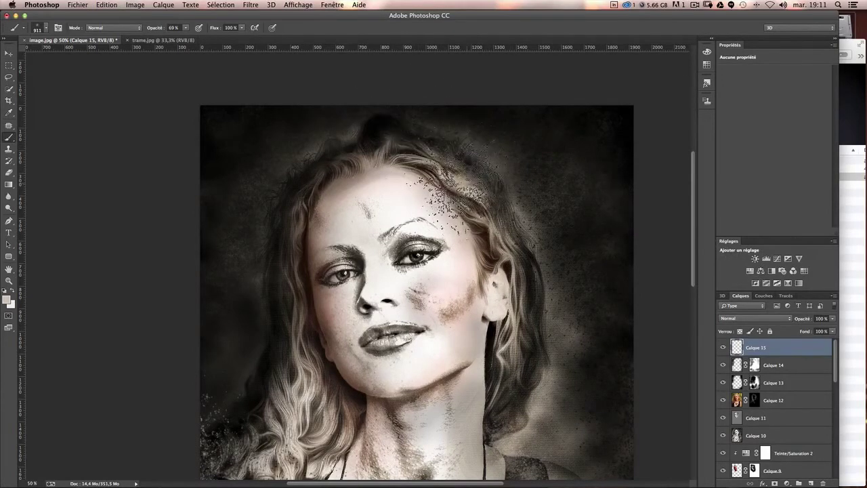
left_click_drag(464, 179, 447, 179)
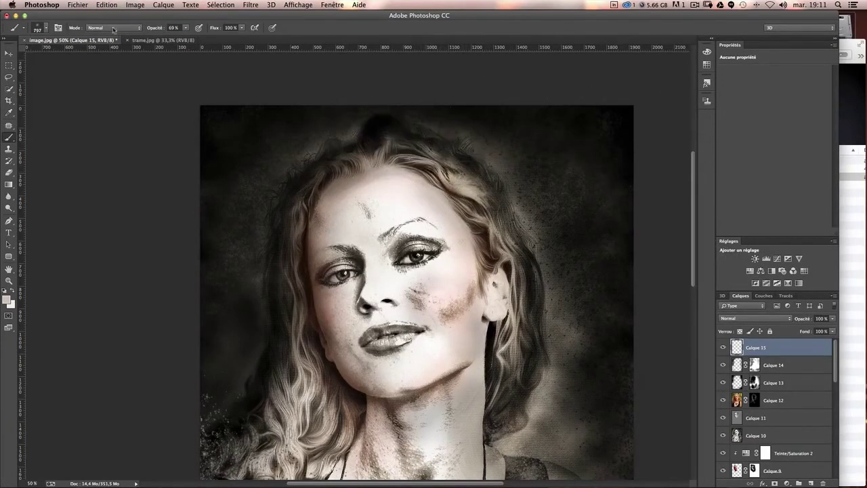
left_click_drag(175, 39, 171, 39)
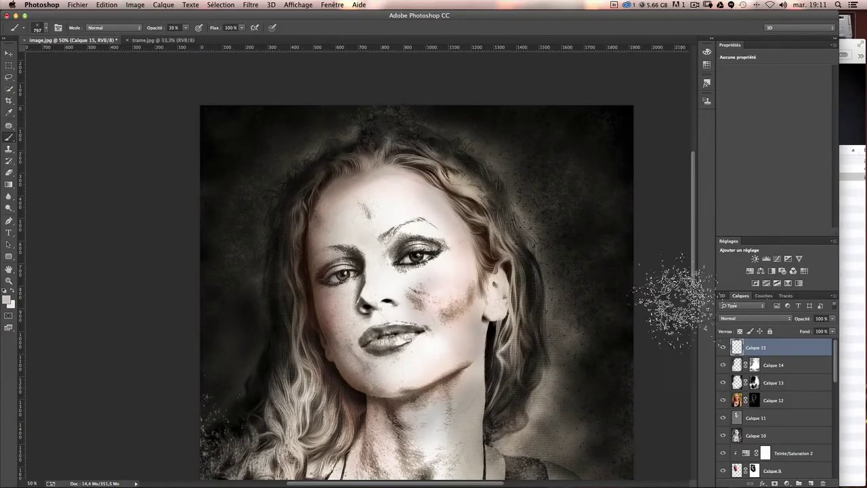
- Enlarge the particle brush to 910 px and scatter faint speckles above the head and near the left cheek
scroll(538, 233, "down", 2)
scroll(539, 234, "down", 2)
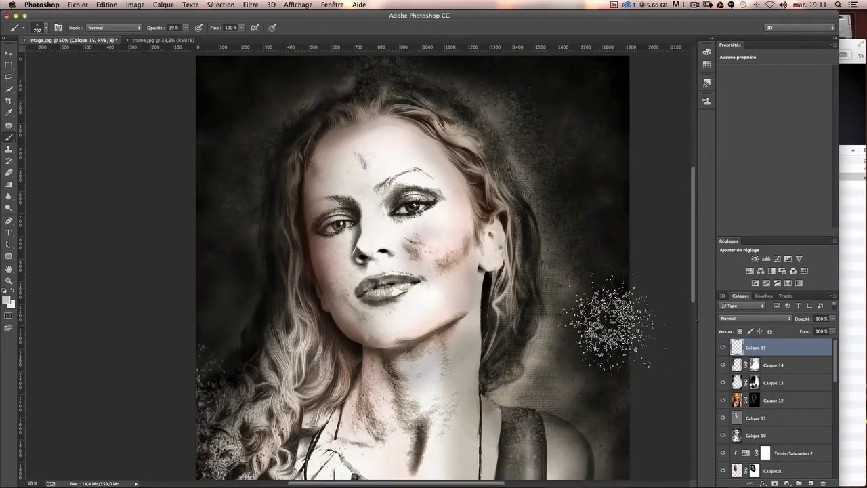
left_click_drag(573, 298, 552, 311)
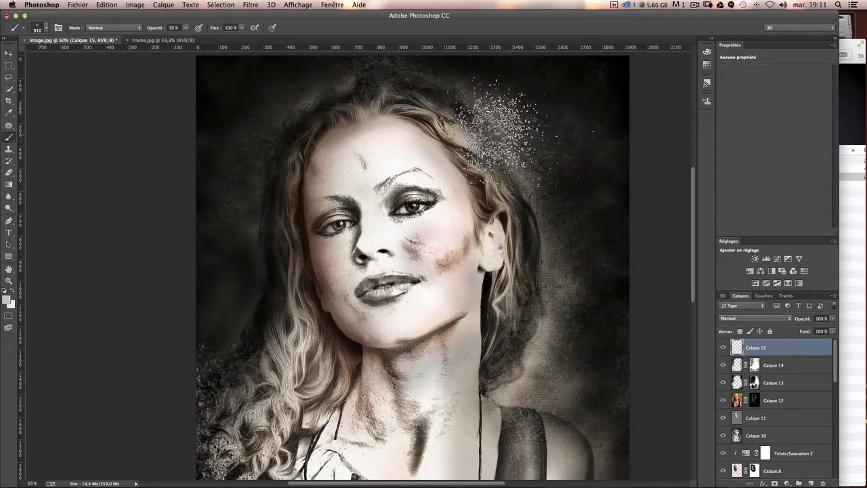
left_click_drag(495, 132, 413, 88)
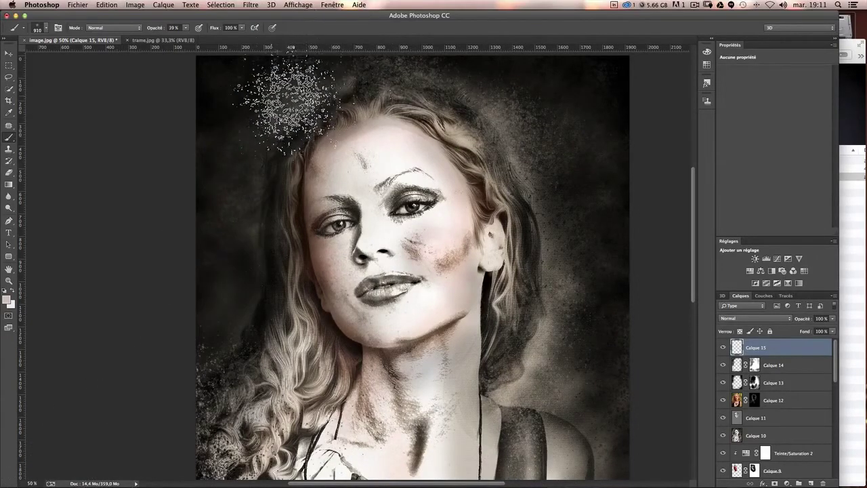
left_click_drag(252, 117, 261, 144)
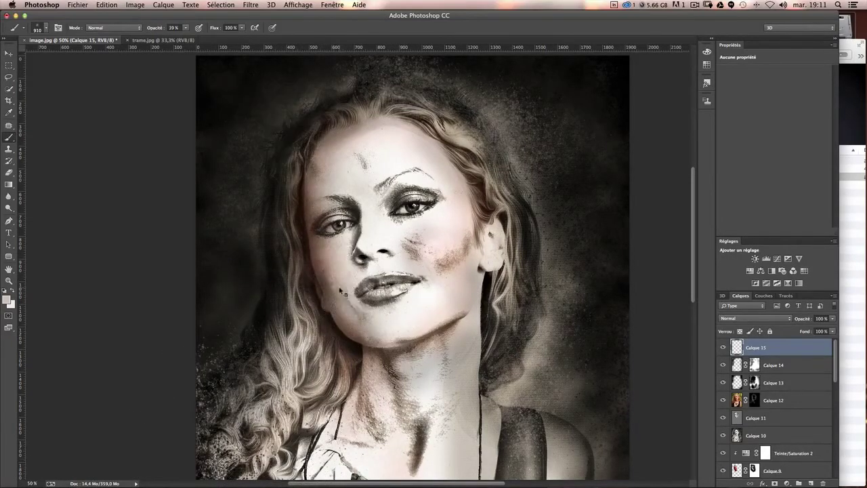
- Shrink the particle brush to 769 px and stamp a speckle dab right of the face
left_click_drag(325, 254, 305, 254)
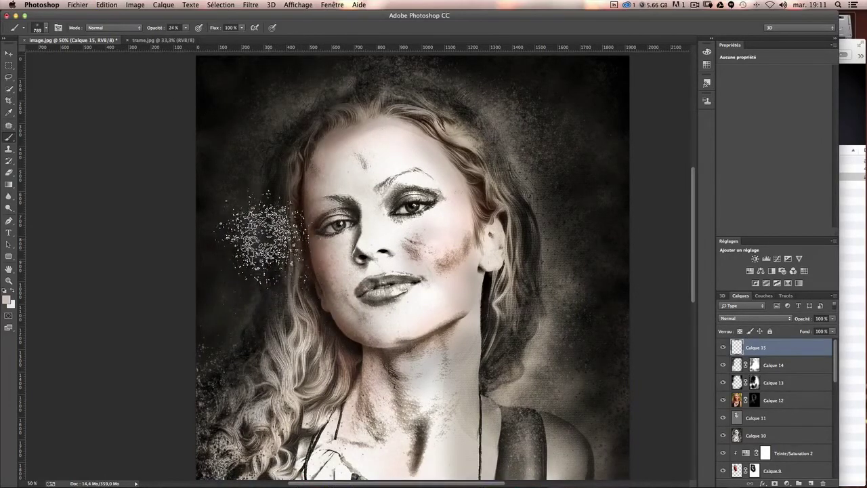
scroll(576, 385, "down", 1)
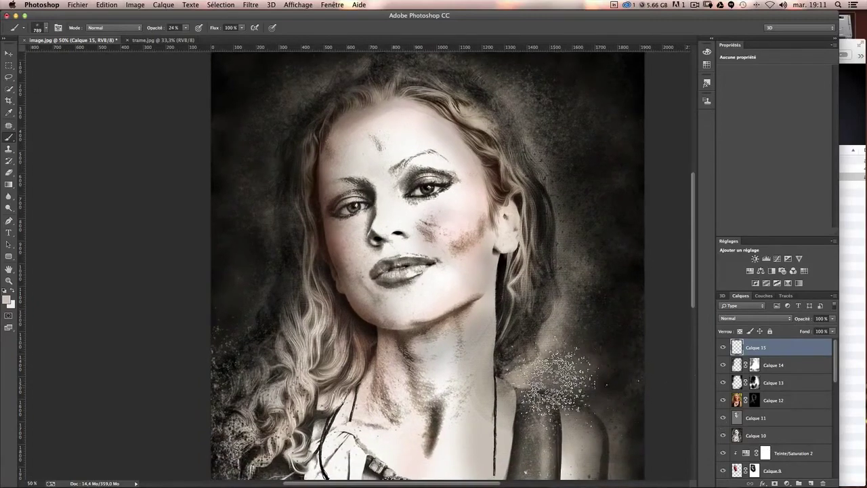
scroll(550, 294, "down", 3)
scroll(551, 294, "down", 2)
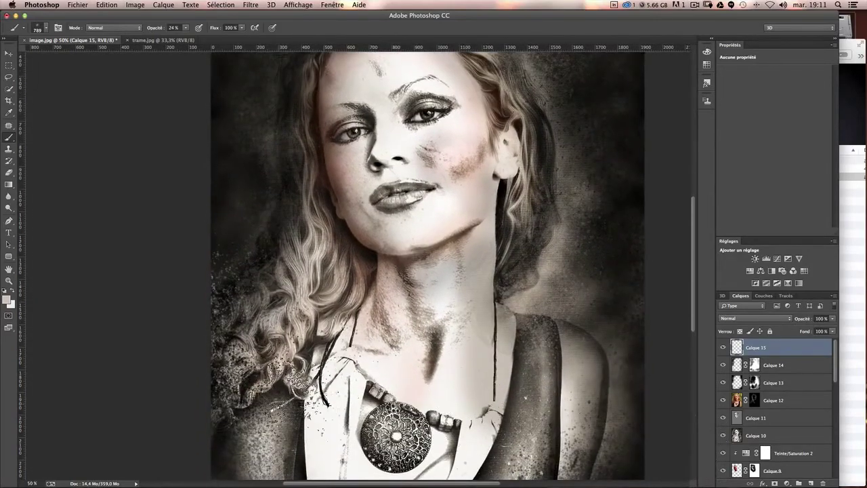
scroll(450, 318, "down", 2)
scroll(452, 319, "down", 1)
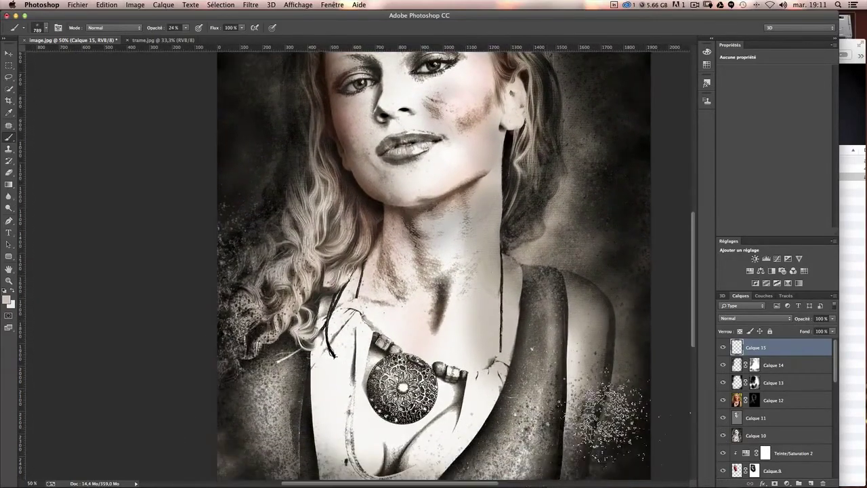
scroll(575, 413, "down", 3)
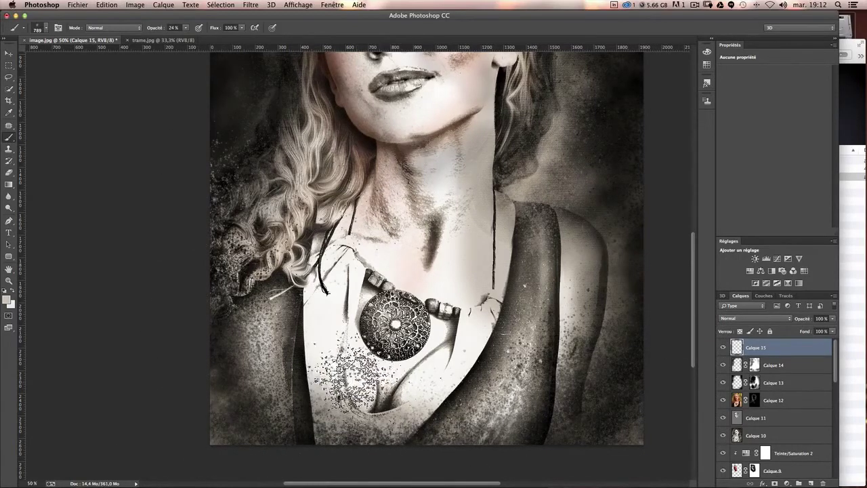
scroll(567, 359, "up", 3)
scroll(563, 349, "up", 5)
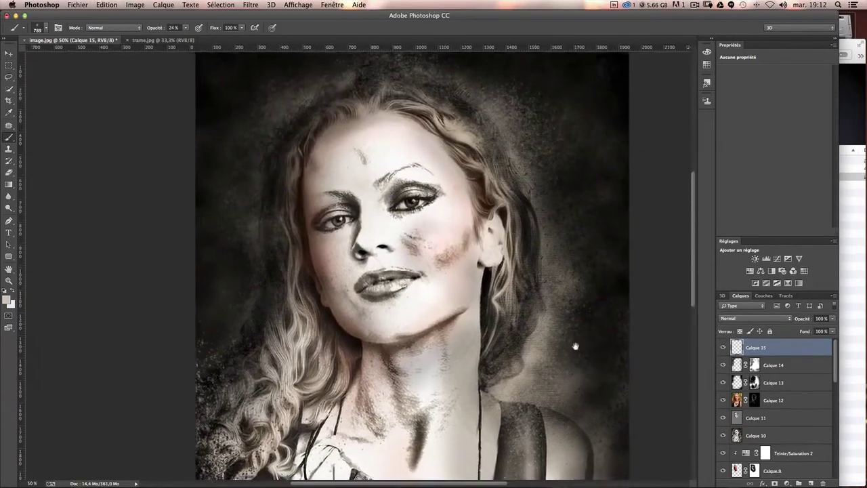
left_click(577, 335)
scroll(563, 325, "left", 2)
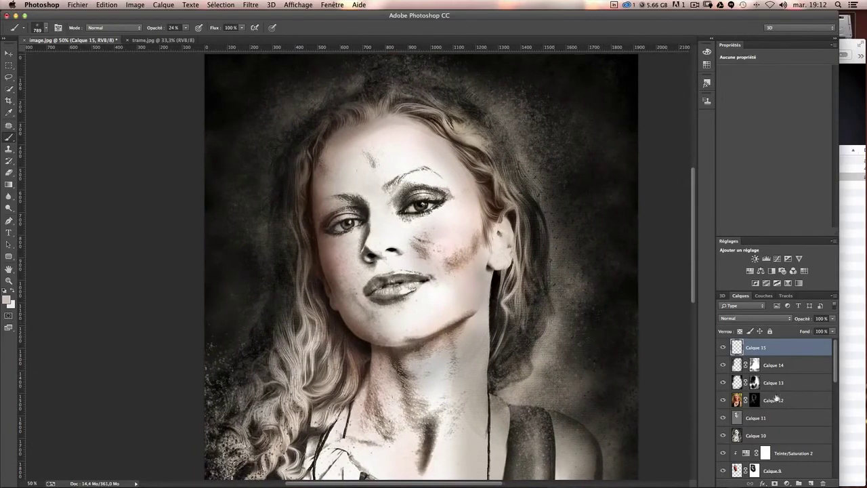
- Select Calque 12's mask, switch to white, and size the scatter brush down to 223 px
left_click(754, 400)
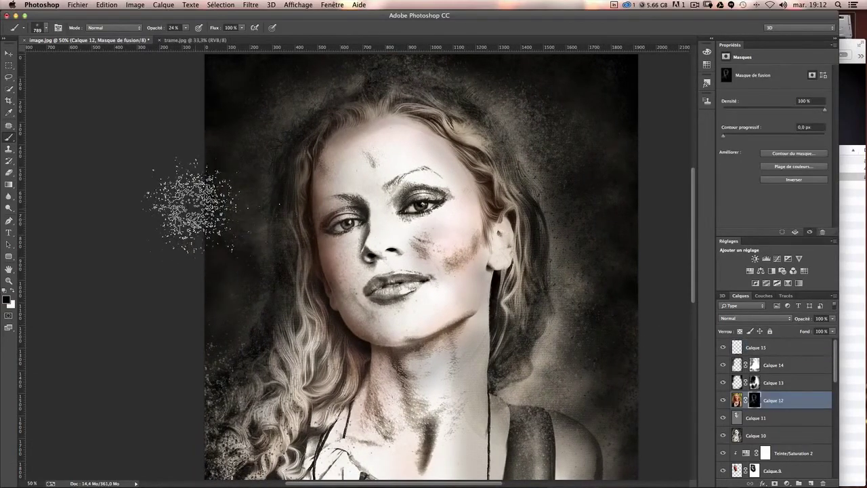
left_click_drag(321, 217, 301, 224)
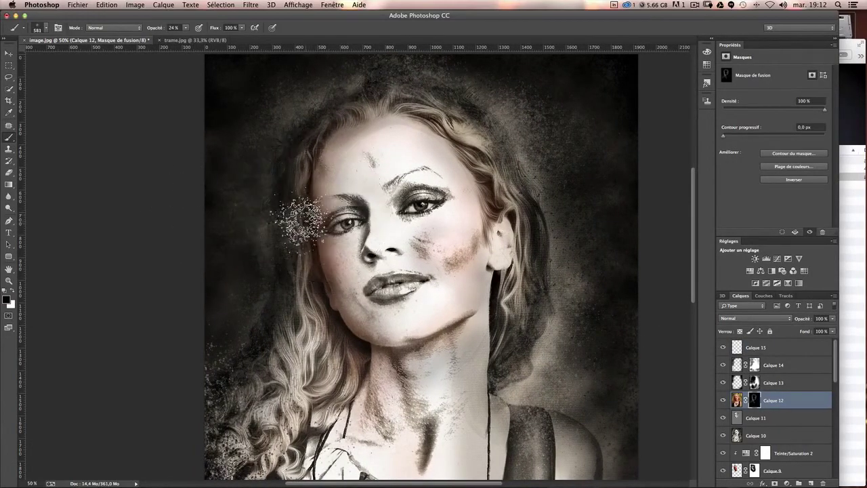
left_click(13, 291)
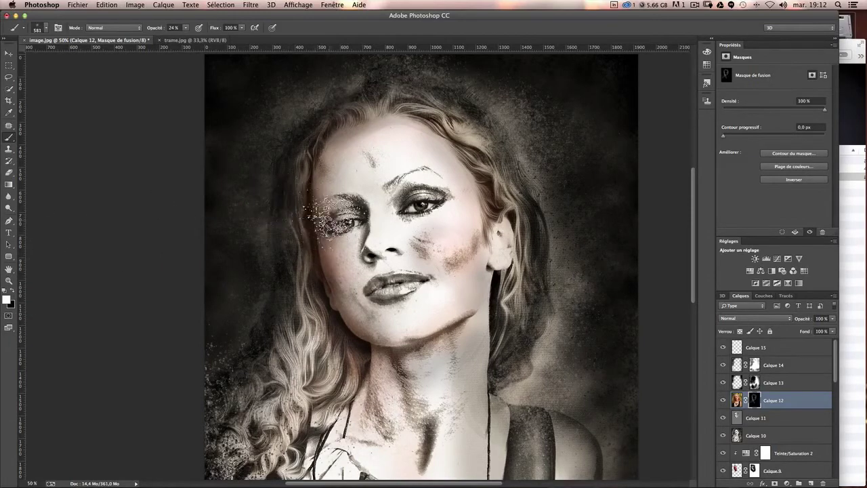
left_click(393, 202)
left_click_drag(393, 202, 380, 203)
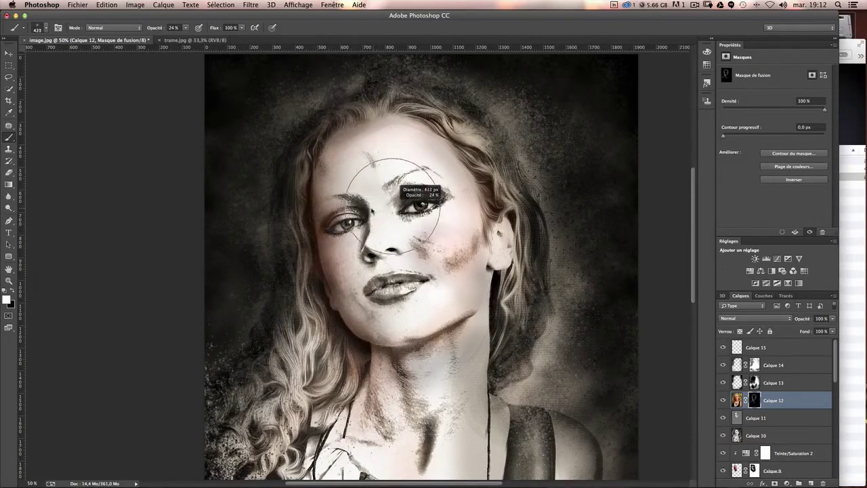
key("ctrl+z")
left_click(383, 288)
key("ctrl+z")
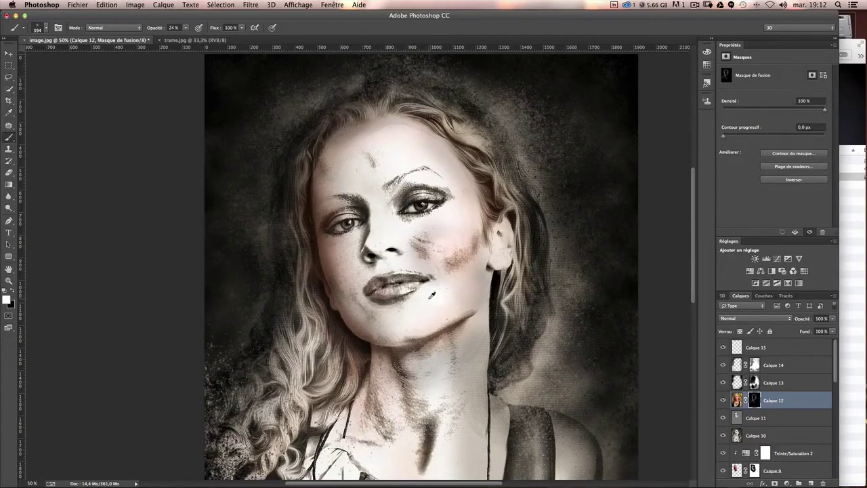
mouse_move(424, 306)
left_mouse_down()
mouse_move(404, 303)
mouse_move(422, 303)
left_mouse_up()
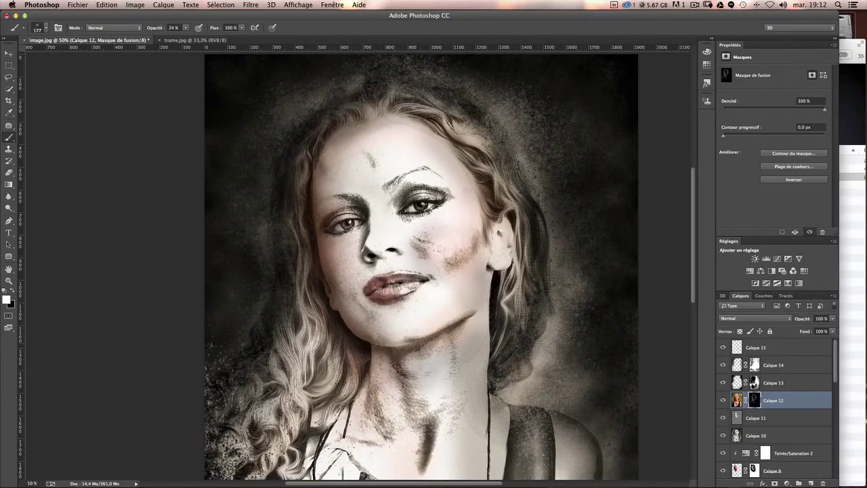
- Reveal the neck and hair beside it, darken the jacket and chest texture, then zoom out to compare
left_click_drag(420, 356, 344, 332)
left_click_drag(324, 338, 302, 441)
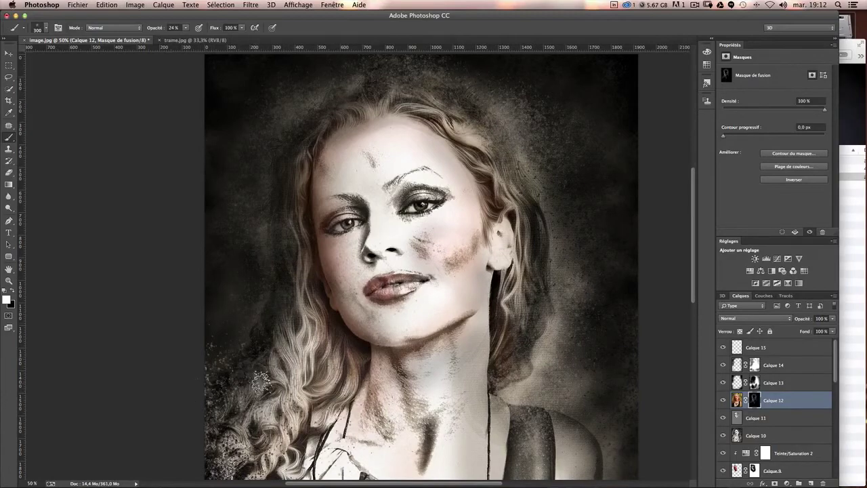
scroll(277, 384, "down", 2)
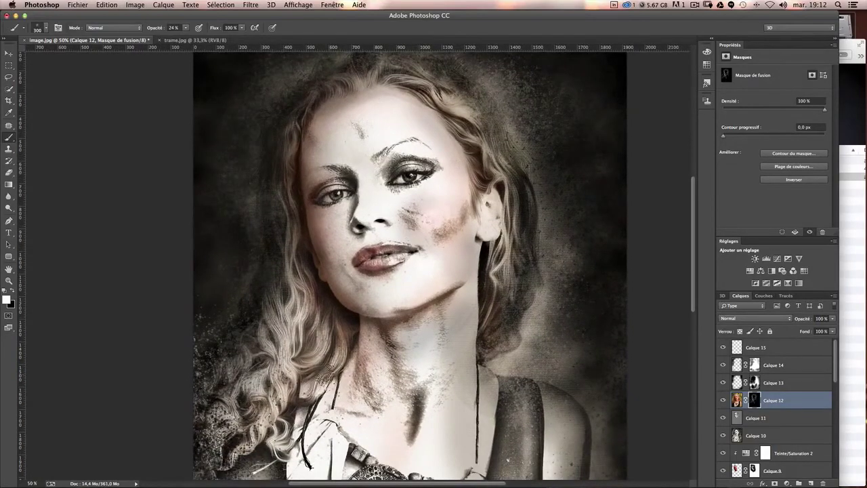
scroll(352, 390, "down", 5)
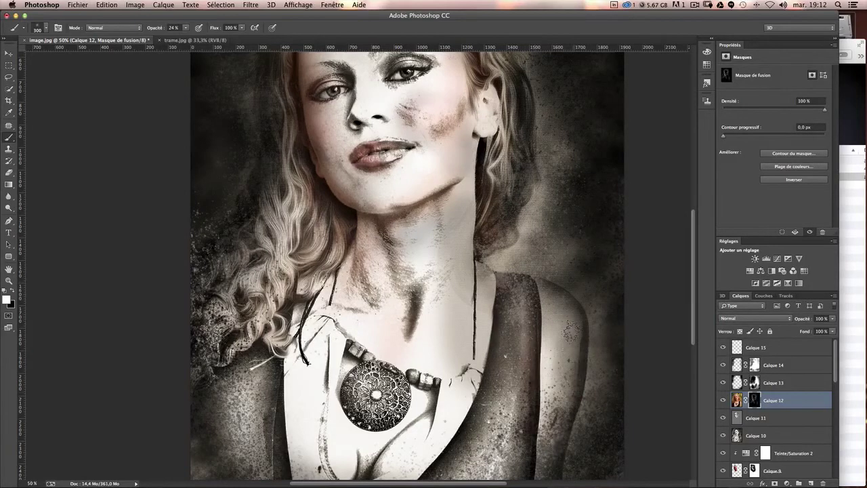
left_click_drag(264, 389, 210, 427)
left_click_drag(261, 370, 251, 474)
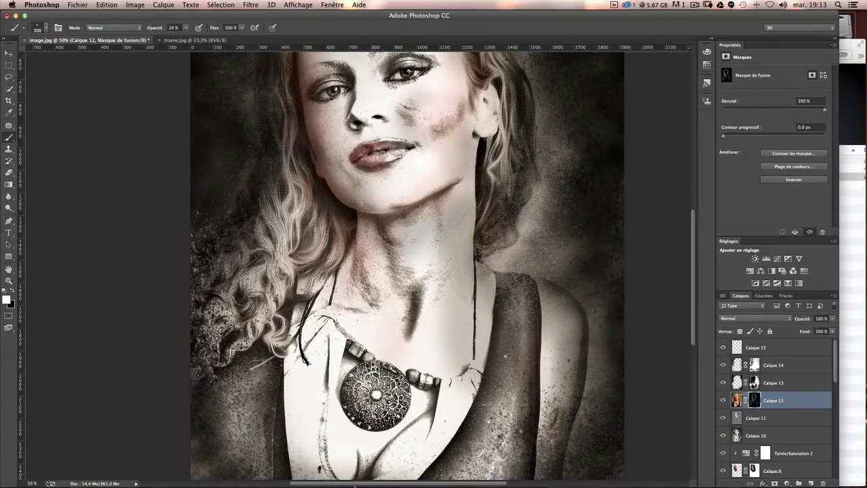
left_click(446, 416)
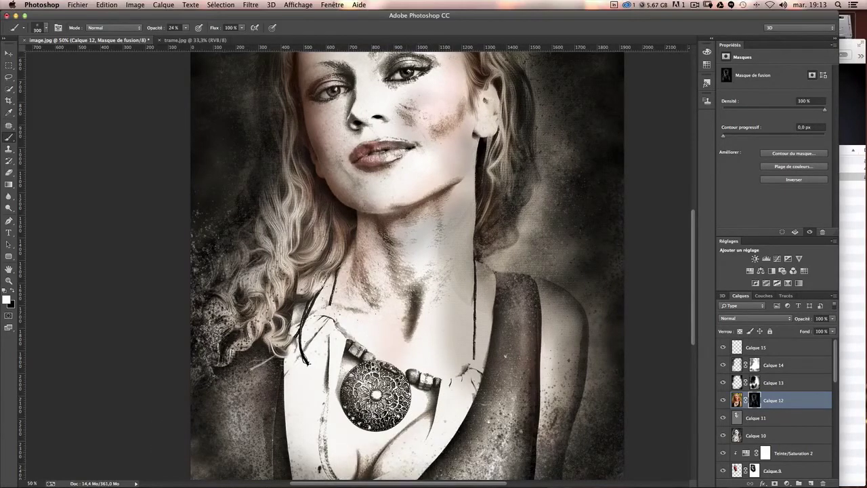
key("ctrl+minus")
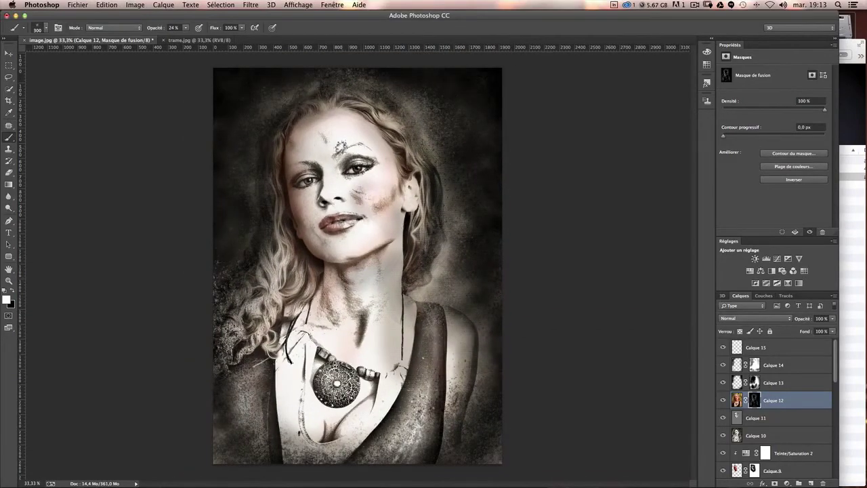
left_click(724, 365)
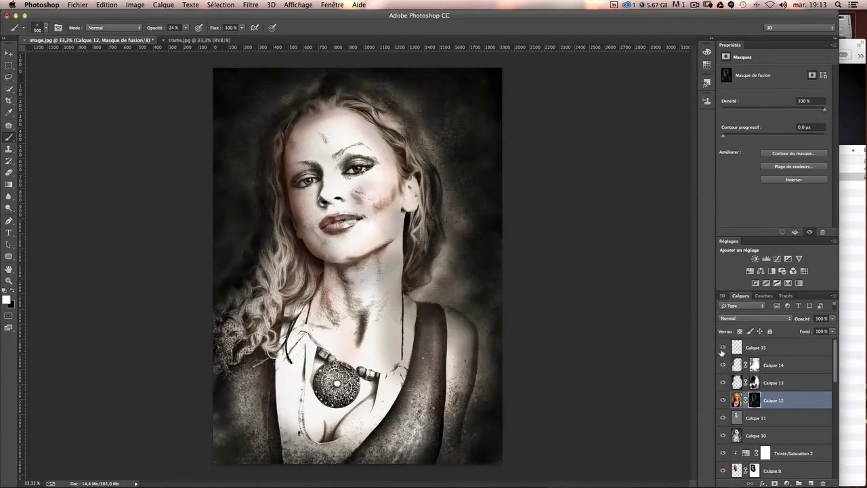
- Return to Calque 15, enlarge the brush to 623 px and sample the bright skin beside the nose
left_click(735, 350)
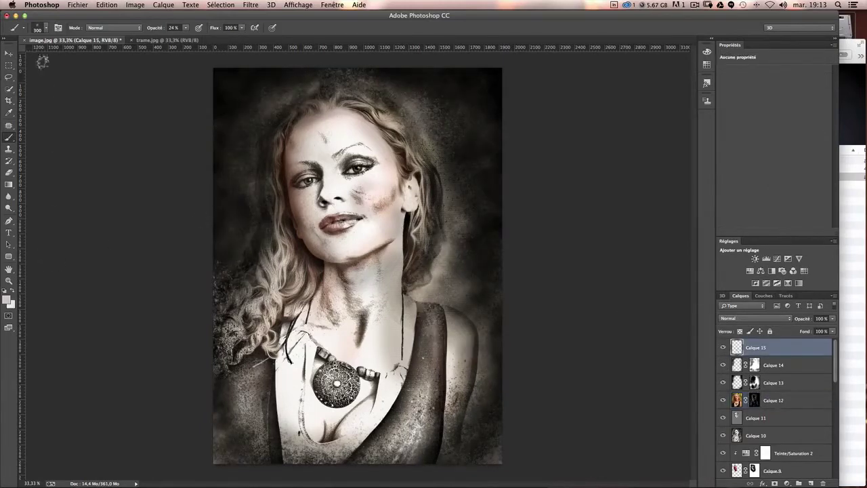
left_click_drag(360, 266, 407, 261)
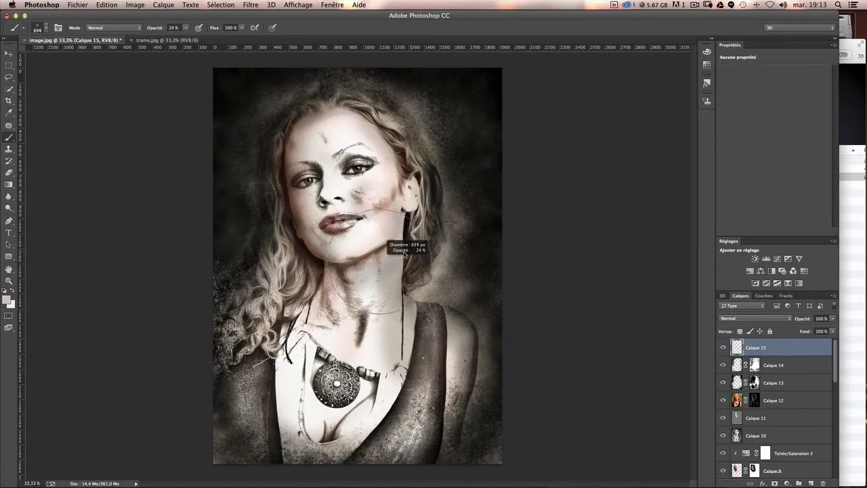
left_click(9, 299)
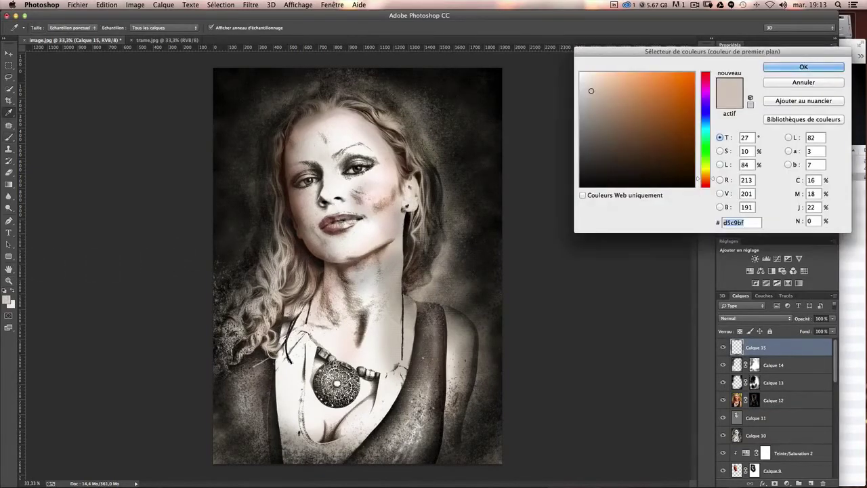
left_click(334, 190)
key("Return")
key("b")
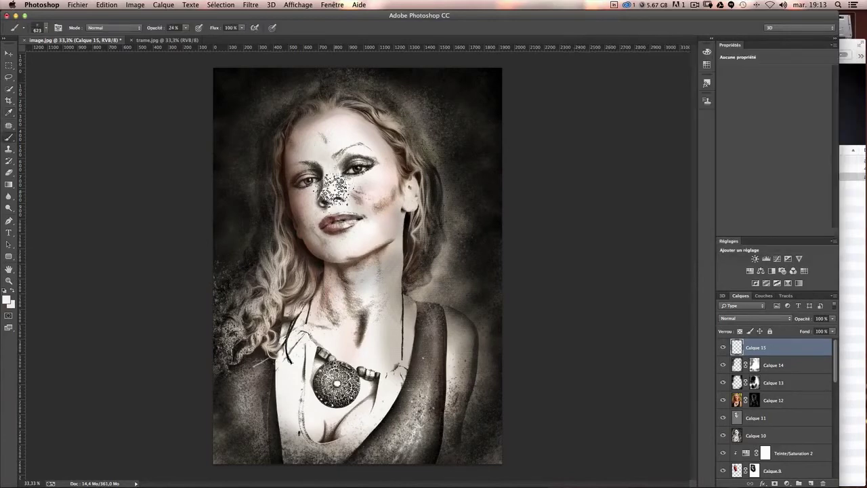
- At 100% opacity, shrink the brush to about 419 px and dab light speckles over the left cheek
scroll(337, 188, "up", 2)
scroll(335, 273, "up", 2)
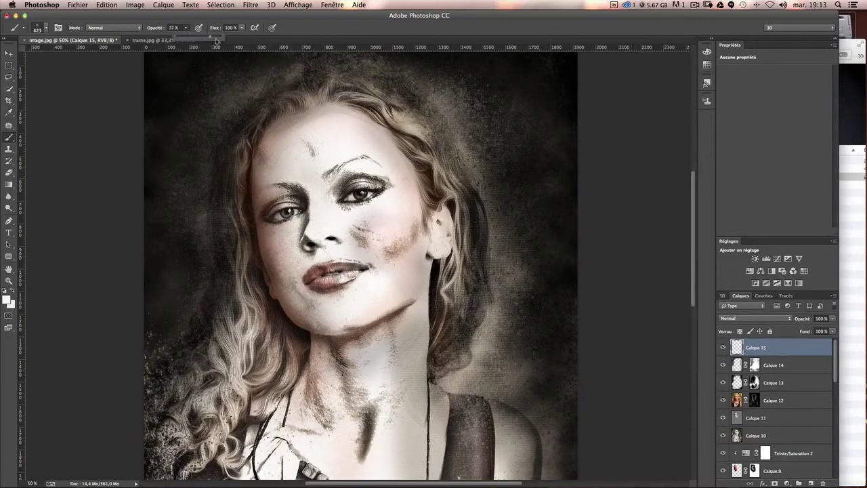
left_click_drag(216, 41, 224, 41)
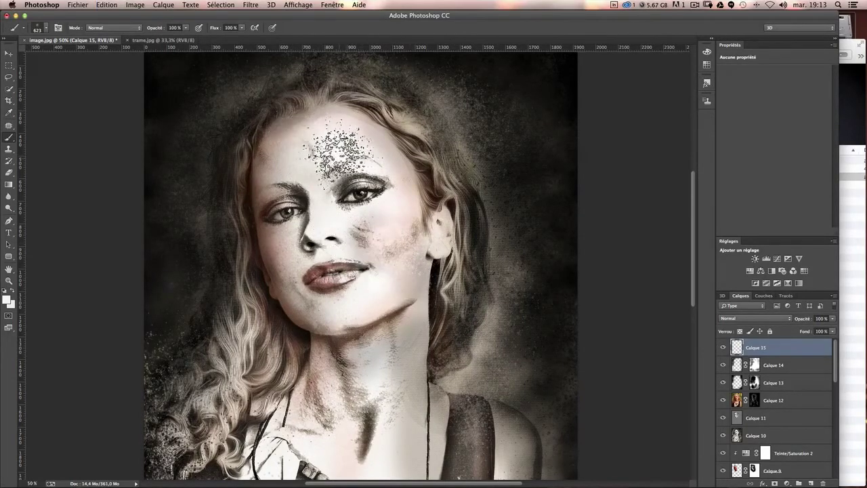
left_click_drag(339, 150, 288, 150)
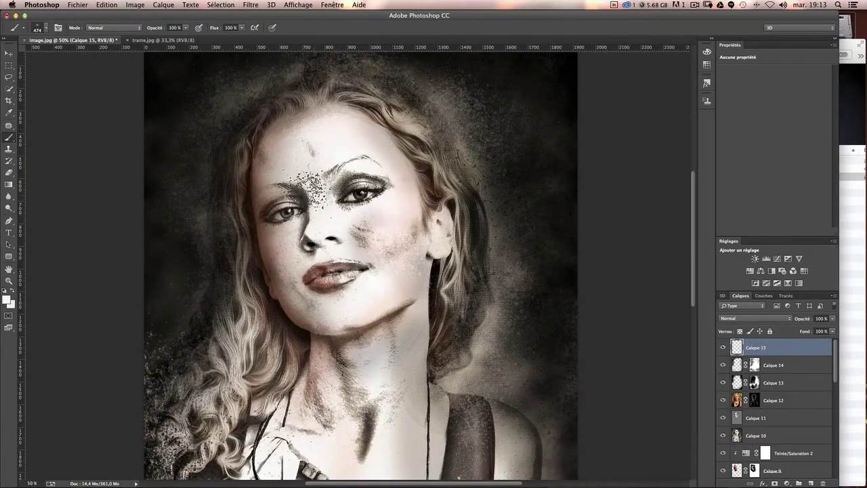
left_click_drag(400, 282, 383, 294)
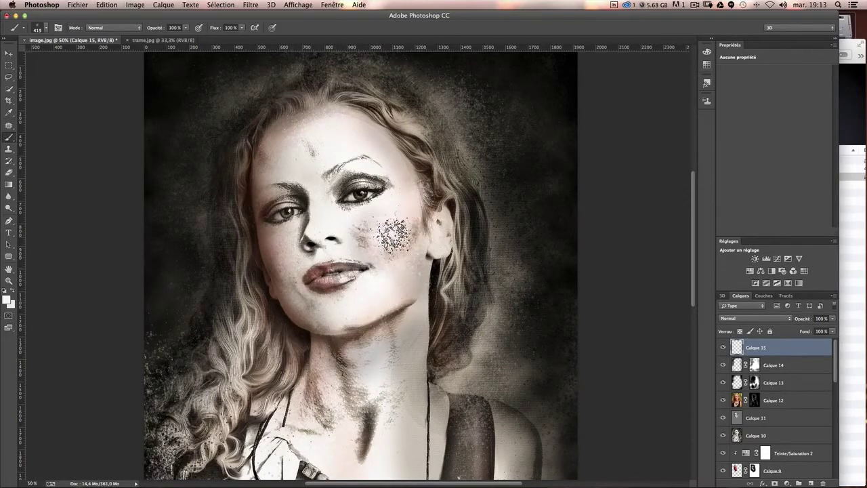
scroll(392, 233, "up", 1)
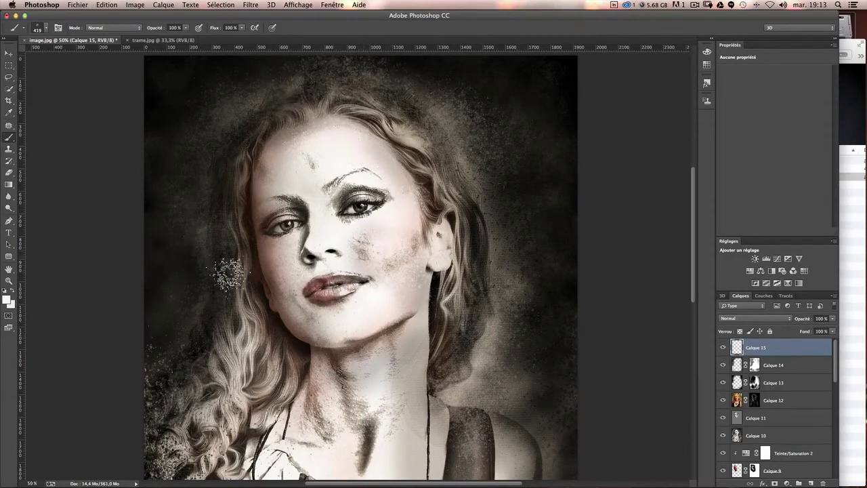
left_click_drag(261, 280, 260, 287)
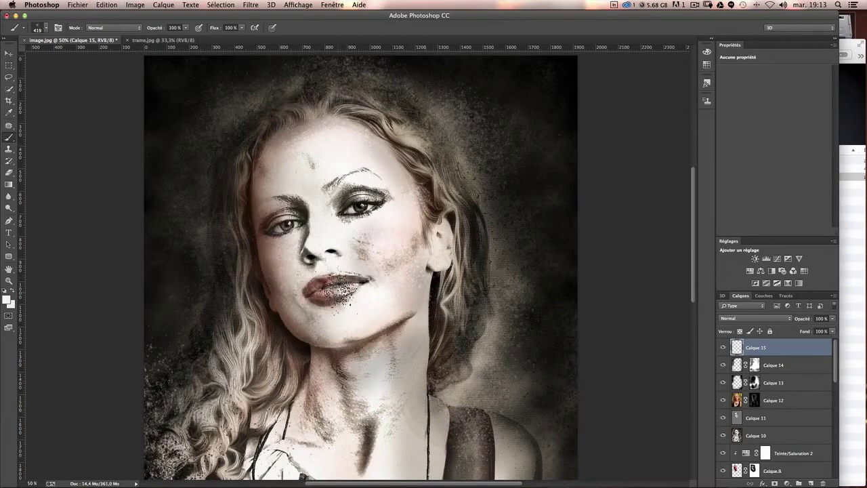
left_click_drag(332, 288, 315, 287)
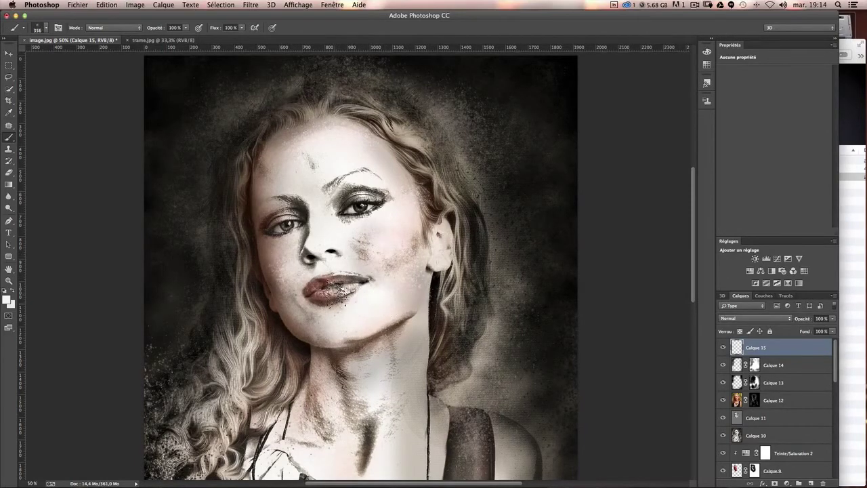
- Undo the right-cheek speckles and paint the forehead with a 396 px brush at 30% opacity
scroll(367, 290, "left", 3)
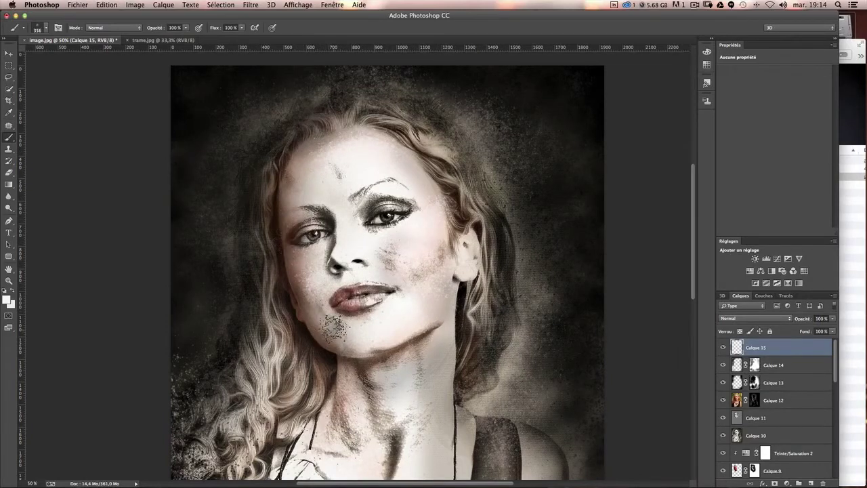
left_click_drag(397, 319, 407, 320)
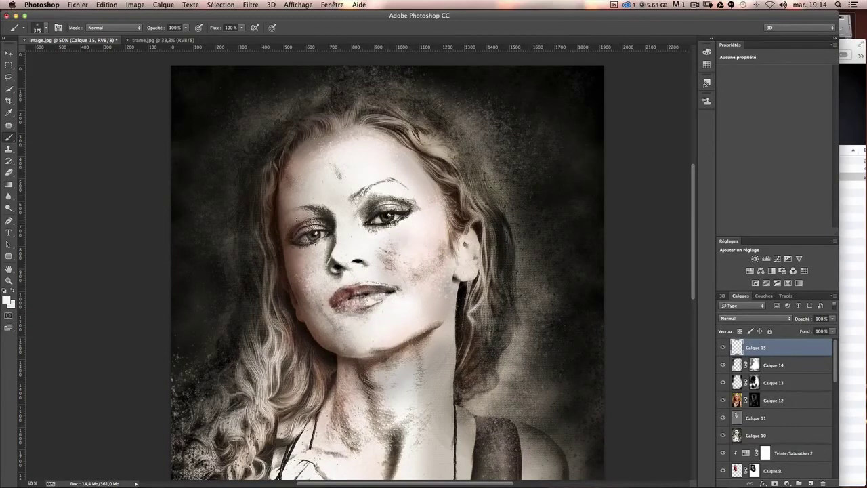
key("ctrl+z")
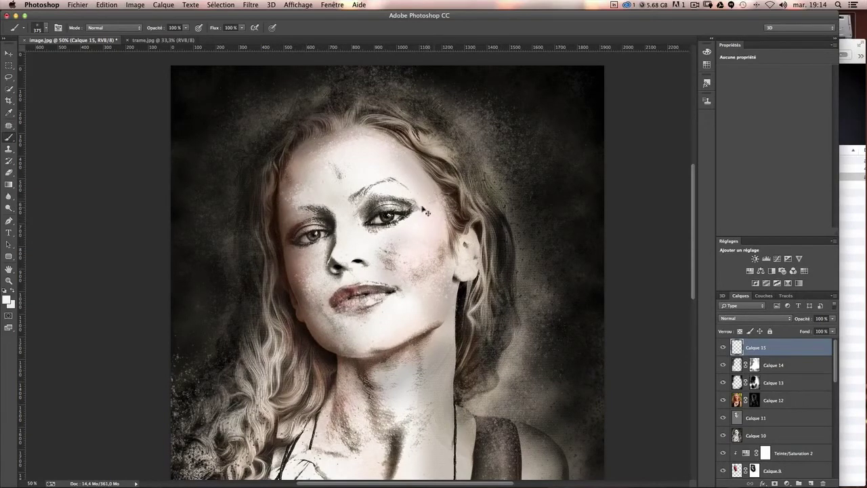
left_click_drag(348, 181, 352, 180)
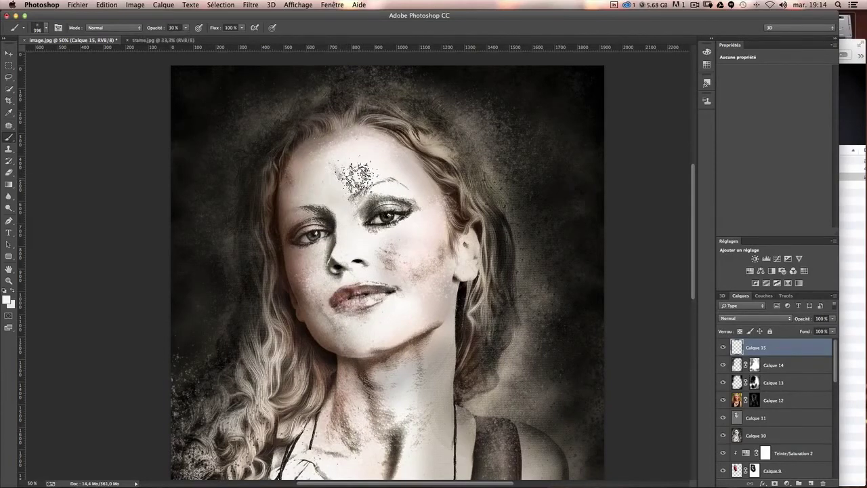
left_click_drag(330, 178, 336, 182)
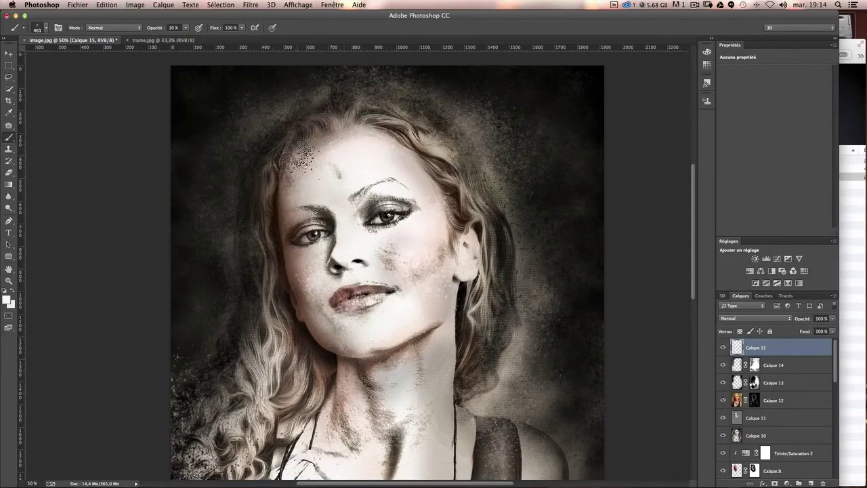
scroll(395, 412, "down", 3)
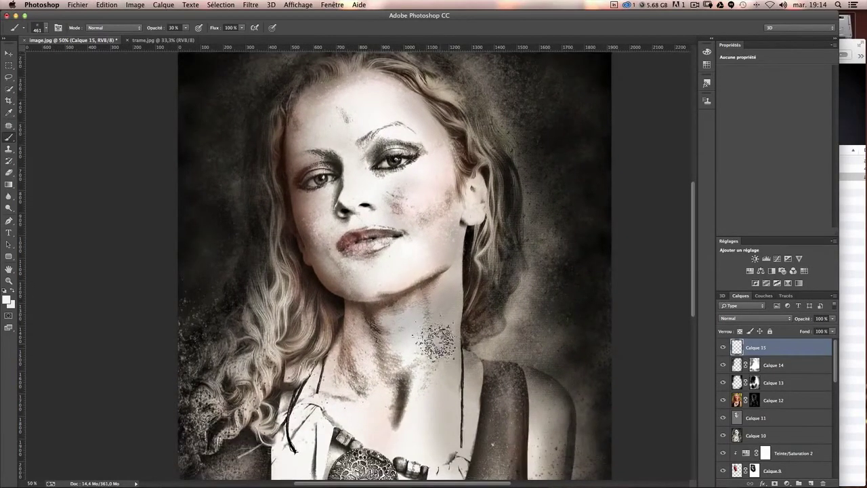
scroll(429, 276, "up", 3)
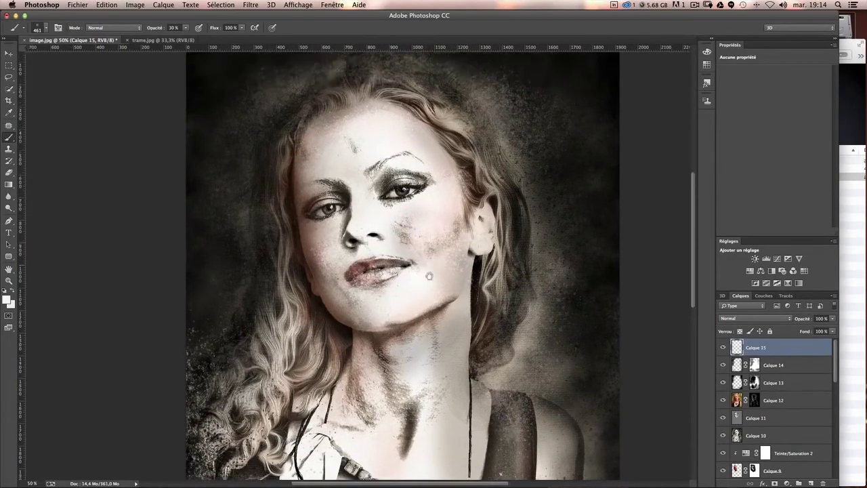
scroll(425, 194, "up", 2)
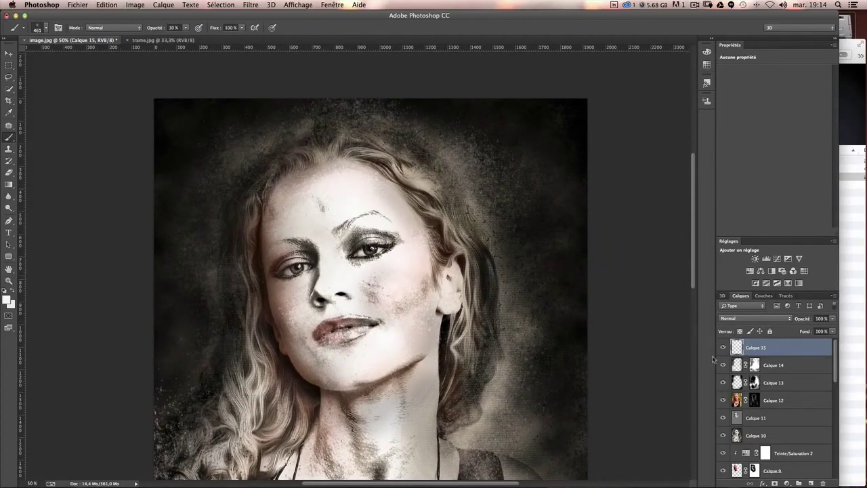
- Mask Calque 15 and paint black to hide the light speckles around the mouth, cheek and lower lip
left_click(774, 482)
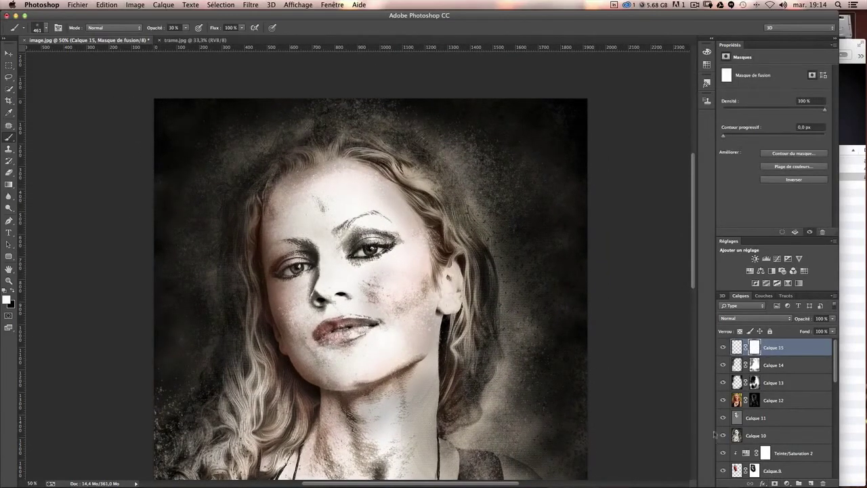
left_click(5, 290)
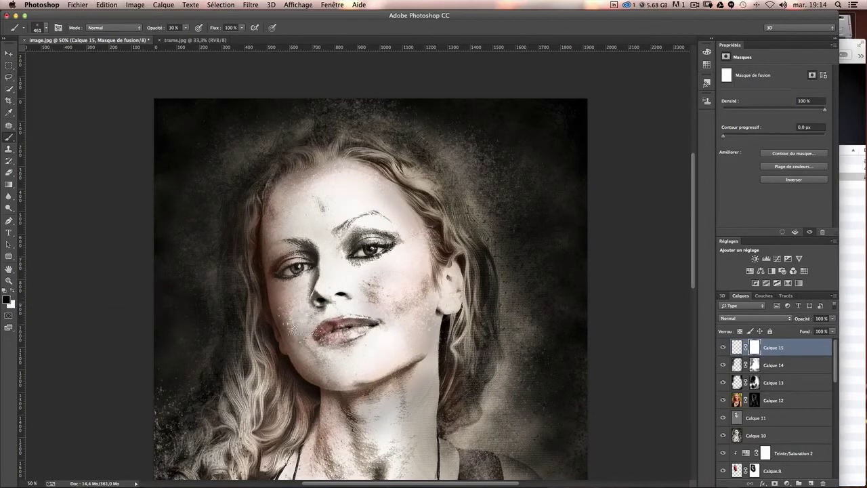
mouse_move(298, 325)
left_mouse_down()
mouse_move(368, 303)
mouse_move(379, 312)
left_mouse_up()
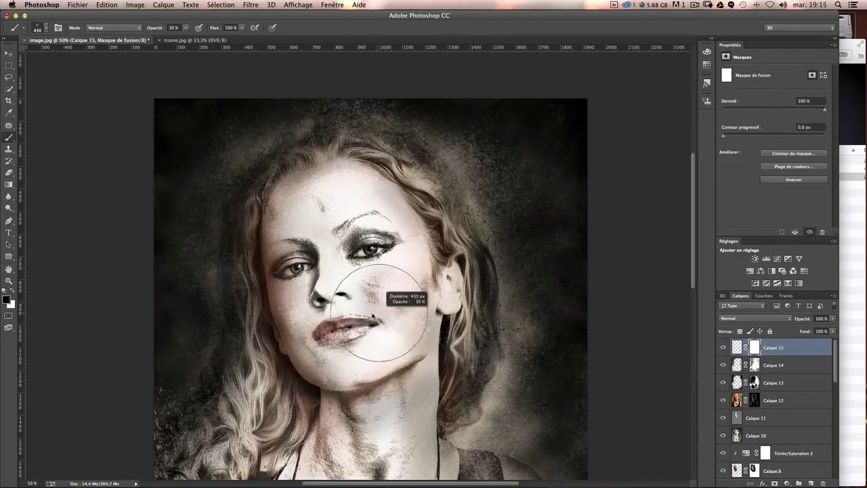
left_click_drag(326, 332, 349, 339)
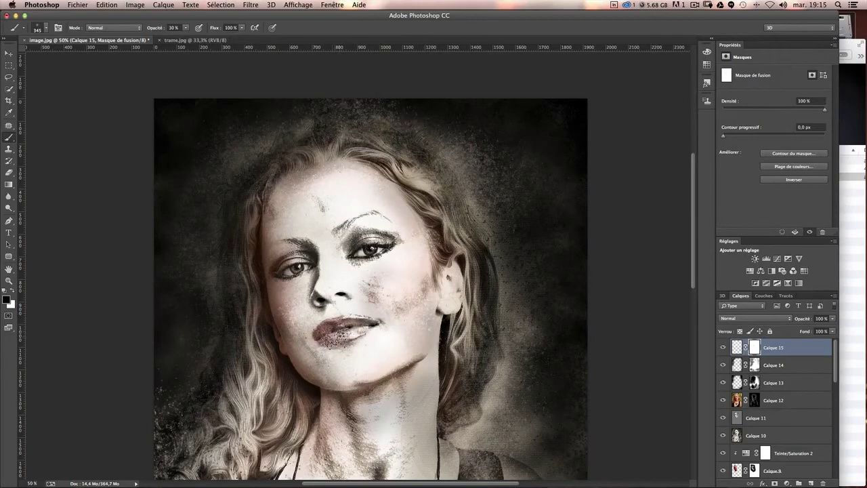
left_click_drag(447, 338, 467, 275)
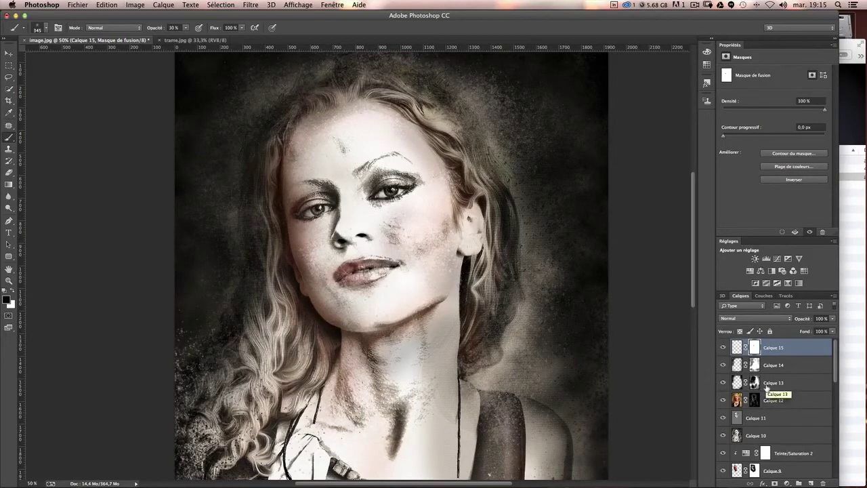
- Stamp visible layers into Calque 16 and add a Lens Correction vignette of -32, midpoint +18
key("ctrl+alt+shift+e")
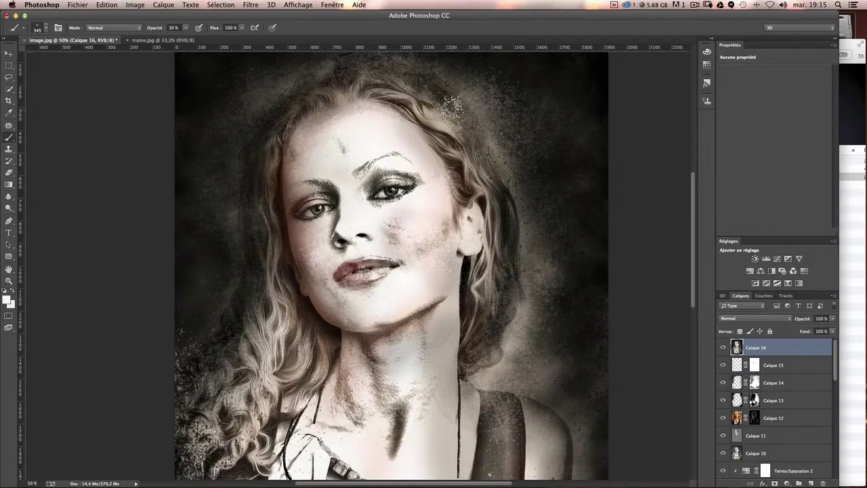
left_click(248, 4)
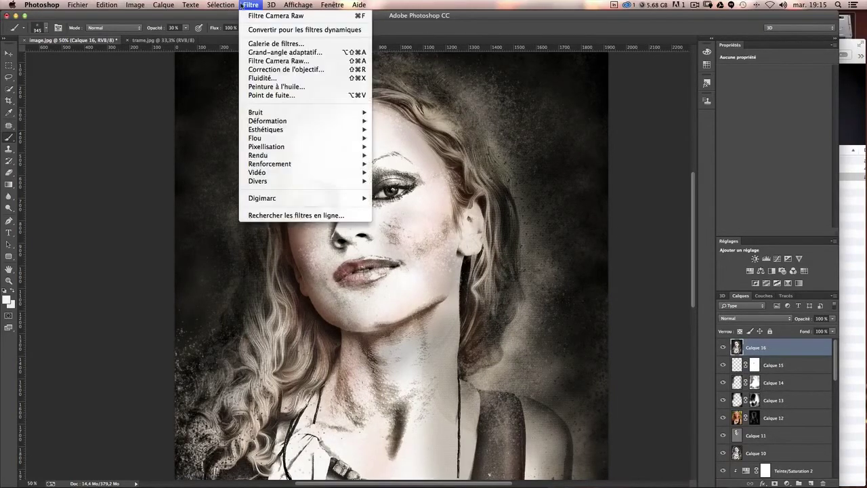
left_click(298, 69)
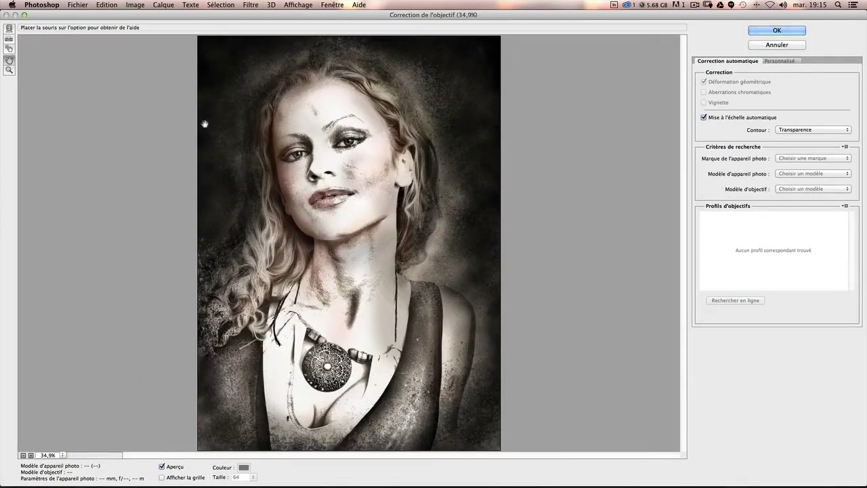
left_click(779, 61)
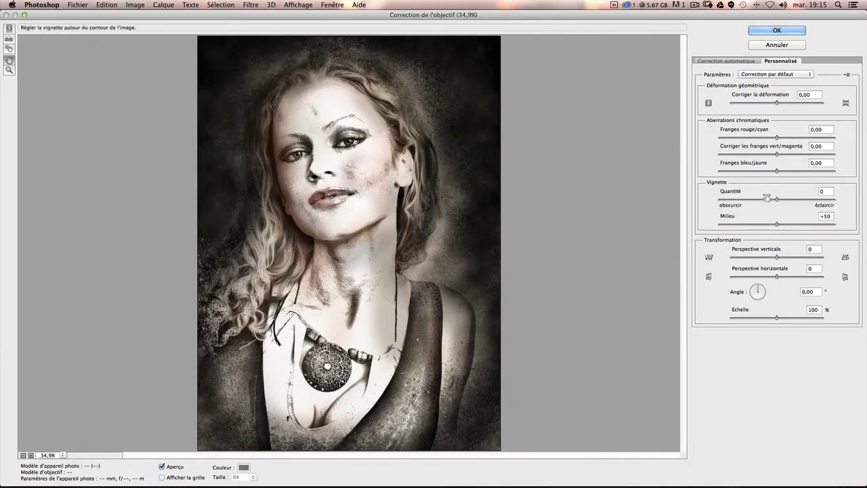
left_click_drag(746, 202, 743, 200)
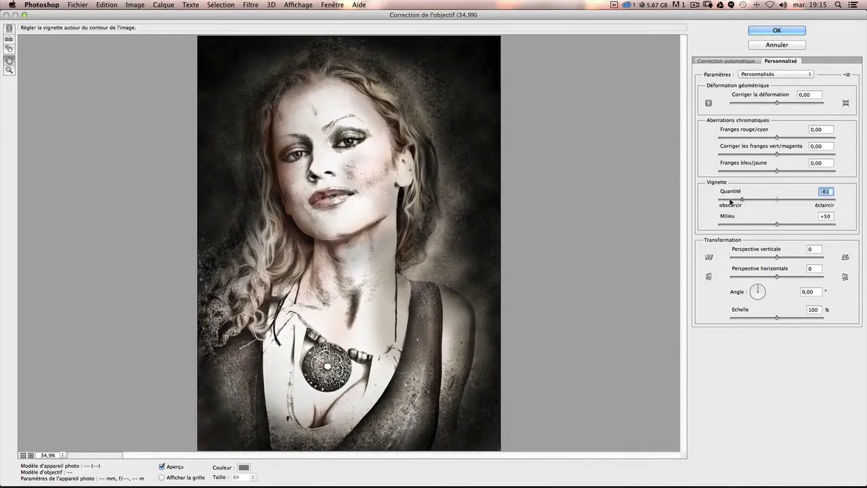
left_click(750, 201)
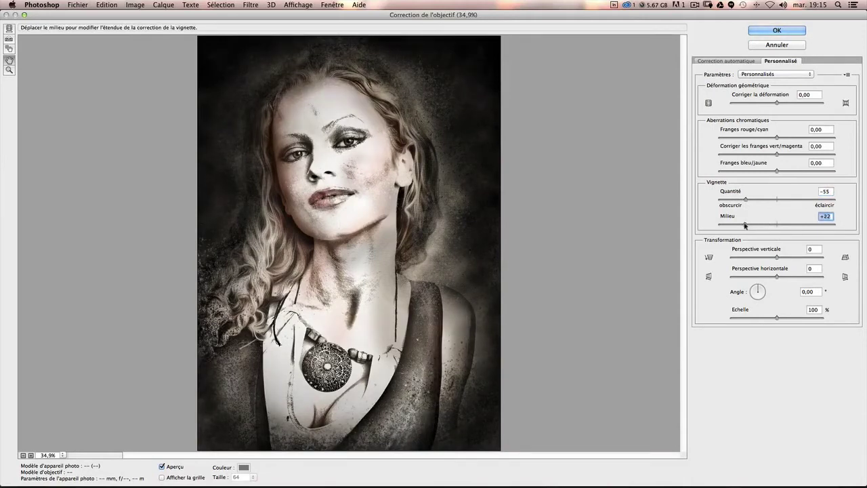
left_click_drag(745, 225, 737, 226)
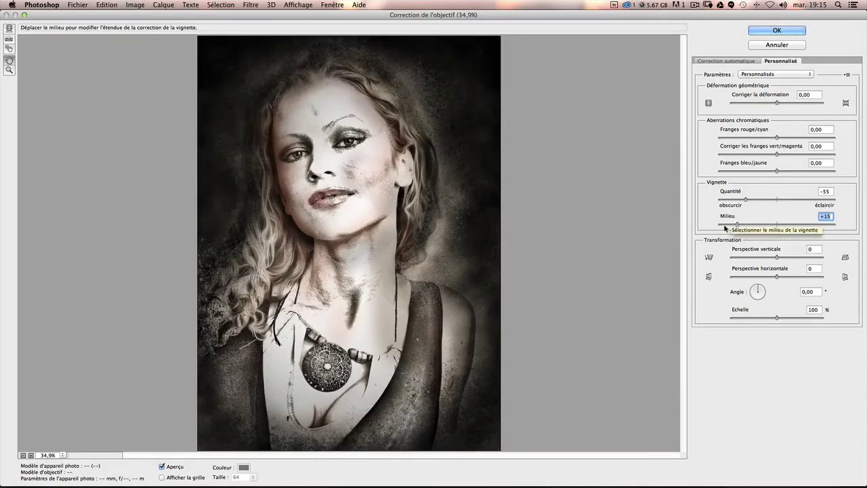
mouse_move(727, 226)
left_mouse_down()
mouse_move(755, 200)
mouse_move(742, 227)
mouse_move(760, 200)
left_mouse_up()
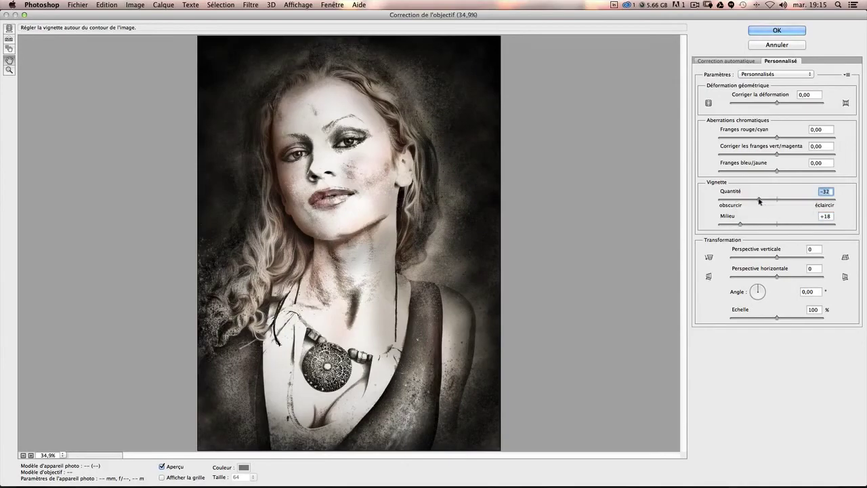
left_click(777, 30)
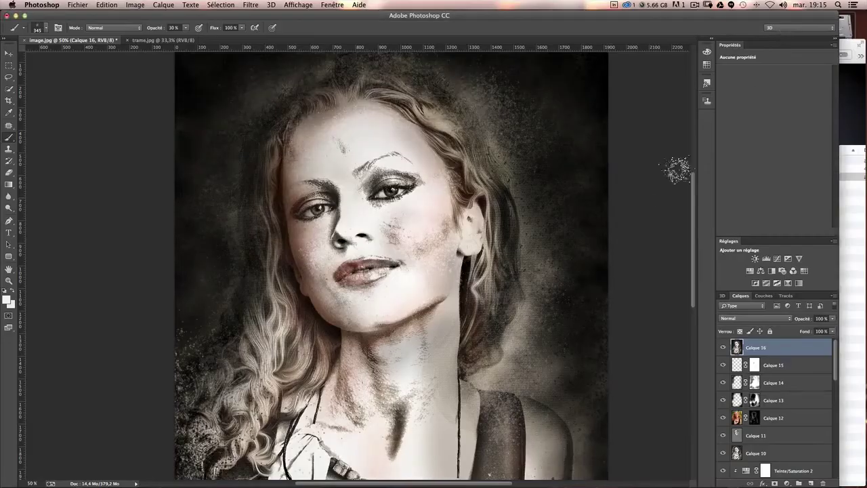
key("super+z")
key("super+z")
key("super+minus")
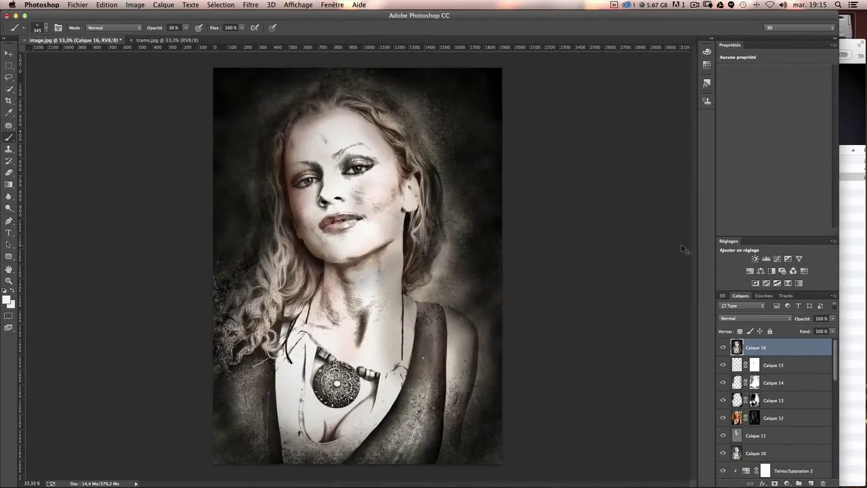
key("super+z")
key("super+z")
key("super+z")
key("super+z")
key("super+z")
key("super+z")
left_click(741, 385)
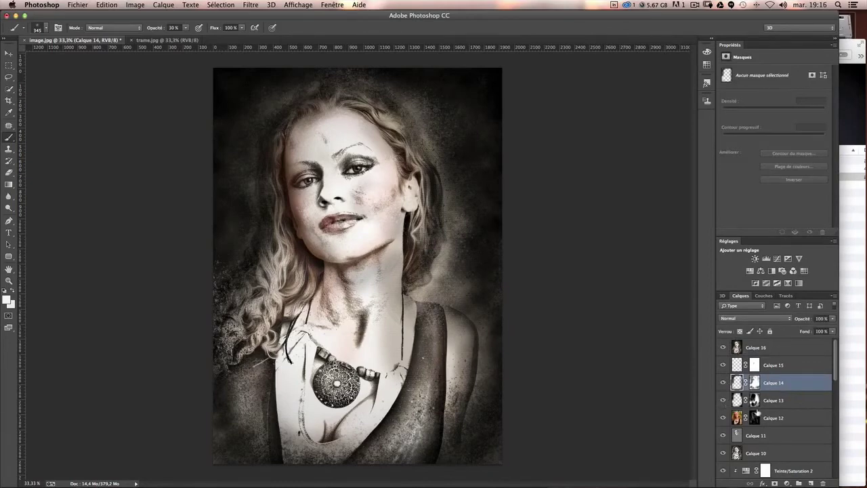
left_click(759, 407)
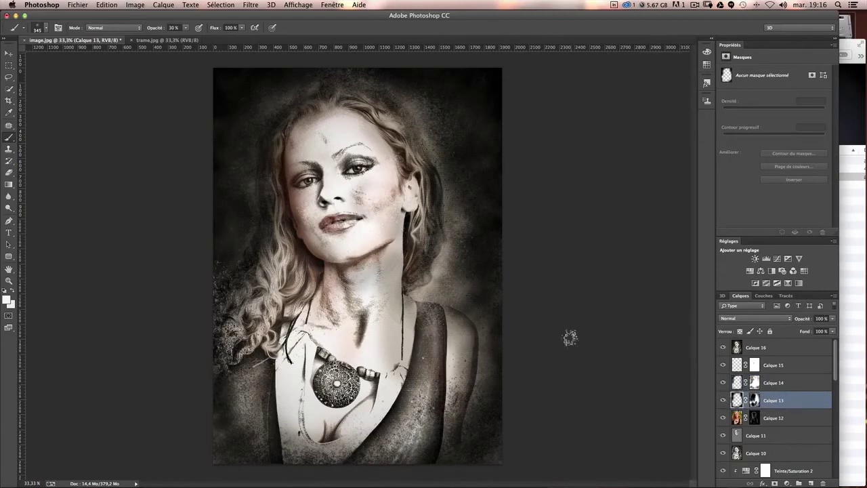
left_click(778, 349)
key("ctrl+plus")
mouse_move(570, 267)
left_mouse_down()
mouse_move(548, 319)
mouse_move(559, 331)
left_mouse_up()
key("ctrl+plus")
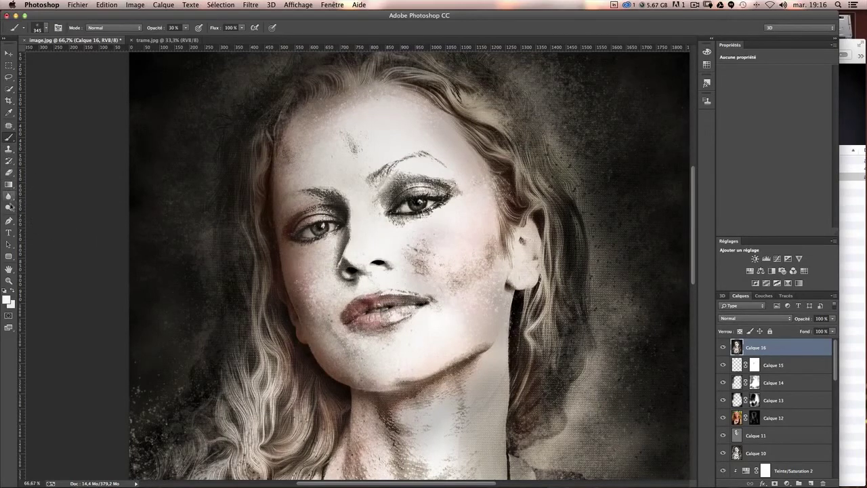
- Switch to the Burn tool and try, then undo, a burn stroke around the mouth and chin
left_click(9, 208)
right_click(9, 208)
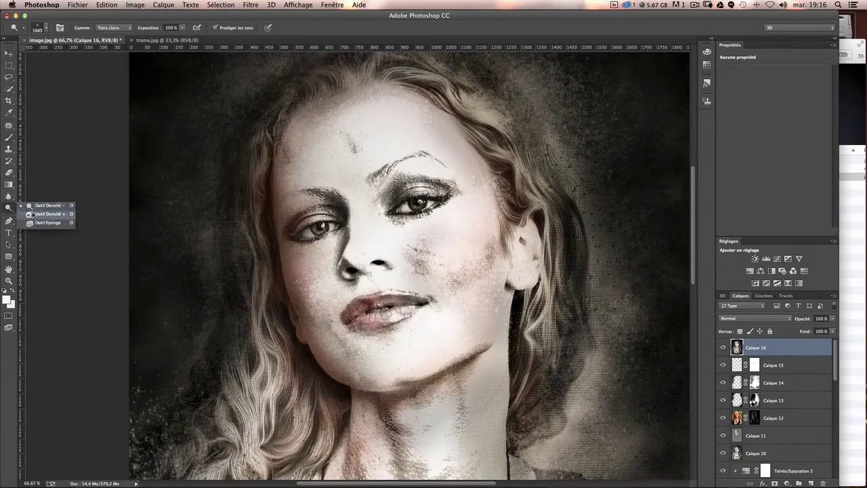
left_click(41, 218)
mouse_move(392, 281)
left_mouse_down()
mouse_move(413, 319)
mouse_move(422, 308)
mouse_move(360, 308)
left_mouse_up()
key("super+z")
key("super+z")
key("super+z")
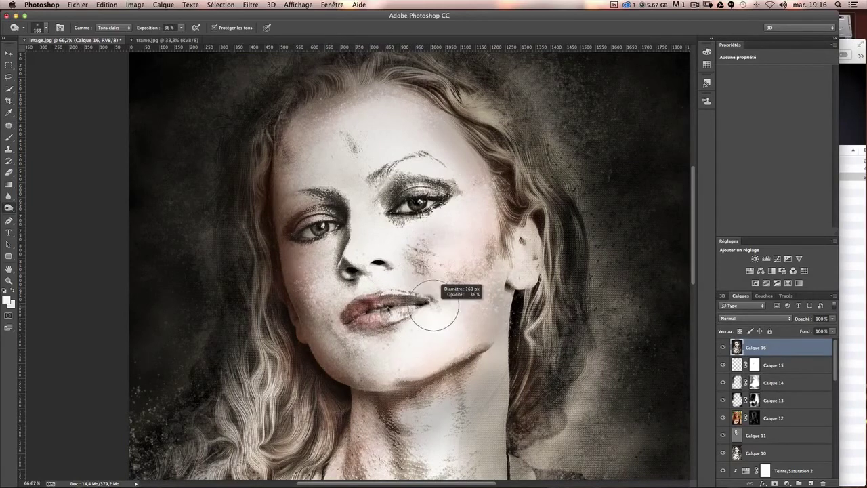
- Burn a small dark spot on the chin in Tons moyens range, comparing it with undo/redo
left_click(123, 28)
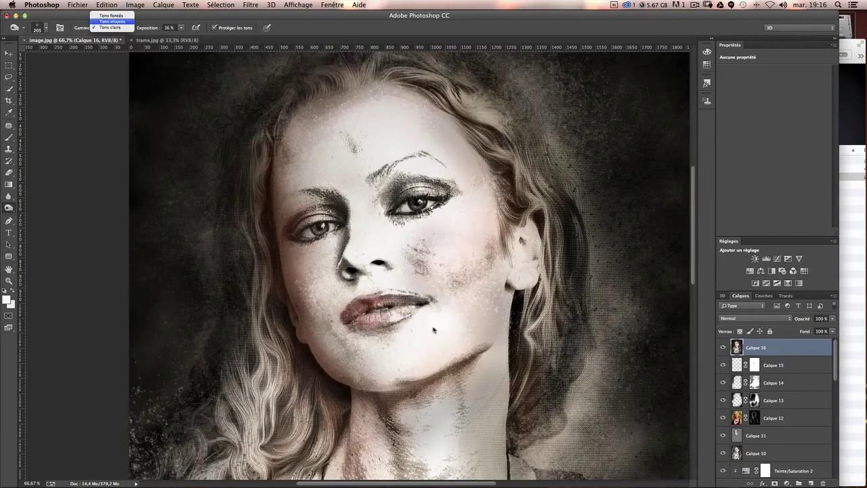
left_click(111, 20)
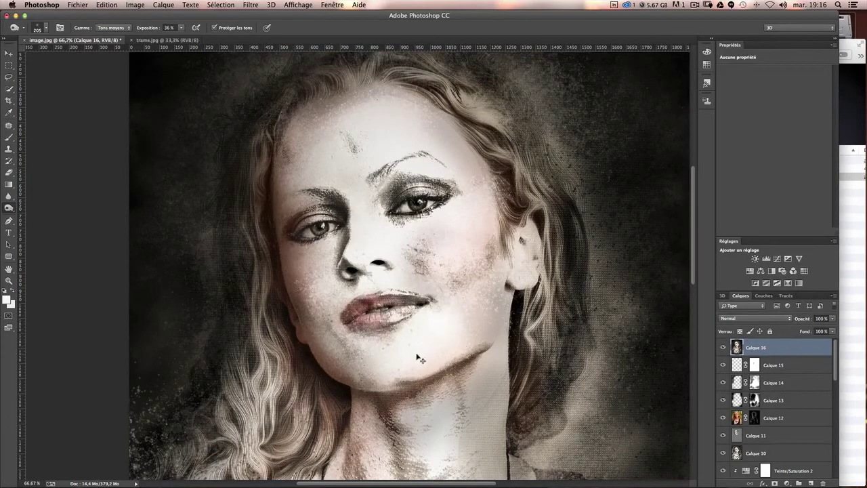
left_click(352, 351)
key("ctrl+z")
key("ctrl+z")
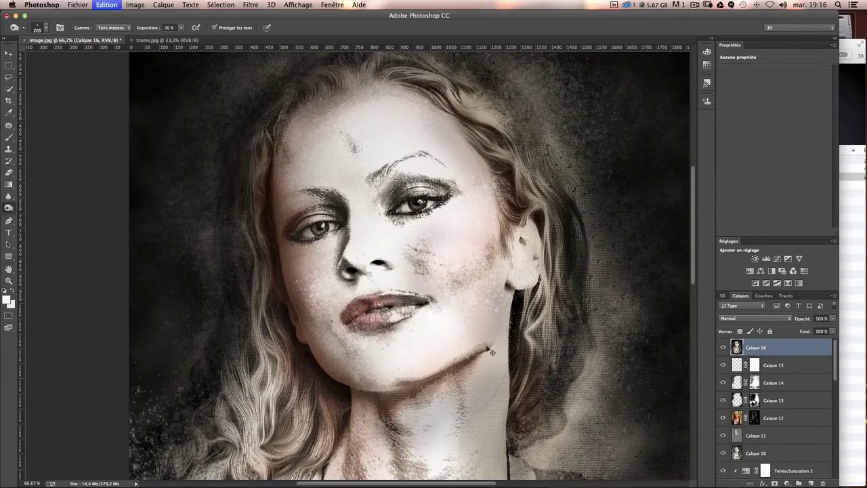
key("ctrl+z")
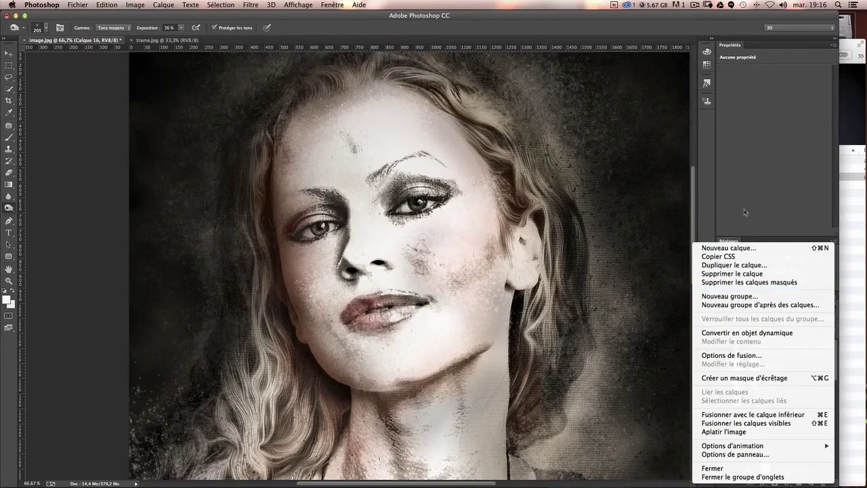
- Create Calque 17 at the top of the stack using Lumière tamisée blending
left_click(737, 248)
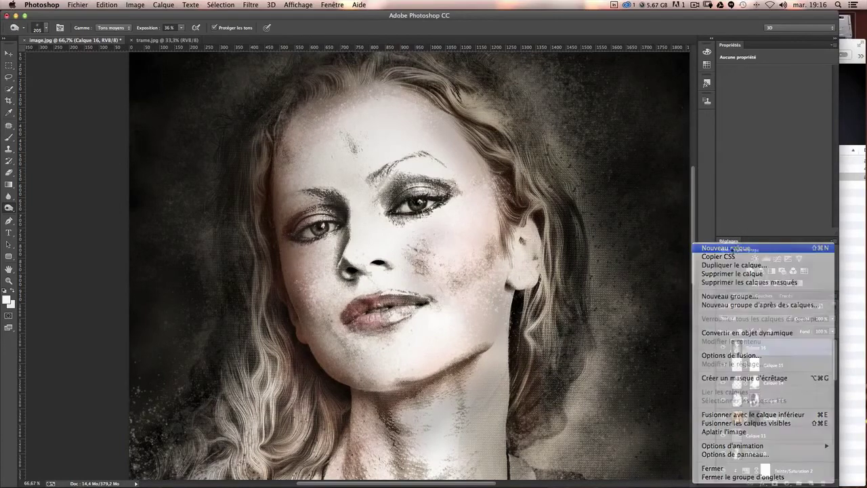
left_click(483, 286)
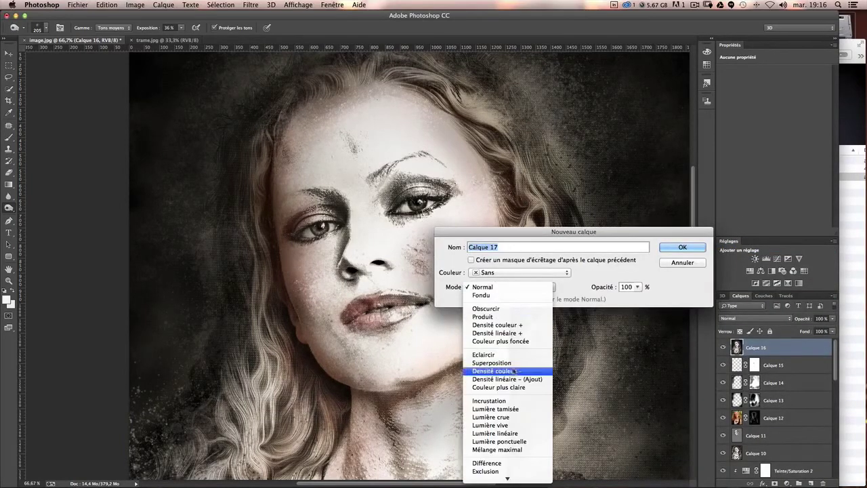
left_click(512, 409)
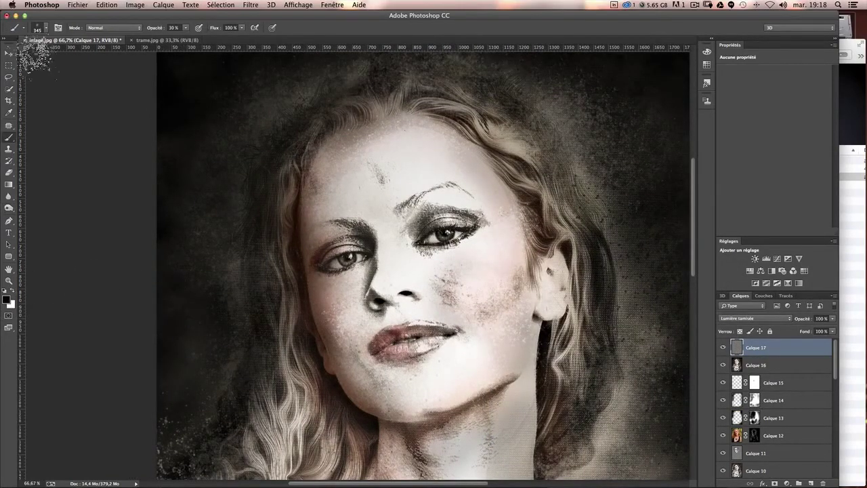
- At 100% zoom, paint Calque 17 with a 398 px speckle brush over the lips, cheek and right lip corner
left_click(43, 27)
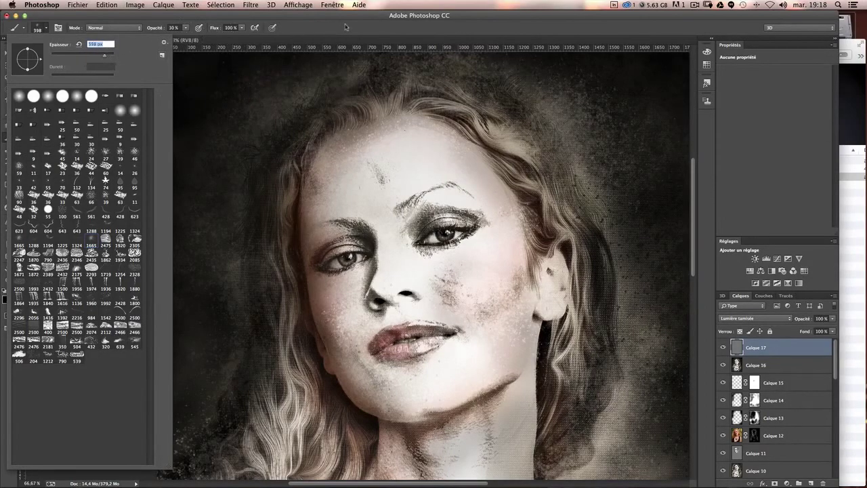
key("Return")
scroll(386, 216, "down", 2)
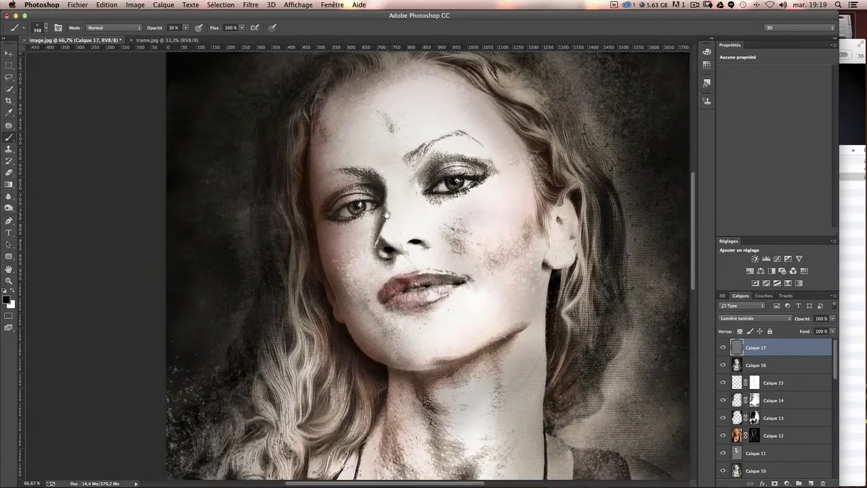
key("ctrl+plus")
scroll(440, 297, "right", 2)
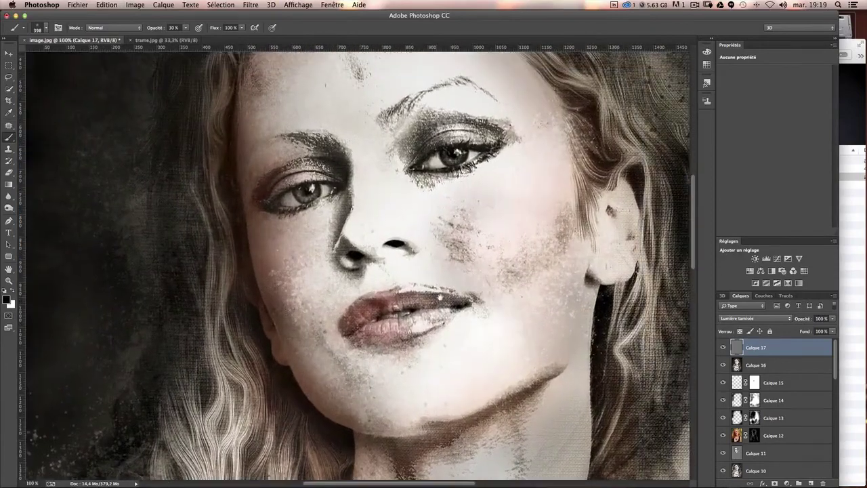
mouse_move(441, 296)
left_mouse_down()
mouse_move(462, 309)
mouse_move(468, 293)
left_mouse_up()
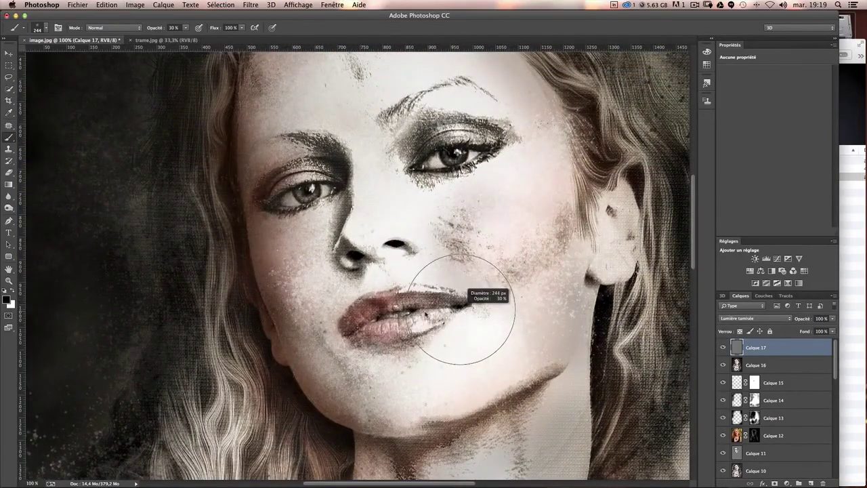
left_click_drag(437, 326, 461, 315)
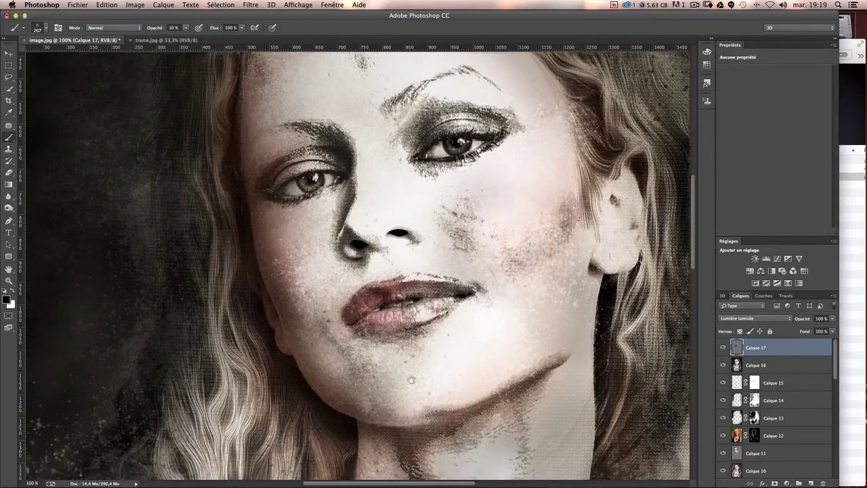
- Pan up to the forehead and dab dark speckles just above the right eyebrow
scroll(379, 330, "down", 5)
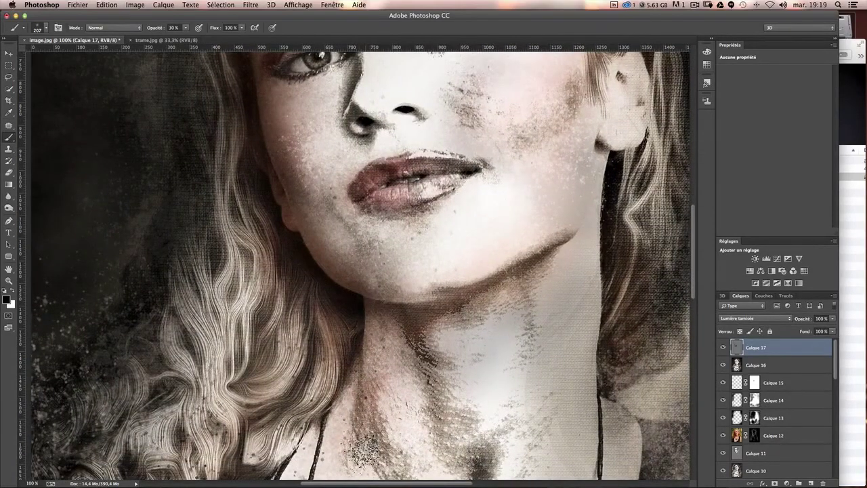
scroll(385, 290, "up", 5)
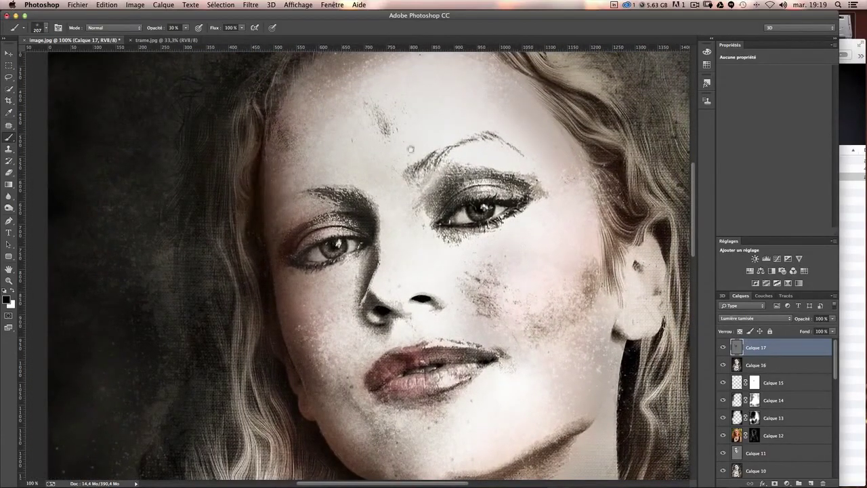
scroll(242, 164, "up", 4)
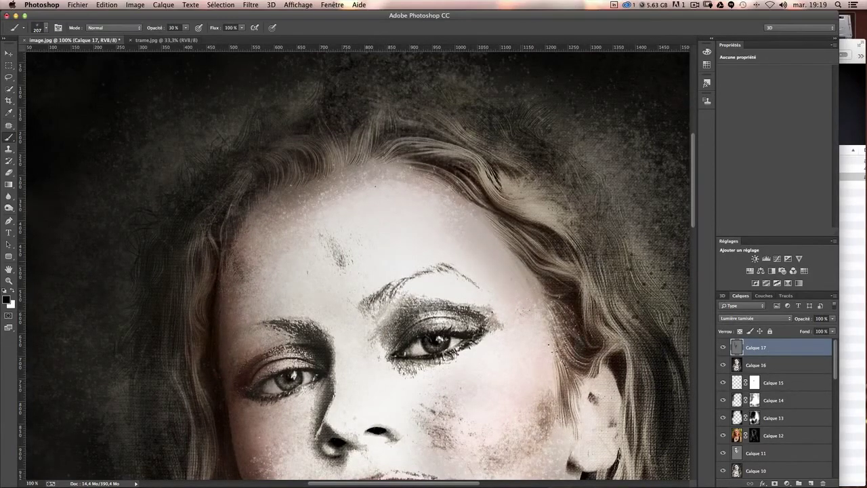
scroll(508, 230, "down", 1)
scroll(511, 221, "down", 4)
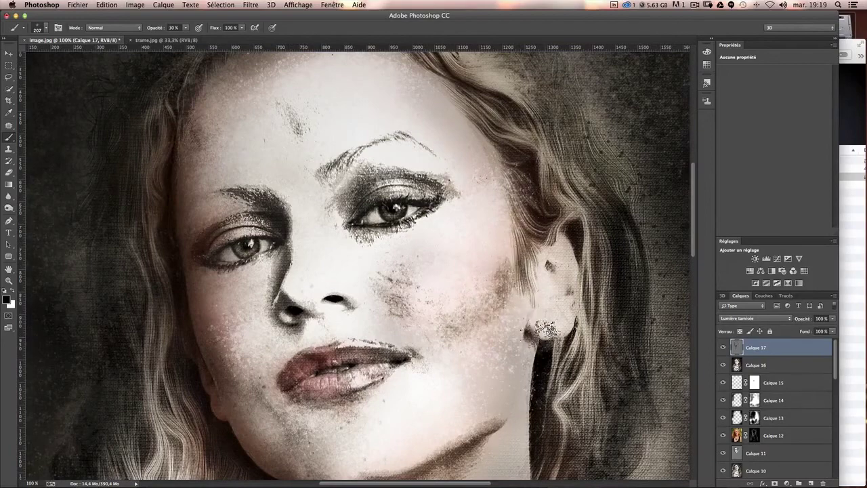
scroll(431, 261, "down", 2)
scroll(431, 261, "down", 1)
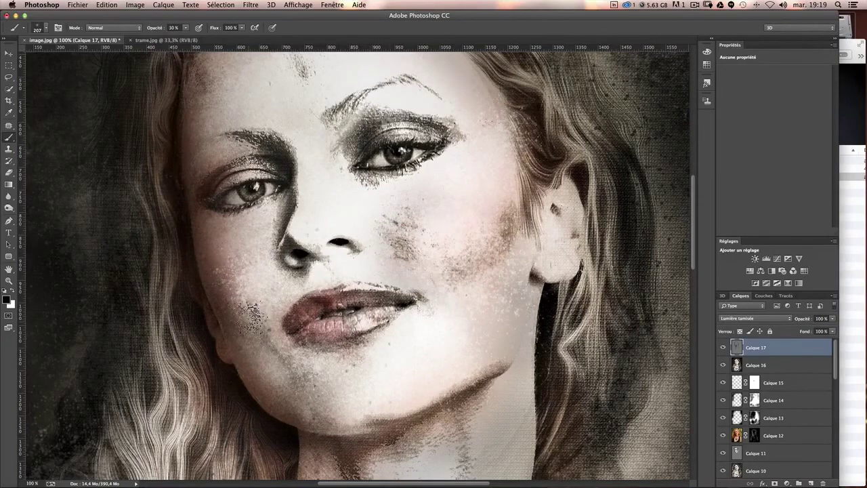
left_click_drag(316, 221, 400, 329)
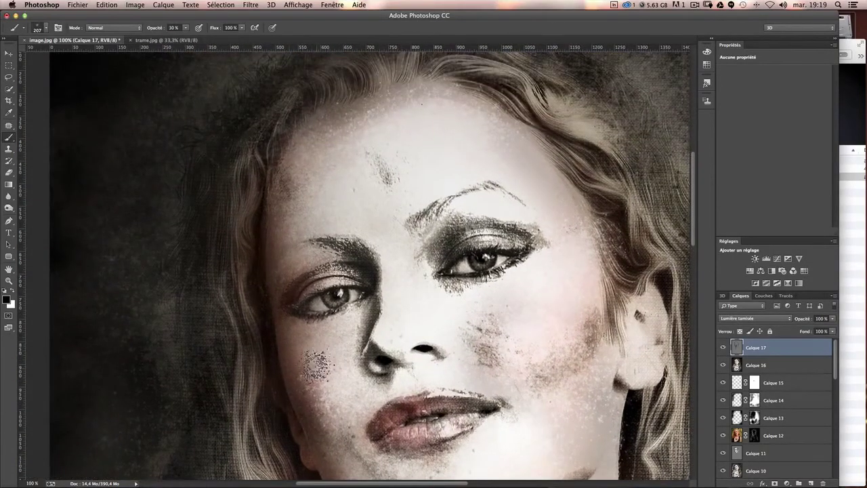
left_click(490, 161)
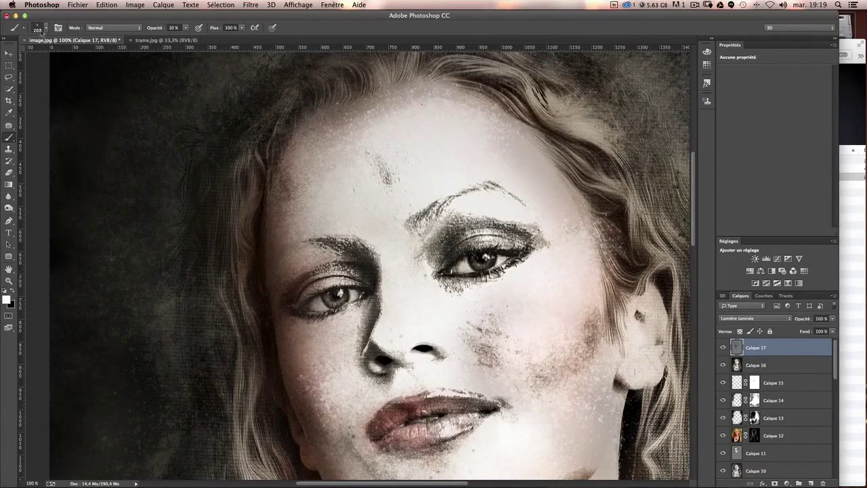
left_click(46, 30)
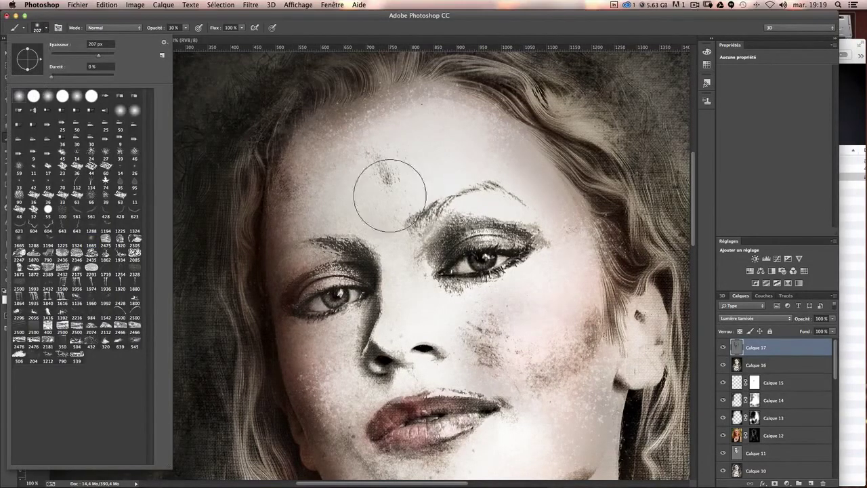
left_click_drag(401, 250, 358, 252)
key("ctrl+plus")
key("ctrl+plus")
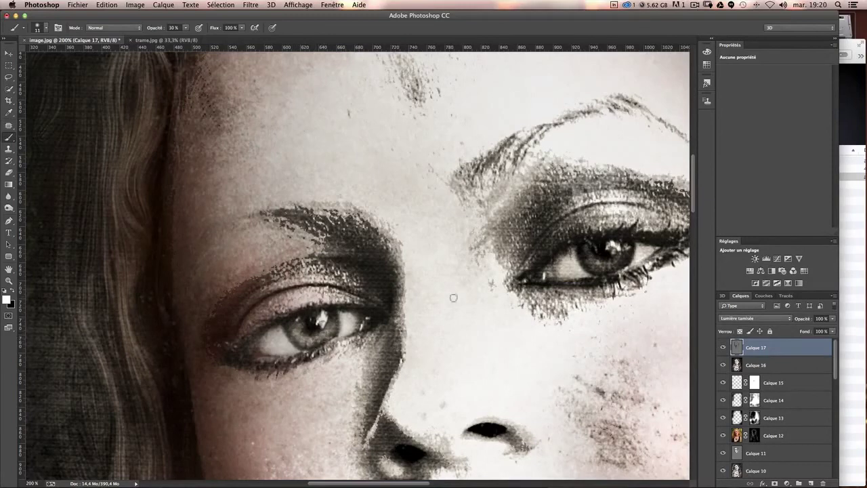
scroll(453, 297, "right", 2)
scroll(454, 301, "right", 3)
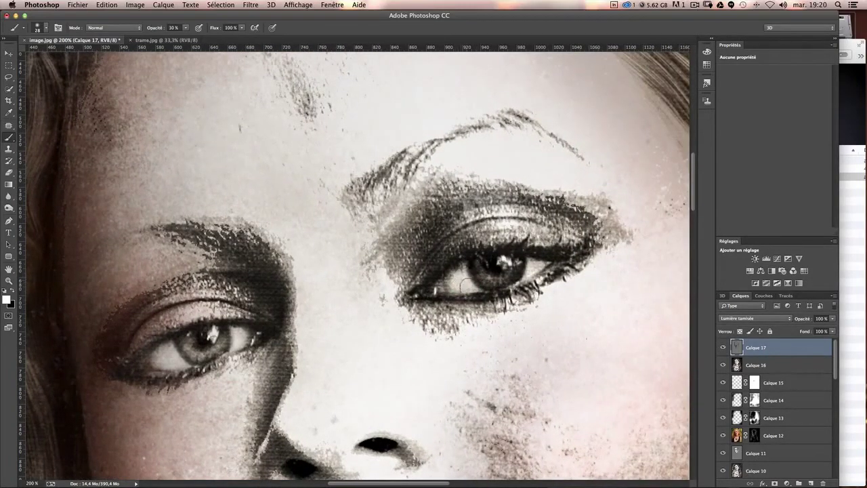
left_click_drag(515, 281, 484, 277)
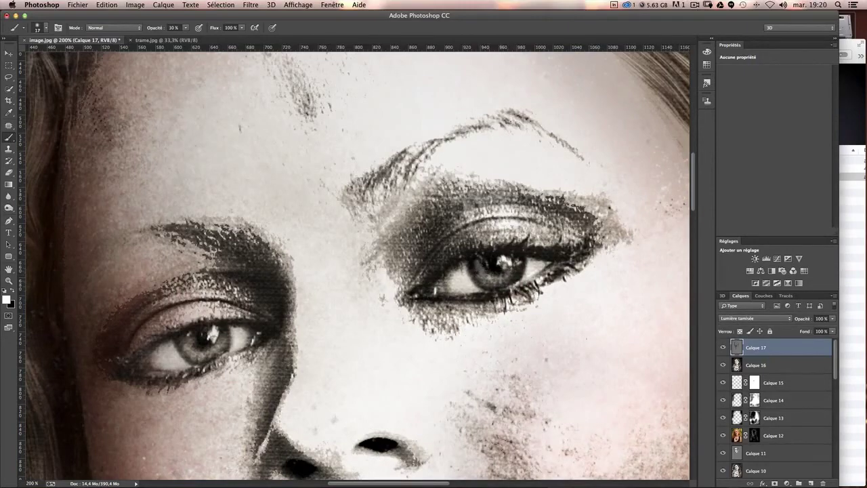
scroll(525, 275, "down", 3)
- Zoom the portrait to 50% framing face and chest, and bring up the adjustment layer list
scroll(526, 274, "down", 1)
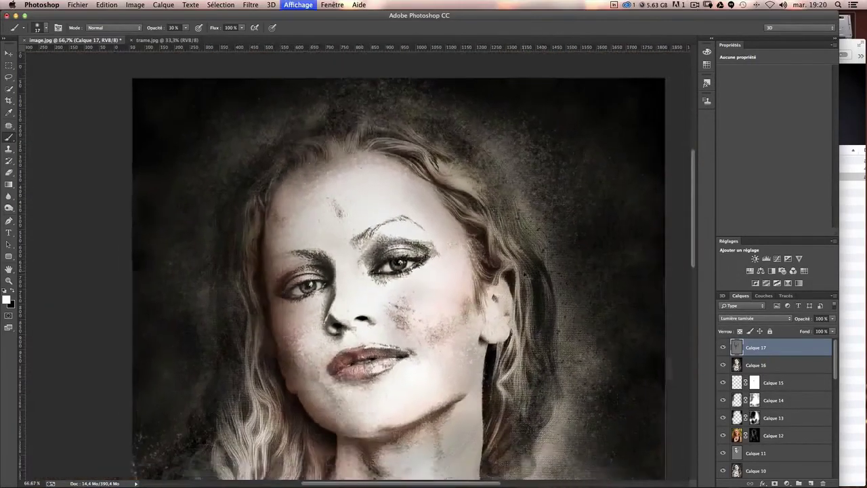
scroll(524, 272, "down", 1)
scroll(522, 270, "down", 1)
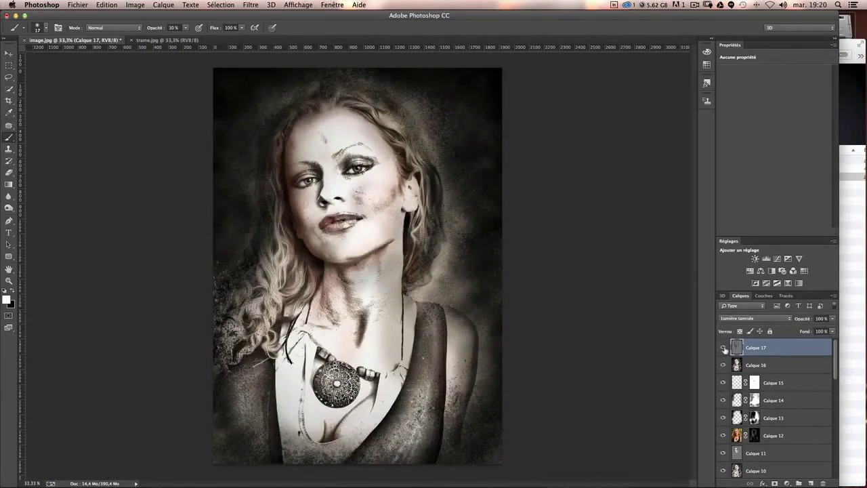
key("ctrl+plus")
left_click_drag(561, 341, 609, 356)
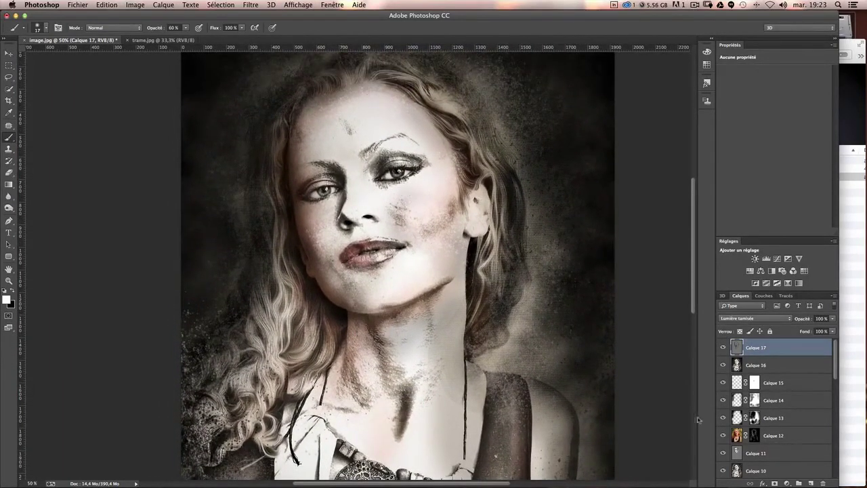
left_click(786, 483)
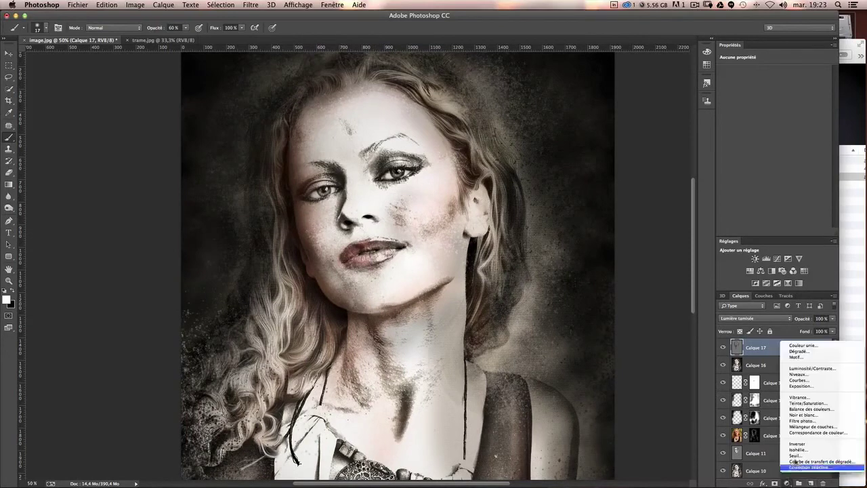
- Add a Balance des couleurs layer with midtones -17 cyan, 0, +27 blue, then select its mask
left_click(813, 409)
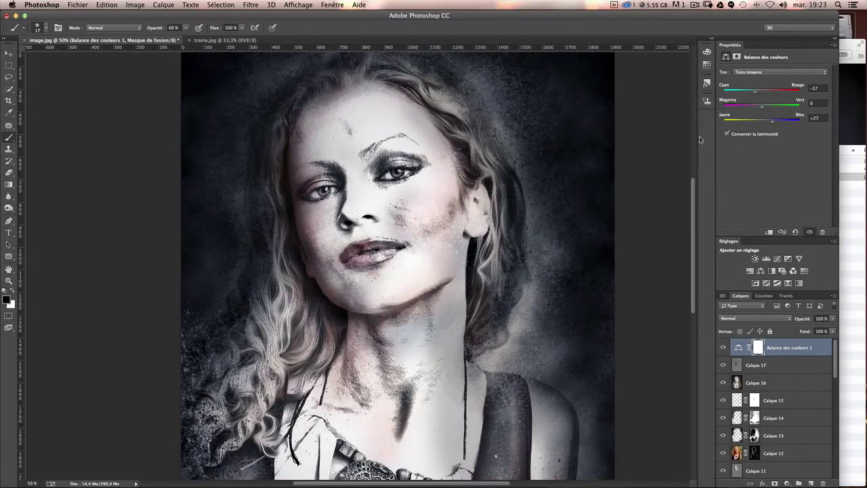
scroll(649, 262, "up", 2)
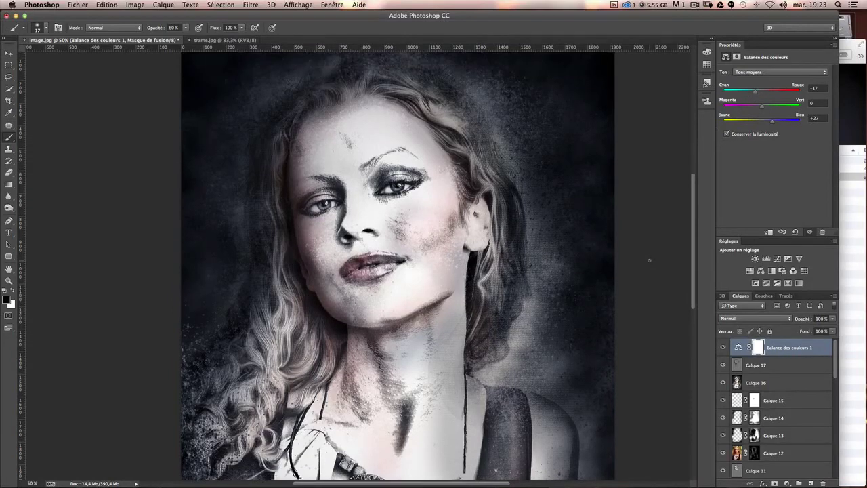
left_click(759, 348)
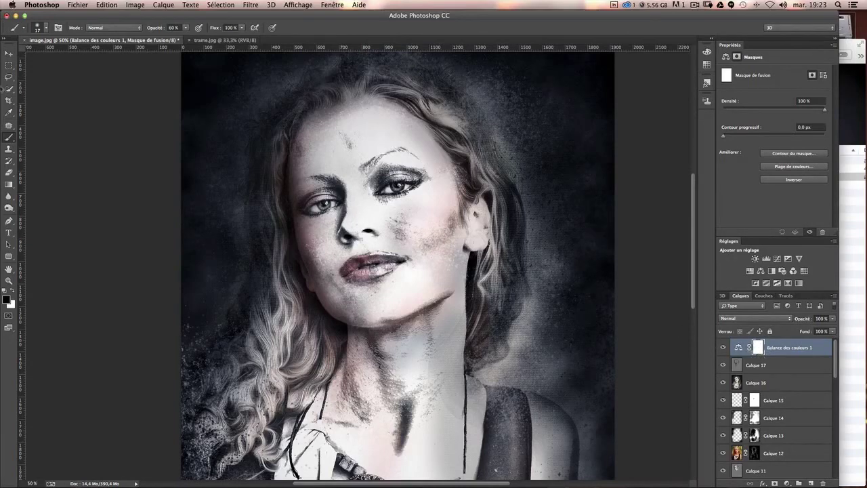
- Set a speckle brush to about 1296 px and mask the tint around the necklace, undoing lower-chest marks
left_click(43, 29)
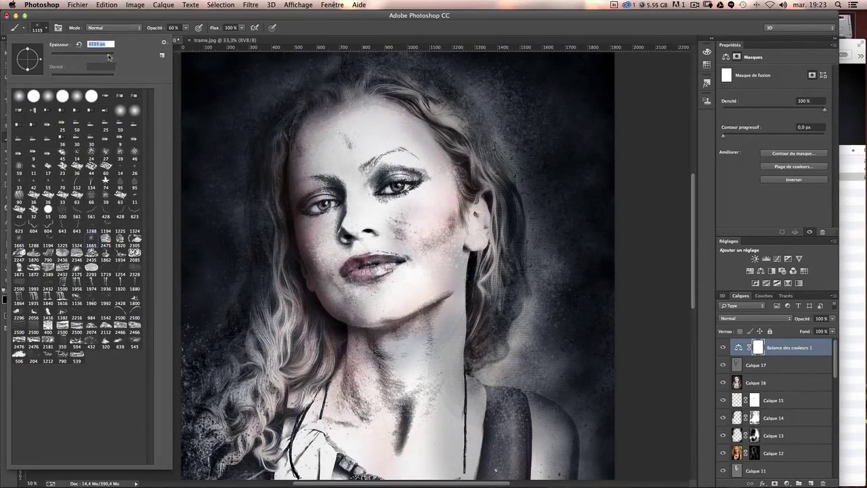
left_click_drag(438, 195, 369, 195)
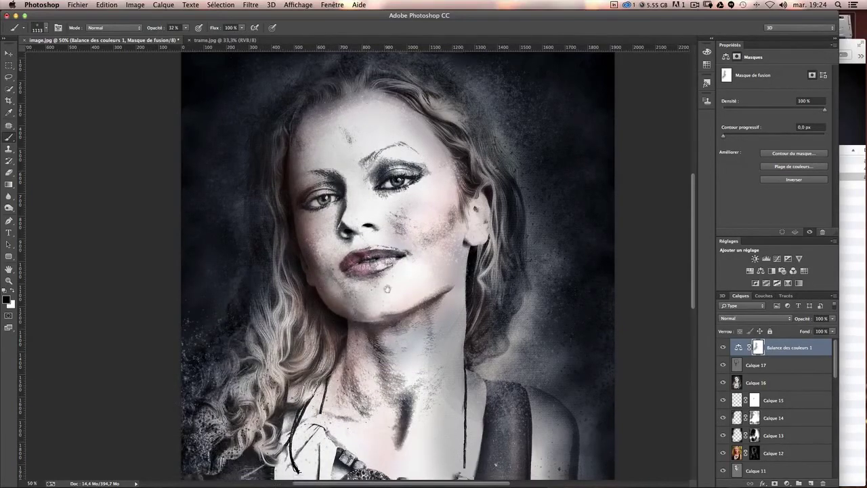
scroll(227, 396, "down", 3)
scroll(227, 396, "down", 5)
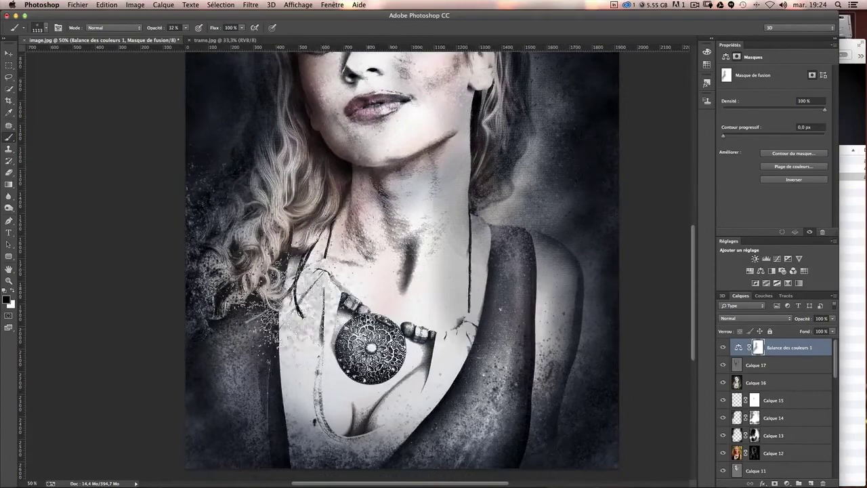
left_click_drag(305, 366, 321, 431)
mouse_move(339, 393)
left_mouse_down()
mouse_move(356, 439)
mouse_move(301, 359)
mouse_move(427, 366)
mouse_move(376, 434)
left_mouse_up()
key("super+alt+z")
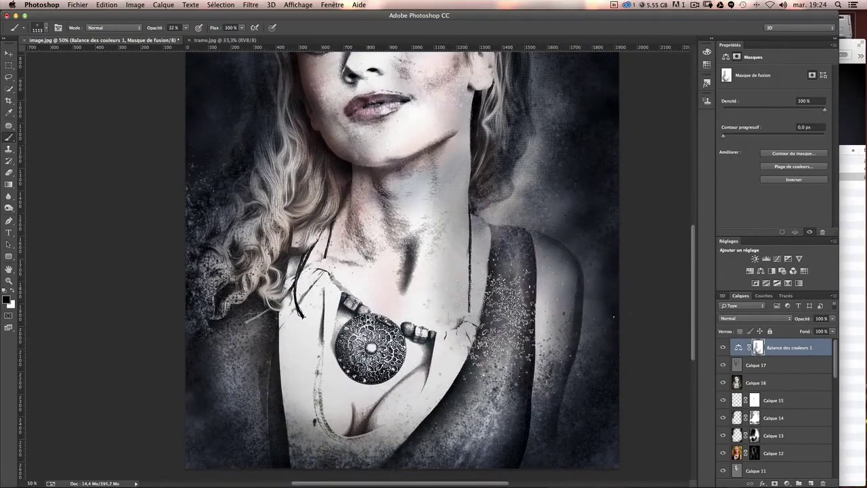
- Shrink the brush to about 955 px and mask the tint over the lower-left shoulder
mouse_move(488, 312)
left_mouse_down()
mouse_move(467, 307)
mouse_move(448, 379)
left_mouse_up()
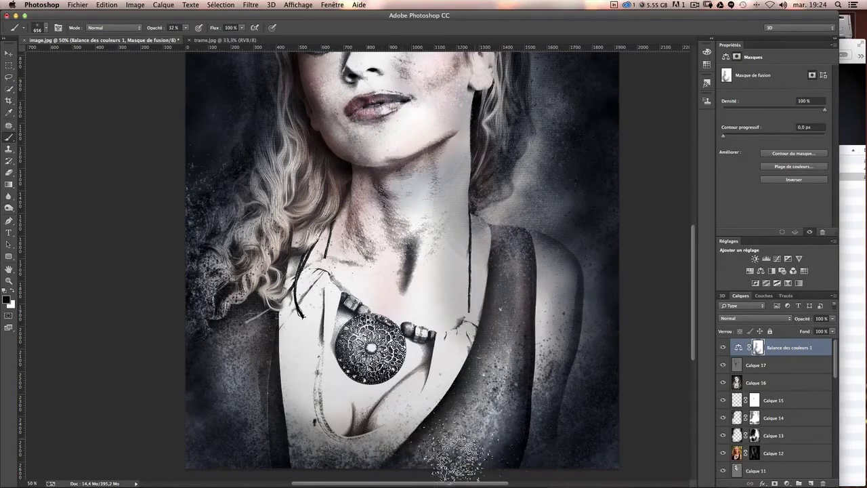
left_click_drag(359, 464, 264, 447)
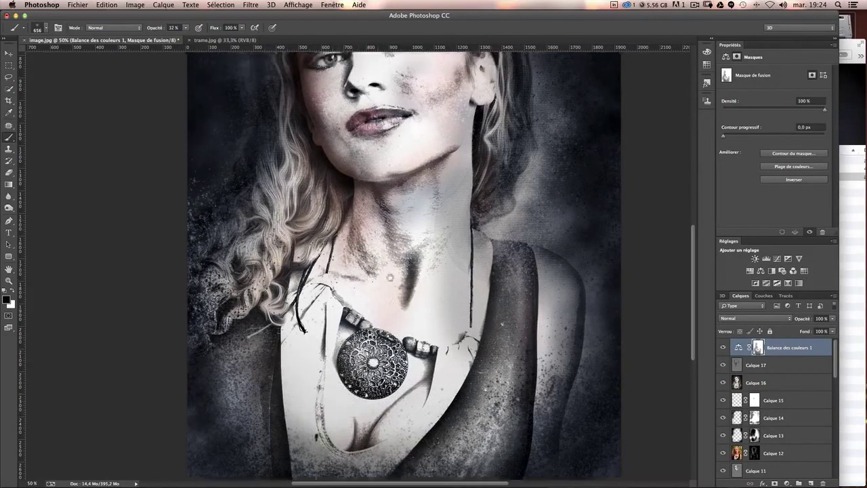
scroll(318, 258, "up", 5)
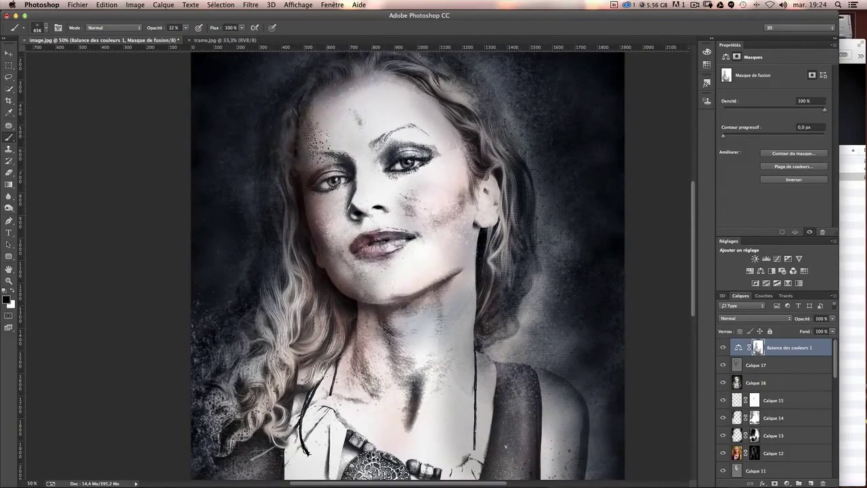
scroll(319, 203, "up", 2)
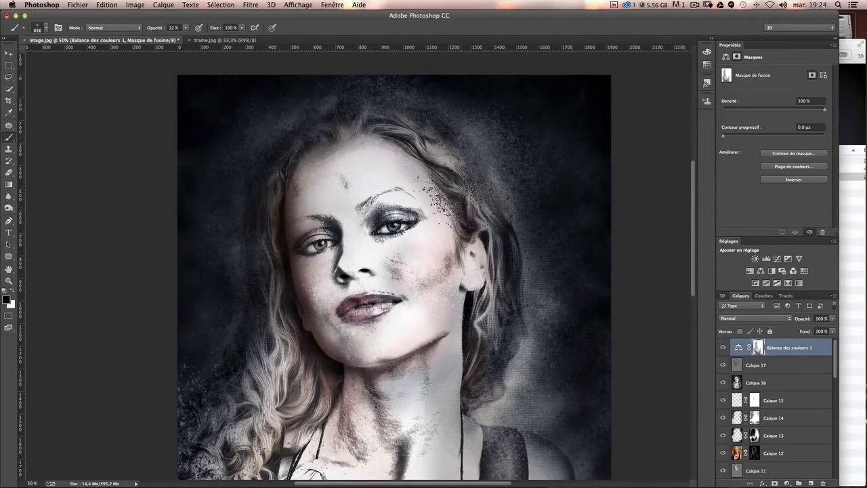
right_click(440, 186)
key("Escape")
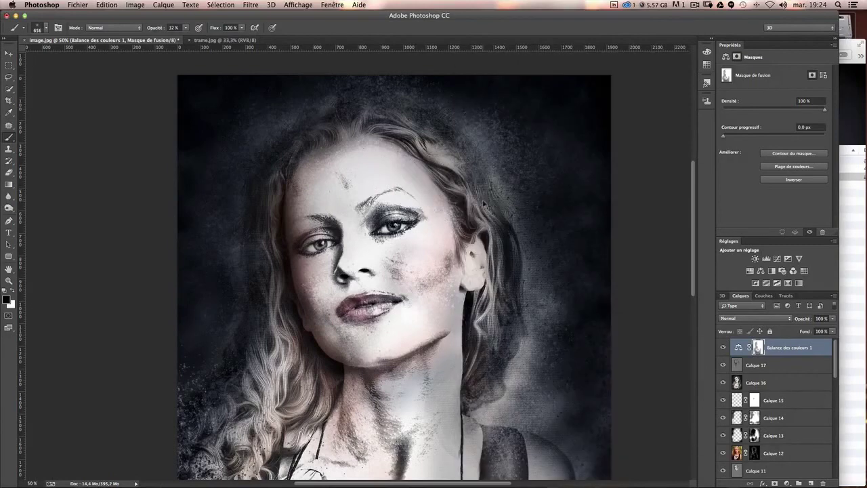
- Paint the cheek on the Color Balance mask with a 409 px brush, toggling the layer to compare
left_click_drag(444, 183, 406, 183)
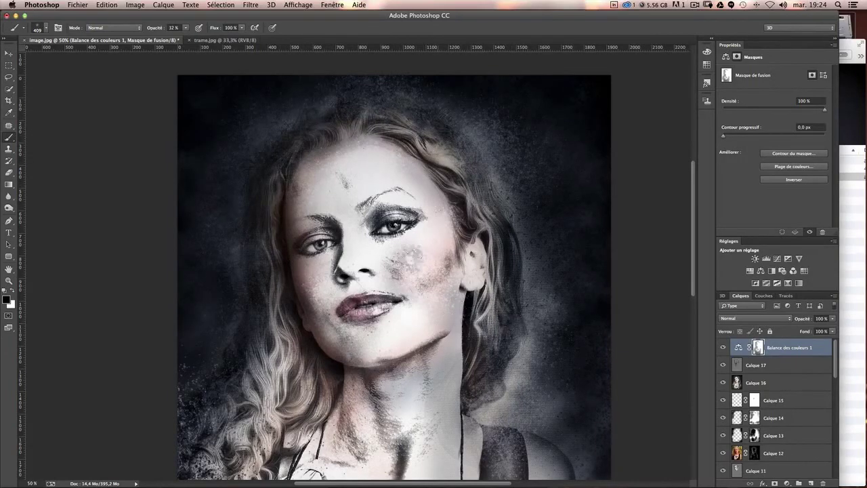
scroll(434, 427, "down", 3)
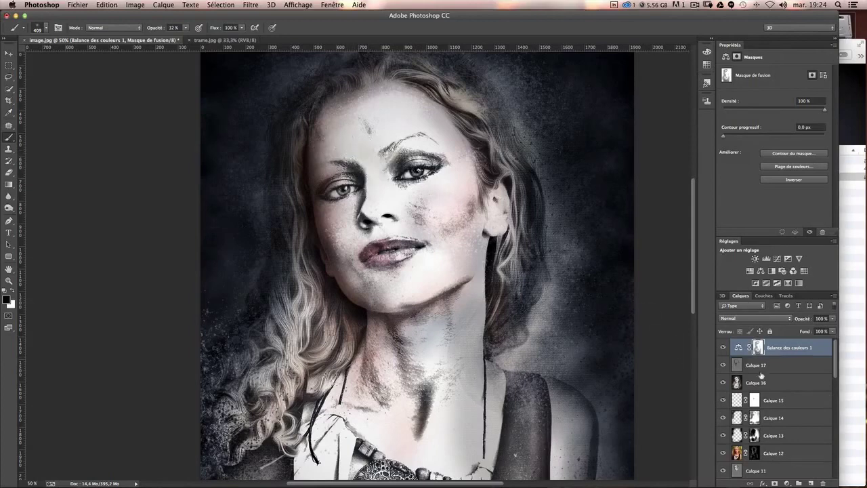
left_click(723, 346)
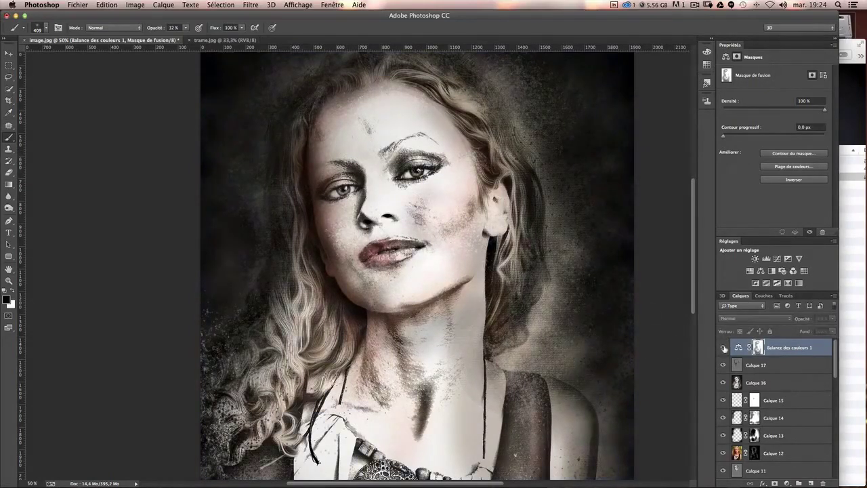
scroll(653, 331, "up", 3)
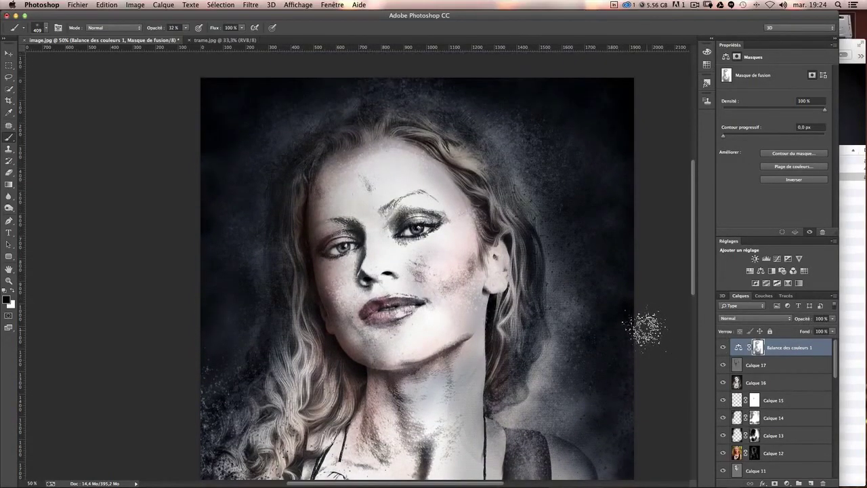
scroll(647, 330, "down", 1)
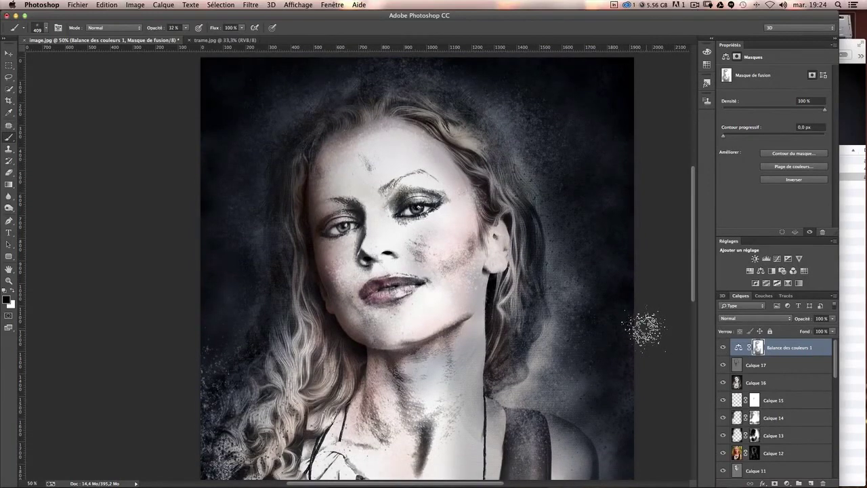
scroll(646, 329, "down", 1)
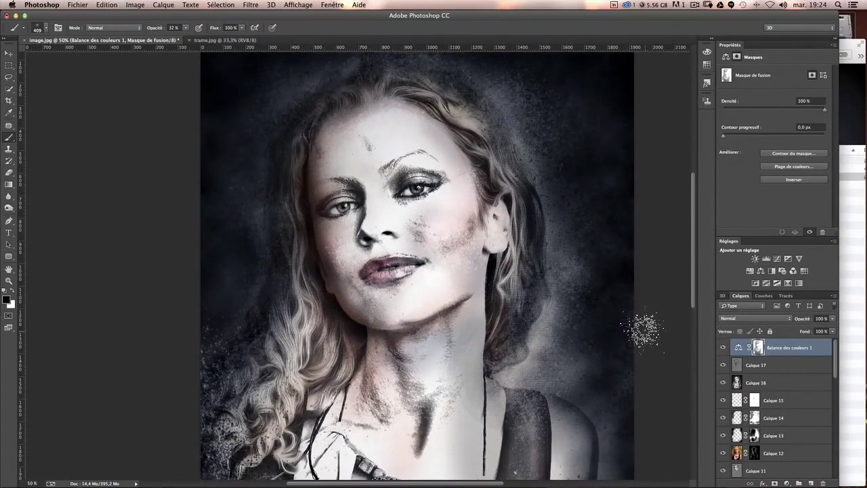